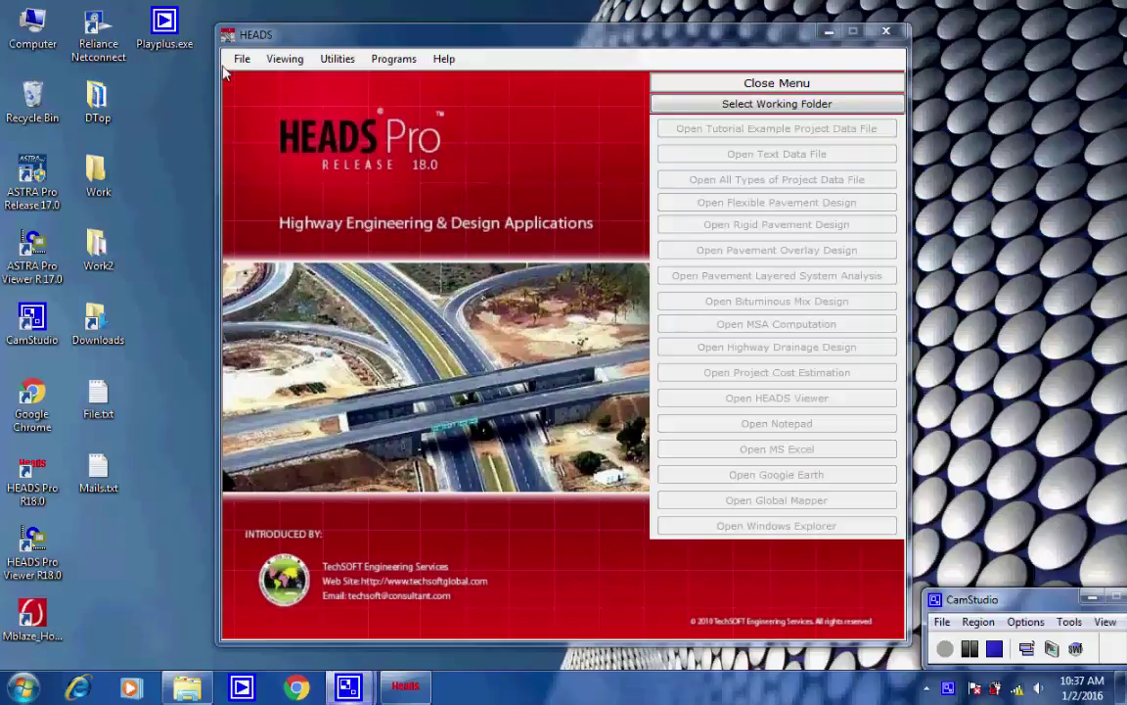
- Set the Work folder on the desktop as the working folder
{"action": "left_click", "coordinate": [241, 61]}
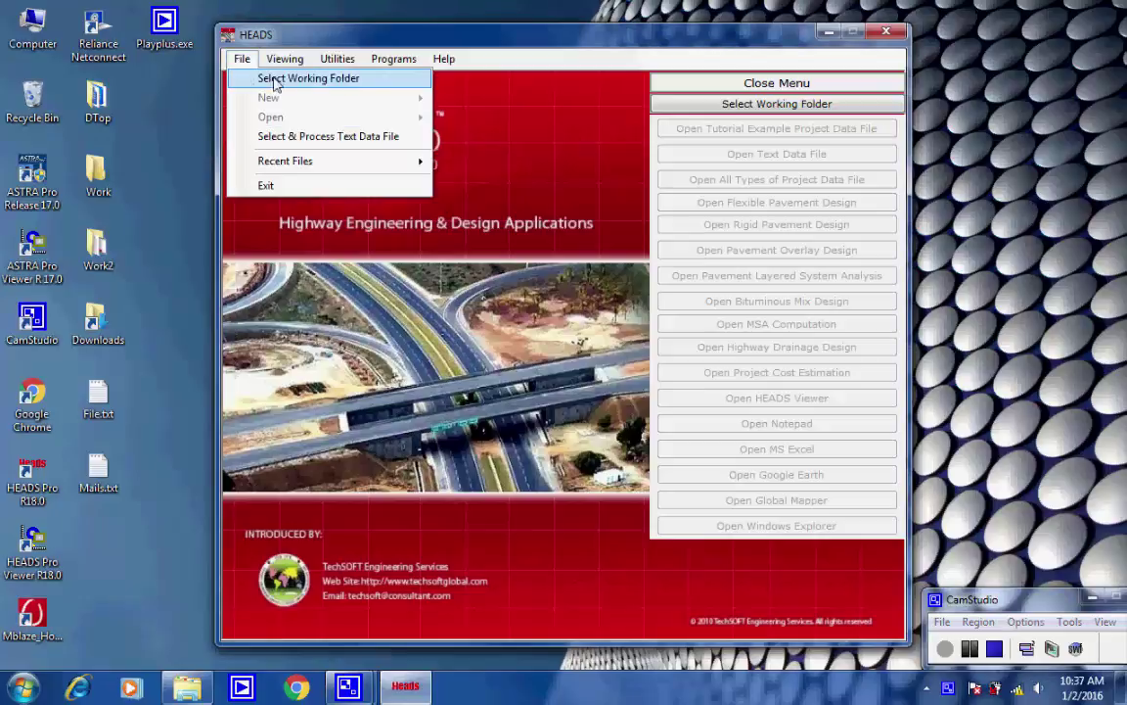
{"action": "left_click", "coordinate": [377, 82]}
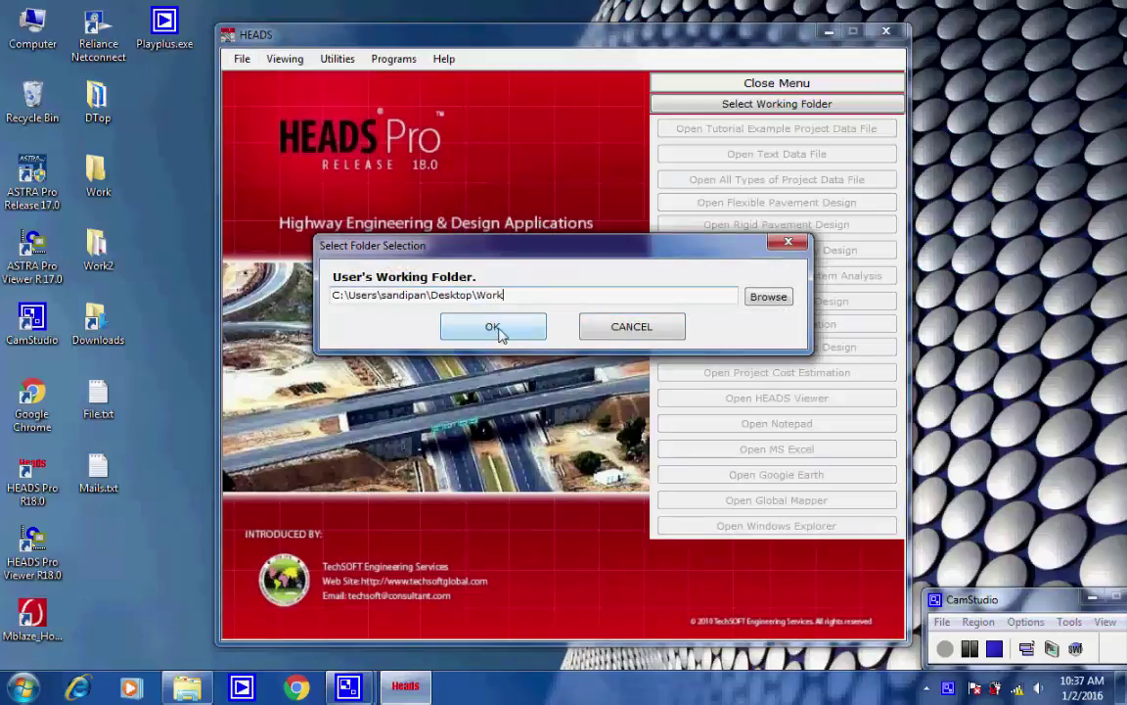
{"action": "left_click", "coordinate": [494, 328]}
- Start a new Uniform Section Highway Design project
{"action": "left_click", "coordinate": [242, 59]}
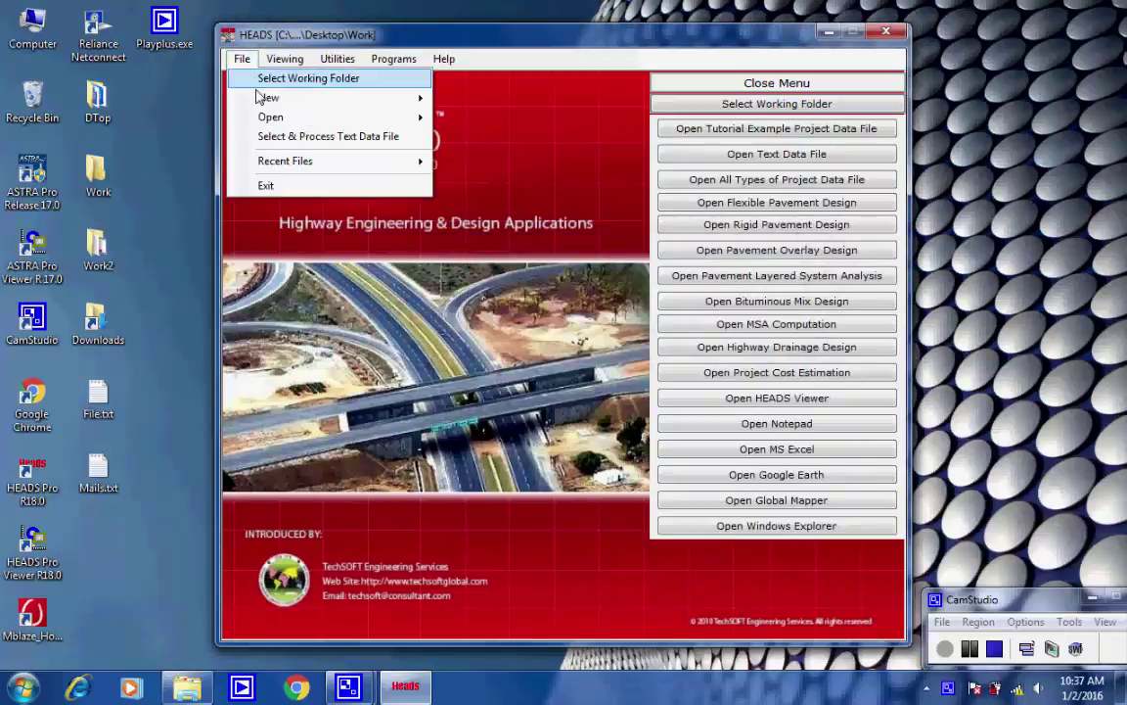
{"action": "mouse_move", "coordinate": [264, 98]}
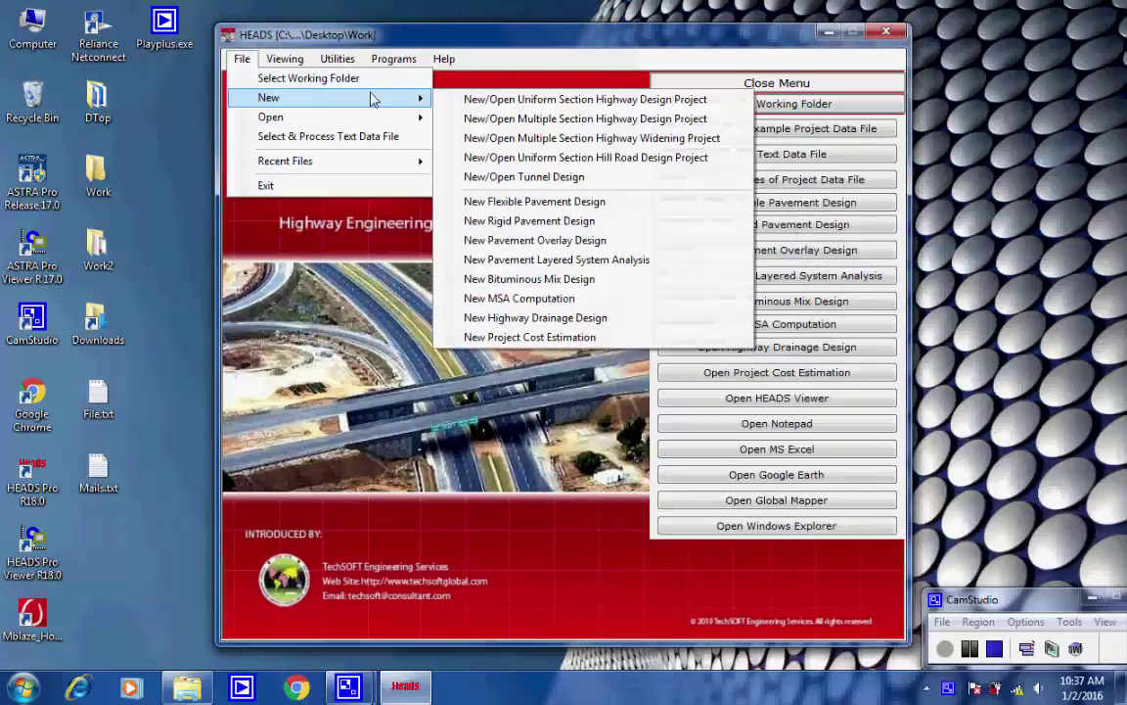
{"action": "left_click", "coordinate": [713, 104]}
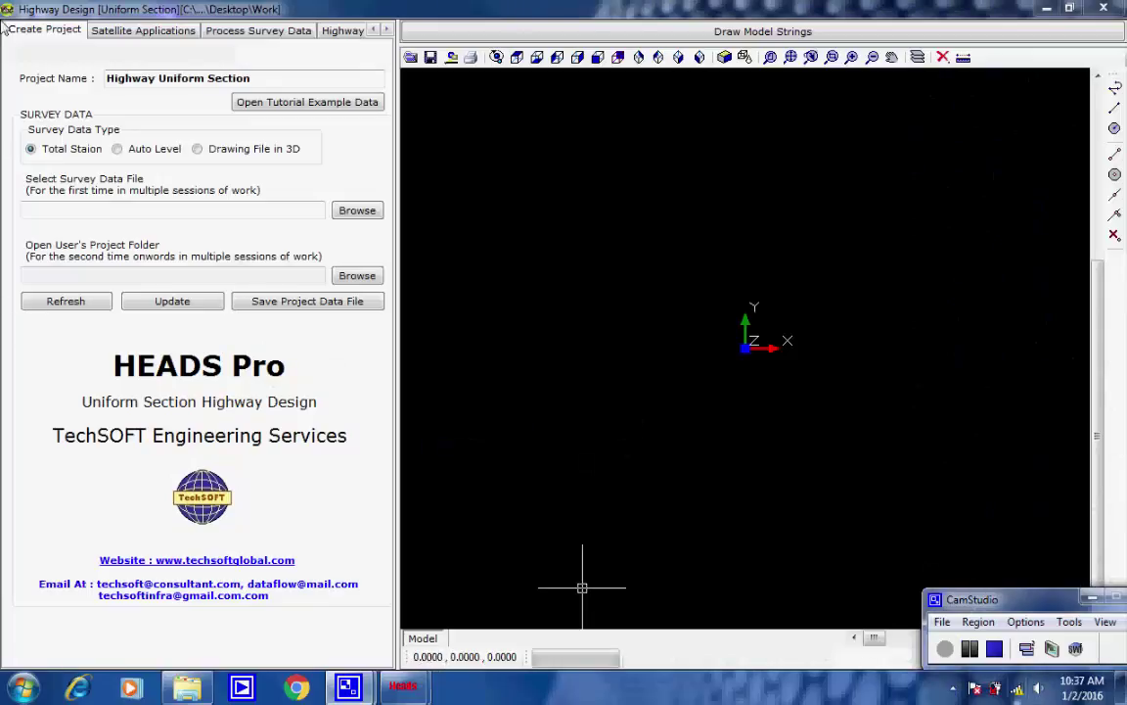
- Keep the project name Highway Uniform Section and load SURVEY.txt from the Work folder as the Total Station survey data file
{"action": "left_click_drag", "start_coordinate": [223, 78], "coordinate": [253, 78]}
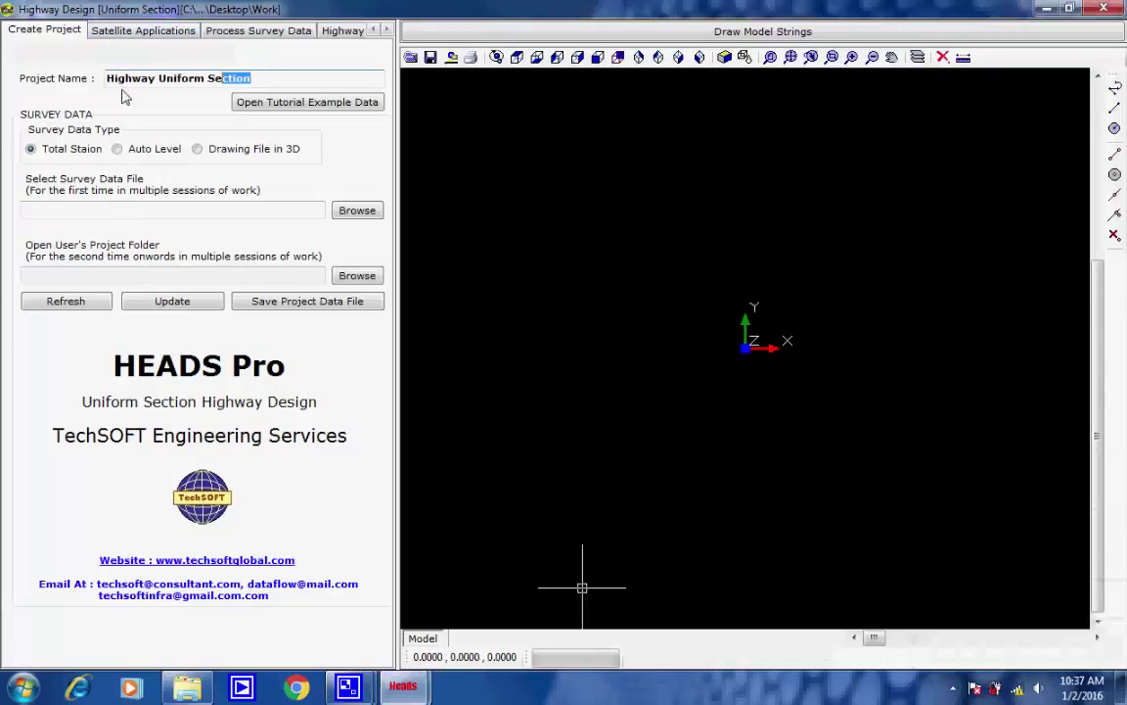
{"action": "left_click_drag", "start_coordinate": [122, 90], "coordinate": [109, 91]}
{"action": "left_click", "coordinate": [174, 80]}
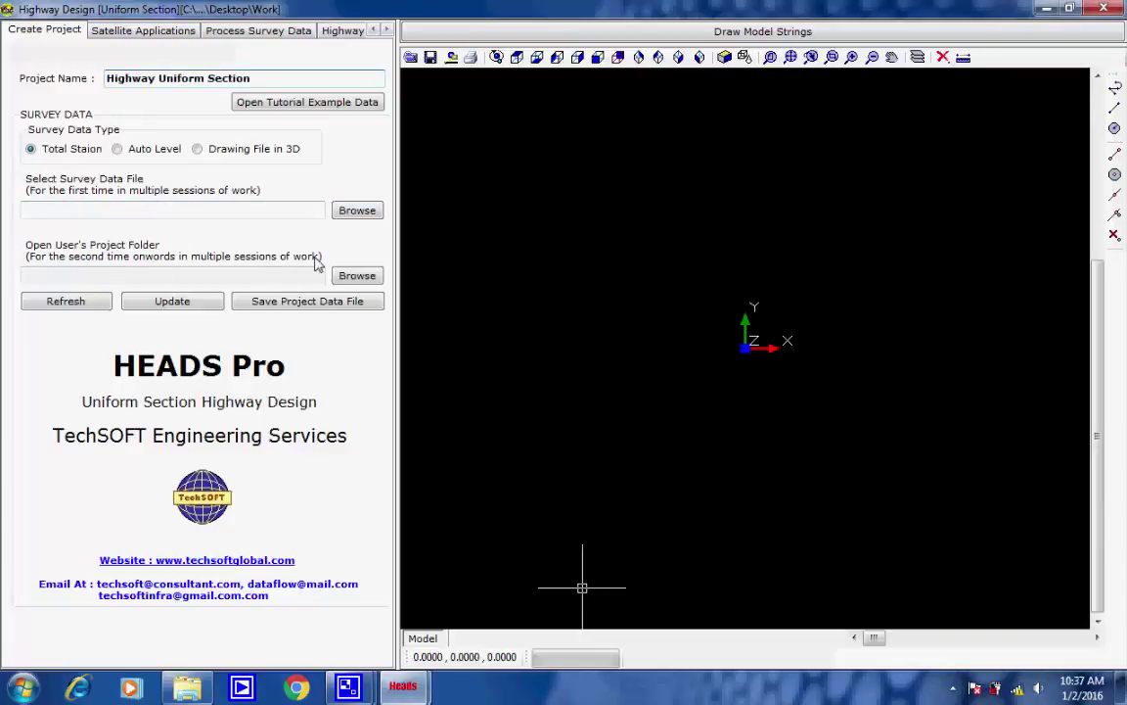
{"action": "left_click", "coordinate": [353, 214]}
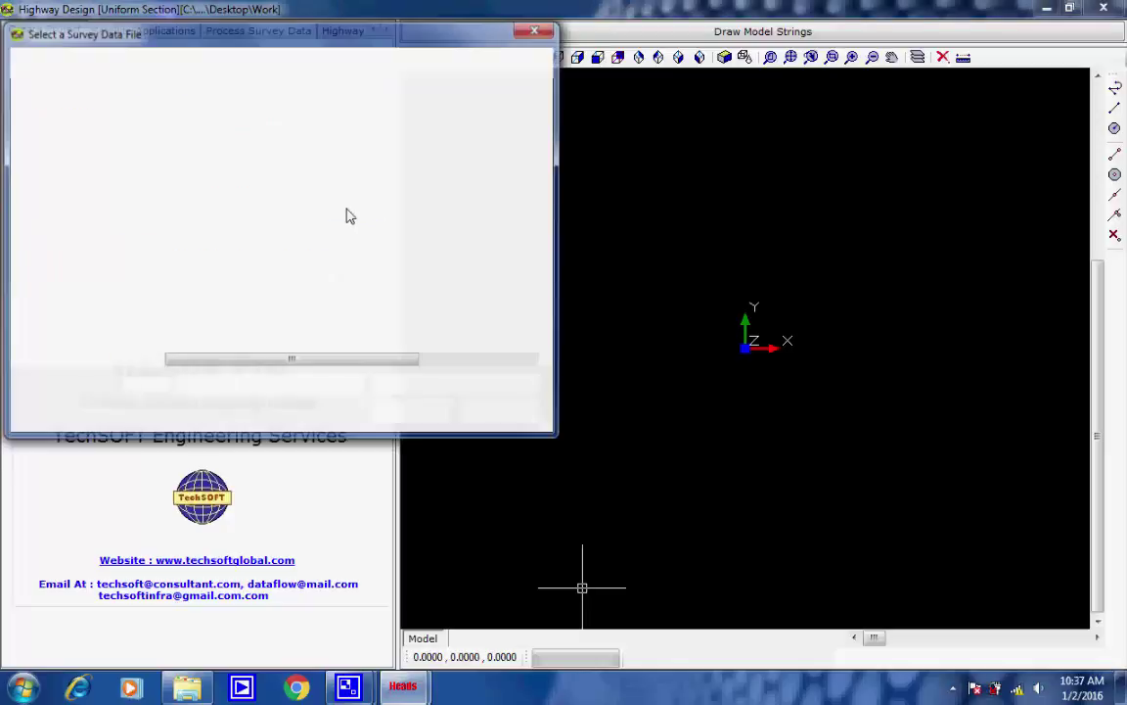
{"action": "left_click", "coordinate": [171, 161]}
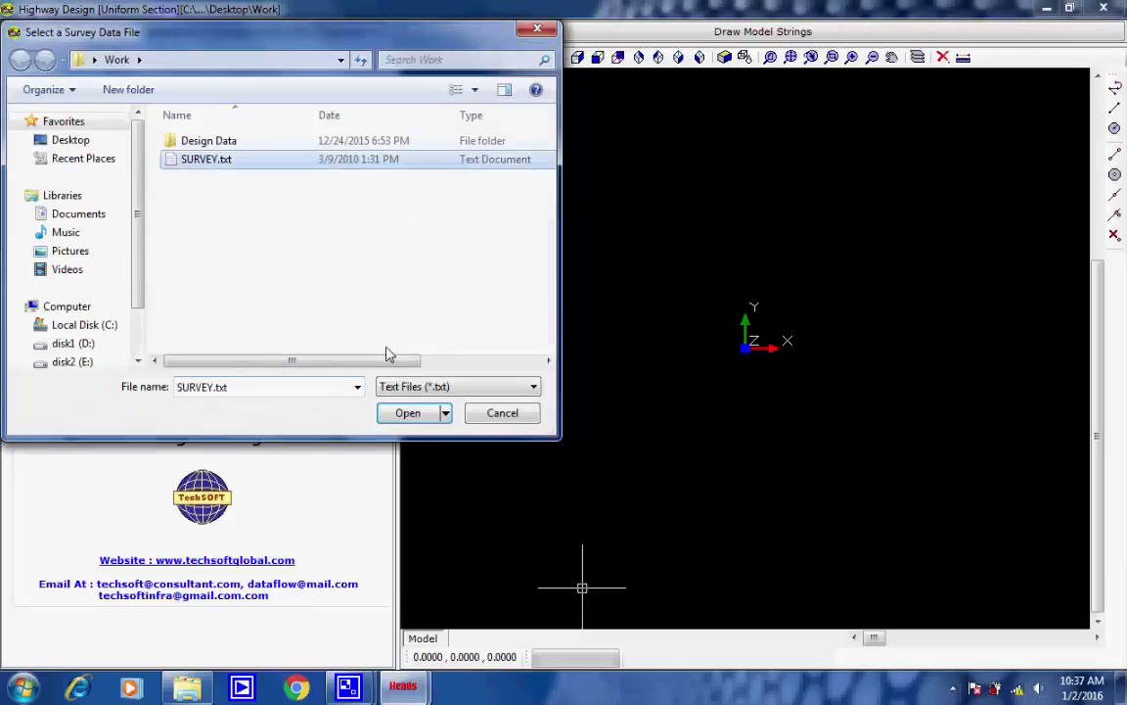
{"action": "left_click", "coordinate": [405, 413]}
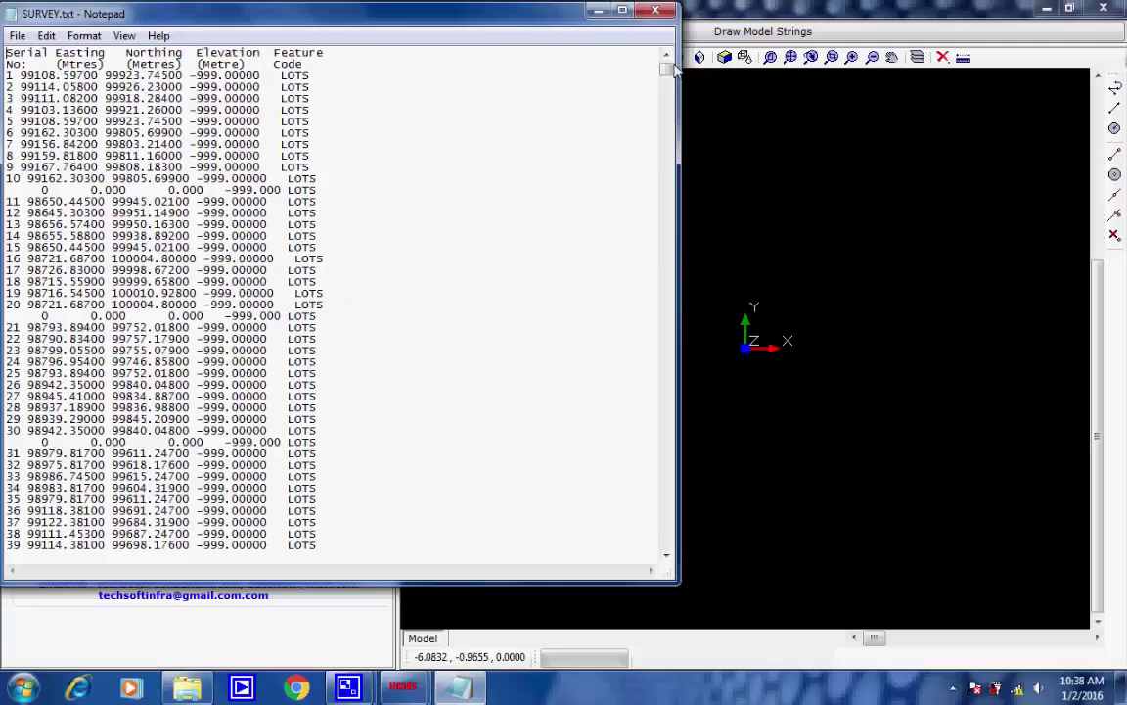
{"action": "left_click", "coordinate": [654, 10]}
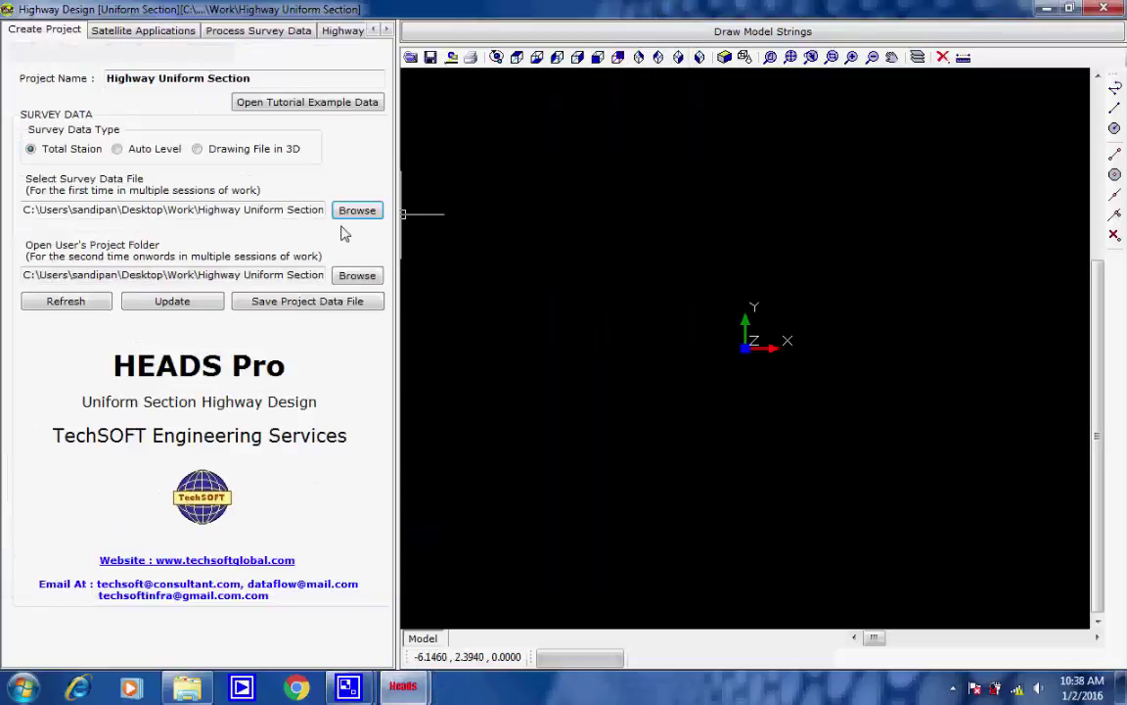
- Create the ground model from the survey data with UTM data conversion enabled, accepting the given coordinates and running the model edit process
{"action": "left_click", "coordinate": [162, 34]}
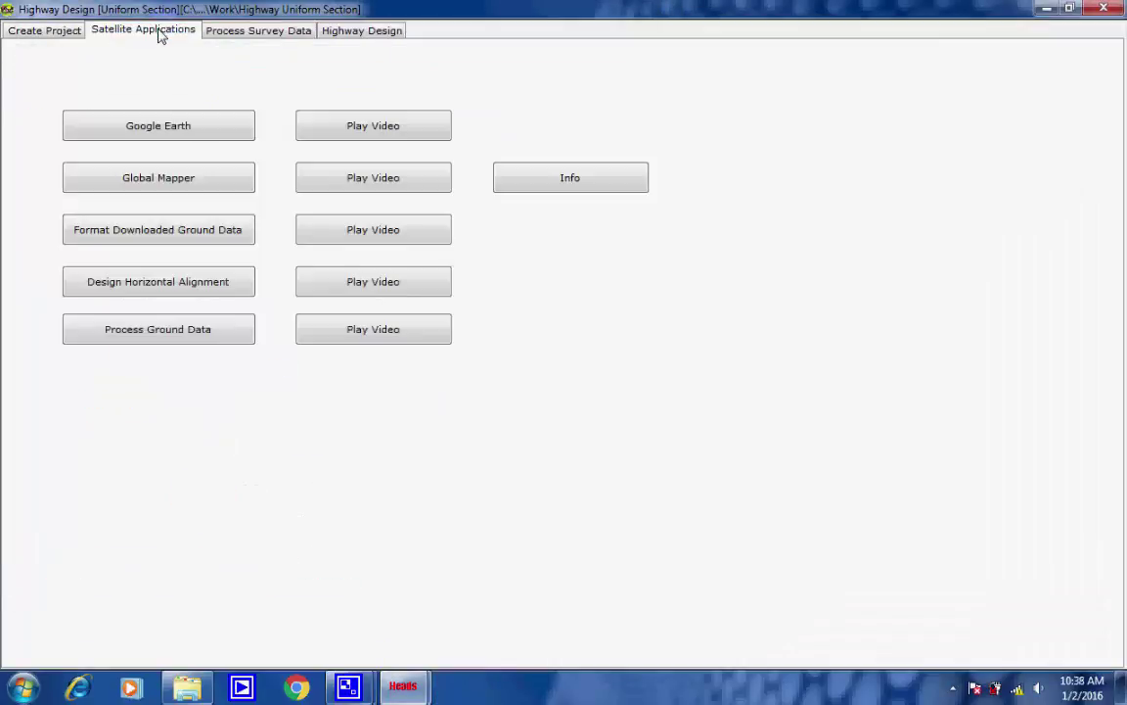
{"action": "left_click", "coordinate": [247, 34]}
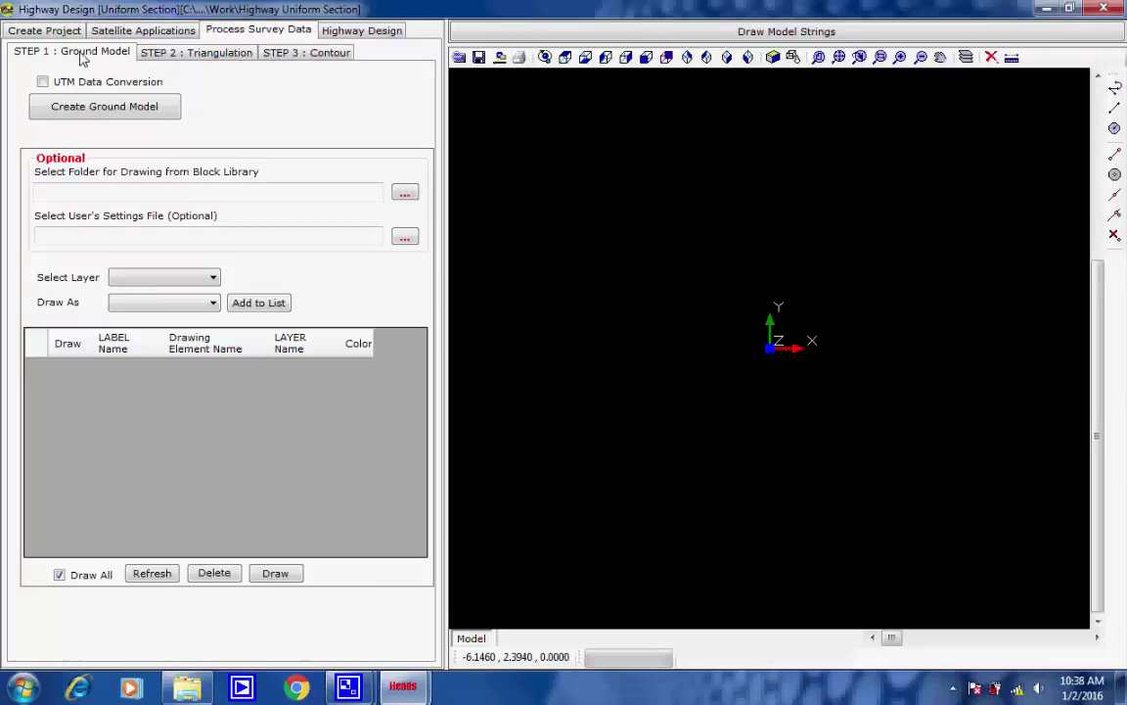
{"action": "left_click", "coordinate": [159, 110]}
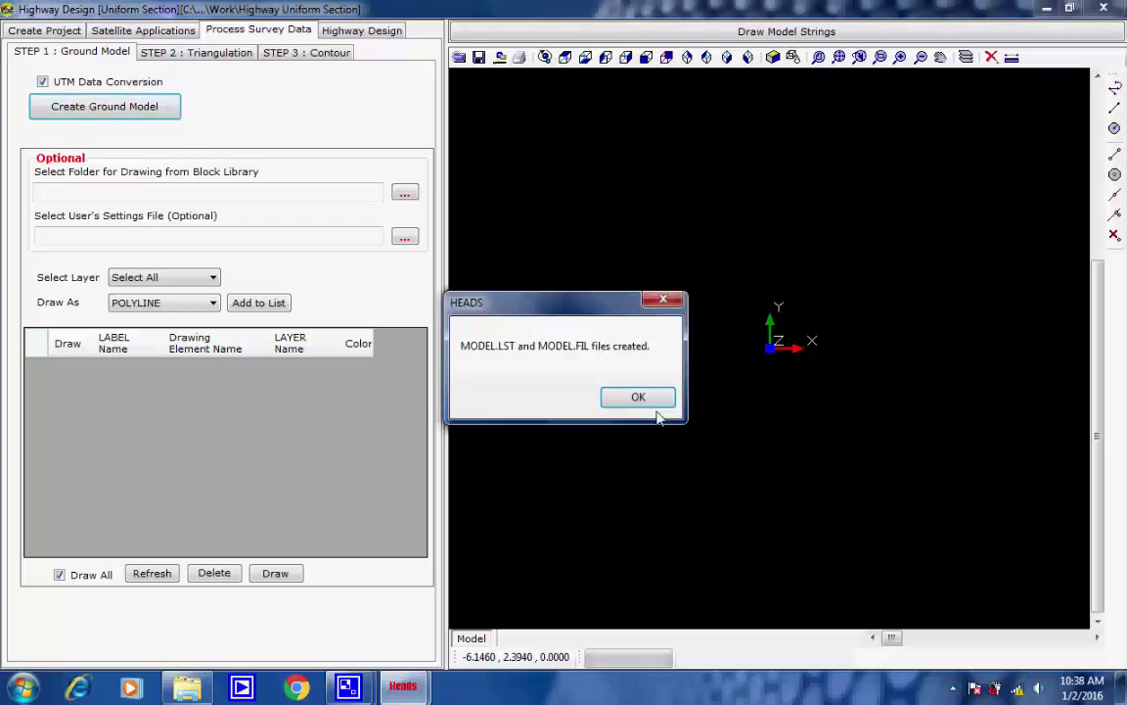
{"action": "left_click", "coordinate": [641, 400]}
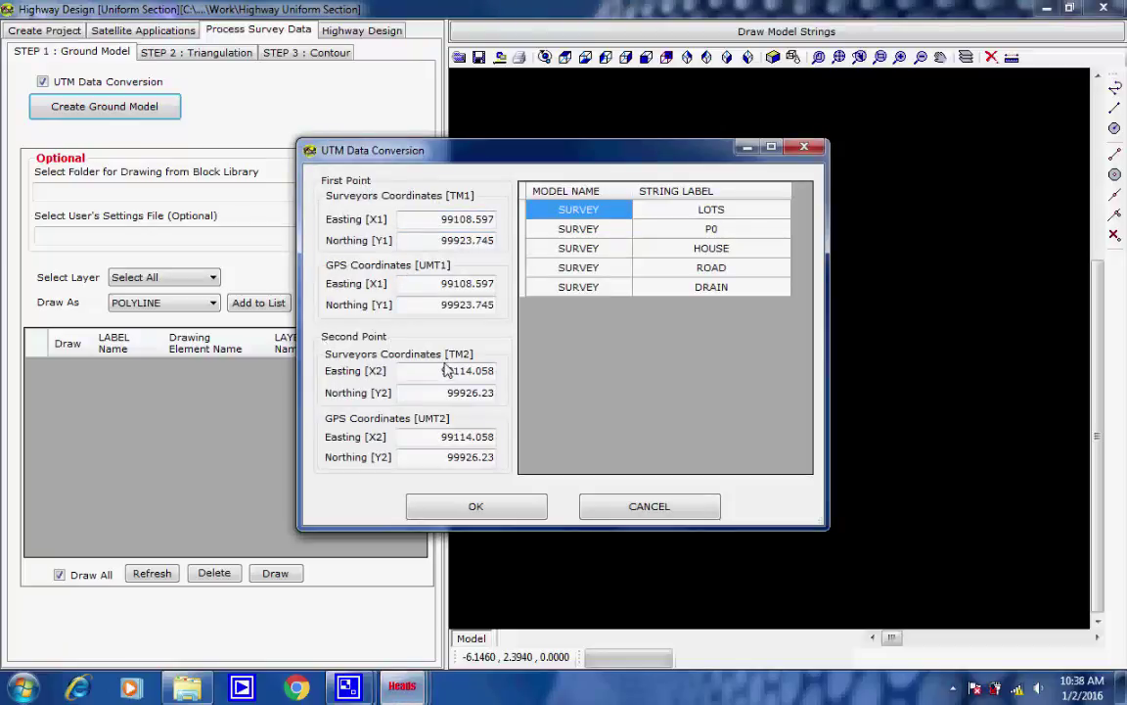
{"action": "left_click", "coordinate": [474, 506]}
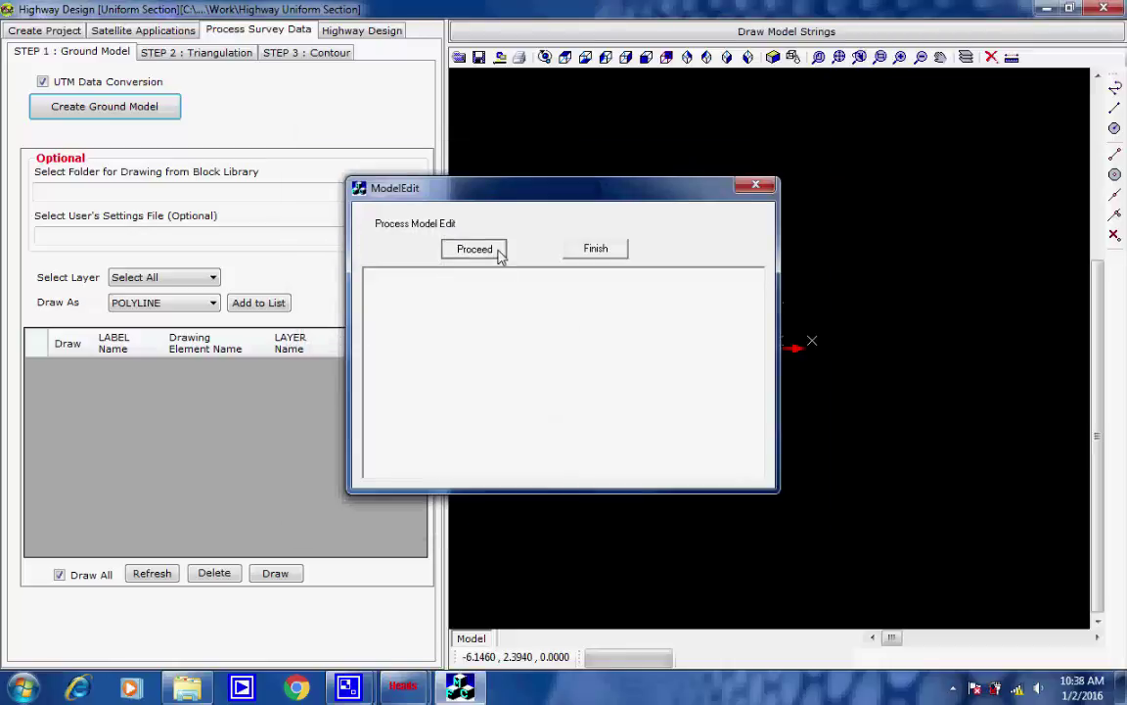
{"action": "left_click", "coordinate": [499, 254]}
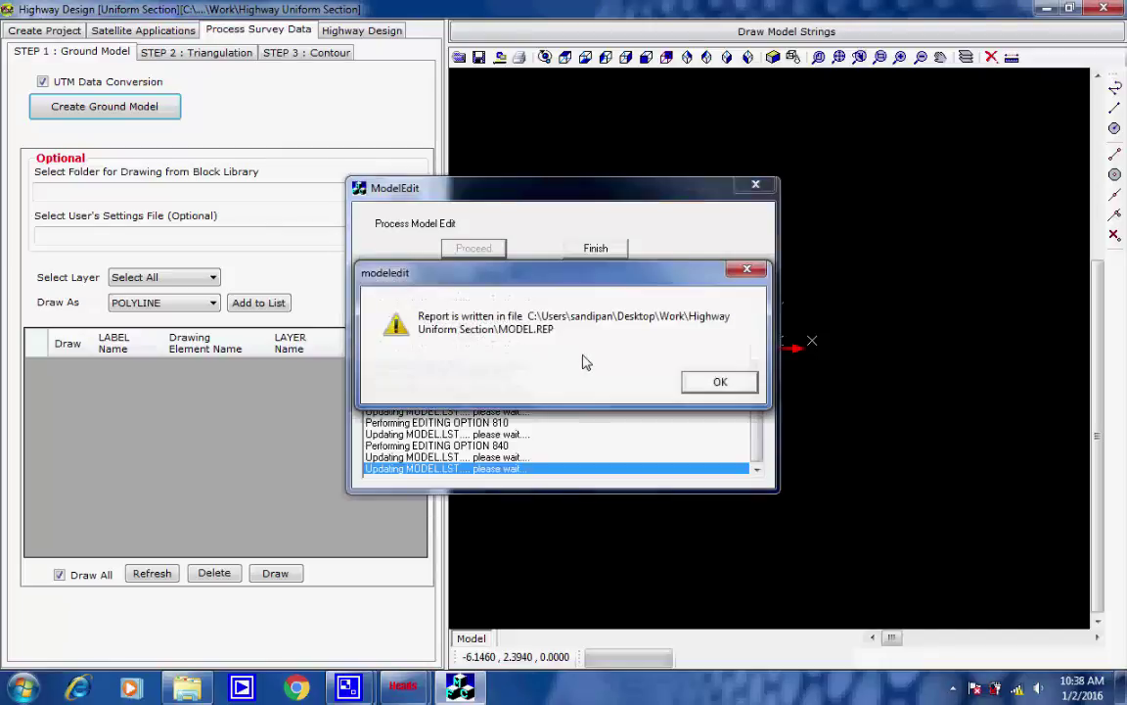
{"action": "left_click", "coordinate": [712, 380]}
{"action": "left_click", "coordinate": [615, 250]}
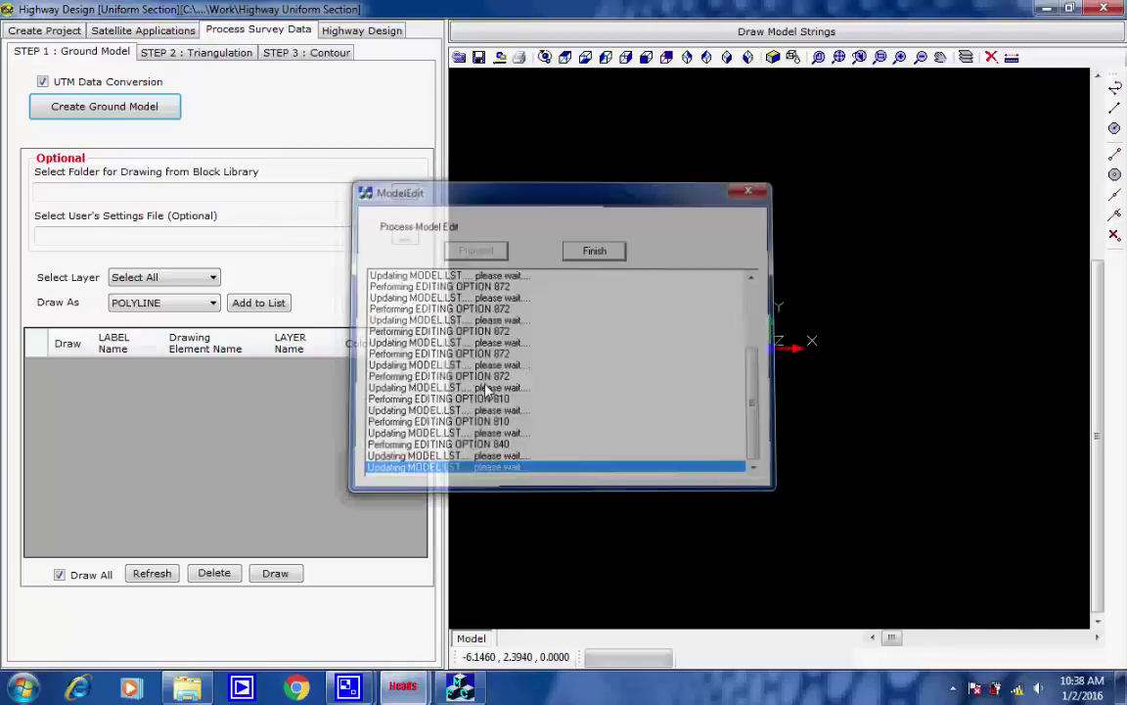
{"action": "left_click", "coordinate": [953, 688]}
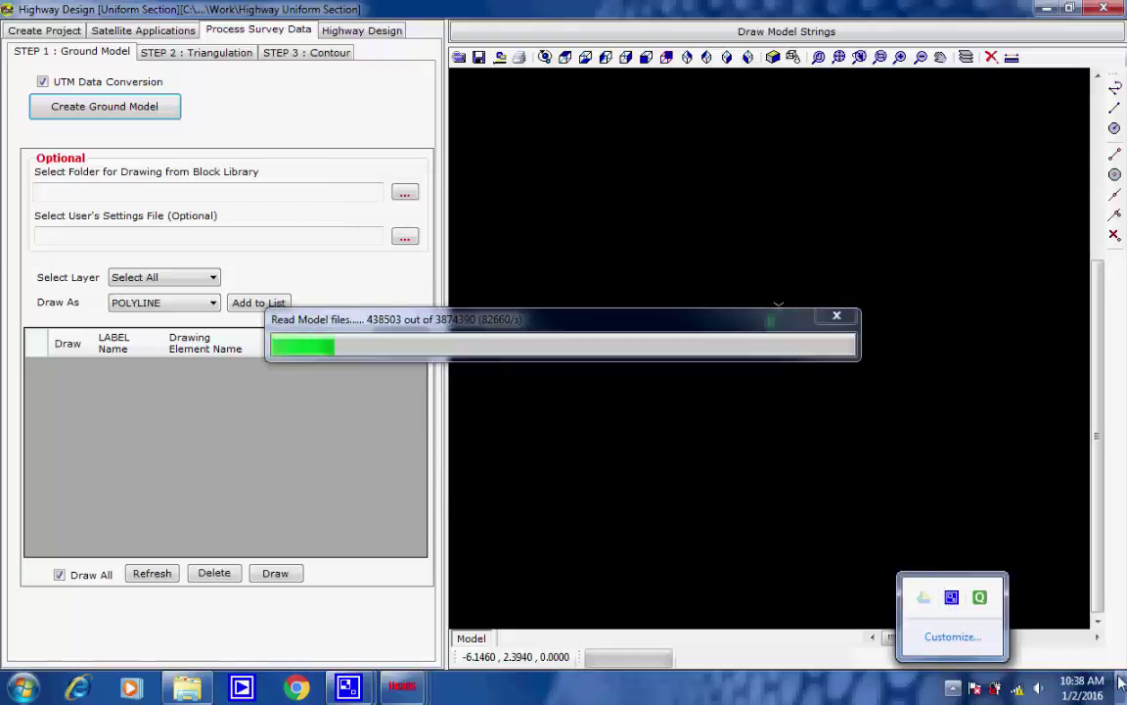
{"action": "left_click", "coordinate": [951, 598]}
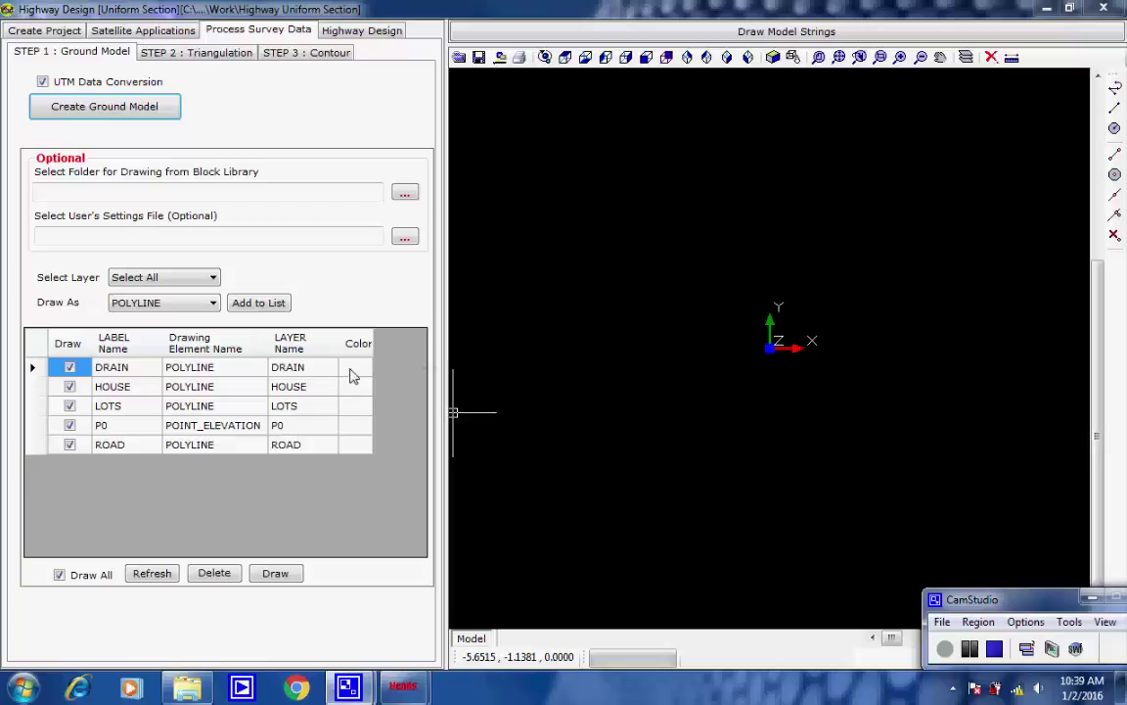
- Set the ground model string colors to blue for DRAIN, orange for HOUSE and bright green for LOTS
{"action": "left_click", "coordinate": [354, 368]}
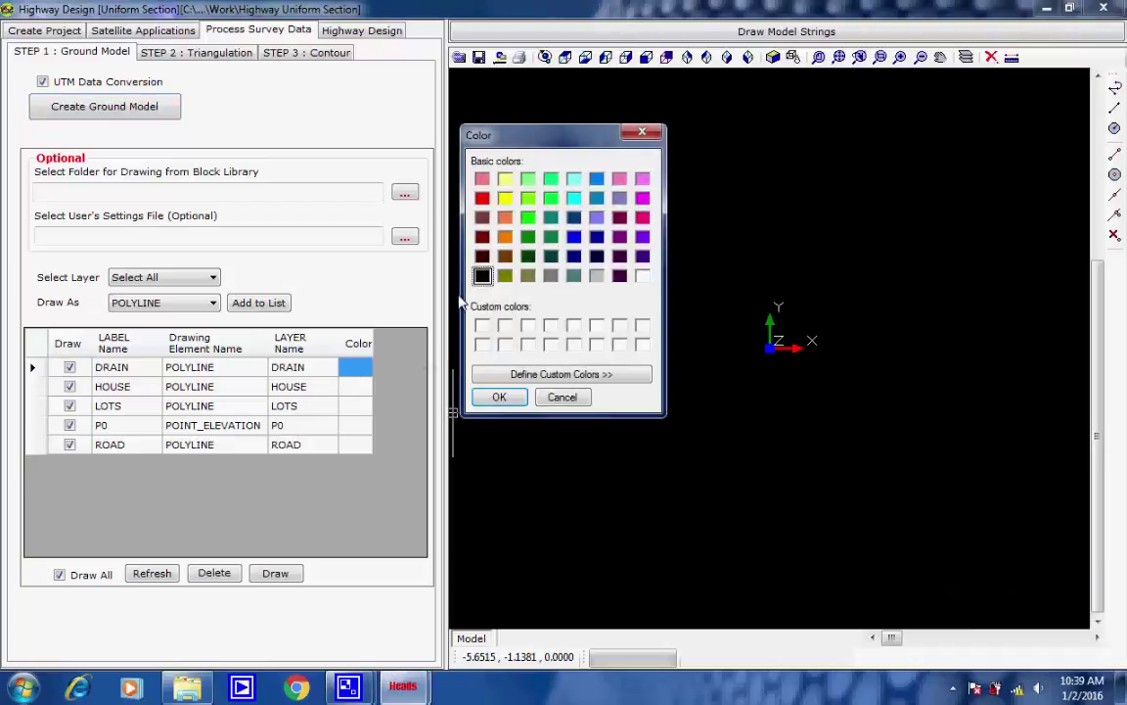
{"action": "left_click", "coordinate": [574, 238]}
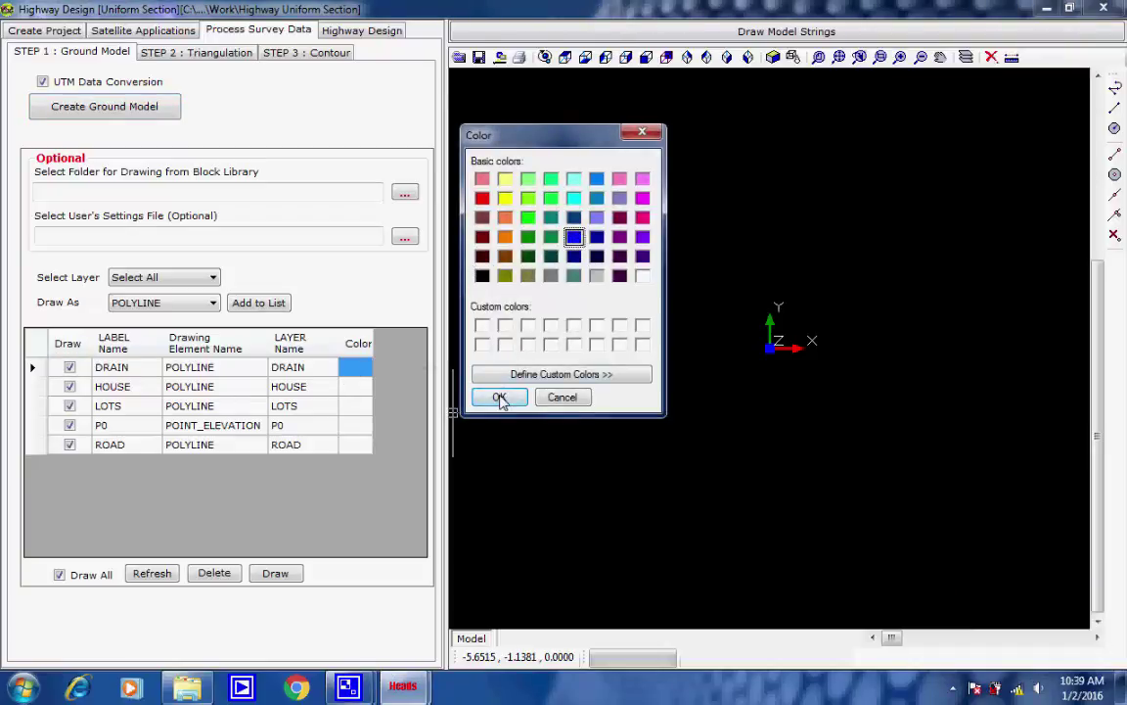
{"action": "left_click", "coordinate": [499, 396]}
{"action": "left_click", "coordinate": [354, 387]}
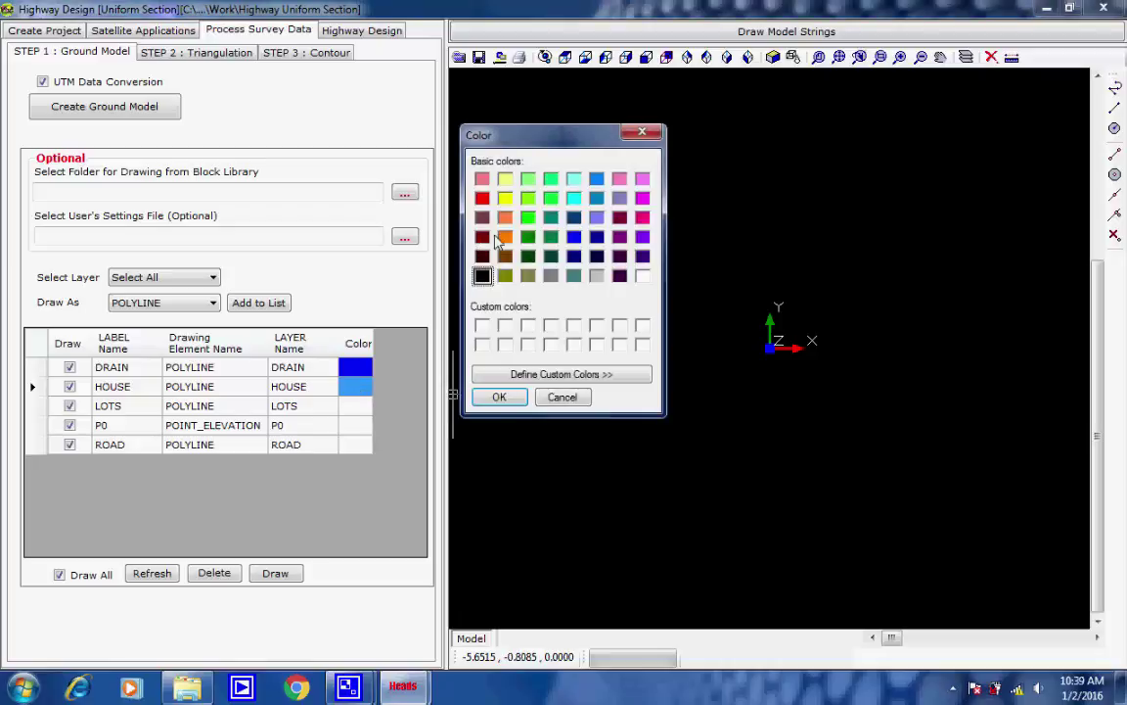
{"action": "left_click", "coordinate": [501, 396]}
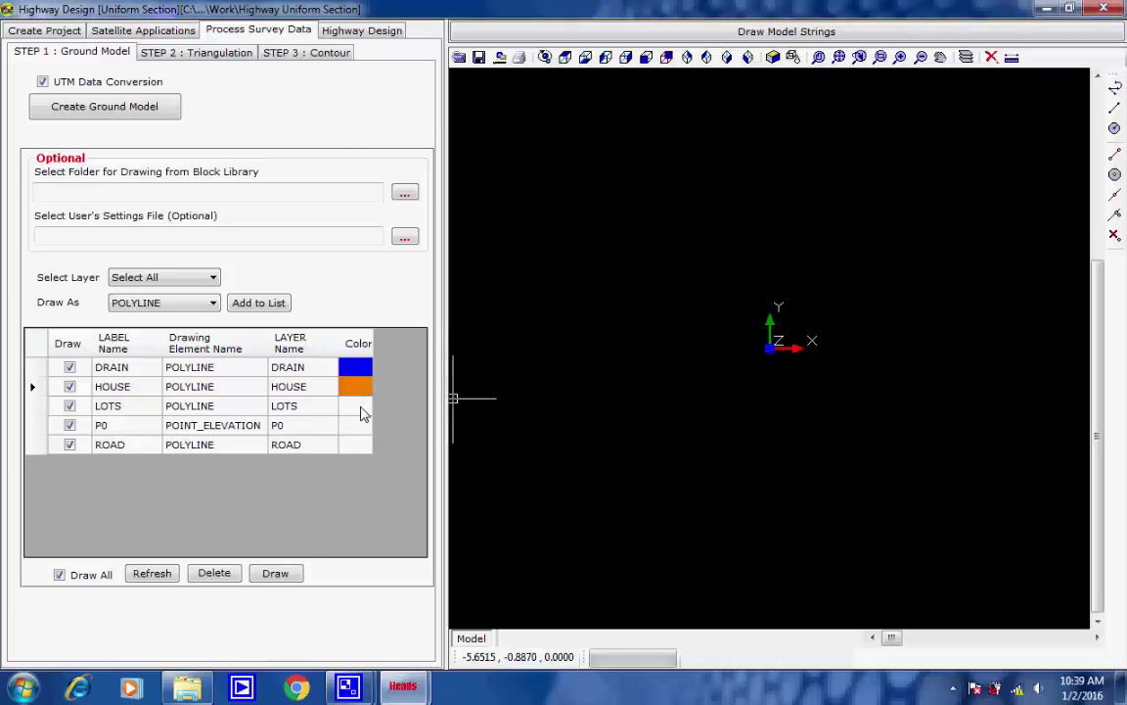
{"action": "left_click", "coordinate": [360, 406]}
{"action": "left_click", "coordinate": [527, 218]}
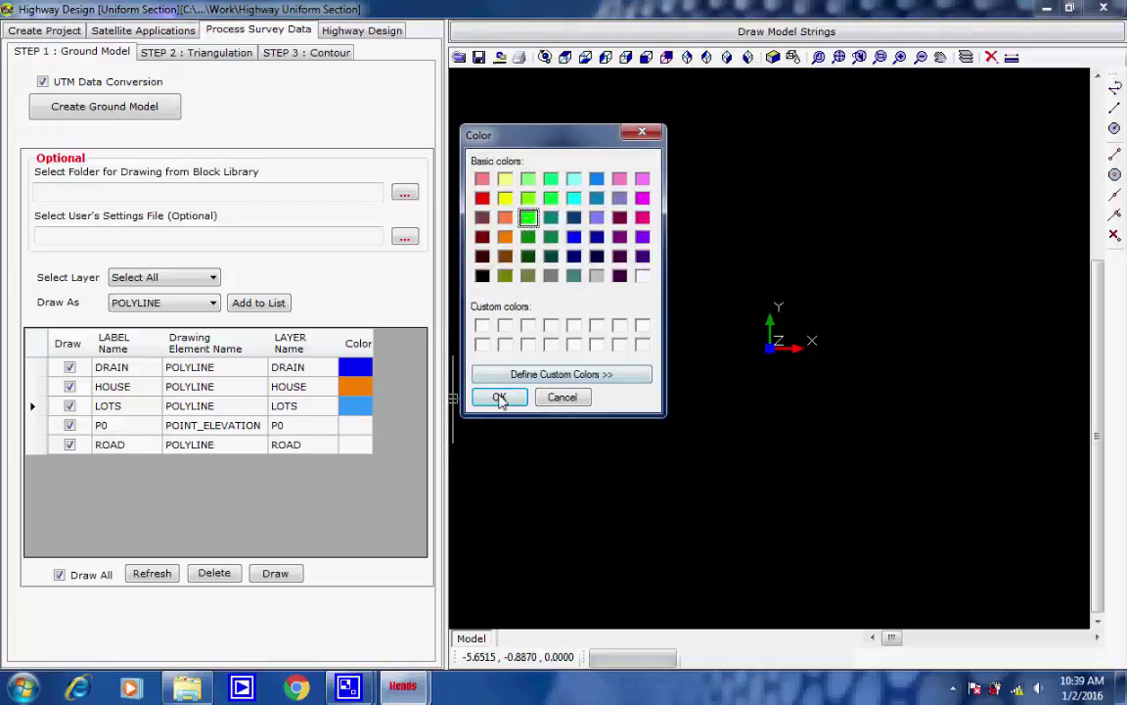
{"action": "left_click", "coordinate": [501, 396]}
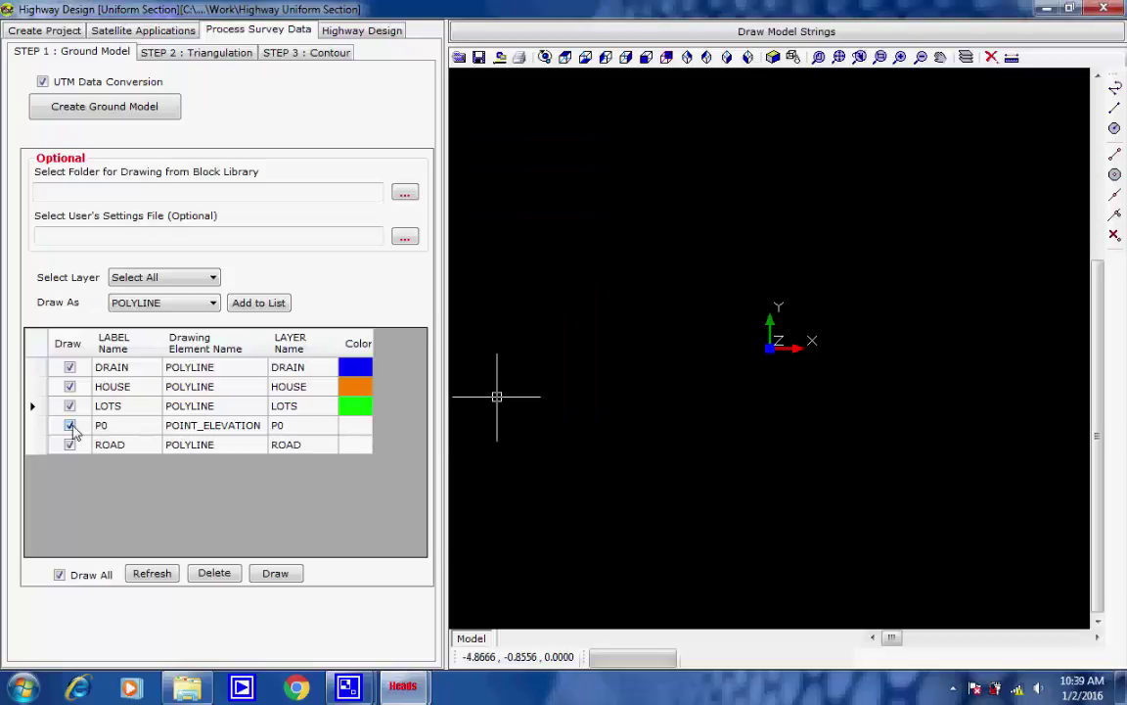
- Draw the ground model strings with the P0 point elevations excluded and ROAD colored cyan
{"action": "left_click", "coordinate": [70, 426]}
{"action": "left_click", "coordinate": [354, 445]}
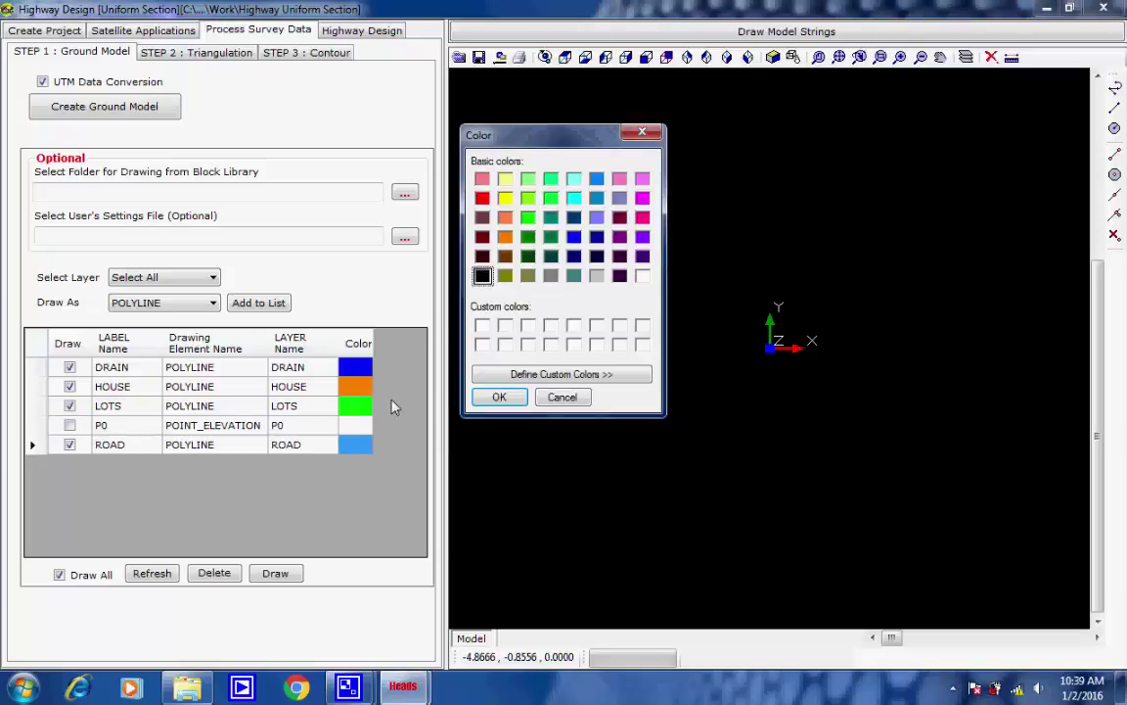
{"action": "left_click", "coordinate": [573, 198]}
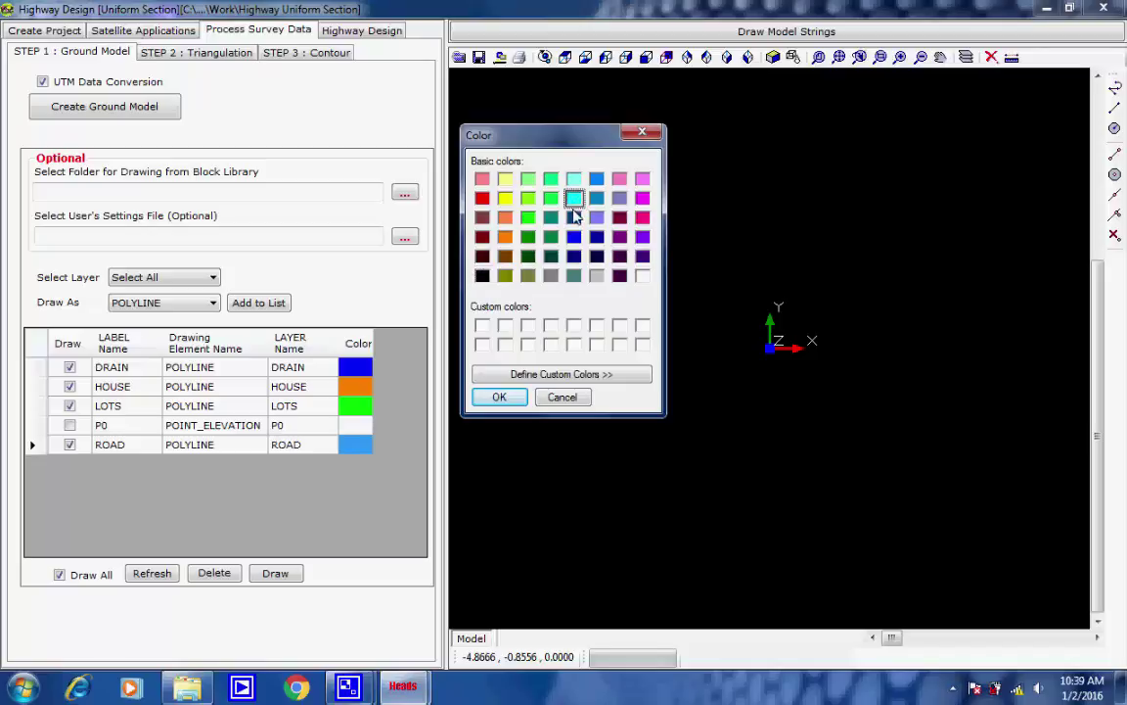
{"action": "key", "text": "Return"}
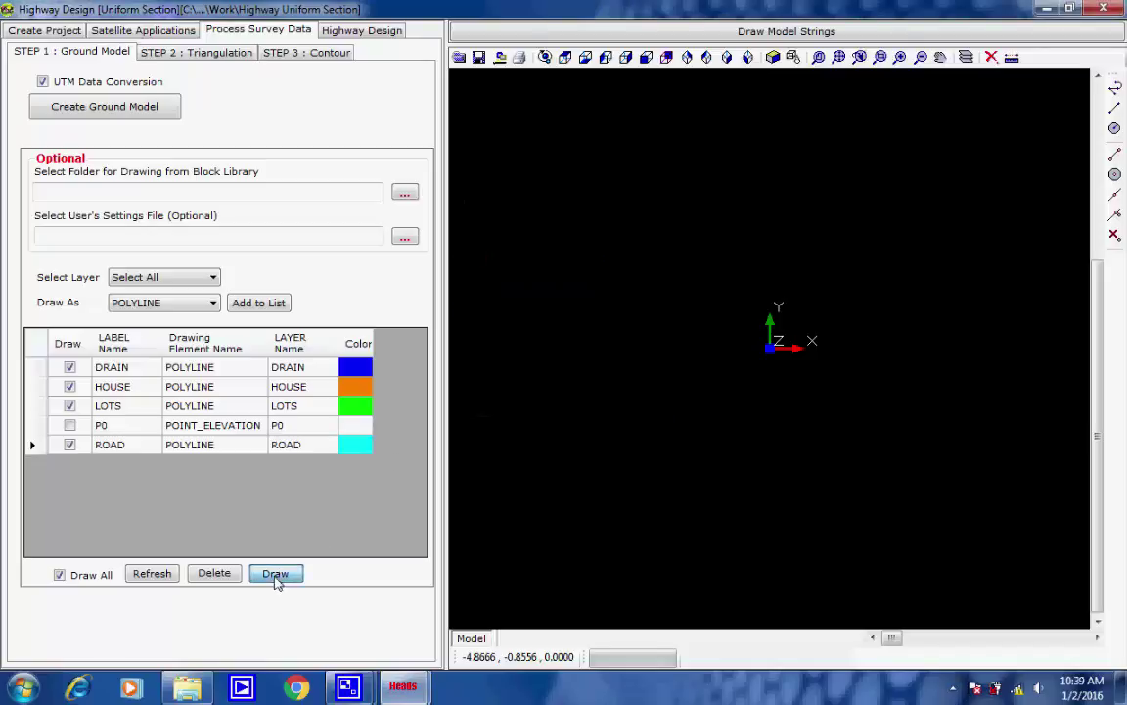
{"action": "left_click", "coordinate": [276, 575]}
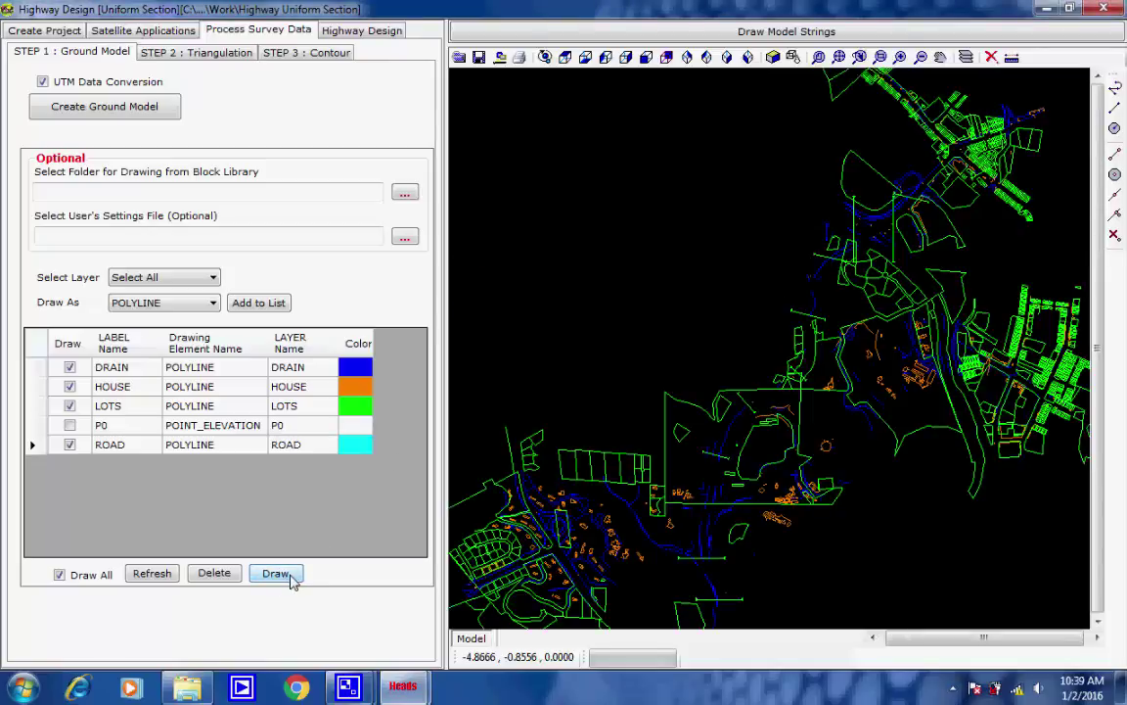
- Create the triangulation model from all SURVEY strings and run the DTM generation
{"action": "left_click", "coordinate": [214, 55]}
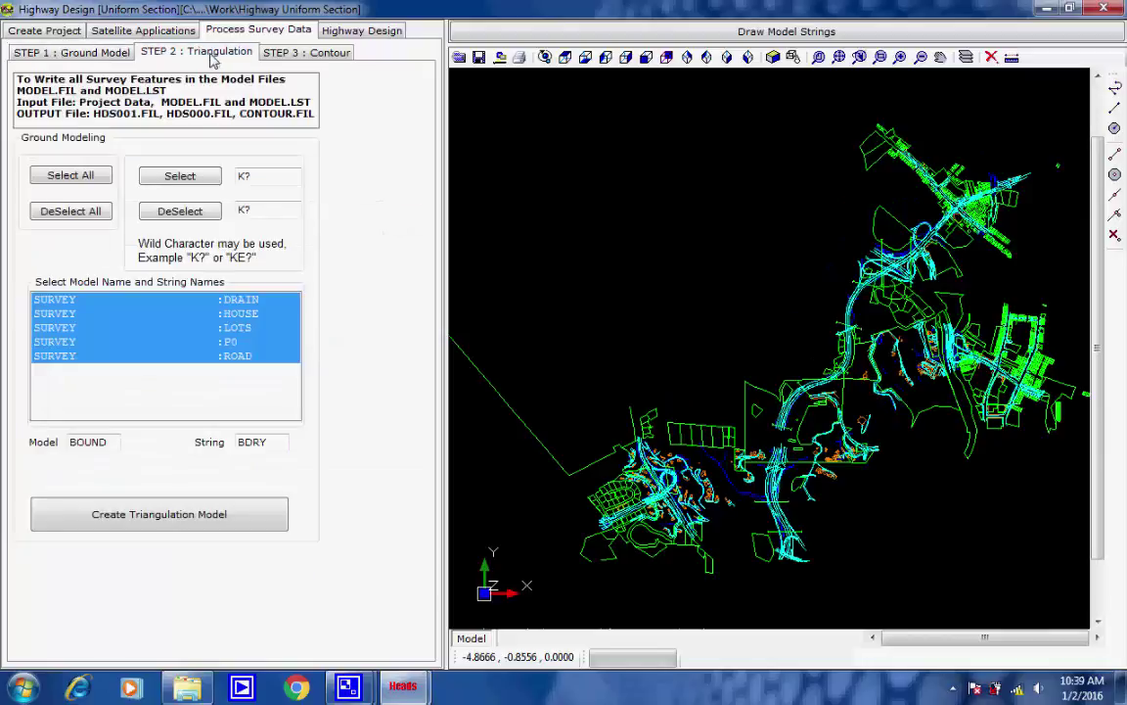
{"action": "left_click", "coordinate": [94, 215]}
{"action": "left_click", "coordinate": [71, 175]}
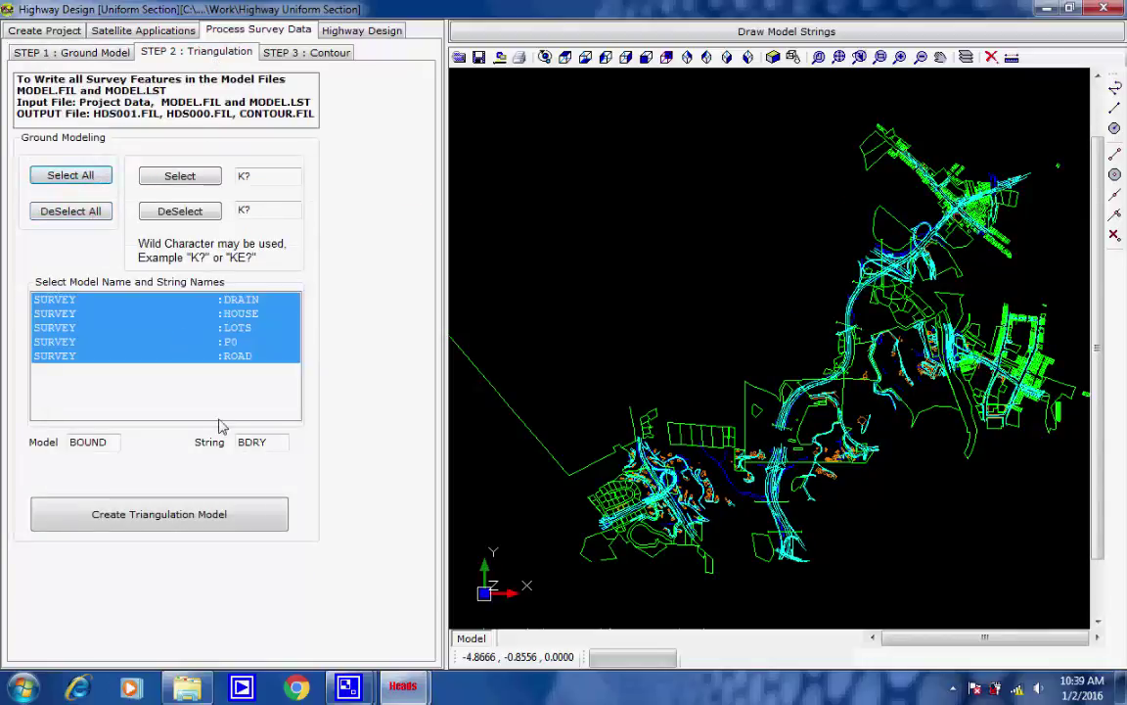
{"action": "left_click", "coordinate": [235, 516]}
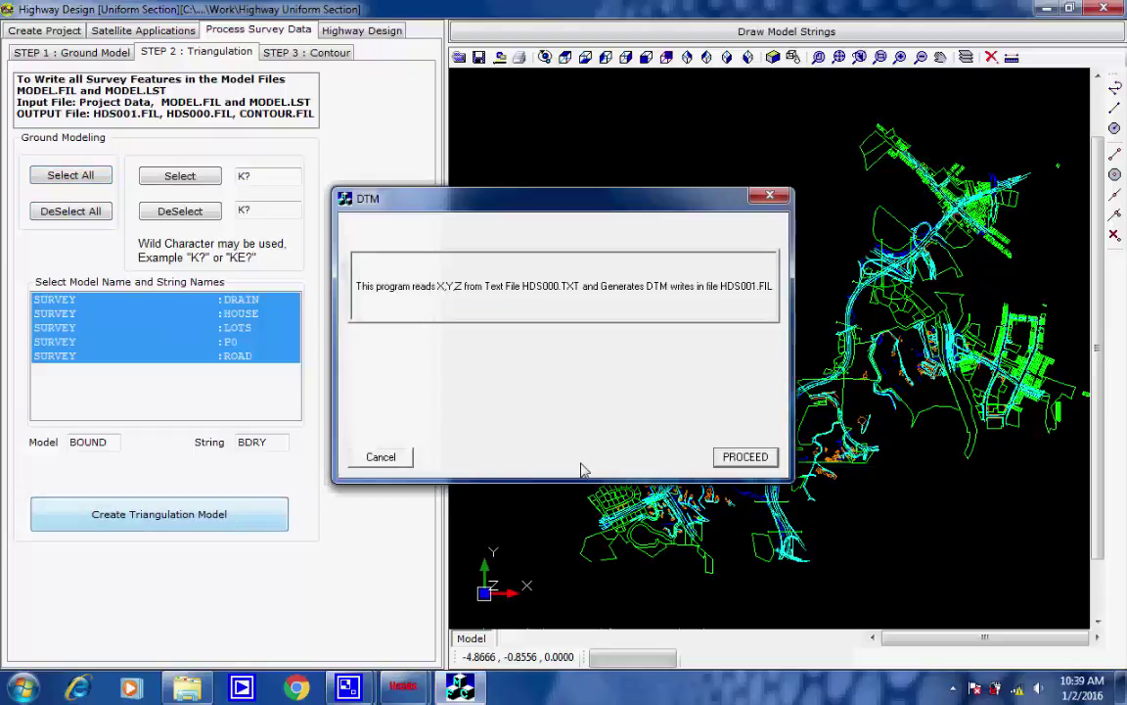
{"action": "left_click", "coordinate": [742, 460]}
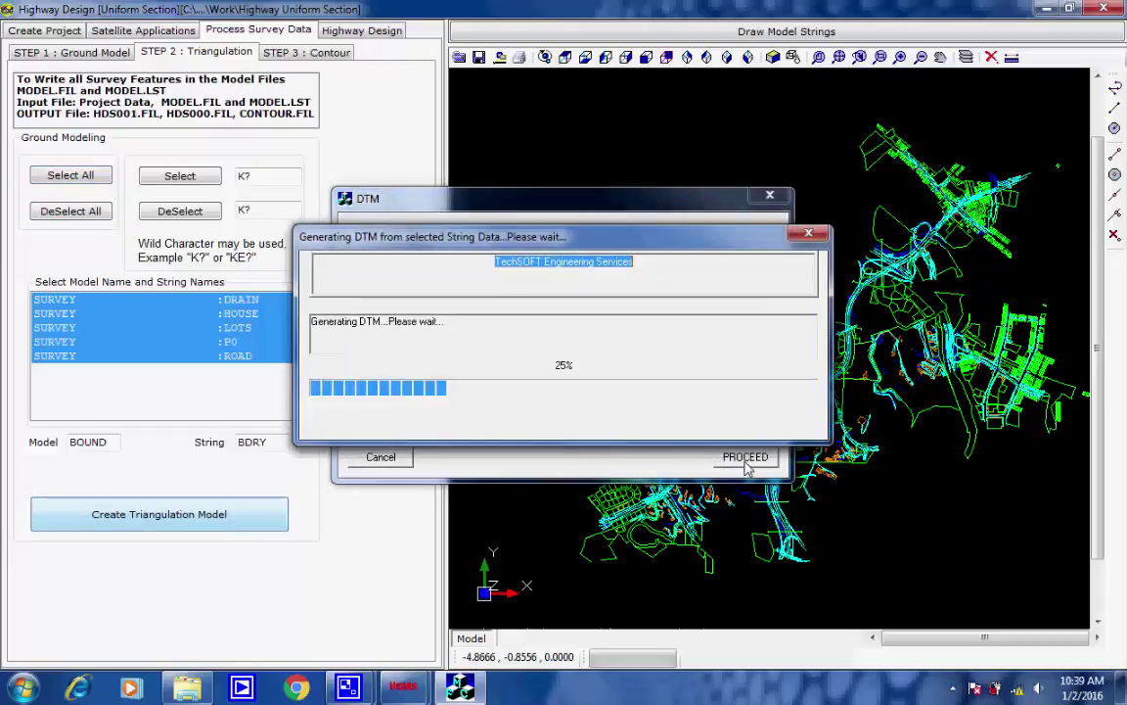
{"action": "left_click", "coordinate": [953, 688]}
{"action": "left_click", "coordinate": [953, 599]}
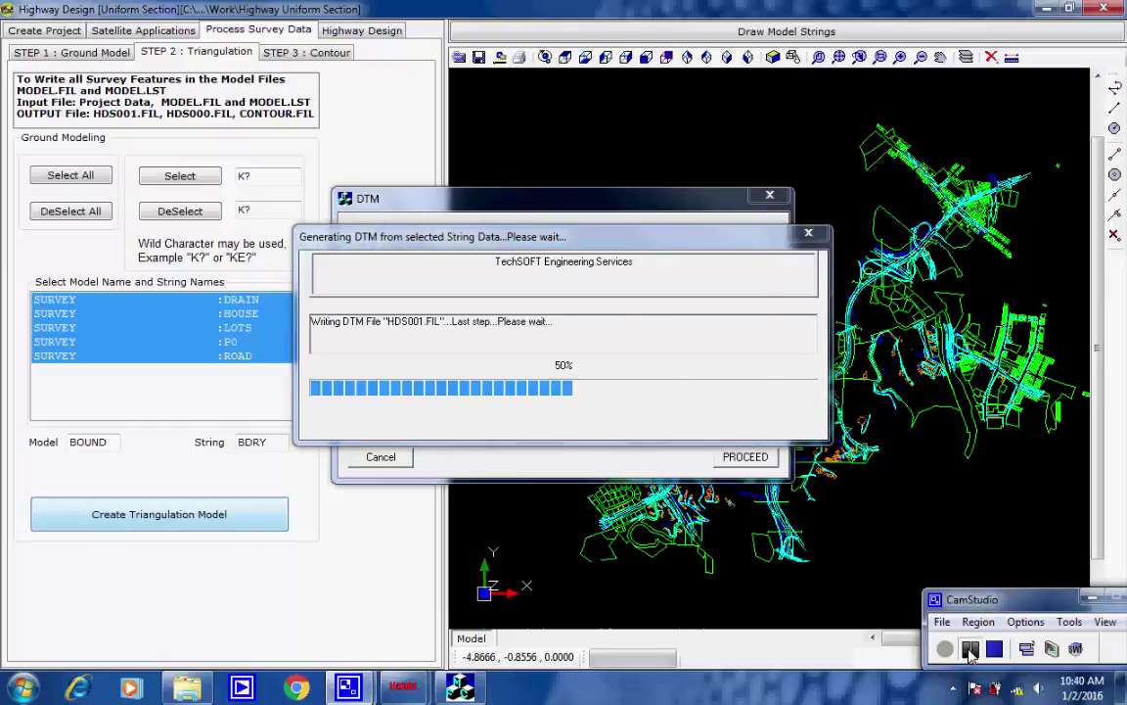
- Create the contour model from the finished triangulation, run the full contour process and save the contours
{"action": "left_click", "coordinate": [713, 383]}
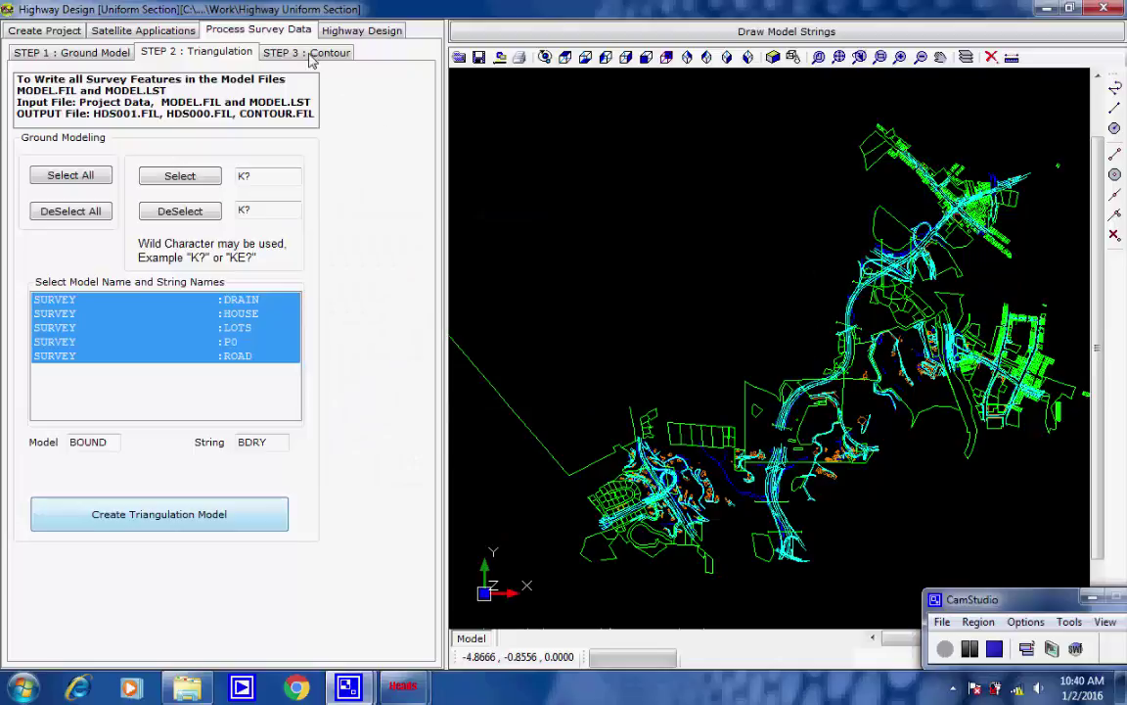
{"action": "left_click", "coordinate": [970, 650]}
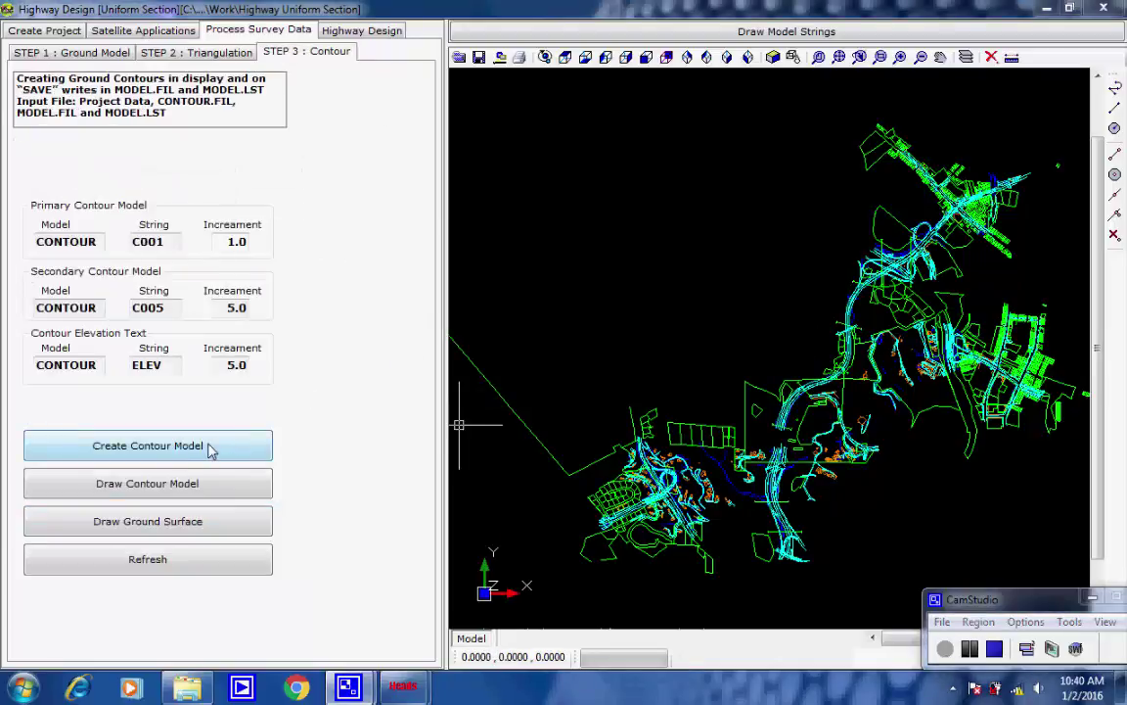
{"action": "left_click", "coordinate": [147, 445]}
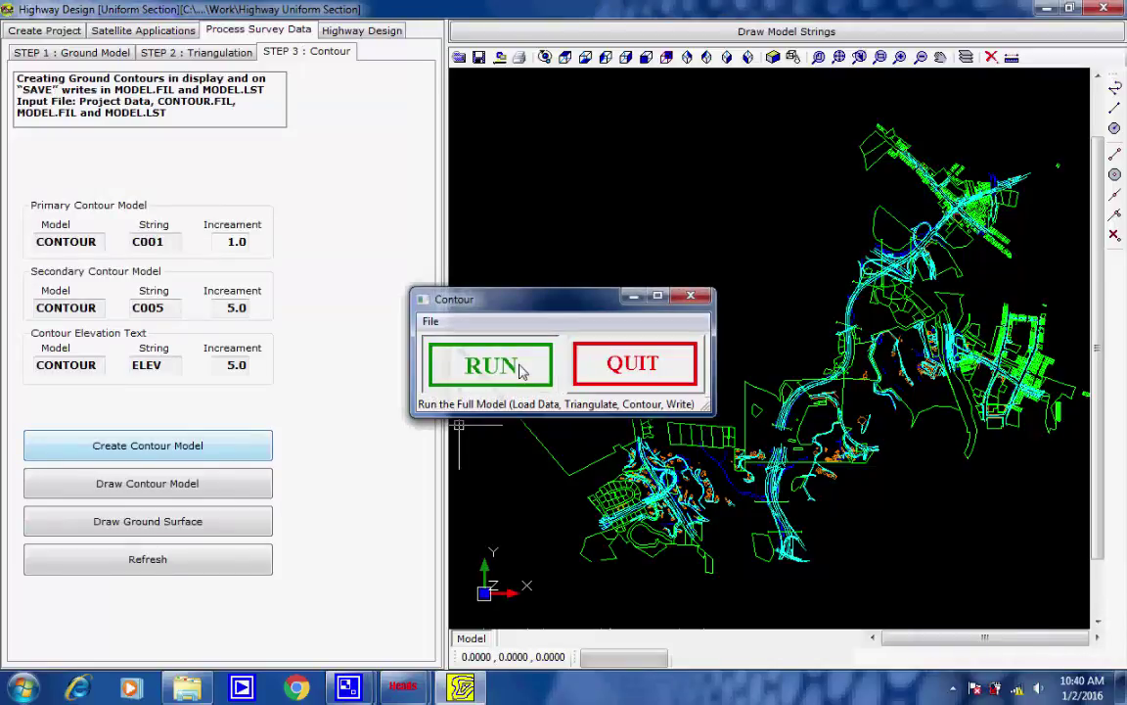
{"action": "left_click", "coordinate": [954, 689]}
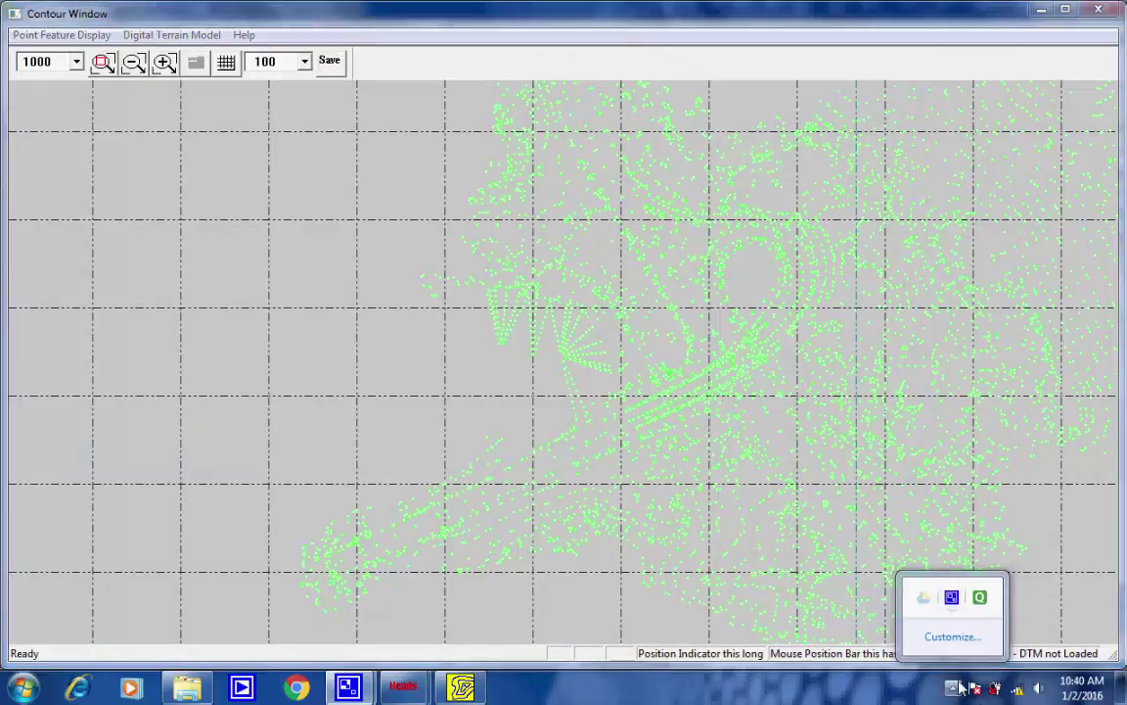
{"action": "left_click", "coordinate": [958, 689]}
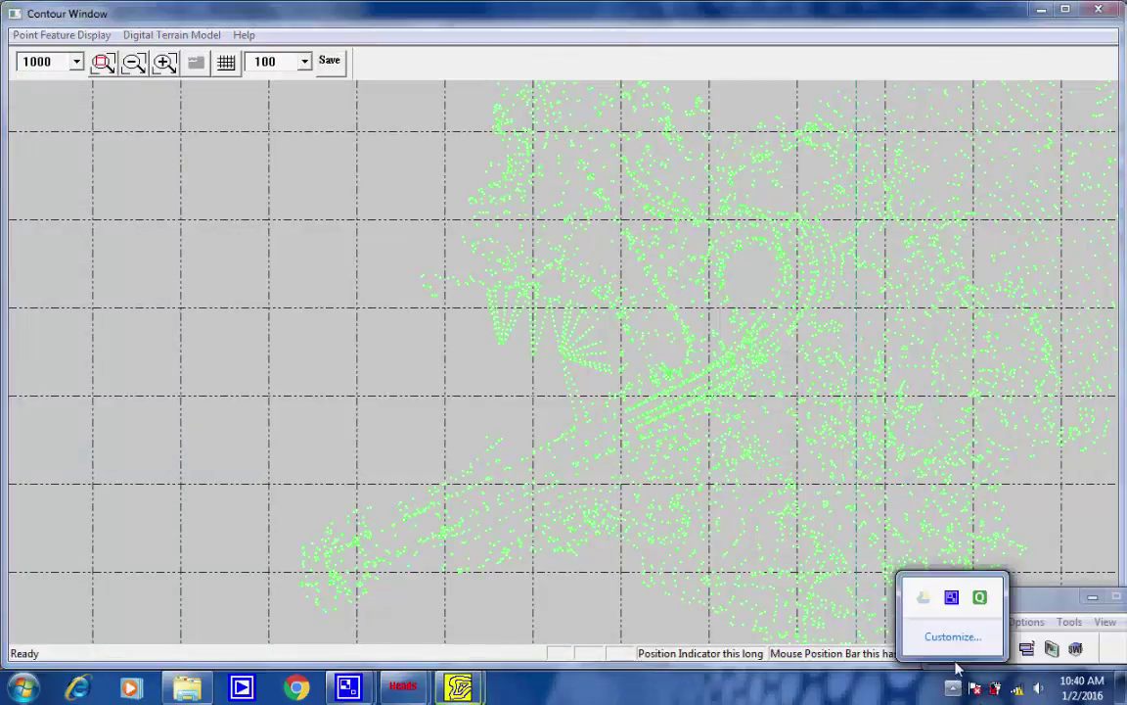
{"action": "left_click", "coordinate": [1114, 649]}
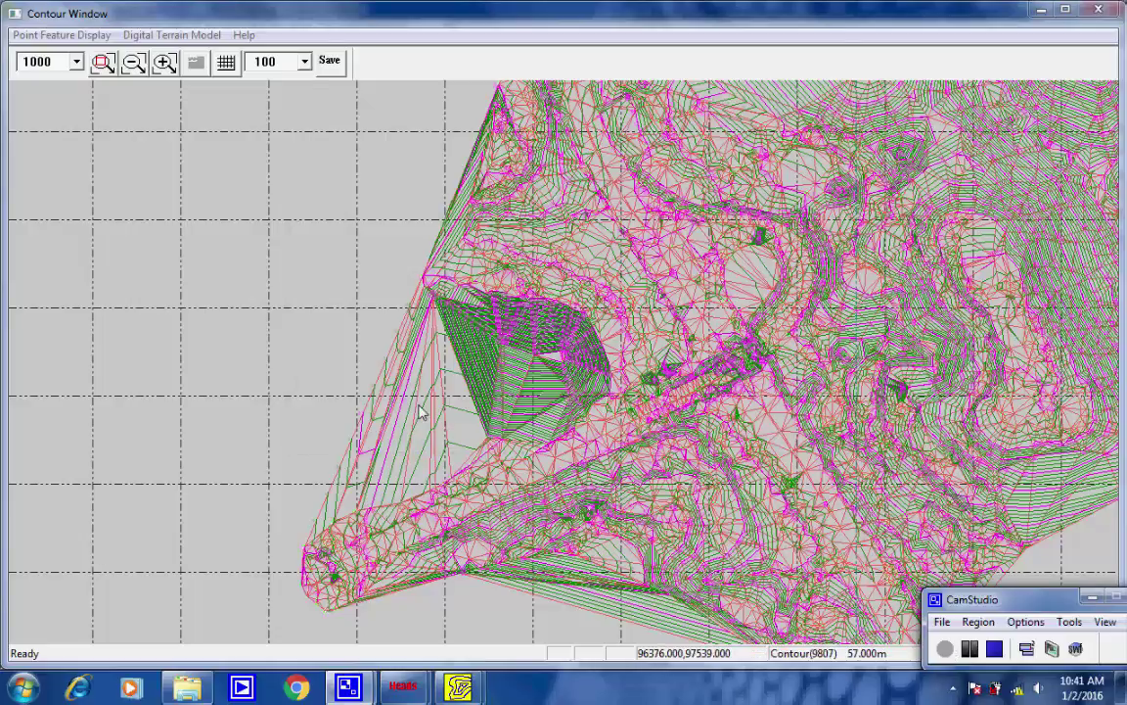
{"action": "left_click", "coordinate": [327, 66]}
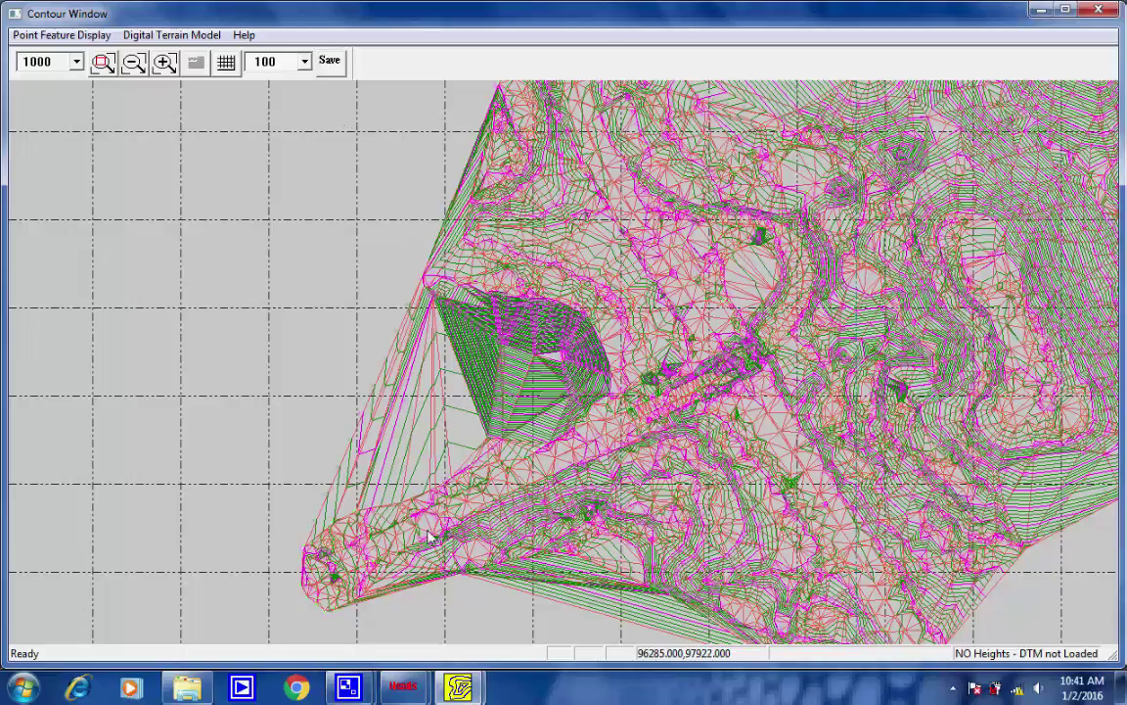
- Quit the contour program and draw the contour model over the survey strings
{"action": "mouse_move", "coordinate": [459, 688]}
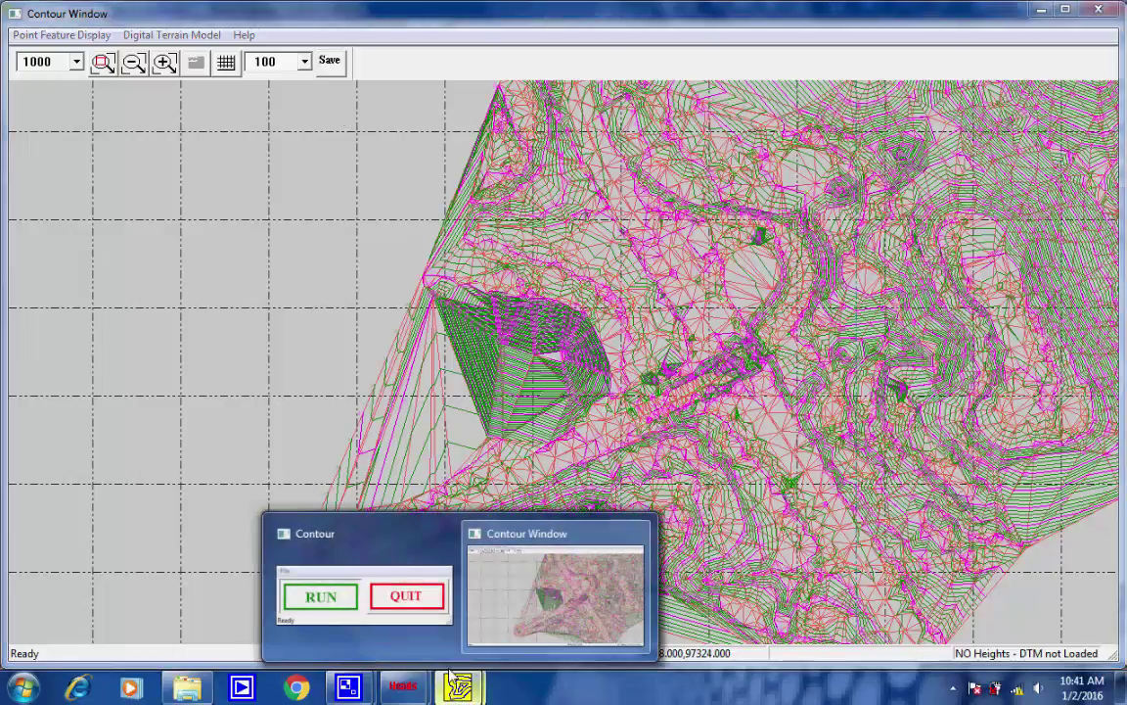
{"action": "left_click", "coordinate": [432, 597]}
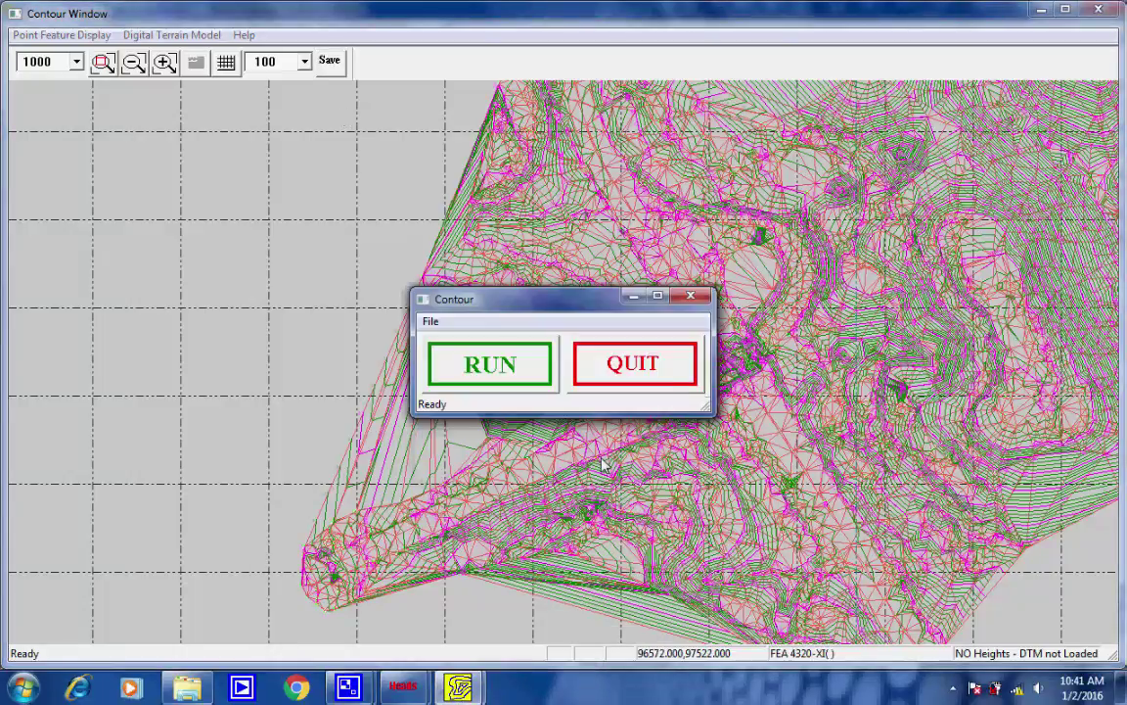
{"action": "left_click", "coordinate": [673, 372]}
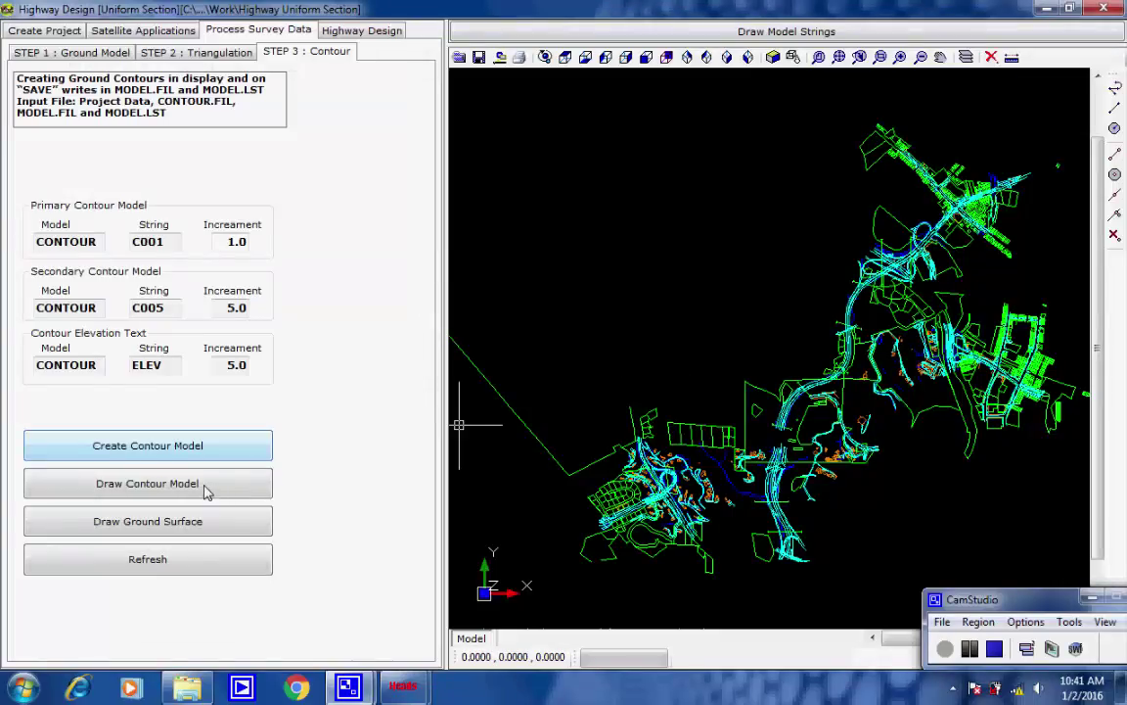
{"action": "left_click", "coordinate": [147, 483]}
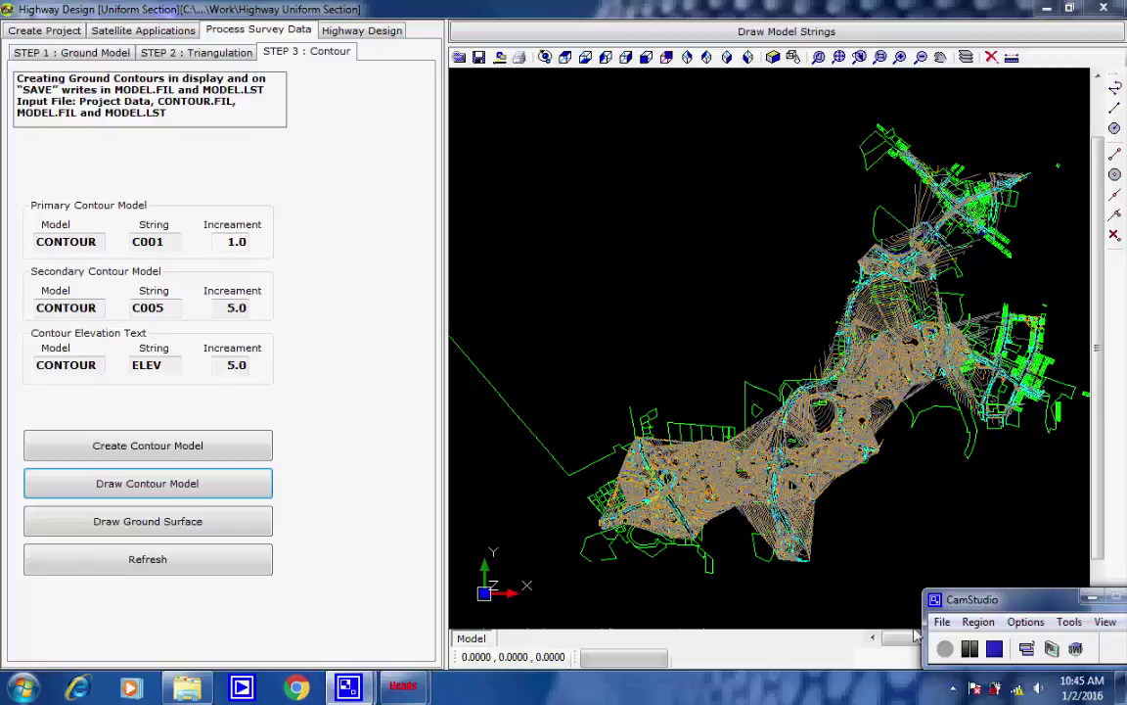
- Start a new HALIGN design for the horizontal alignment, opening the project drawing in HEADS Viewer
{"action": "left_click", "coordinate": [359, 31]}
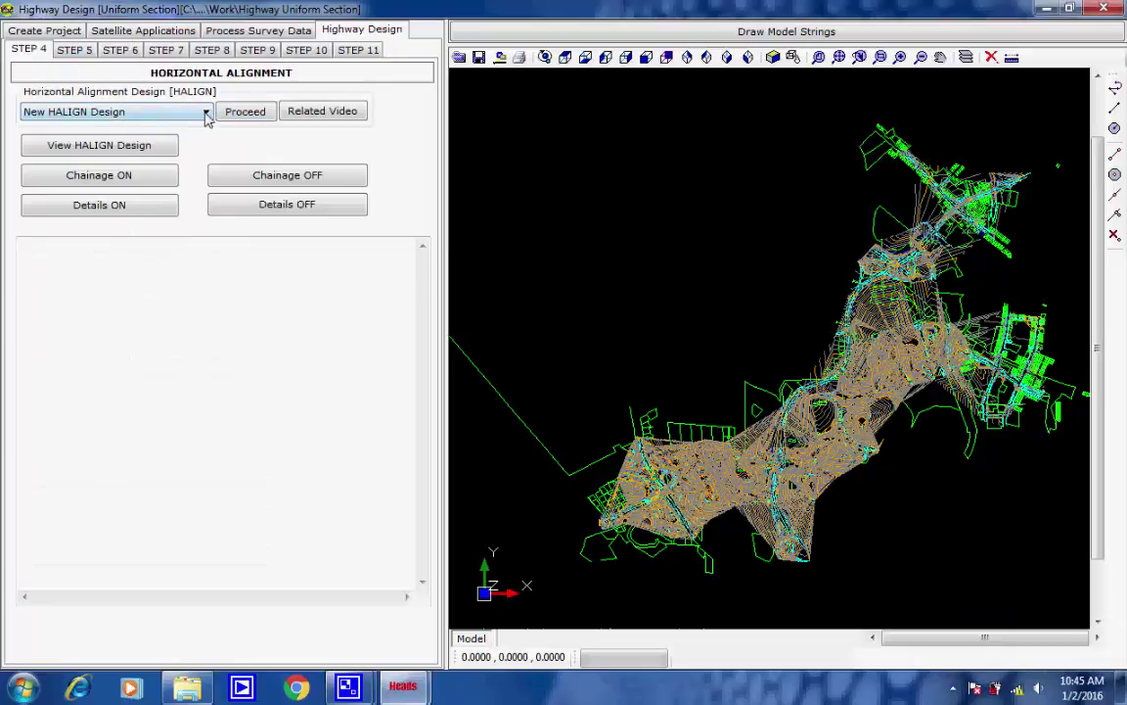
{"action": "left_click", "coordinate": [206, 114]}
{"action": "left_click", "coordinate": [207, 116]}
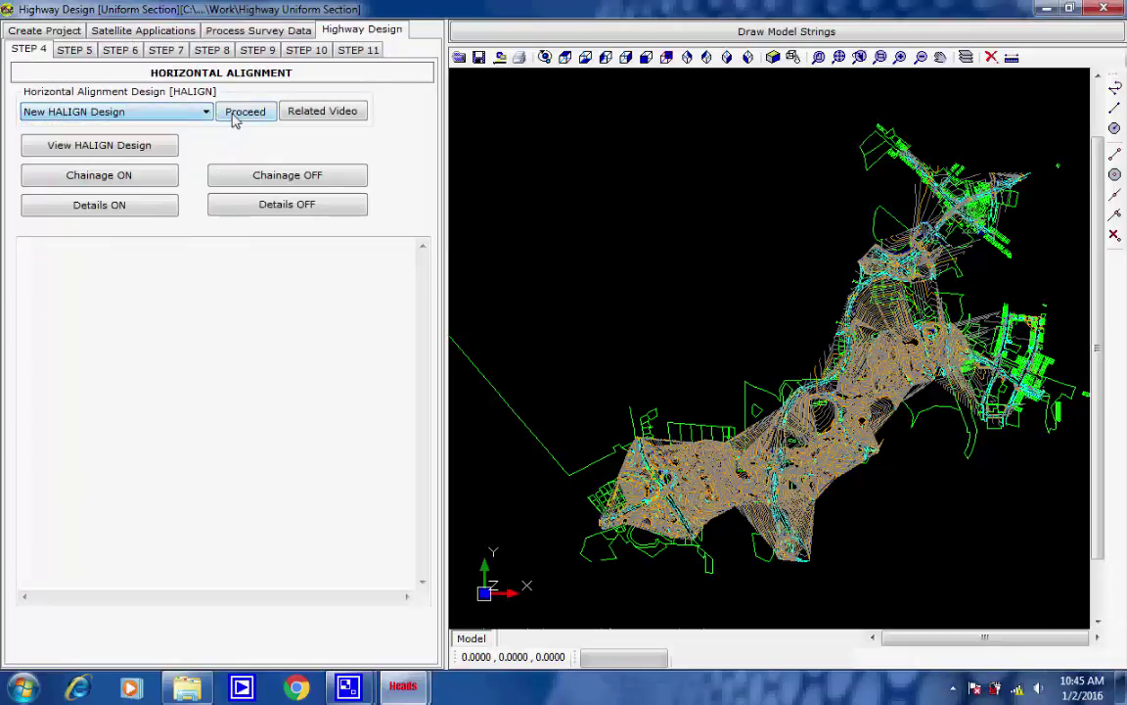
{"action": "left_click", "coordinate": [245, 114]}
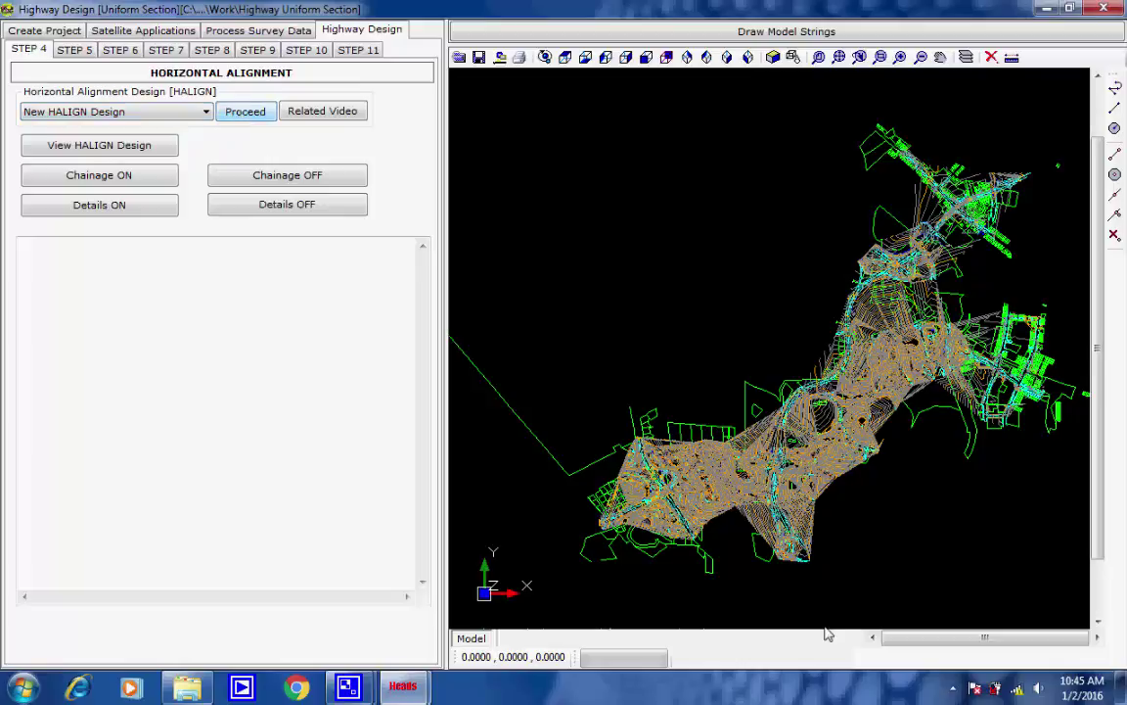
{"action": "left_click", "coordinate": [951, 691]}
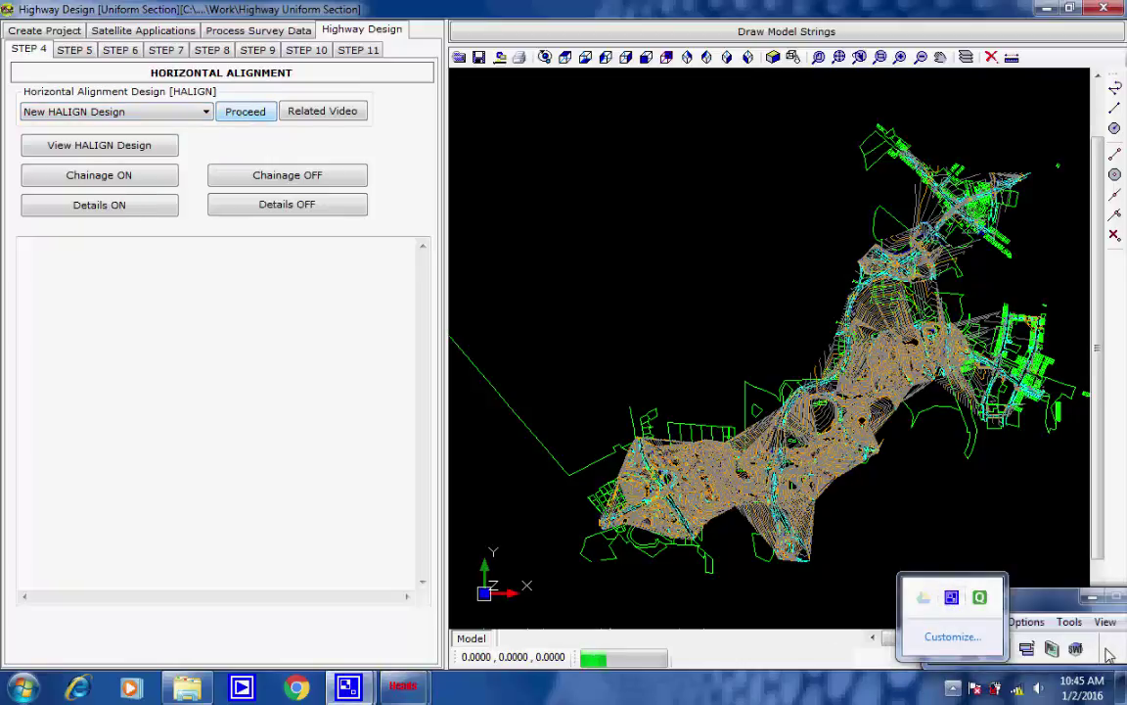
{"action": "left_click", "coordinate": [1103, 651]}
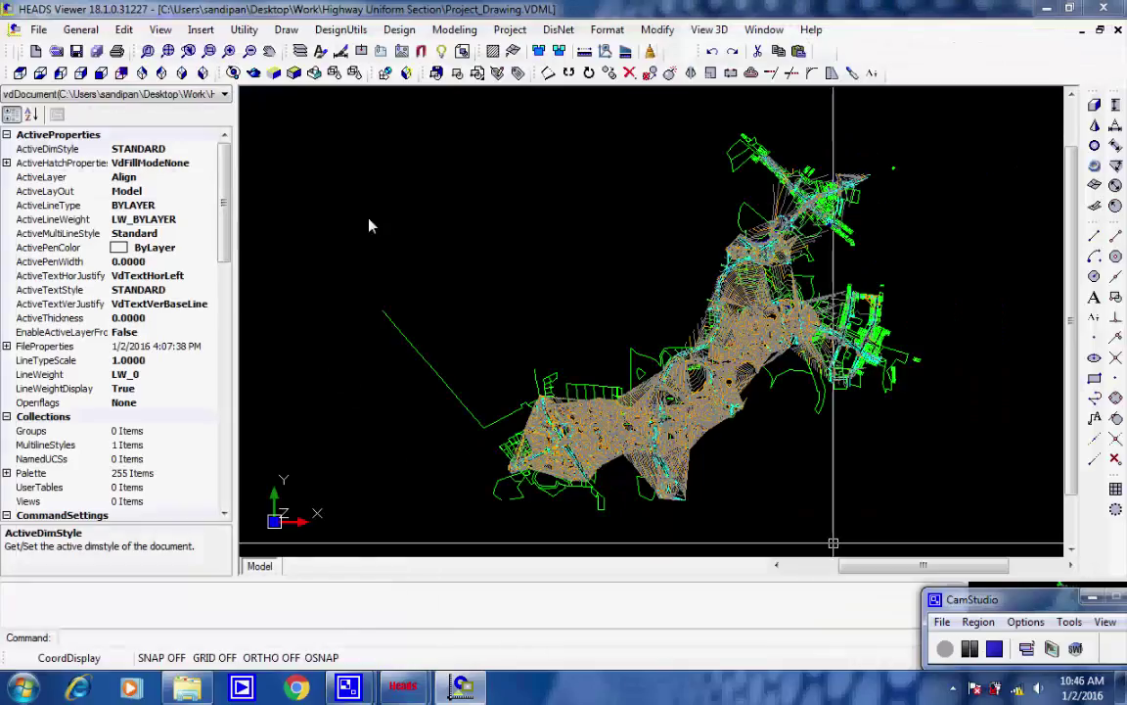
- Create a layer named DESIGN HALIGN and make it the current layer
{"action": "left_click", "coordinate": [271, 48]}
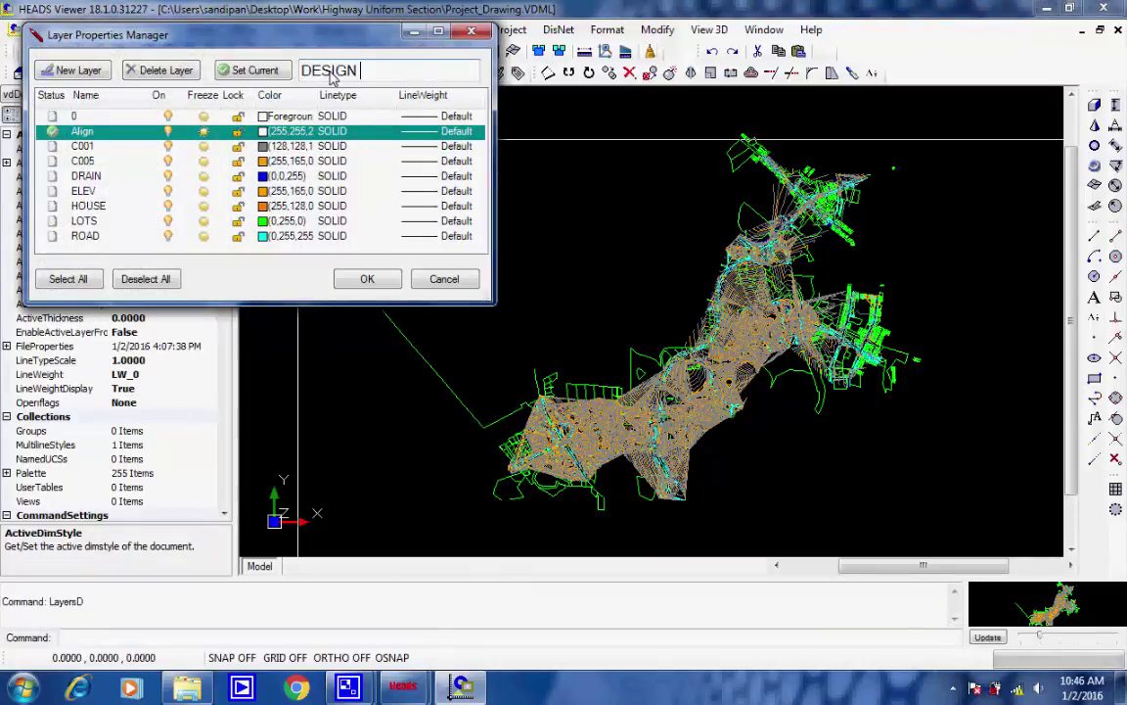
{"action": "type", "text": "DESIGN HALIGN"}
{"action": "left_click", "coordinate": [109, 73]}
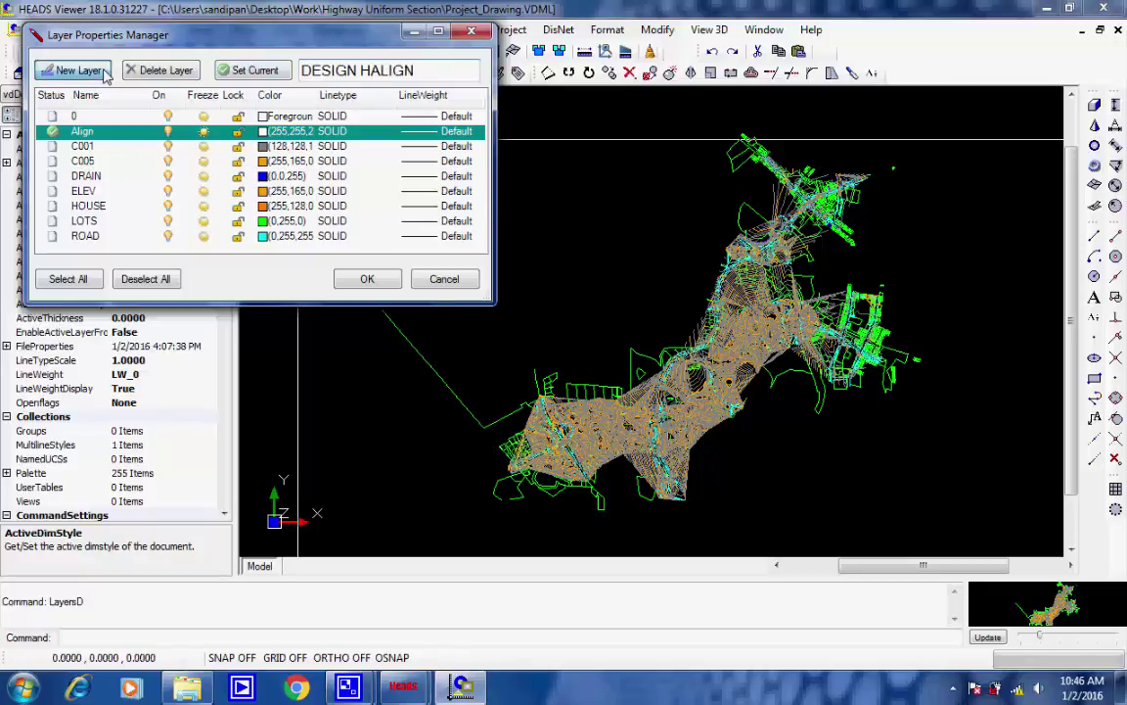
{"action": "left_click", "coordinate": [145, 177]}
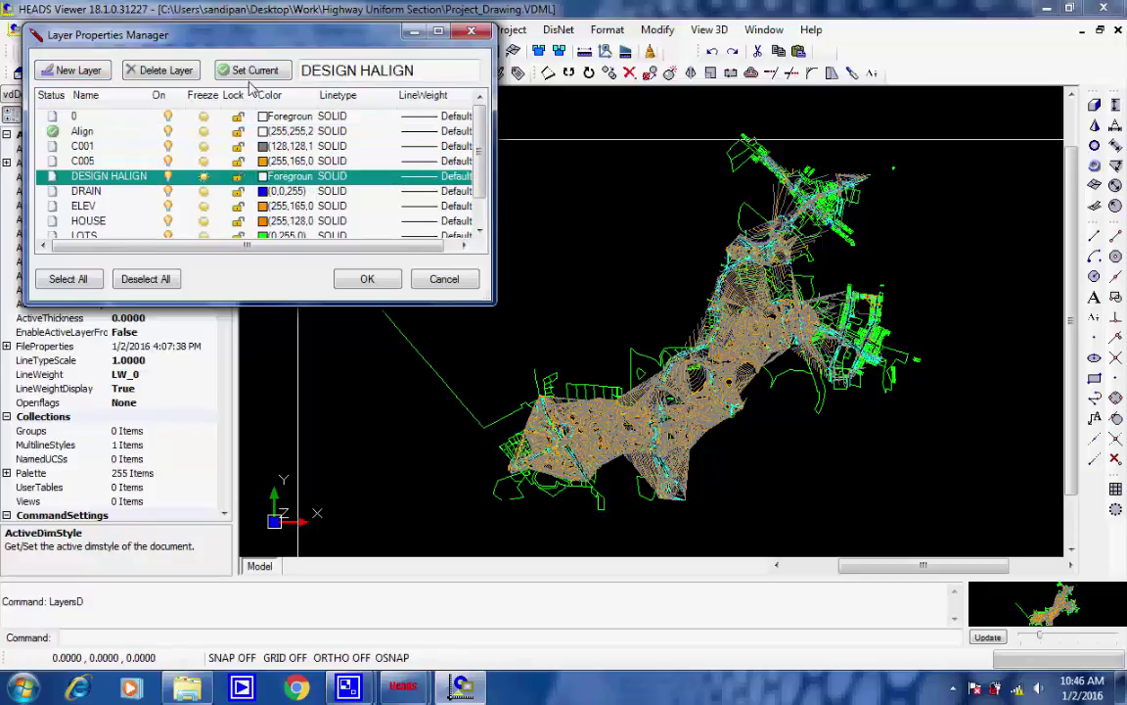
{"action": "left_click", "coordinate": [279, 74]}
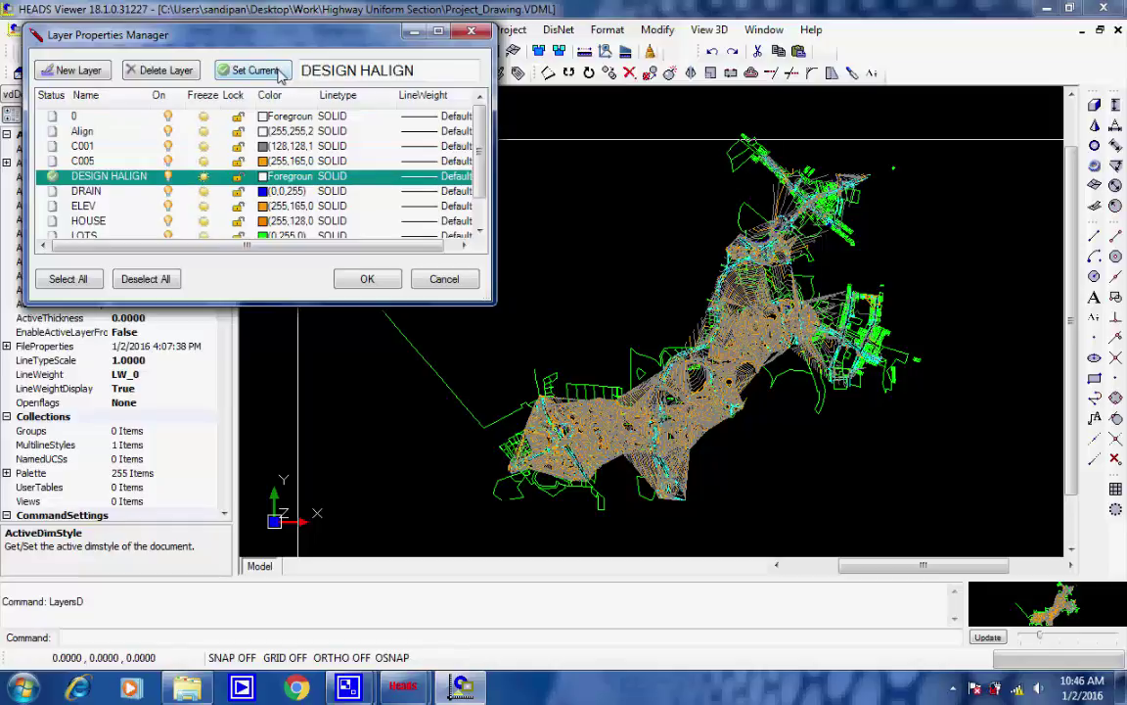
{"action": "left_click", "coordinate": [367, 280]}
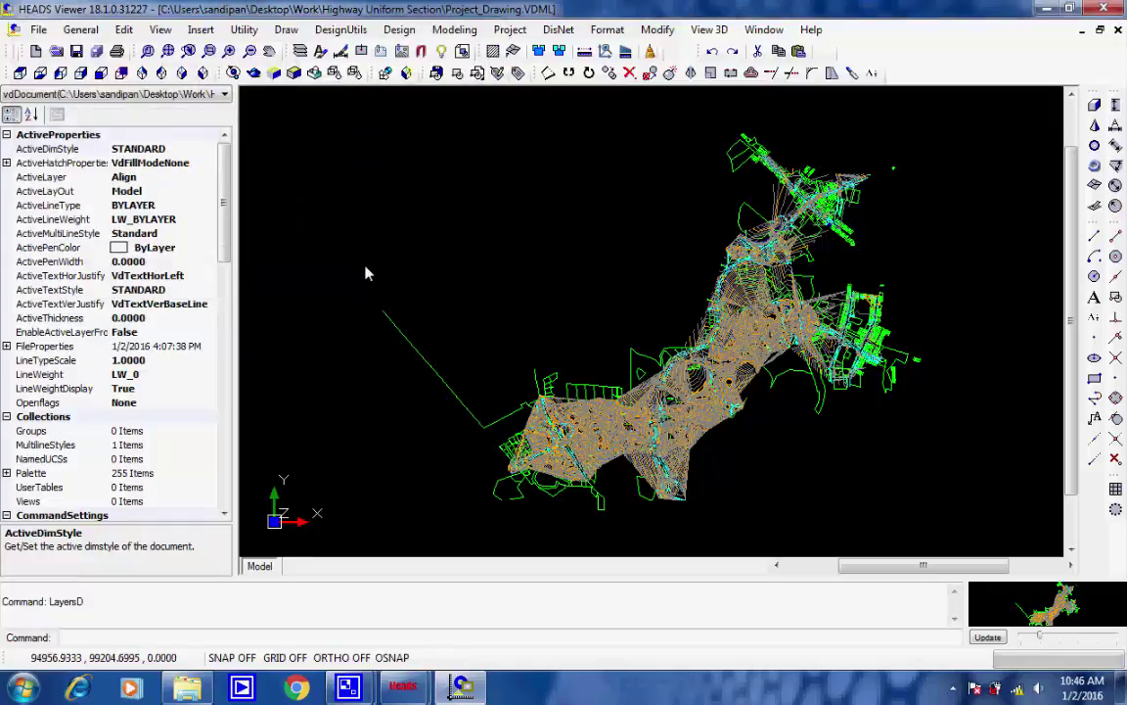
- Draw a six-point alignment polyline across the contoured terrain, from about 96287, 97397 in the southwest to about 98923, 98696 in the east
{"action": "left_click", "coordinate": [285, 30]}
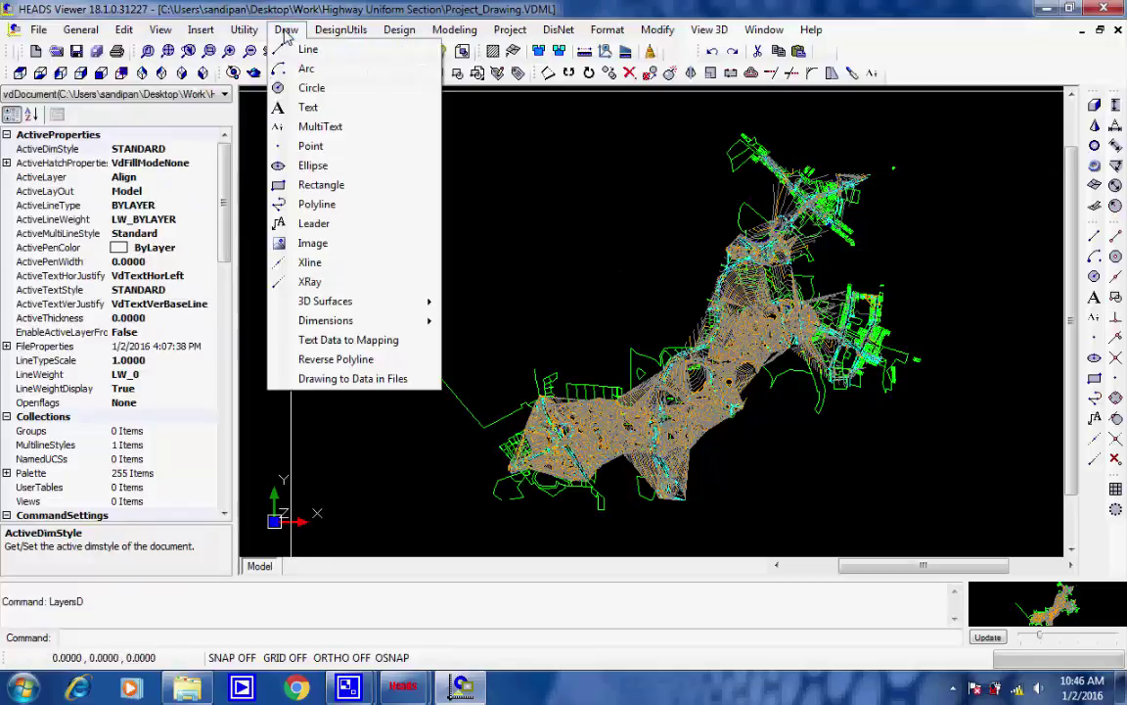
{"action": "left_click", "coordinate": [333, 205]}
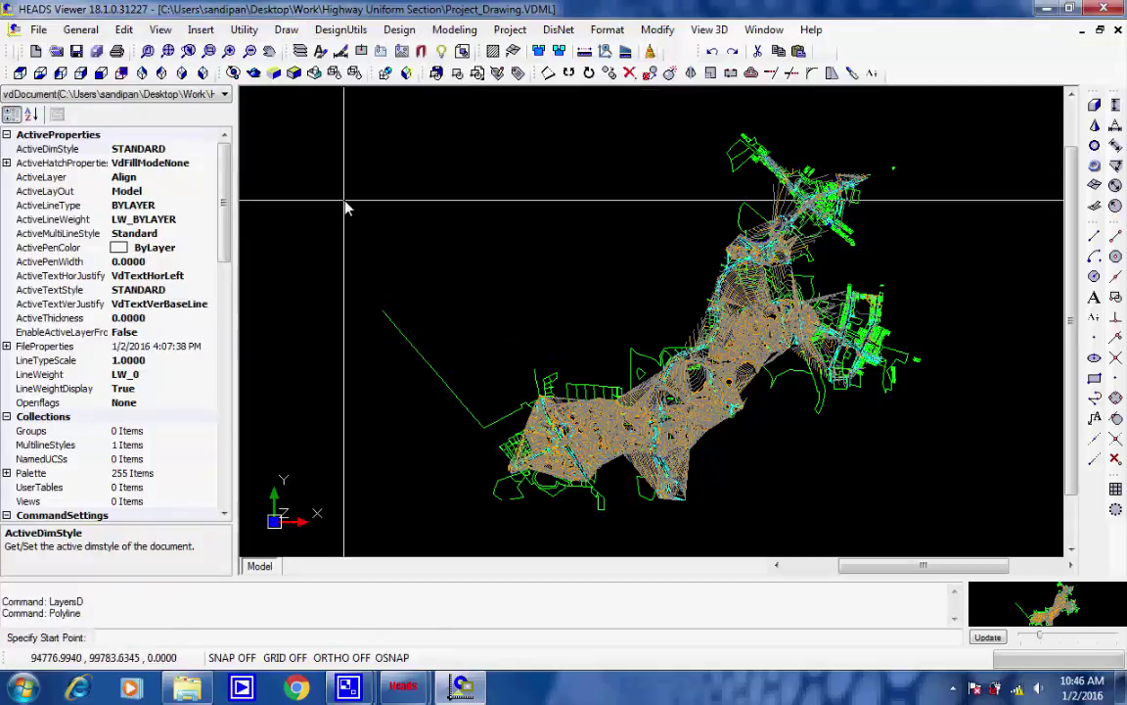
{"action": "left_click", "coordinate": [514, 474]}
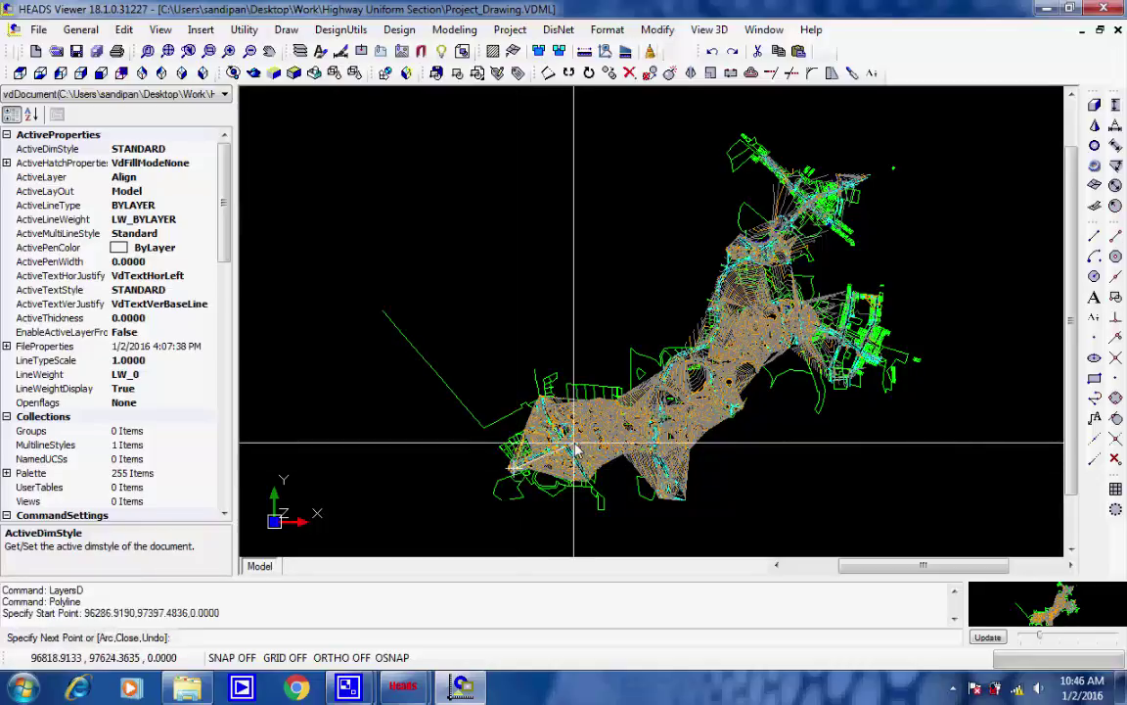
{"action": "left_click", "coordinate": [573, 448]}
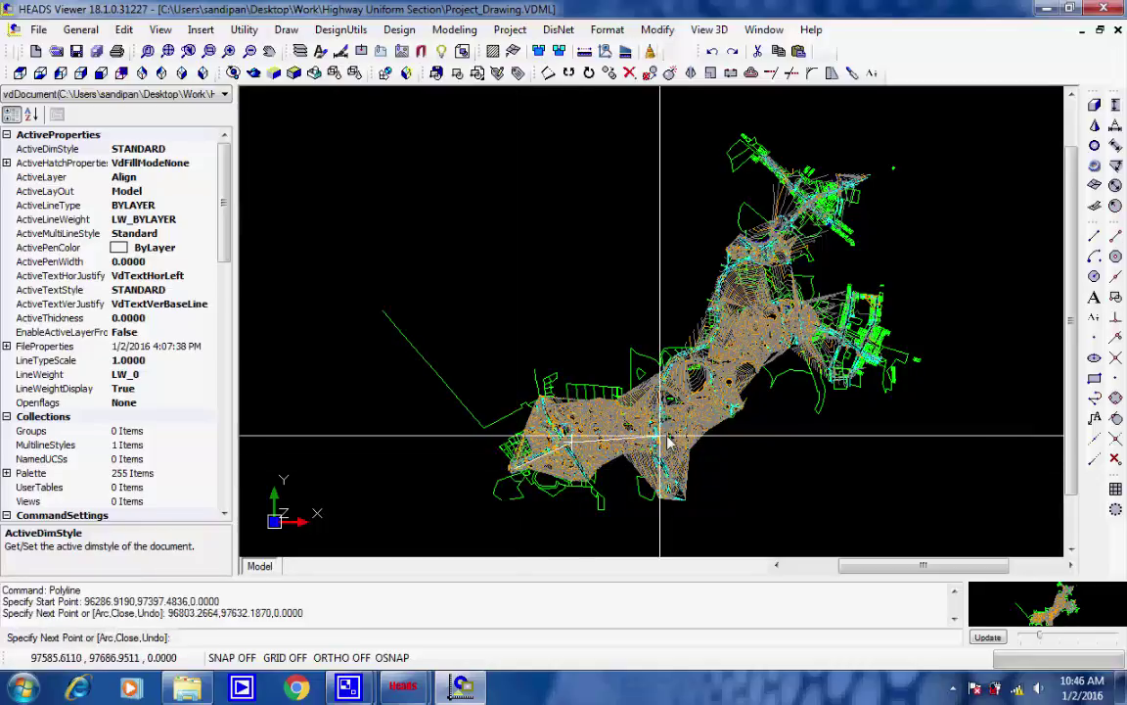
{"action": "left_click", "coordinate": [677, 441]}
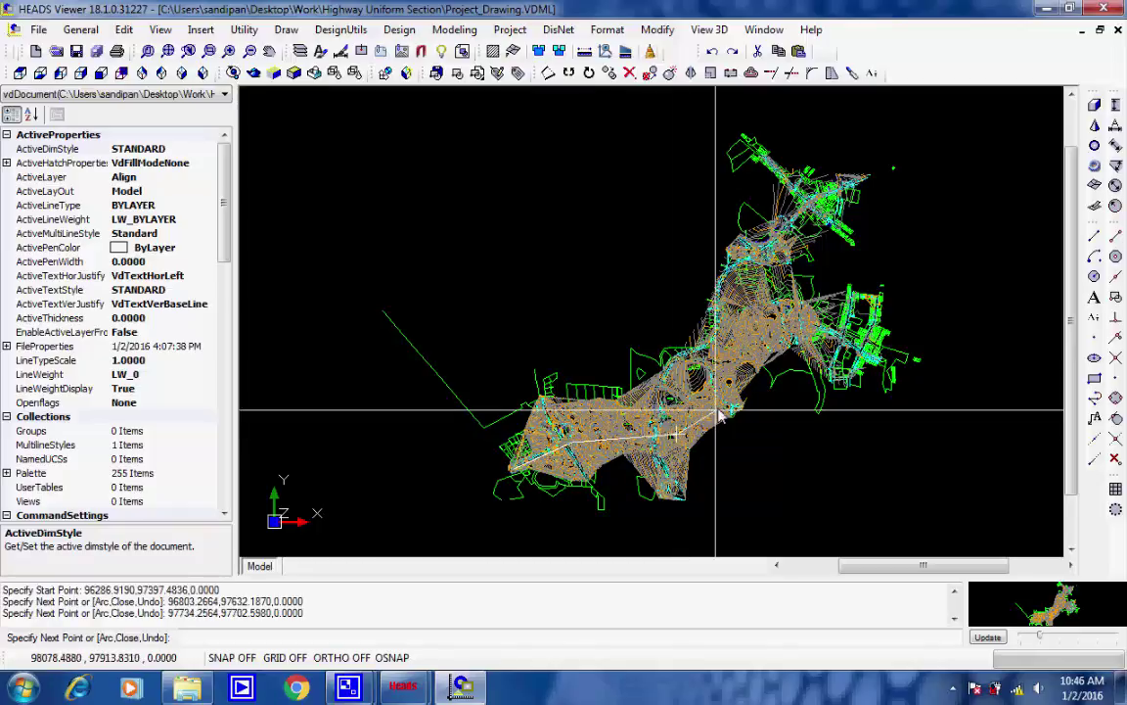
{"action": "left_click", "coordinate": [721, 408]}
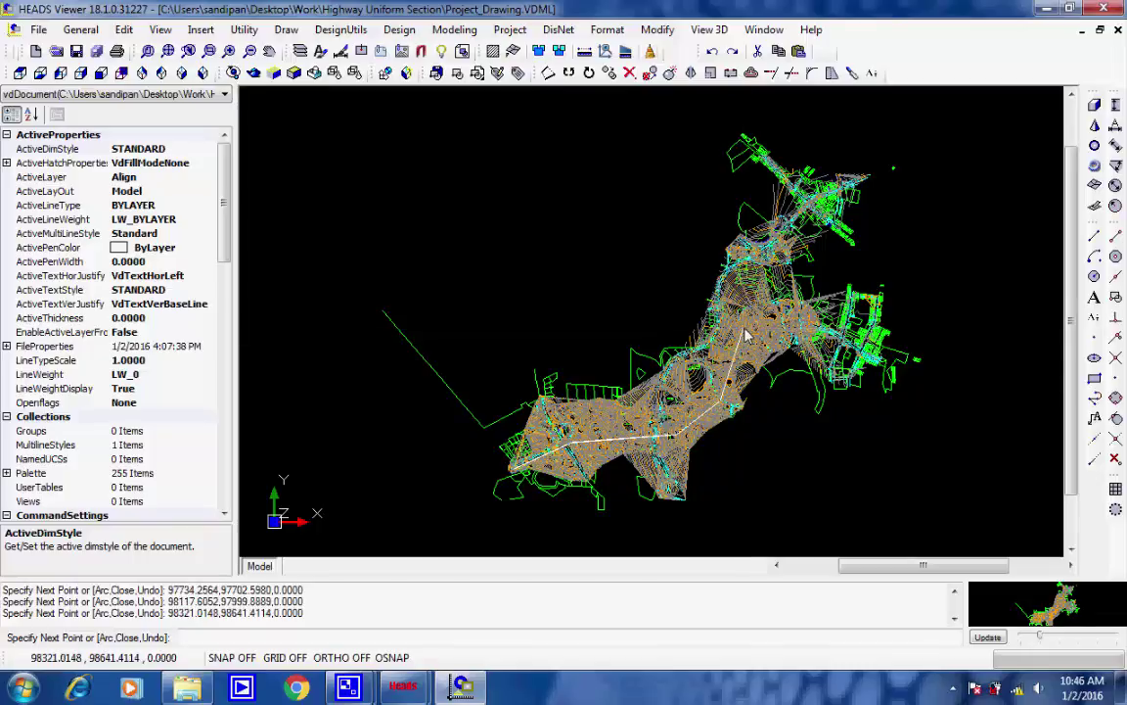
{"action": "left_click", "coordinate": [744, 335]}
{"action": "left_click", "coordinate": [811, 329]}
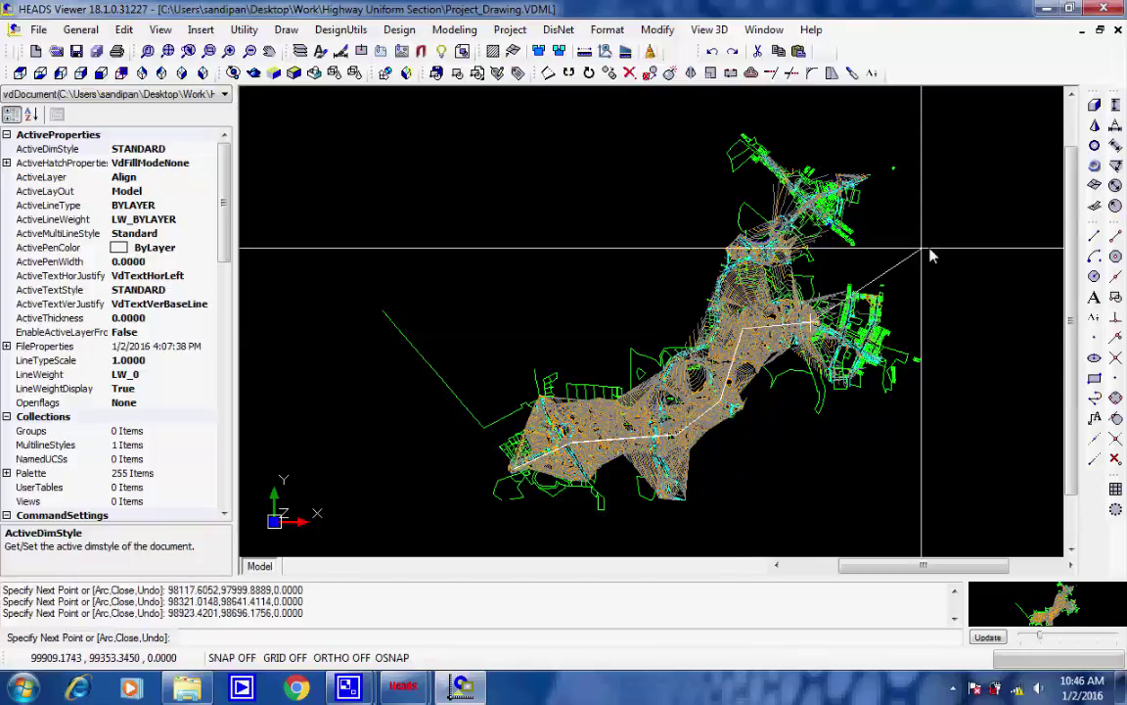
{"action": "key", "text": "Escape"}
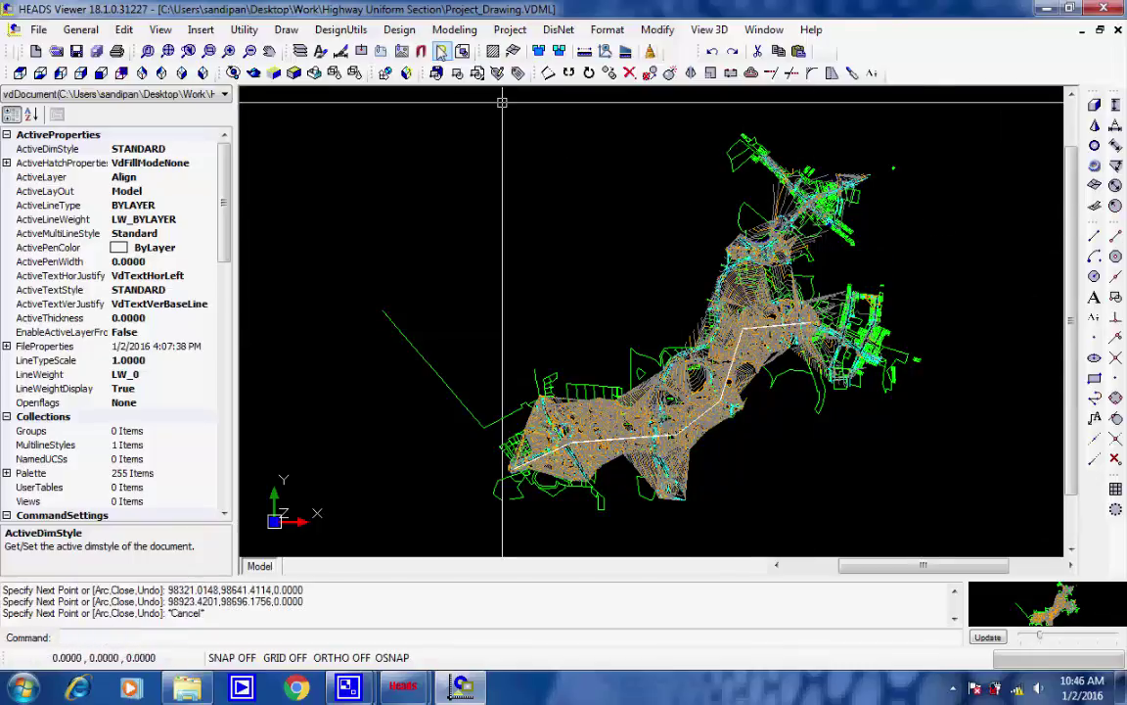
- Start a new horizontal alignment by the HIP method from the drawn alignment polyline
{"action": "left_click", "coordinate": [399, 30]}
{"action": "mouse_move", "coordinate": [533, 54]}
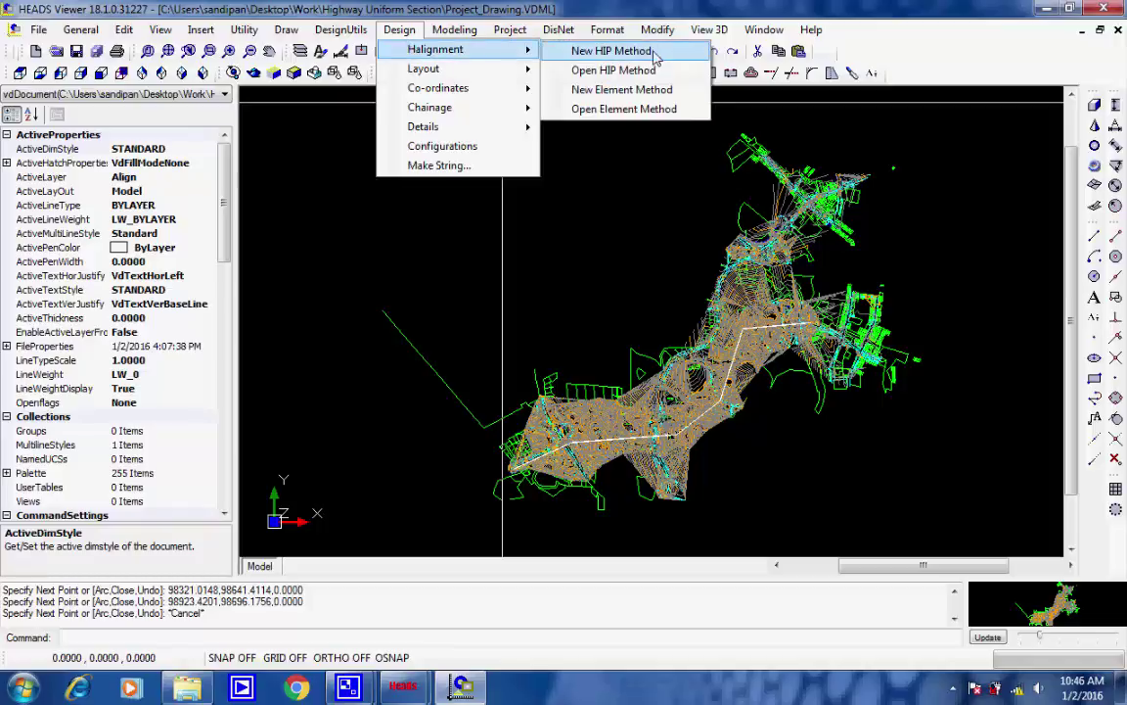
{"action": "left_click", "coordinate": [592, 51]}
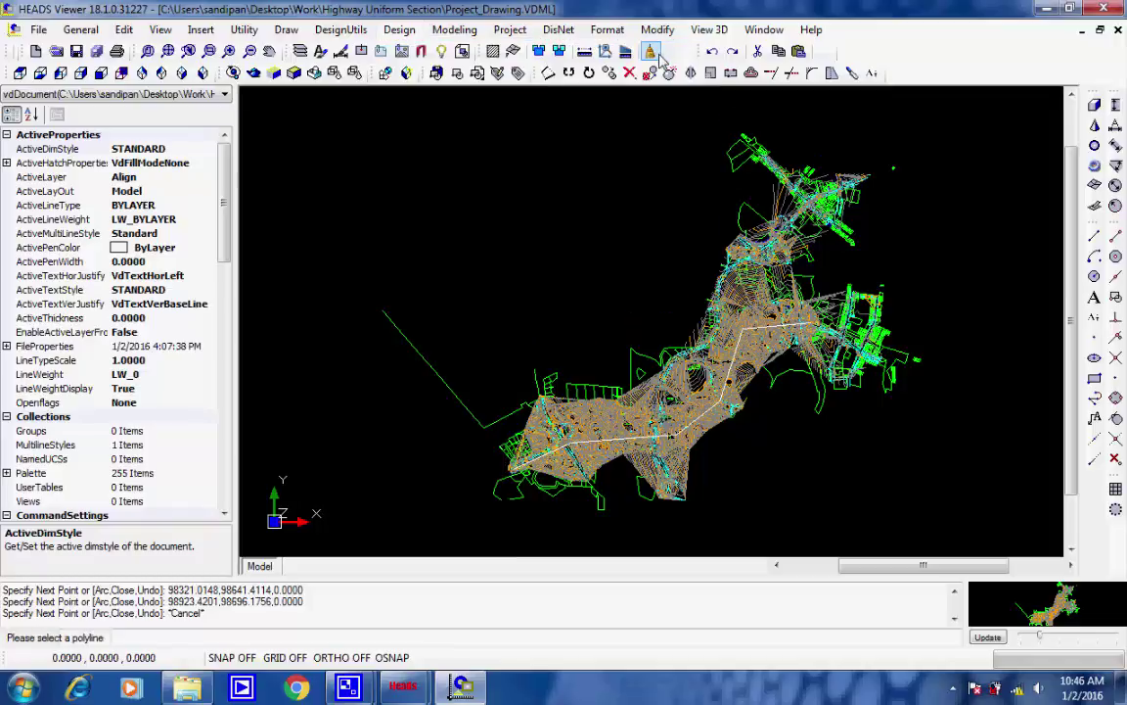
{"action": "left_click", "coordinate": [741, 346]}
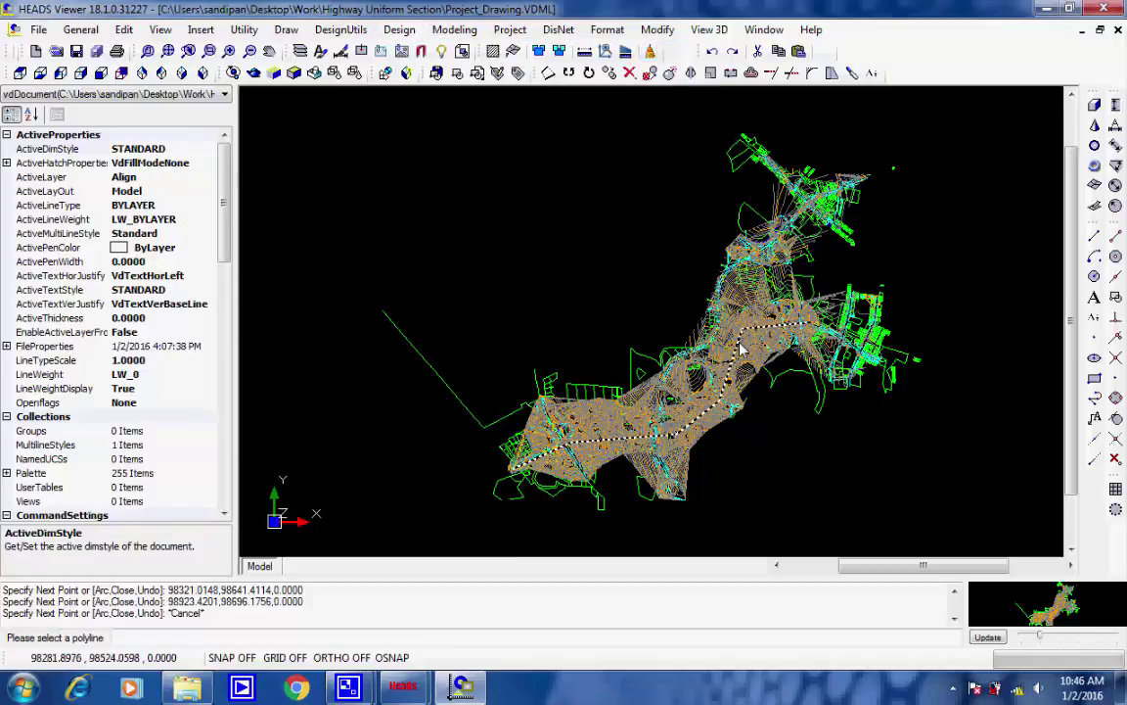
{"action": "right_click", "coordinate": [622, 217]}
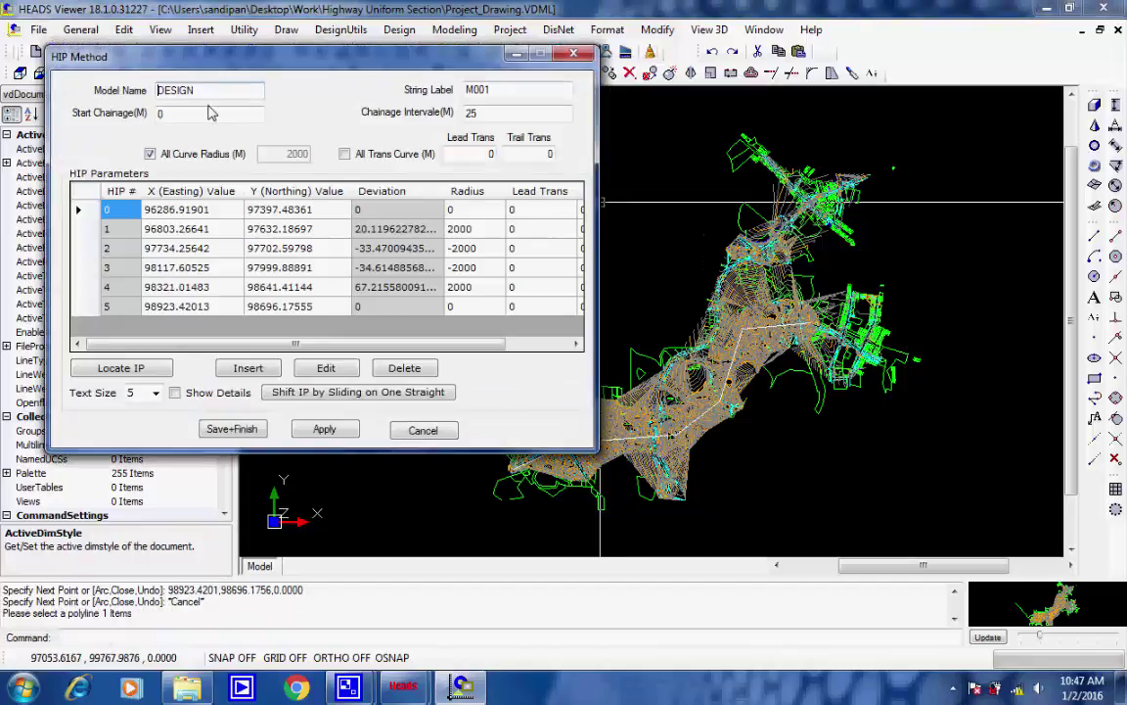
- Apply the HIP alignment and set HIP 2 to a 400 m radius with 40 m lead and trail transitions
{"action": "left_click", "coordinate": [343, 433]}
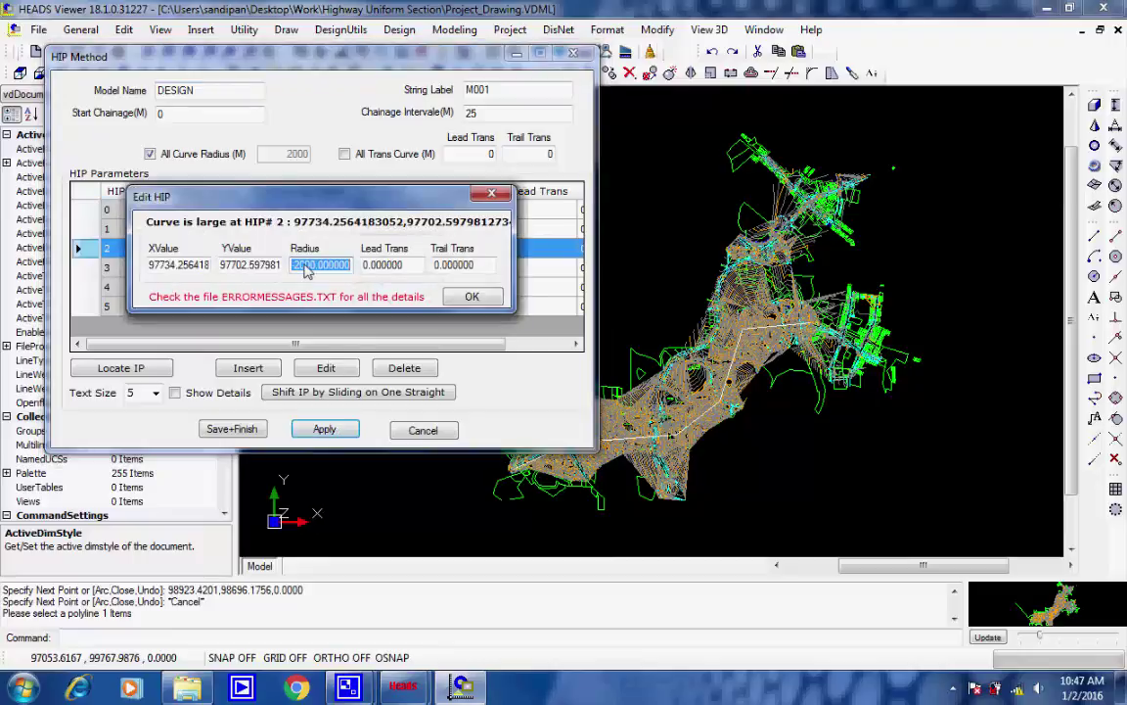
{"action": "left_click_drag", "start_coordinate": [305, 271], "coordinate": [275, 275]}
{"action": "type", "text": "4"}
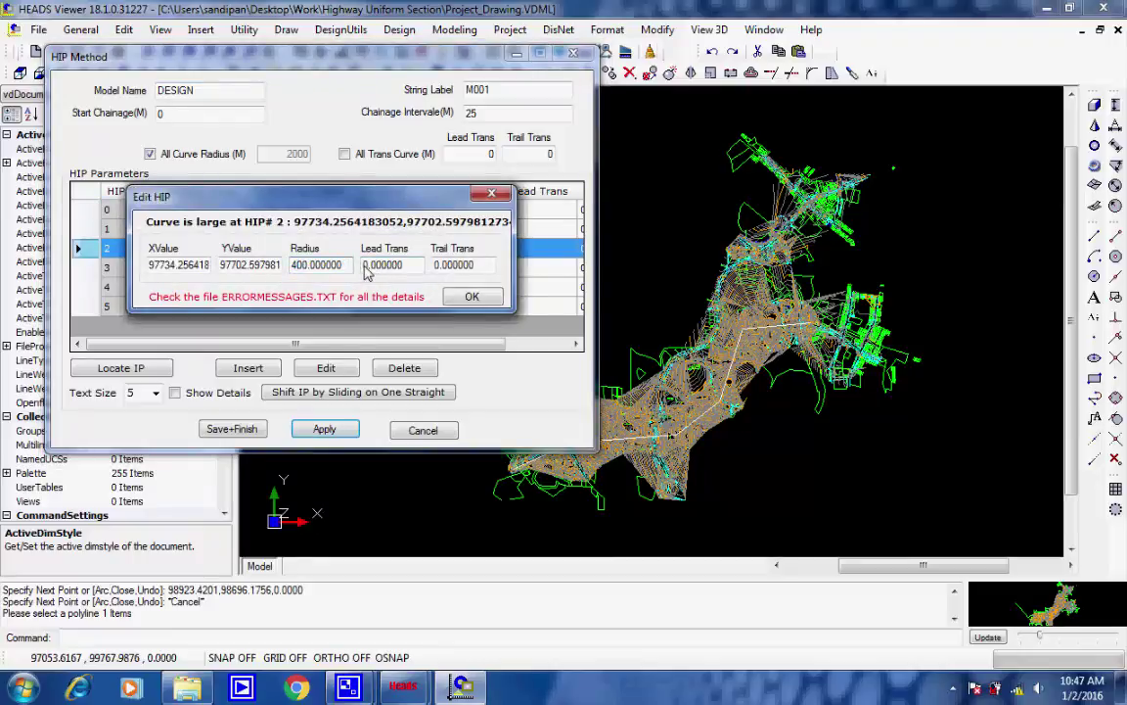
{"action": "left_click", "coordinate": [363, 264]}
{"action": "type", "text": "4"}
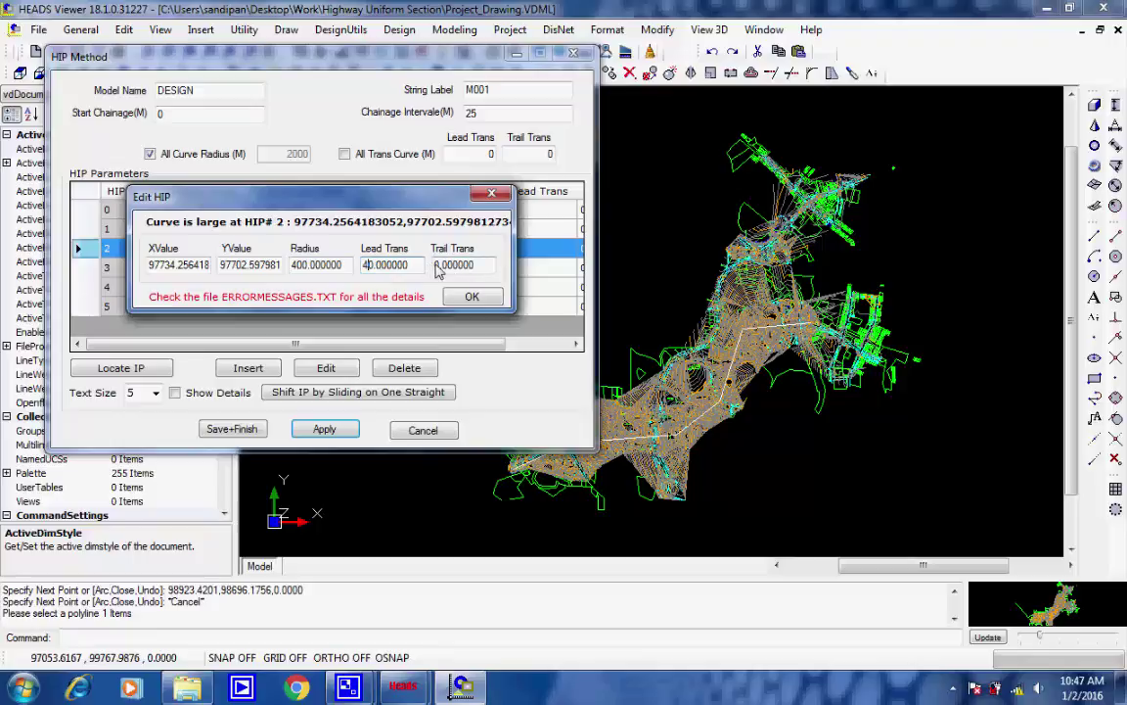
{"action": "left_click", "coordinate": [437, 266]}
{"action": "type", "text": "4"}
{"action": "left_click", "coordinate": [470, 298]}
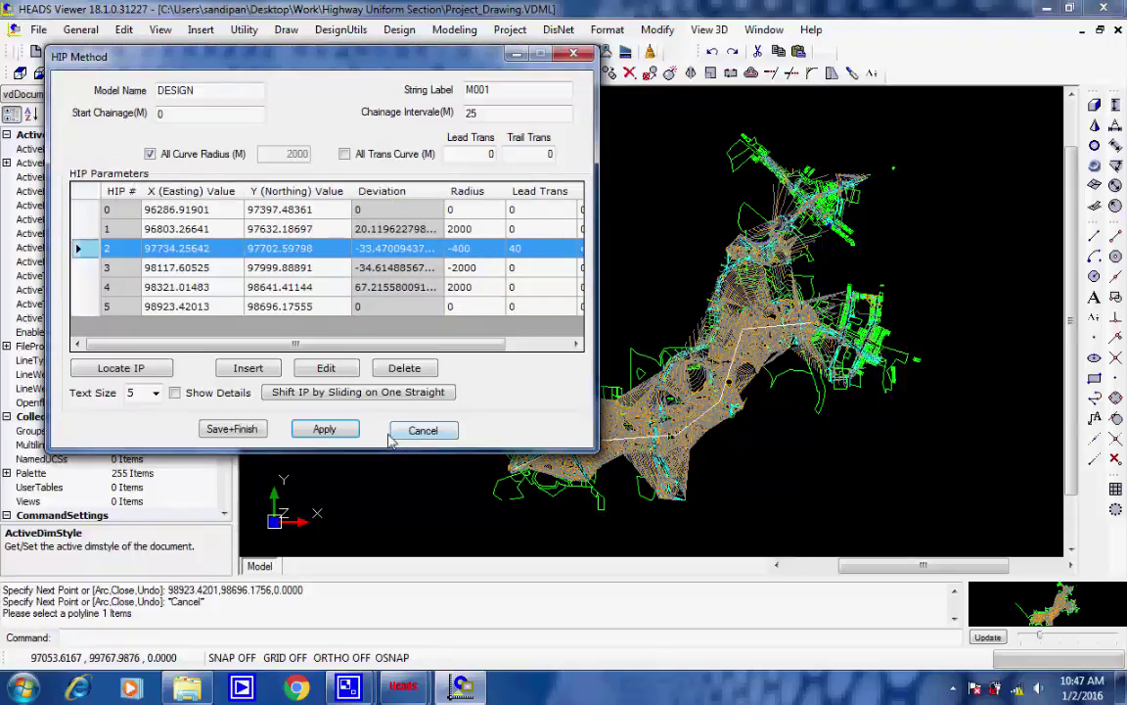
- Reapply the alignment and set HIP 3 to a 300 m radius with 30 m lead and trail transitions
{"action": "left_click", "coordinate": [326, 429]}
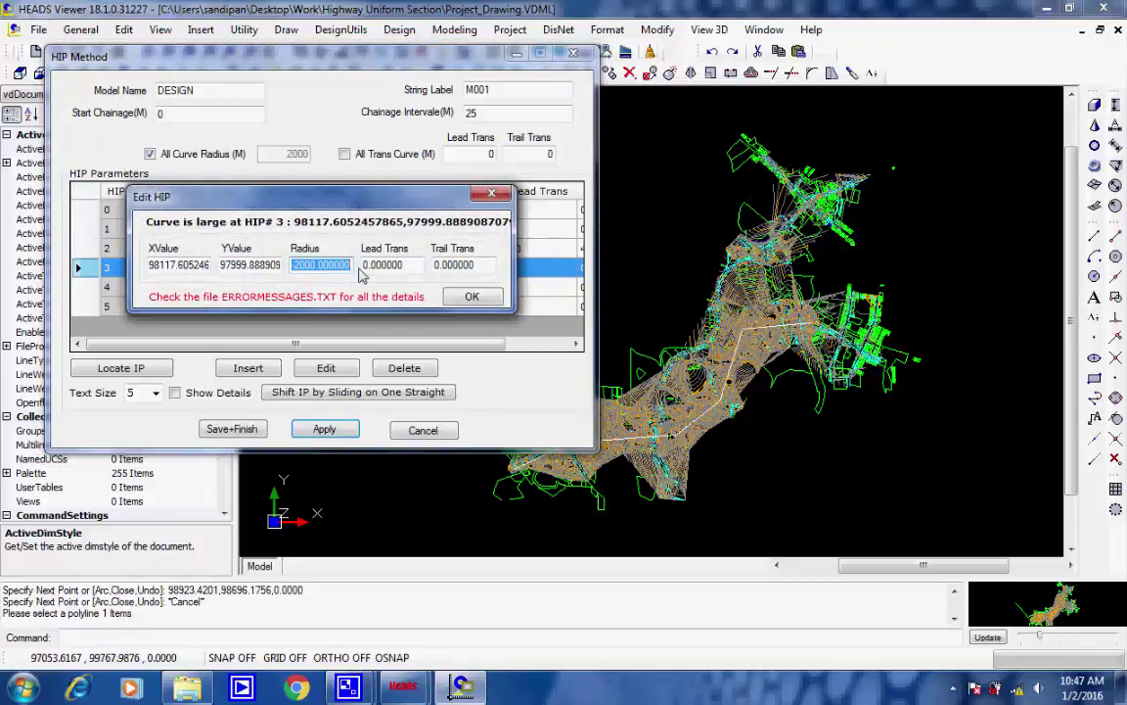
{"action": "key", "text": "Home"}
{"action": "type", "text": "-"}
{"action": "left_click_drag", "start_coordinate": [306, 273], "coordinate": [280, 273]}
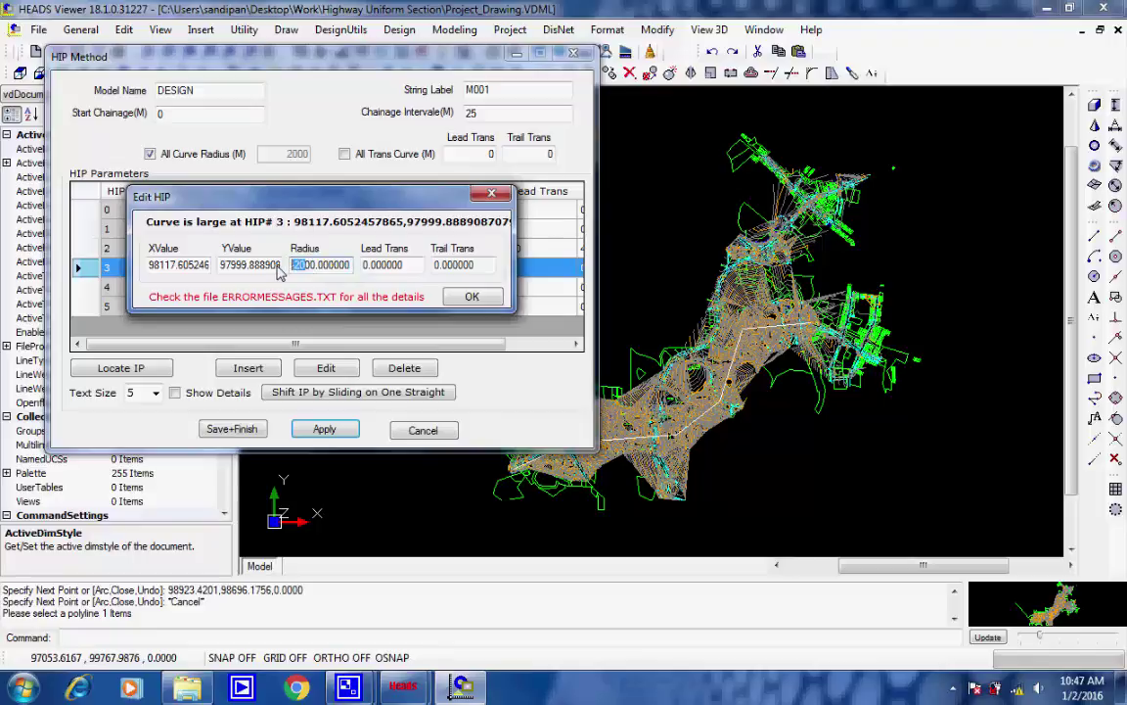
{"action": "type", "text": "3"}
{"action": "left_click", "coordinate": [365, 273]}
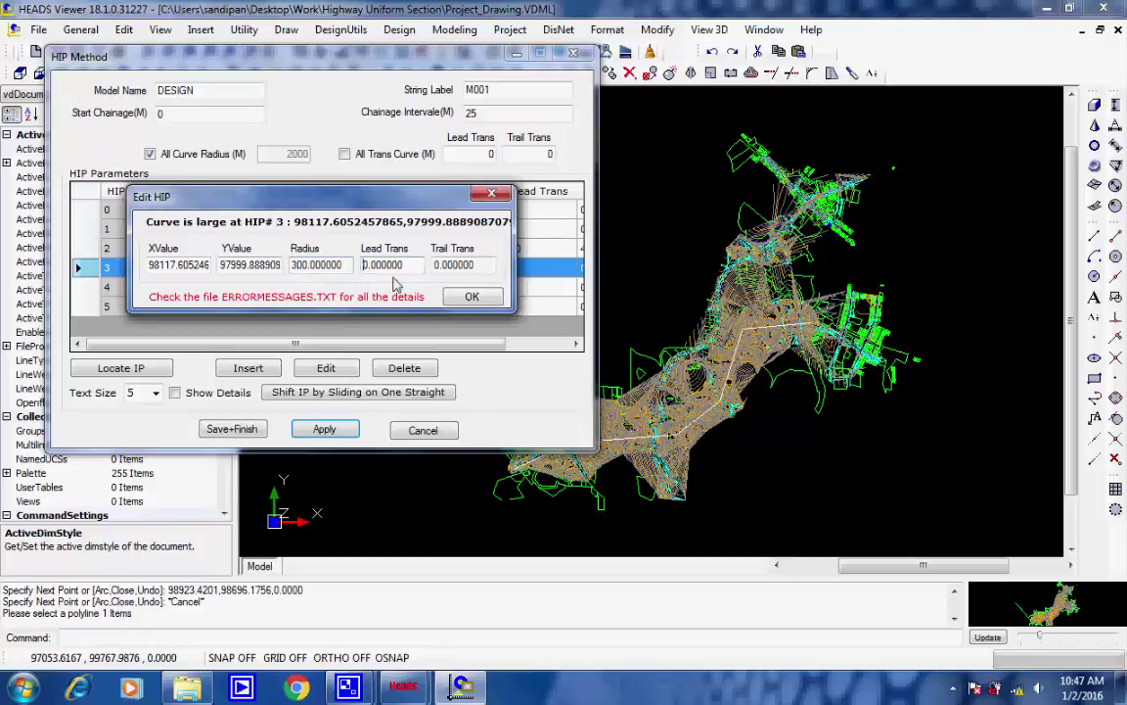
{"action": "type", "text": "3"}
{"action": "type", "text": "3"}
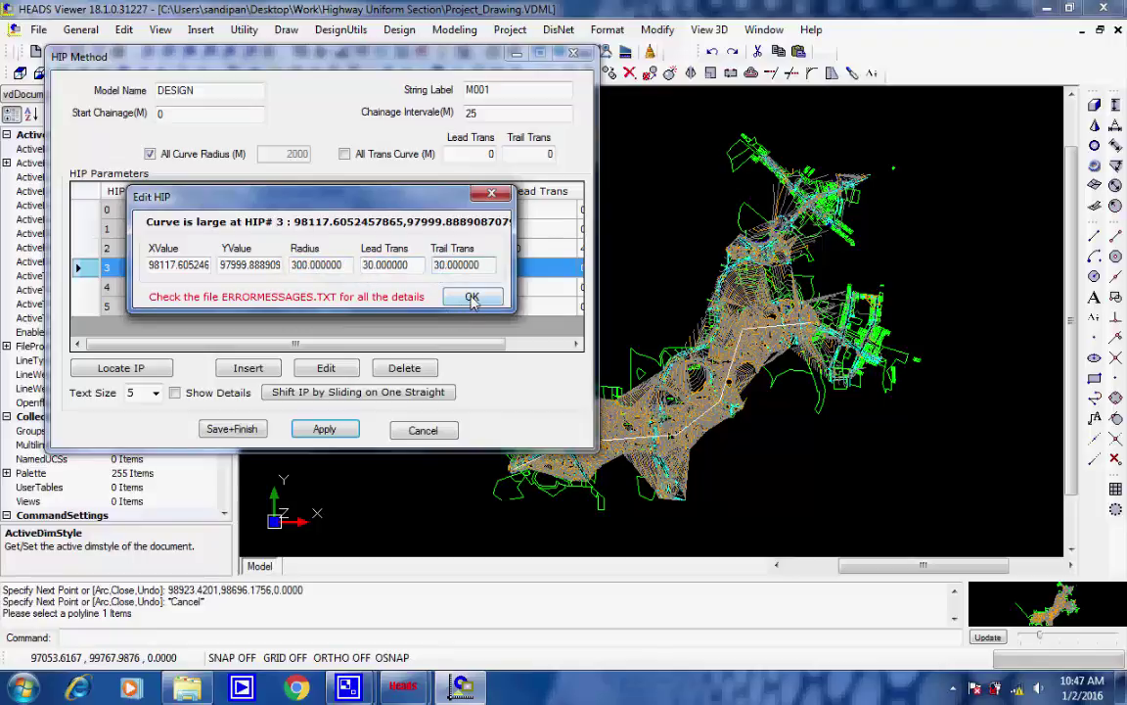
{"action": "left_click", "coordinate": [472, 297]}
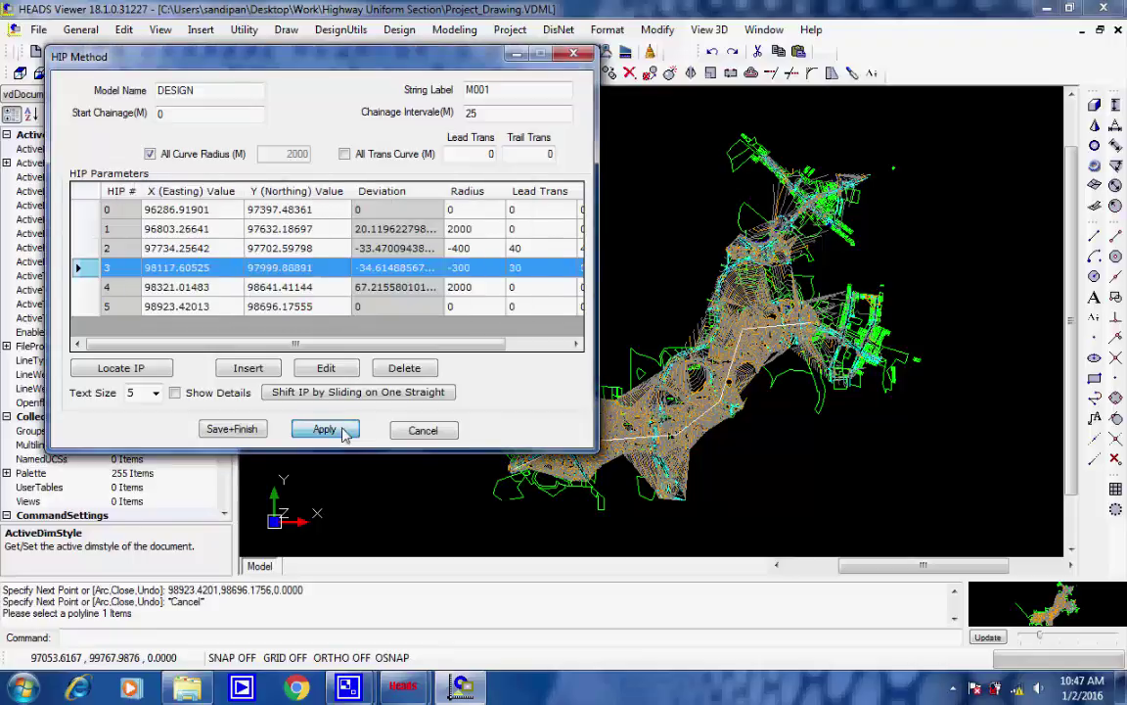
- Reapply the alignment and set HIP 4 to a 300 m radius with 35 m lead and trail transitions
{"action": "left_click", "coordinate": [342, 431]}
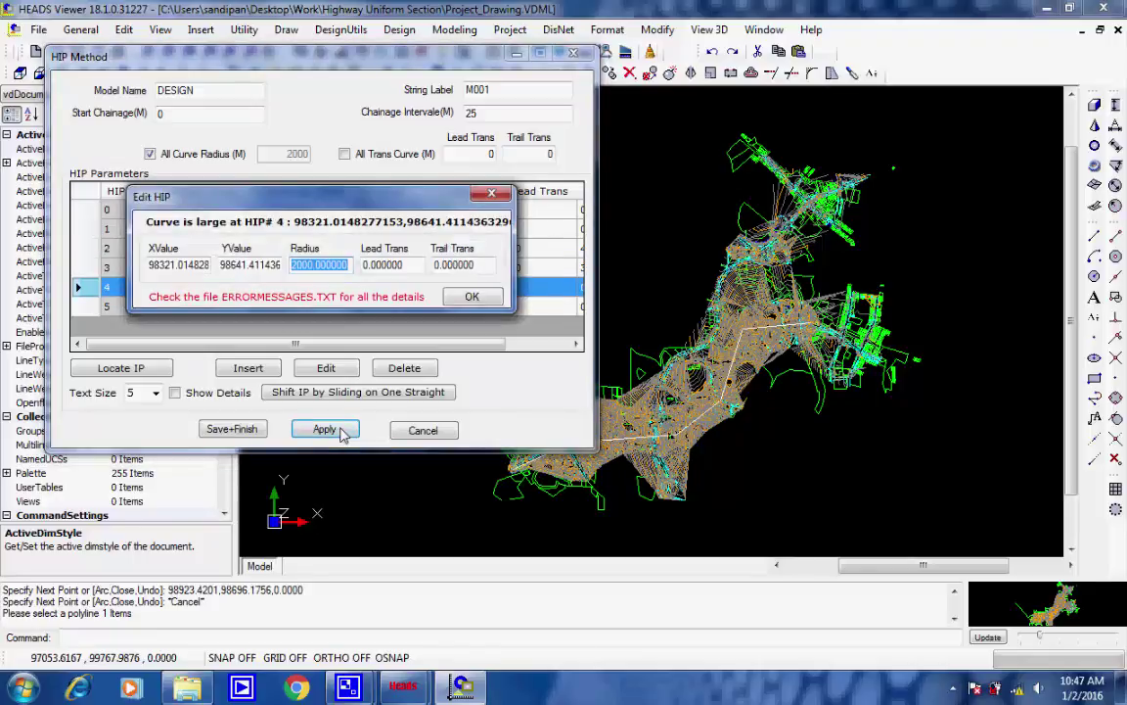
{"action": "left_click_drag", "start_coordinate": [305, 265], "coordinate": [276, 268]}
{"action": "type", "text": "3"}
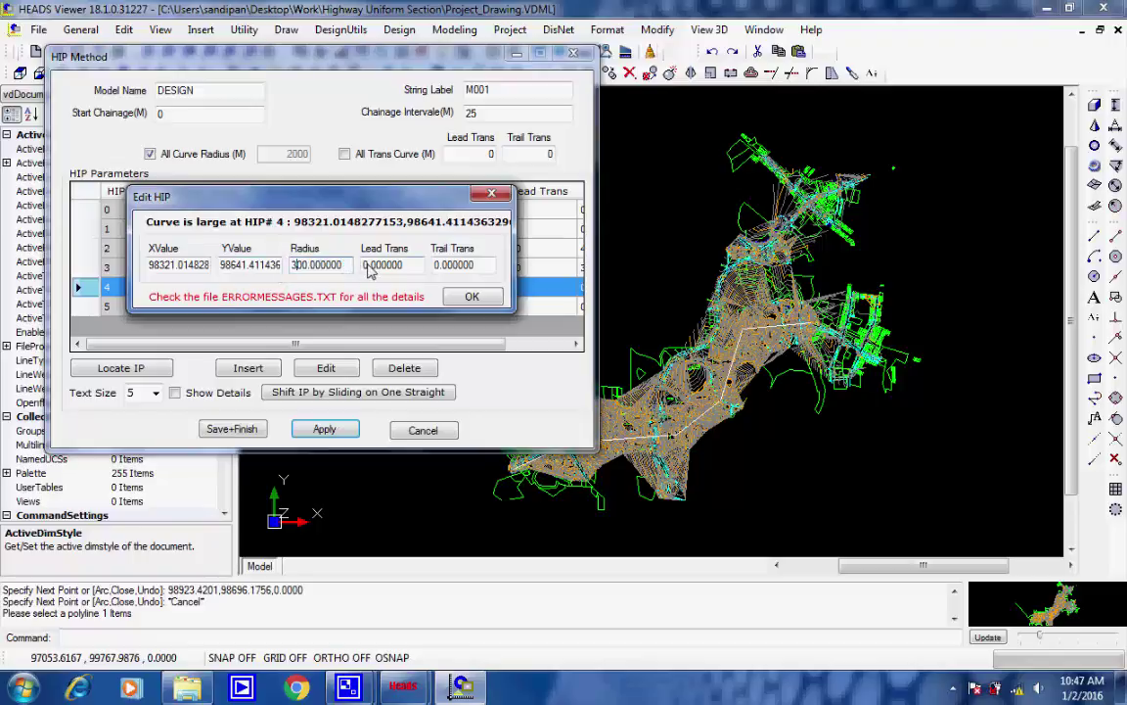
{"action": "left_click_drag", "start_coordinate": [367, 271], "coordinate": [353, 270]}
{"action": "type", "text": "35"}
{"action": "left_click_drag", "start_coordinate": [440, 273], "coordinate": [434, 274]}
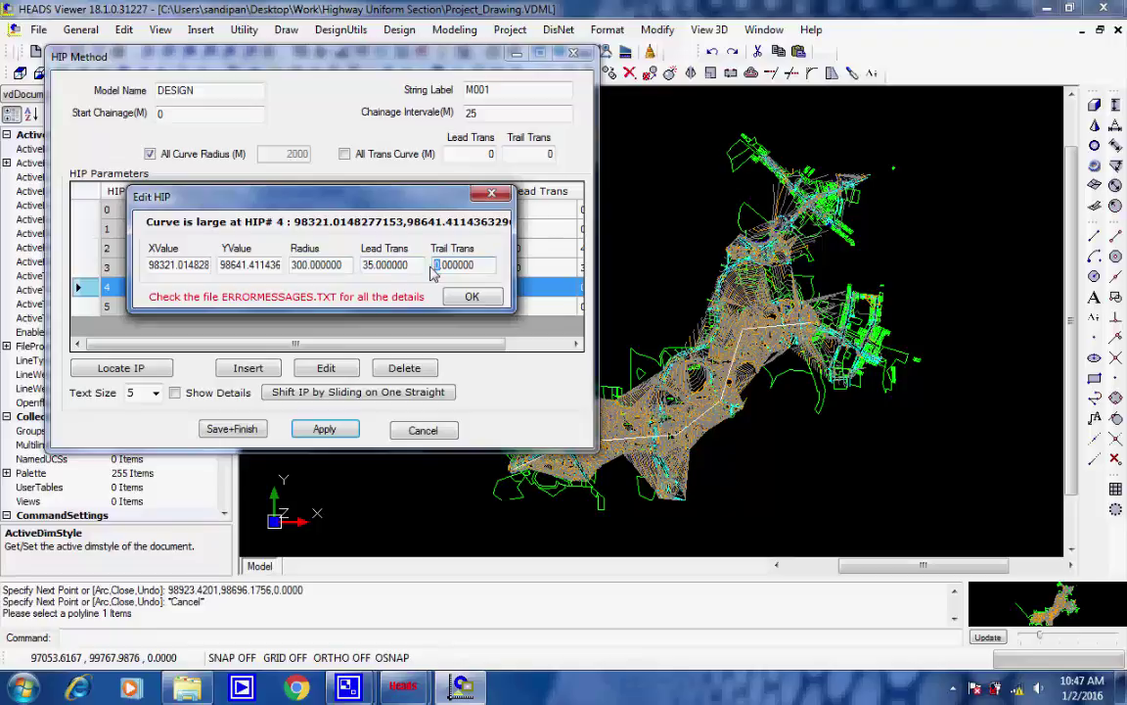
{"action": "type", "text": "35"}
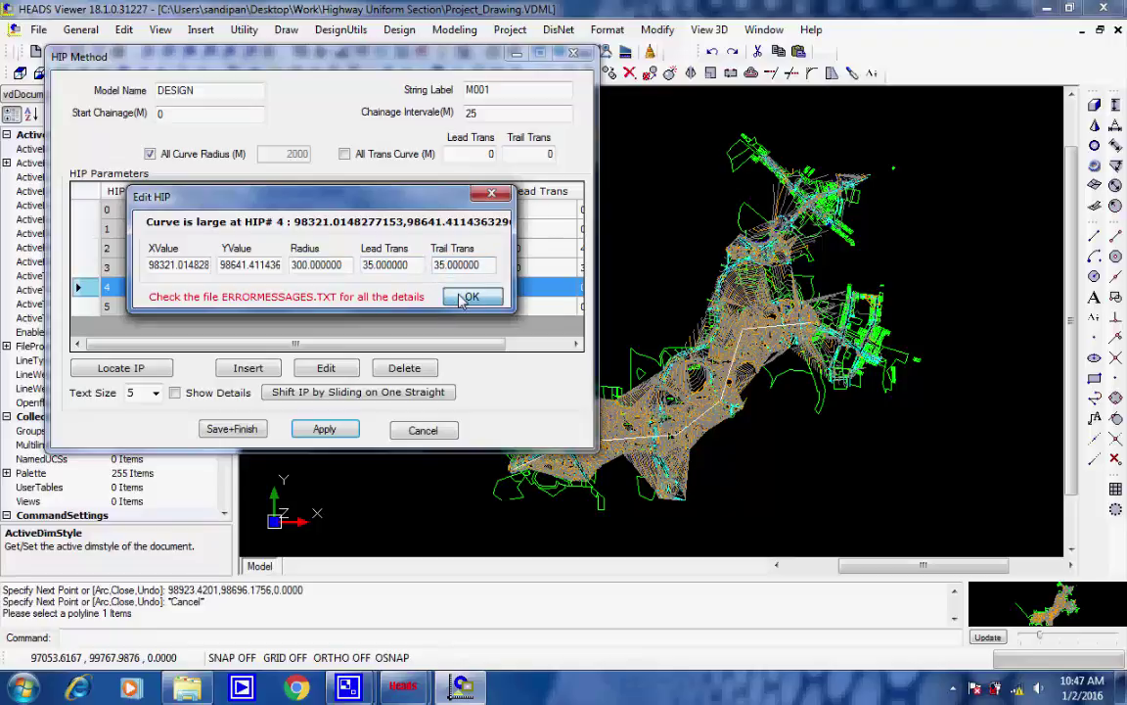
{"action": "left_click", "coordinate": [467, 298]}
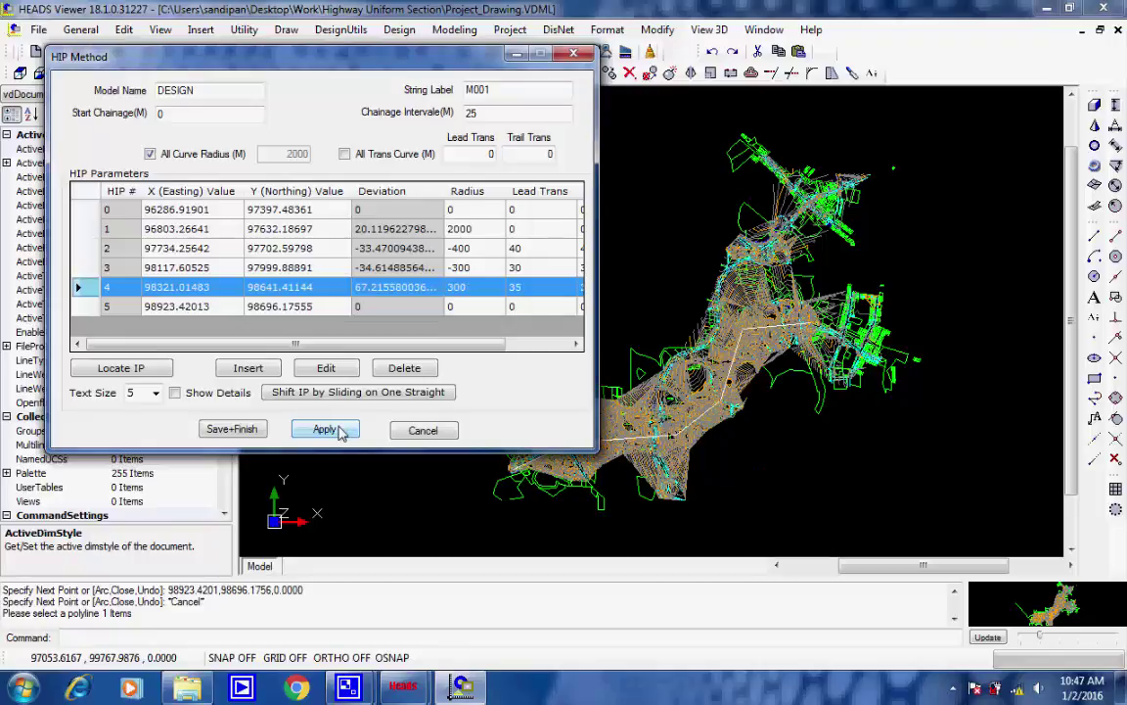
- Save and finish the HIP alignment, then choose string M001 of model DESIGN for HALIGN modelling at an interval of 25
{"action": "left_click", "coordinate": [232, 429]}
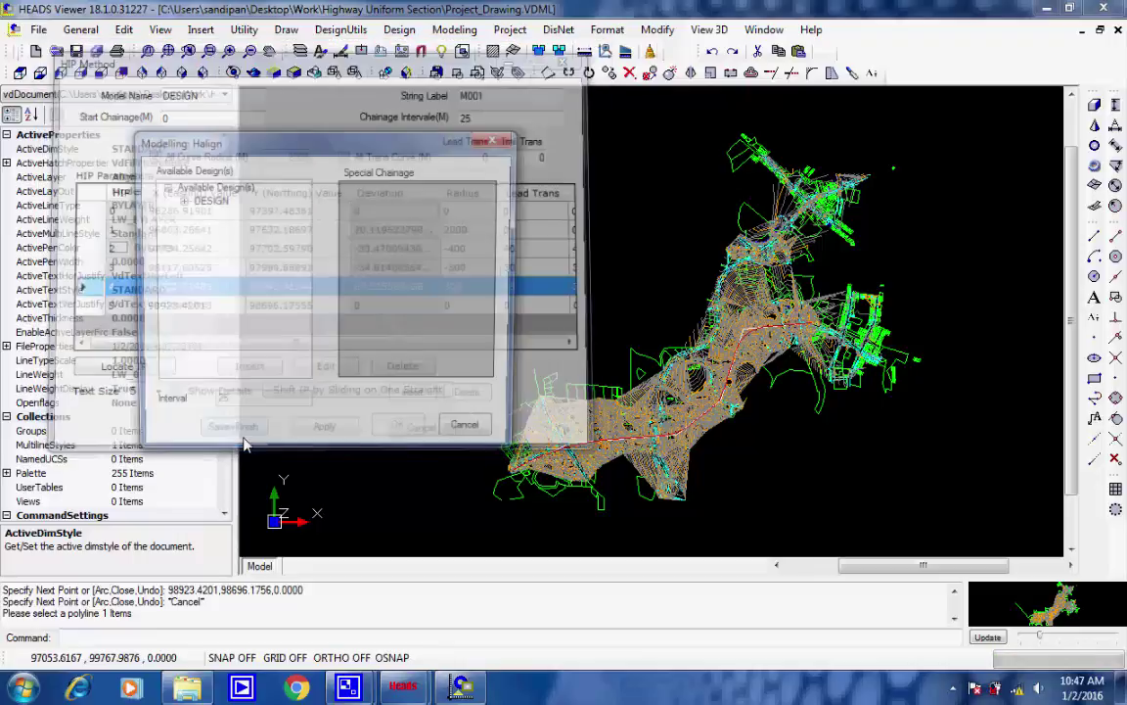
{"action": "left_click", "coordinate": [179, 199]}
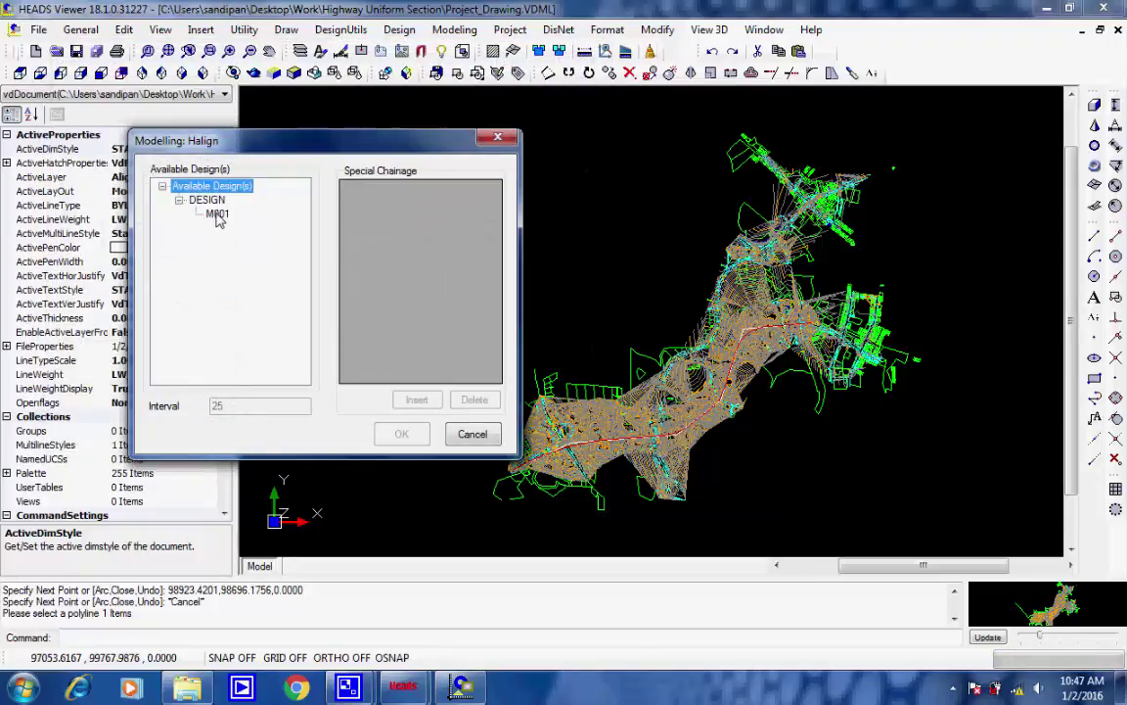
{"action": "left_click", "coordinate": [218, 214]}
{"action": "left_click_drag", "start_coordinate": [225, 407], "coordinate": [207, 406]}
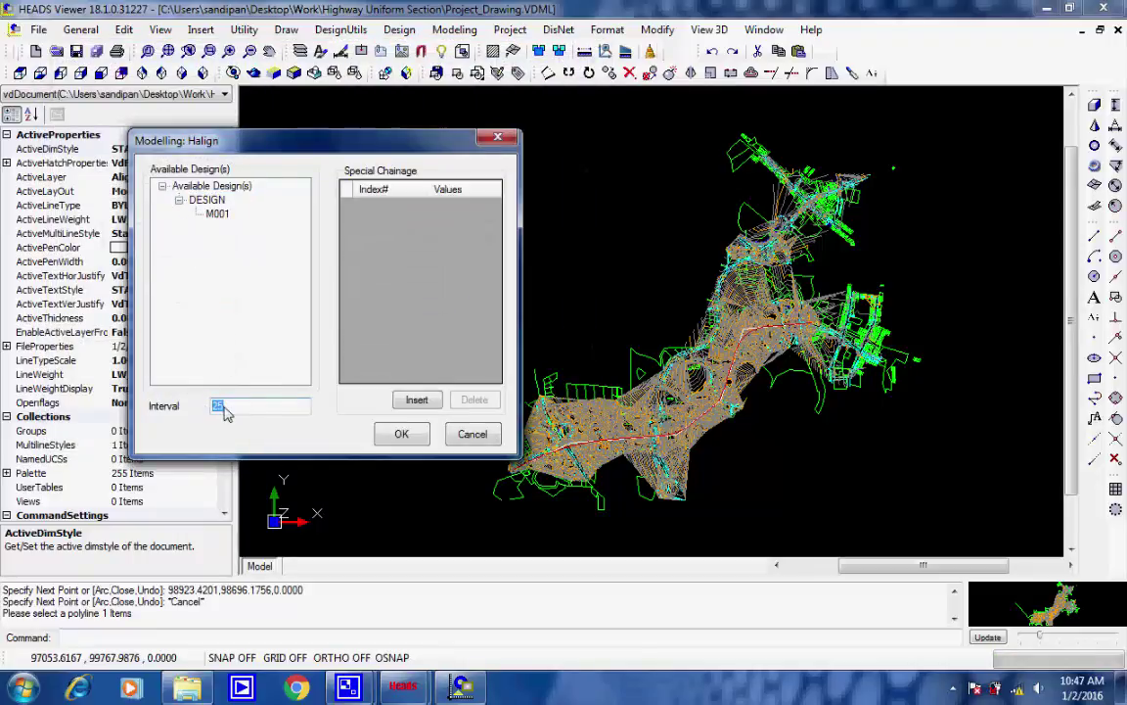
{"action": "left_click", "coordinate": [224, 407]}
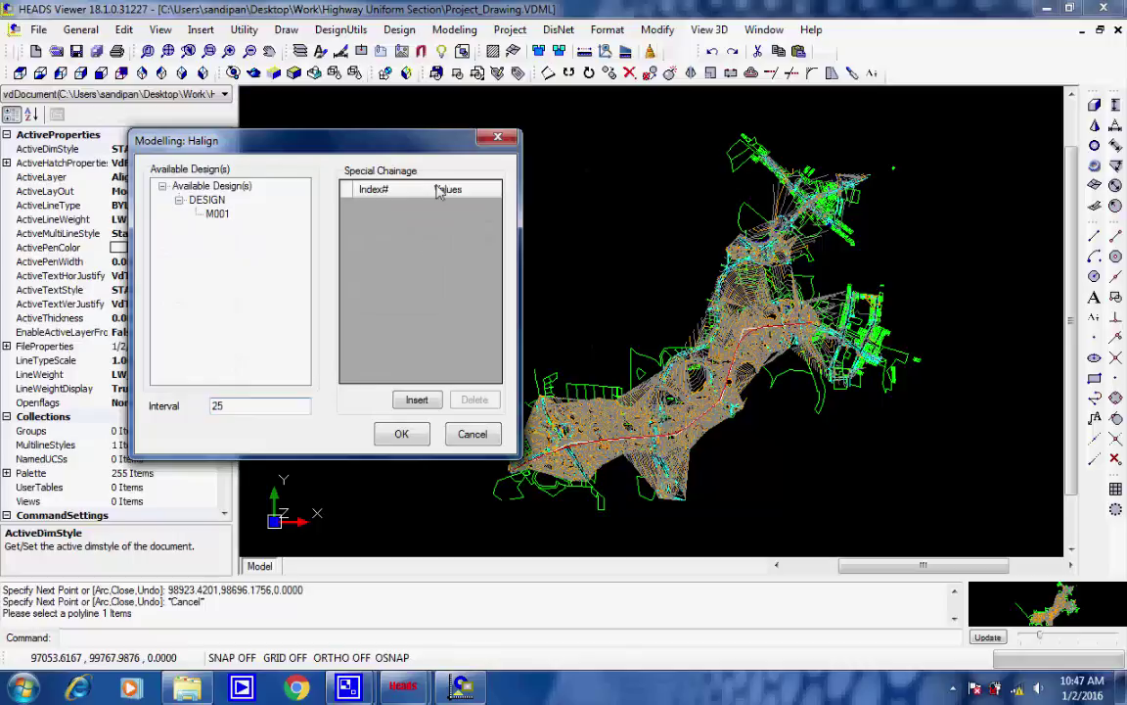
{"action": "left_click", "coordinate": [393, 433]}
- Run the HALIGN model processing for the design and close it once its design report is written
{"action": "left_click", "coordinate": [278, 146]}
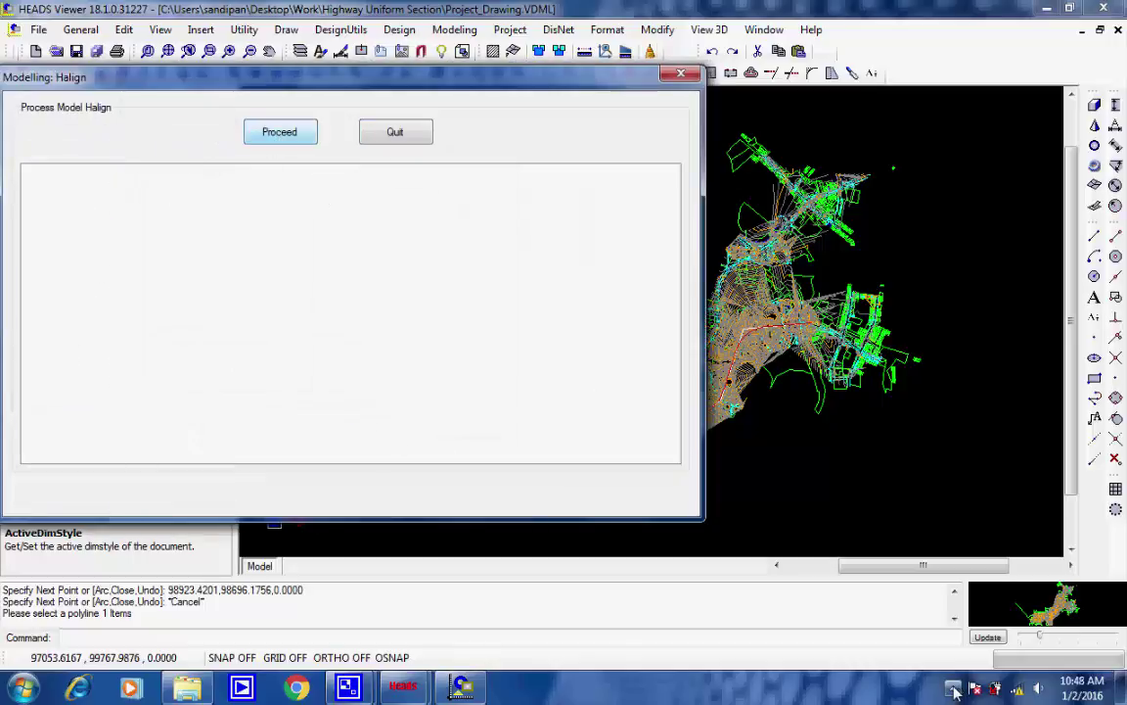
{"action": "left_click", "coordinate": [954, 690]}
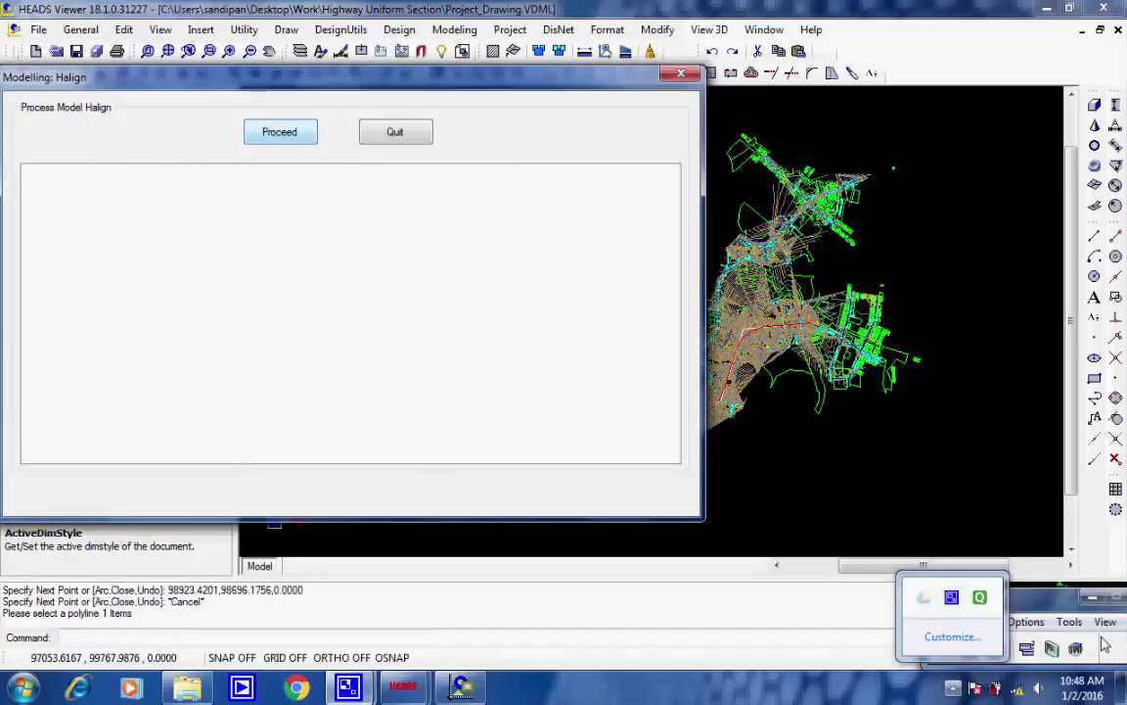
{"action": "left_click", "coordinate": [1106, 644]}
{"action": "left_click", "coordinate": [970, 648]}
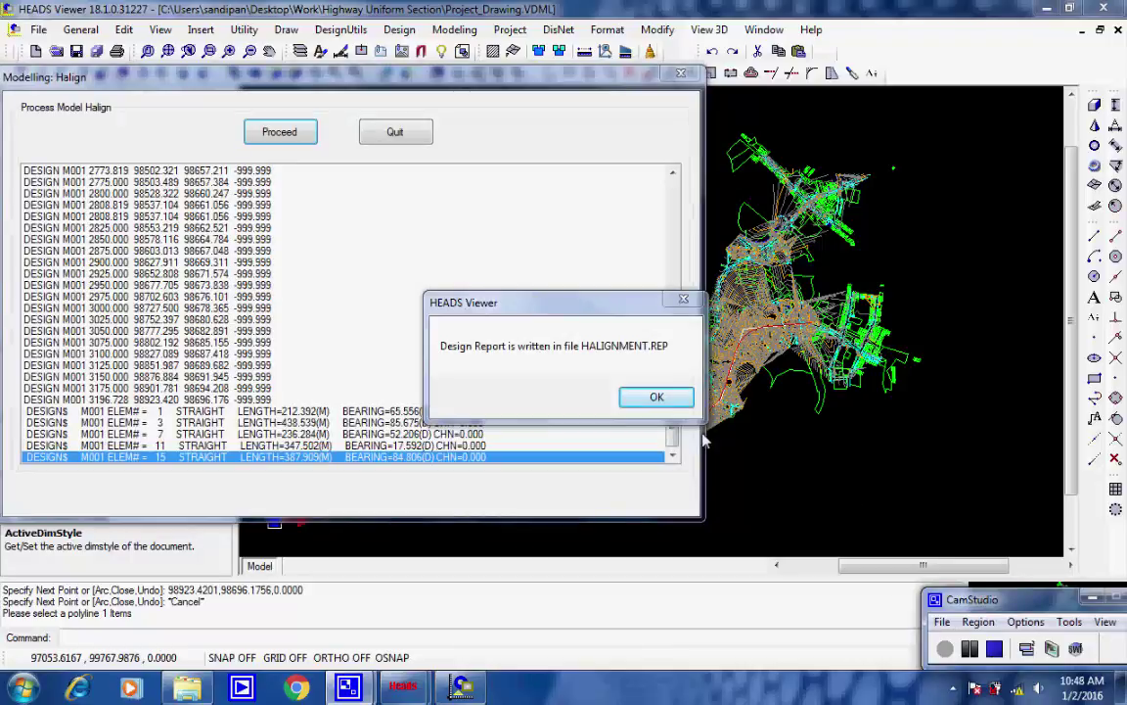
{"action": "left_click", "coordinate": [666, 398]}
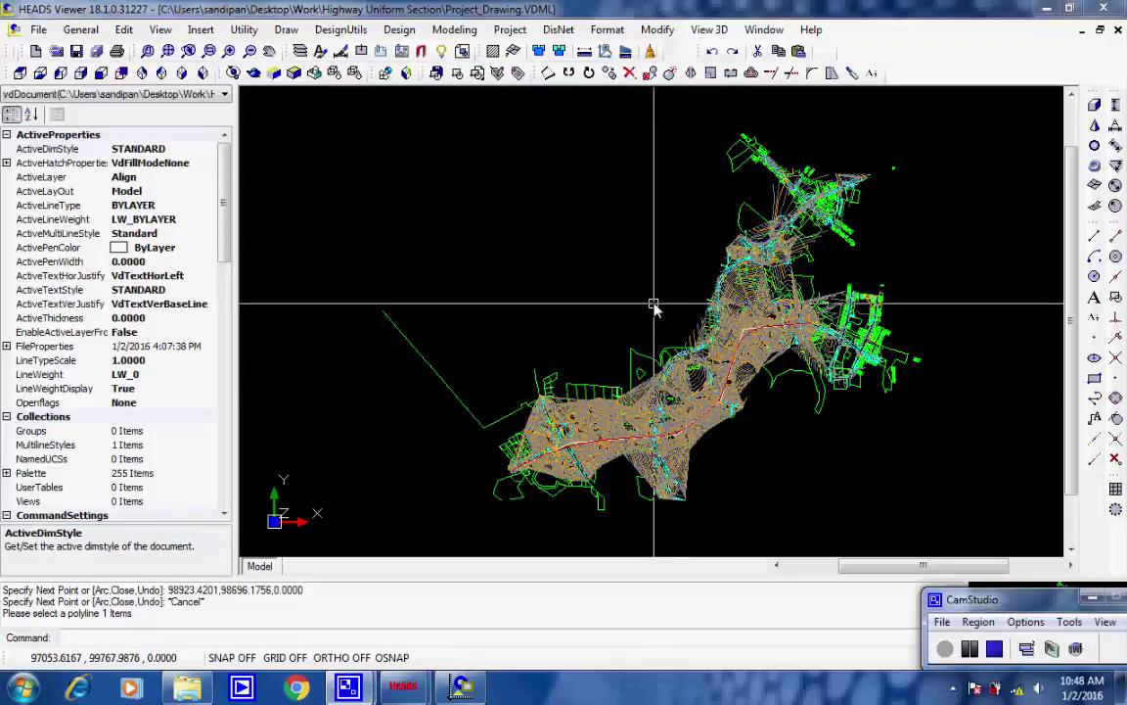
- Turn off the C001, C005 and ELEV layers to hide the contours and elevation texts
{"action": "left_click", "coordinate": [300, 51]}
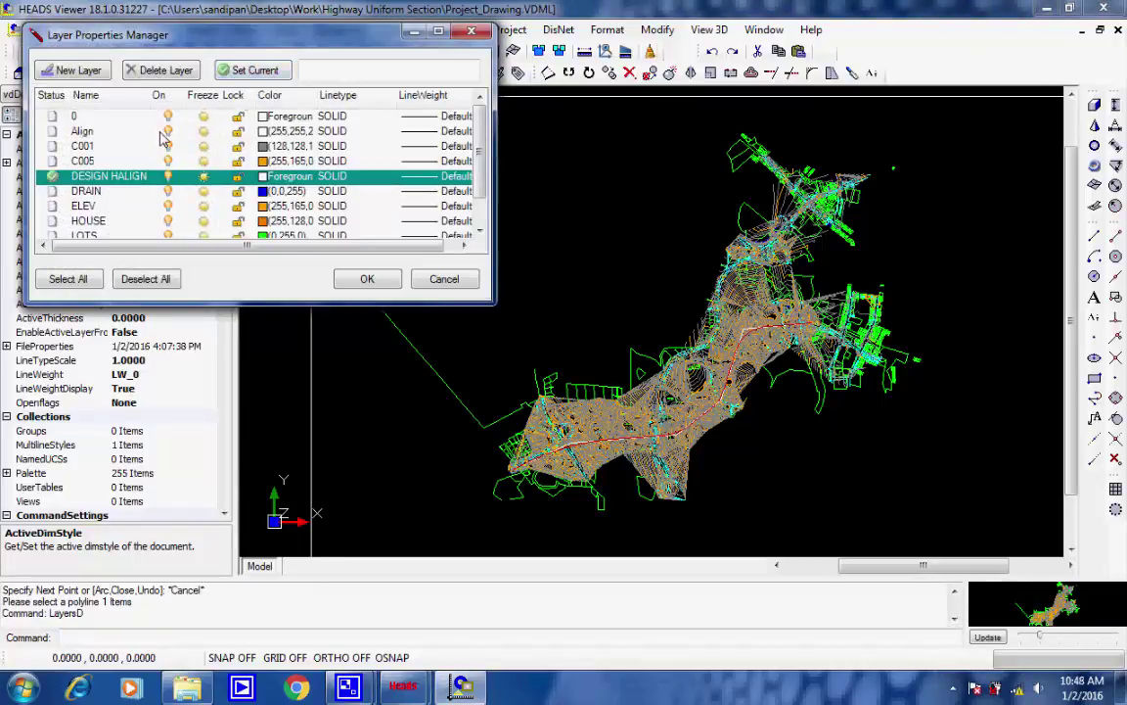
{"action": "left_click", "coordinate": [160, 146]}
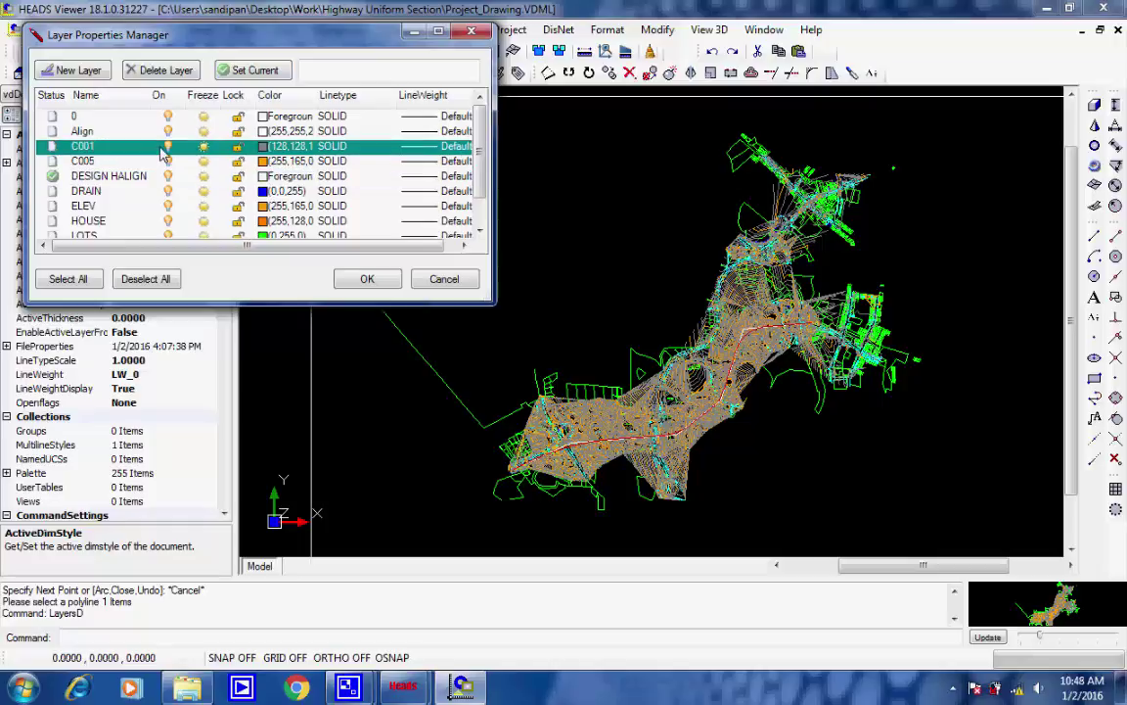
{"action": "left_click", "coordinate": [86, 161]}
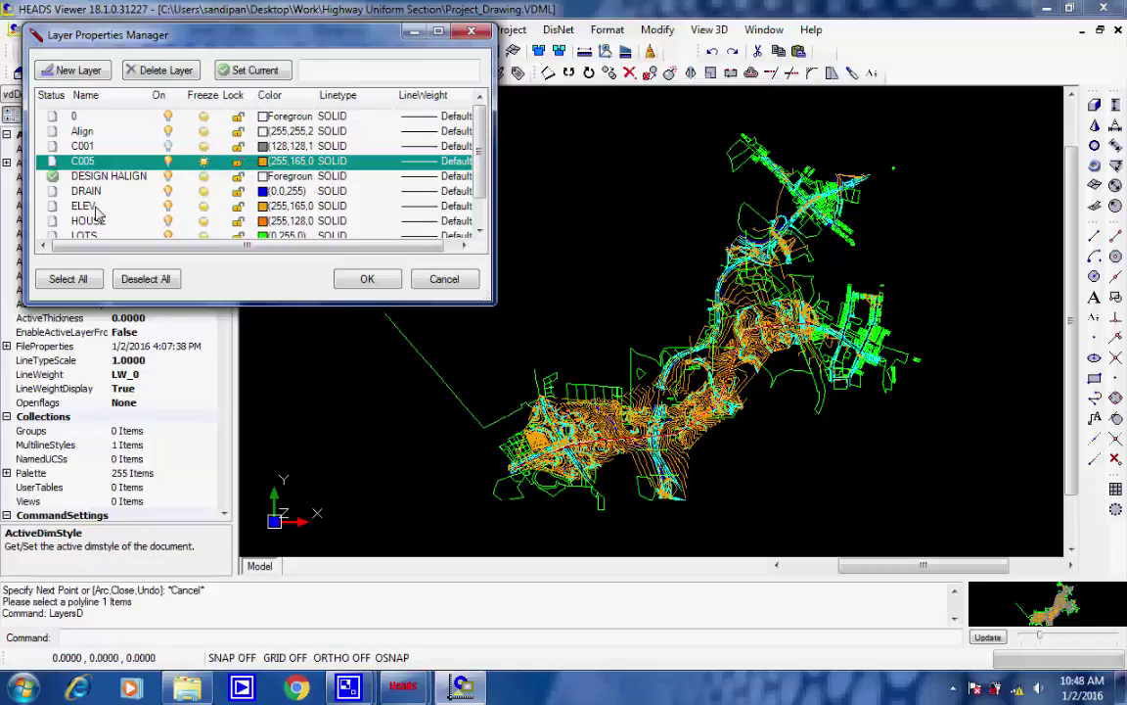
{"action": "left_click", "coordinate": [174, 210]}
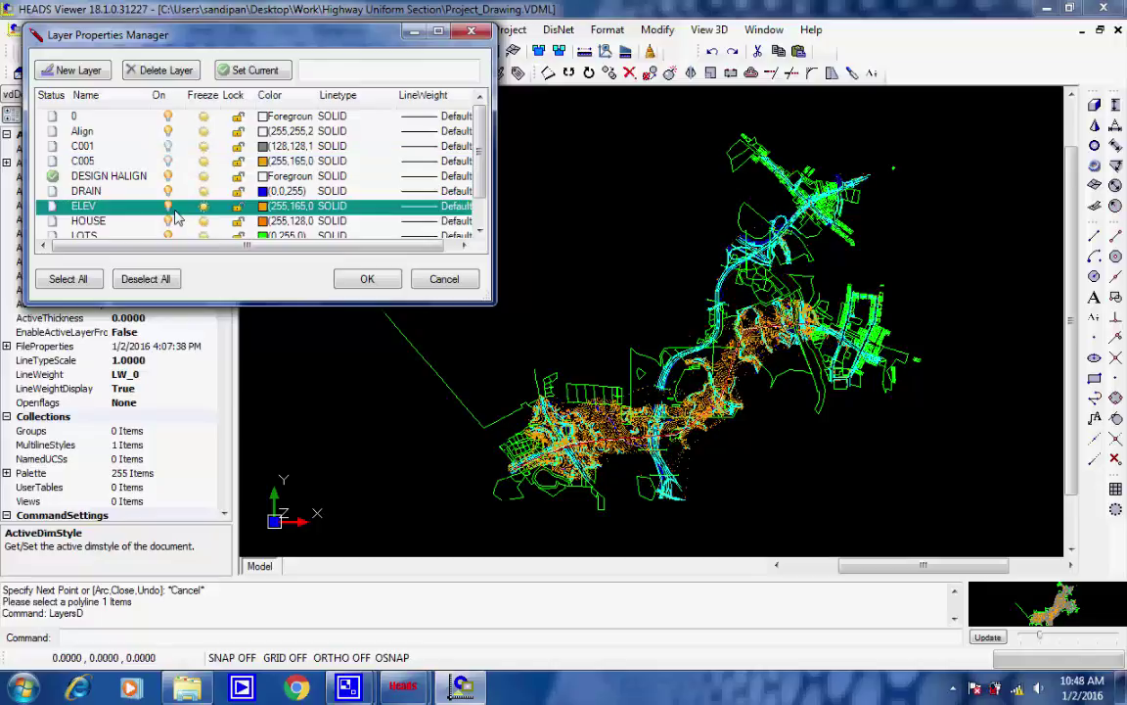
{"action": "left_click", "coordinate": [368, 280]}
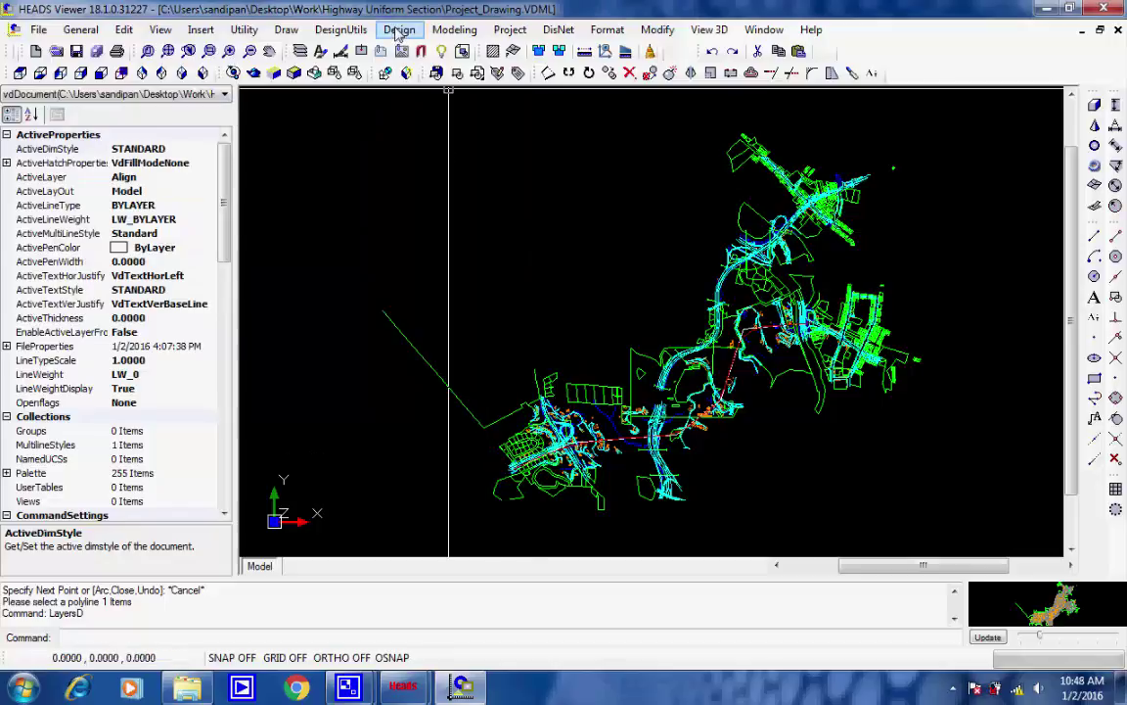
- Display chainages along string M001 at an interval of 100, with text size 5 mm and format XXXX+YYY on the right side
{"action": "left_click", "coordinate": [397, 30]}
{"action": "mouse_move", "coordinate": [460, 107]}
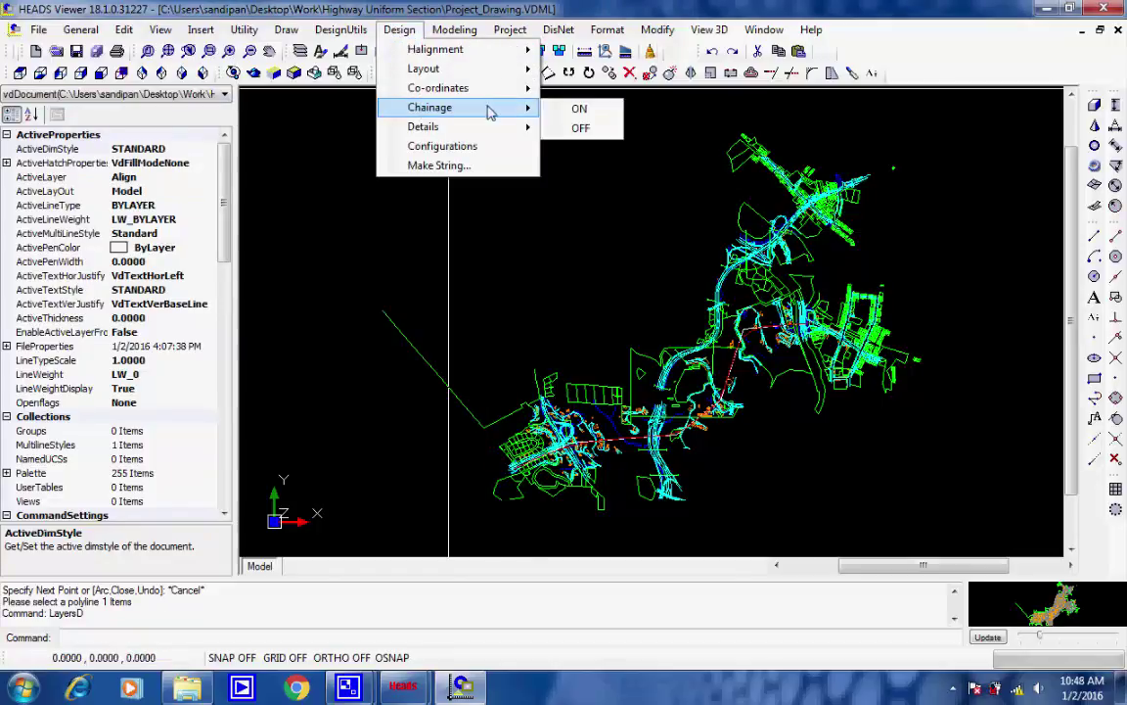
{"action": "left_click", "coordinate": [577, 110]}
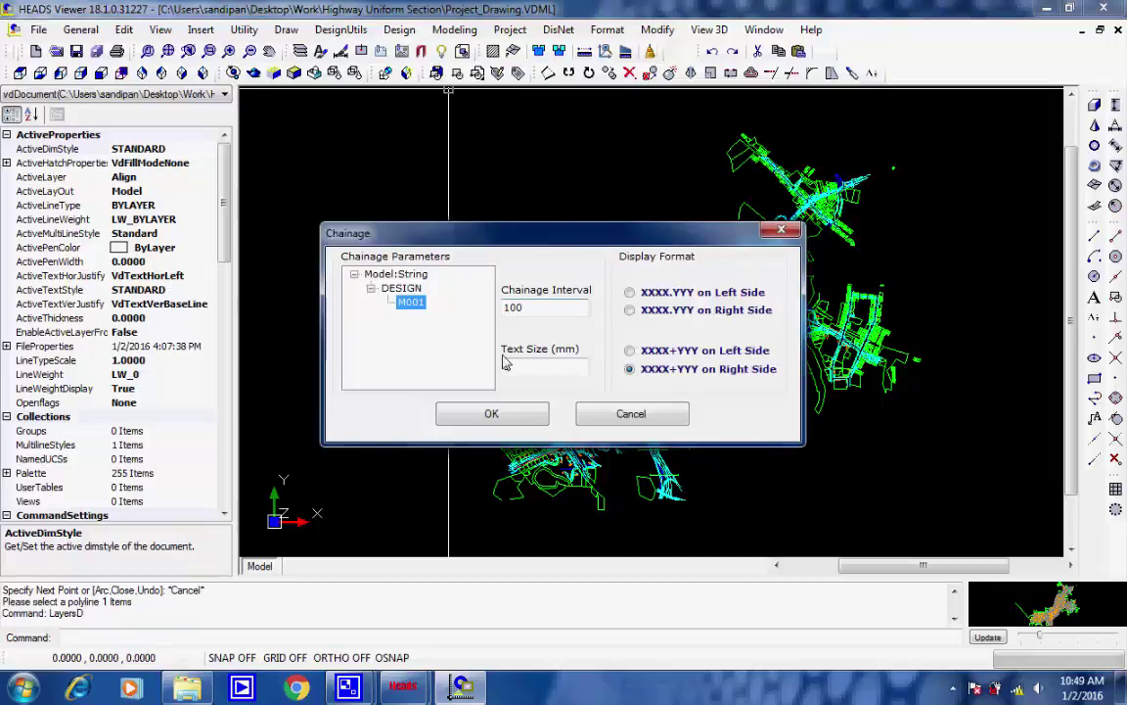
{"action": "left_click_drag", "start_coordinate": [514, 368], "coordinate": [491, 369]}
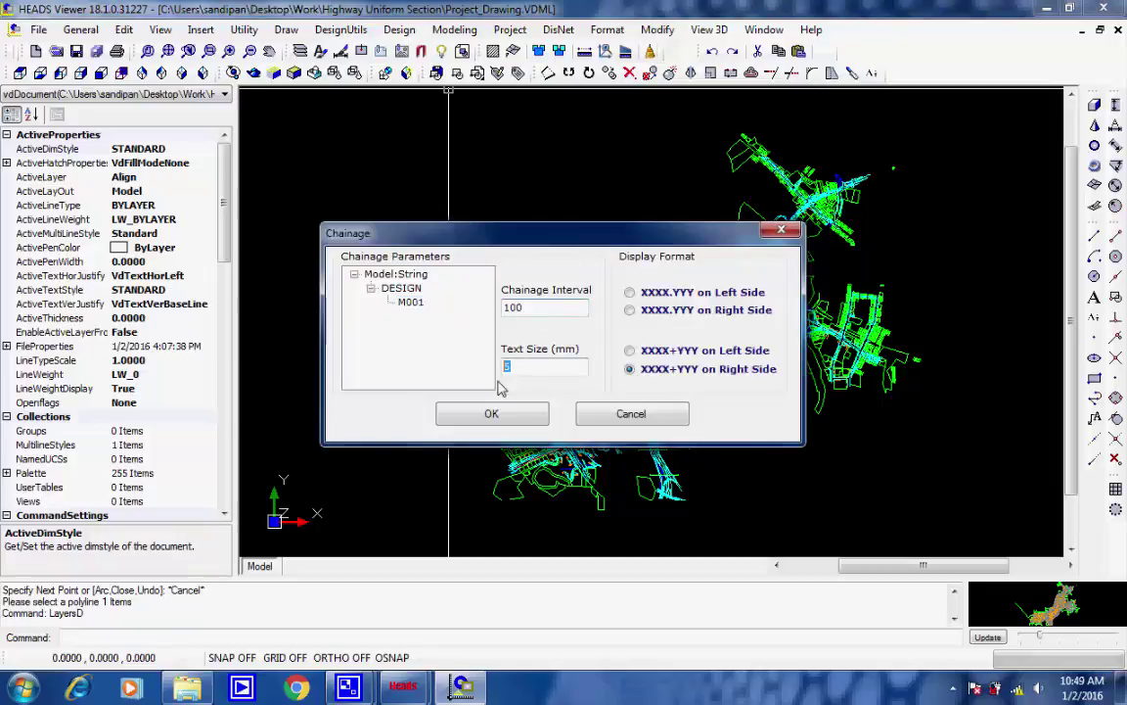
{"action": "left_click", "coordinate": [501, 409]}
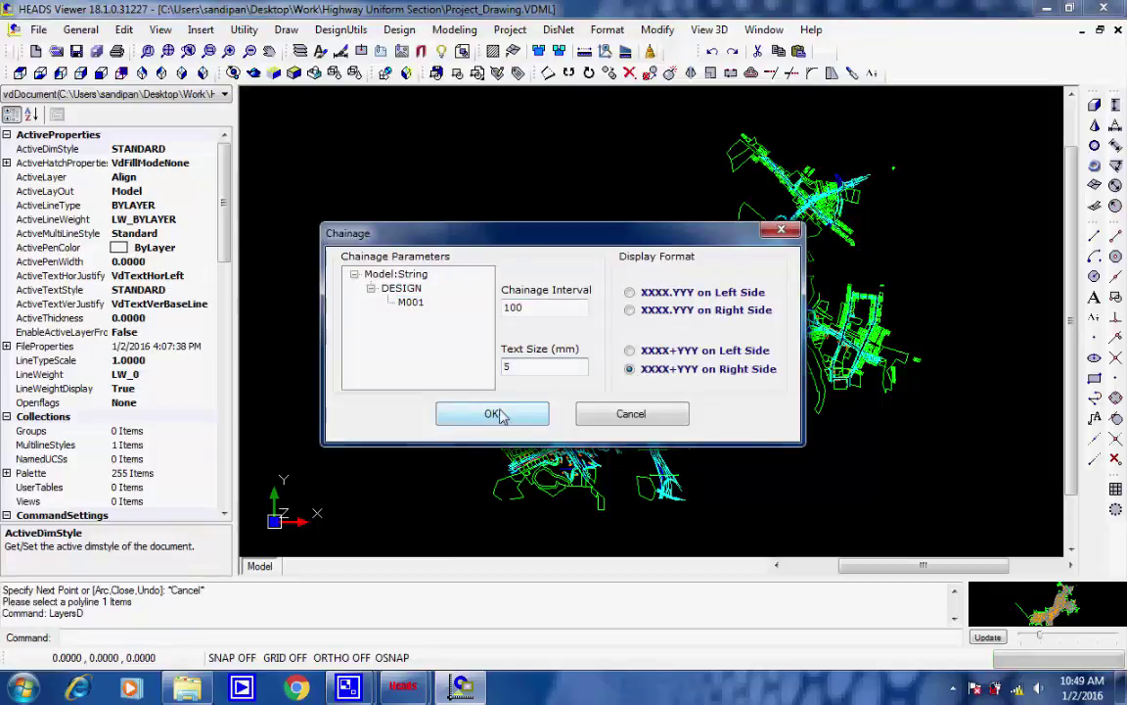
- Display the alignment details for string M001 with all detail items selected and text size 5 mm
{"action": "left_click", "coordinate": [399, 29]}
{"action": "mouse_move", "coordinate": [466, 126]}
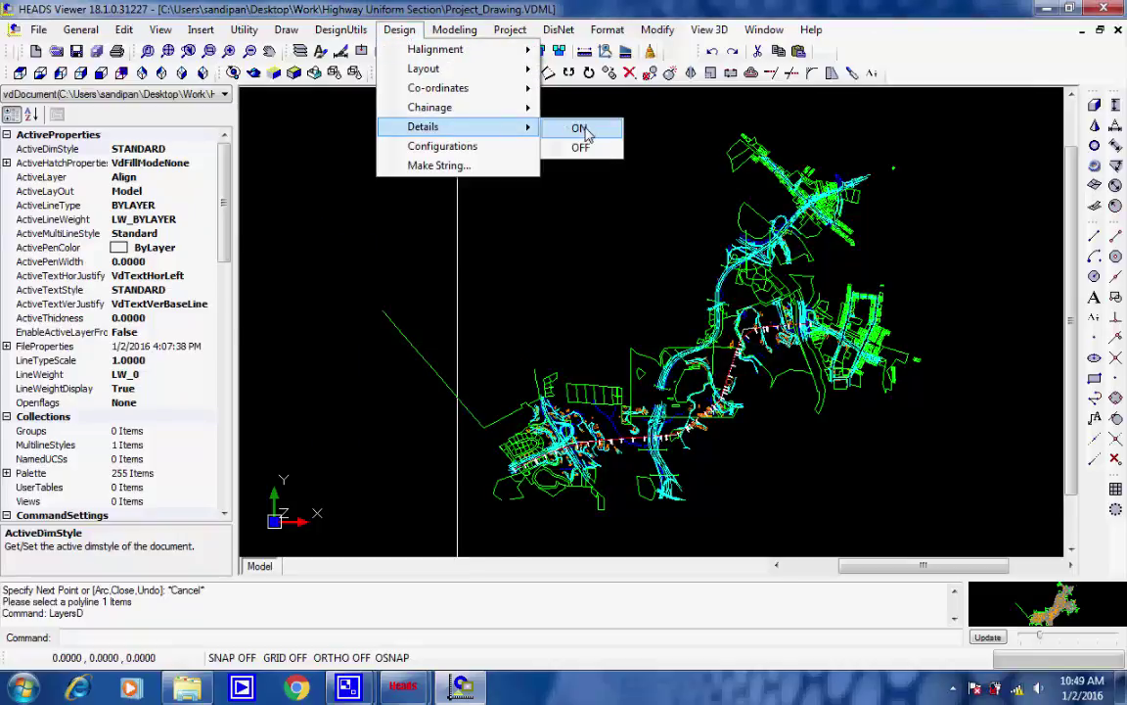
{"action": "left_click", "coordinate": [581, 129]}
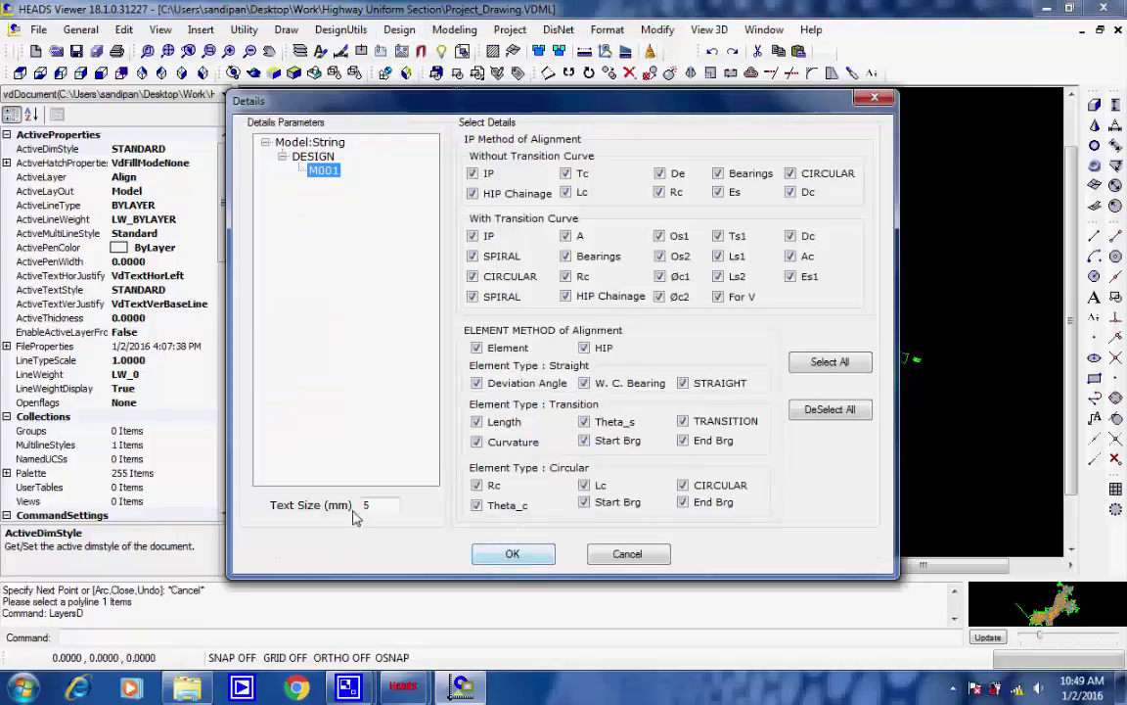
{"action": "left_click_drag", "start_coordinate": [373, 503], "coordinate": [362, 501]}
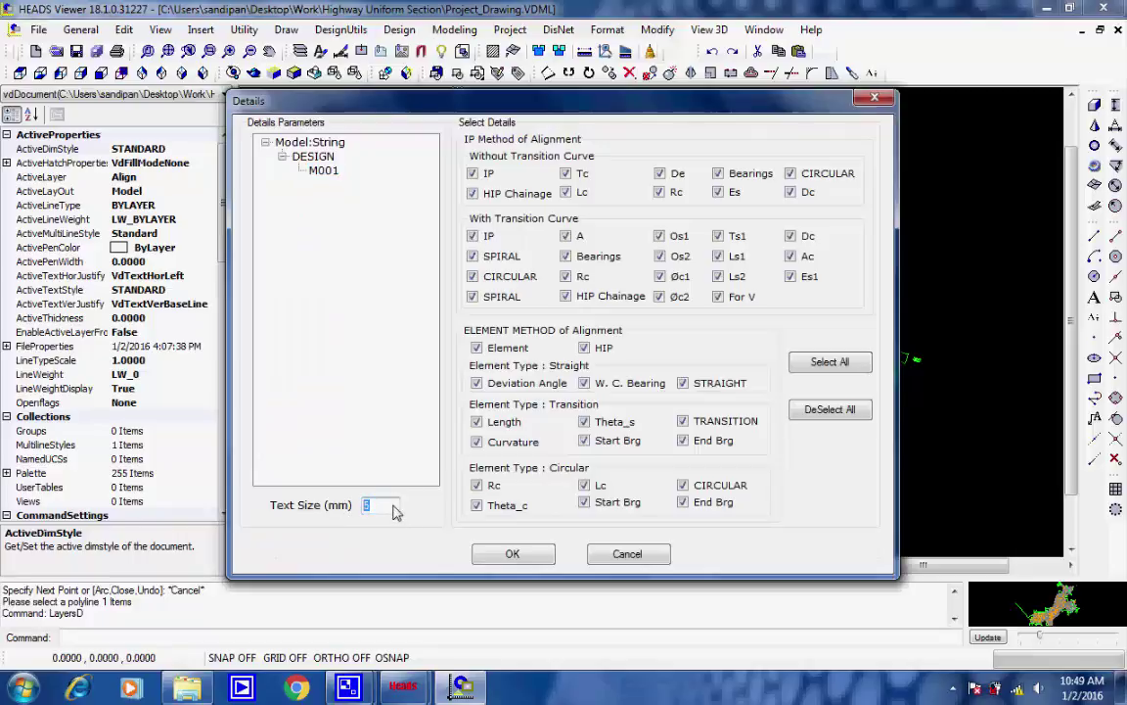
{"action": "left_click", "coordinate": [513, 553]}
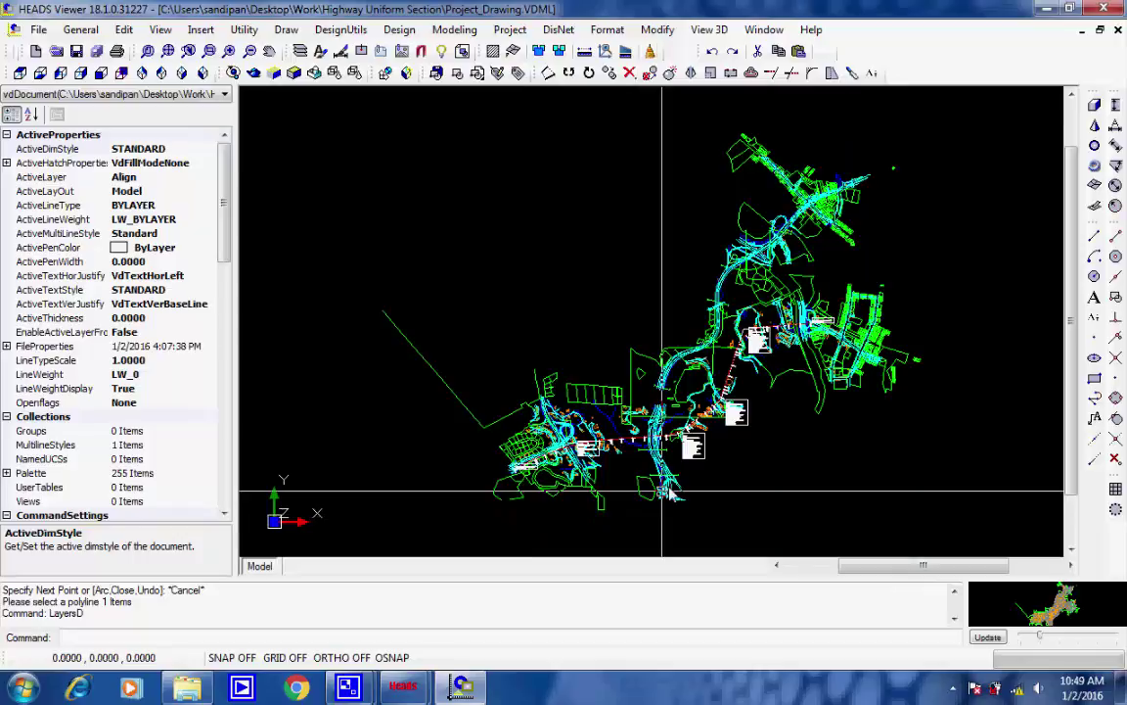
- Examine the chainages and IP detail boxes along the highway alignment, from IP 2 and IP 3 up to IP 4
{"action": "scroll", "coordinate": [744, 398], "scroll_direction": "up", "scroll_amount": 2}
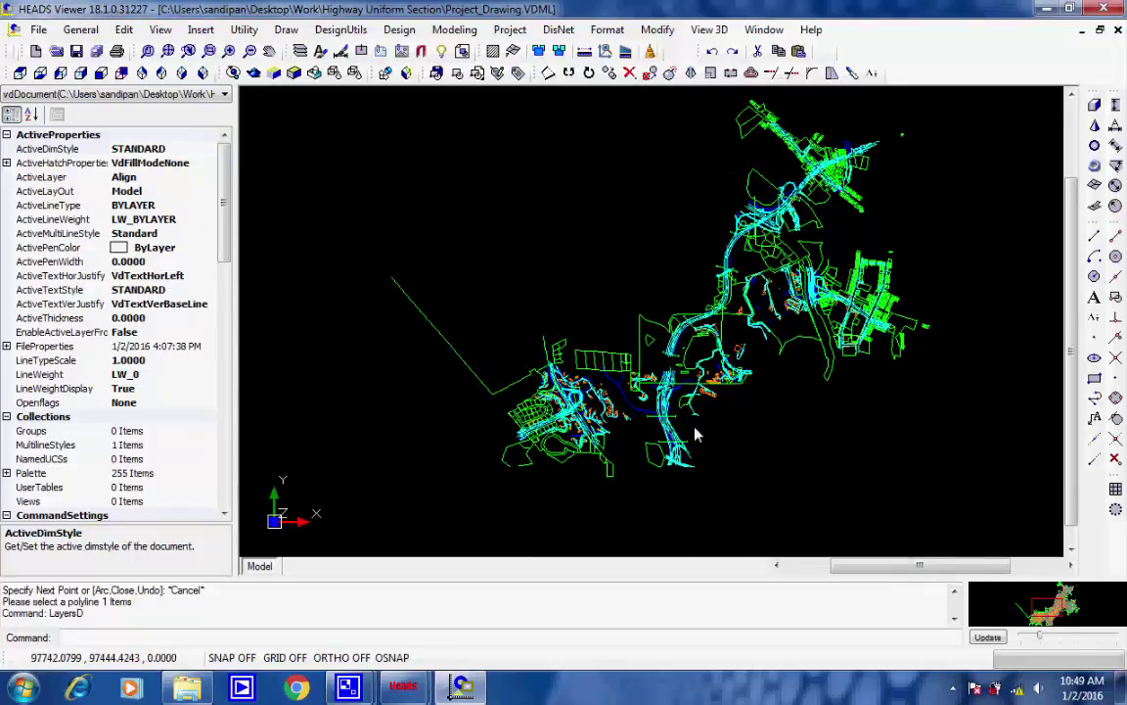
{"action": "scroll", "coordinate": [732, 399], "scroll_direction": "up", "scroll_amount": 3}
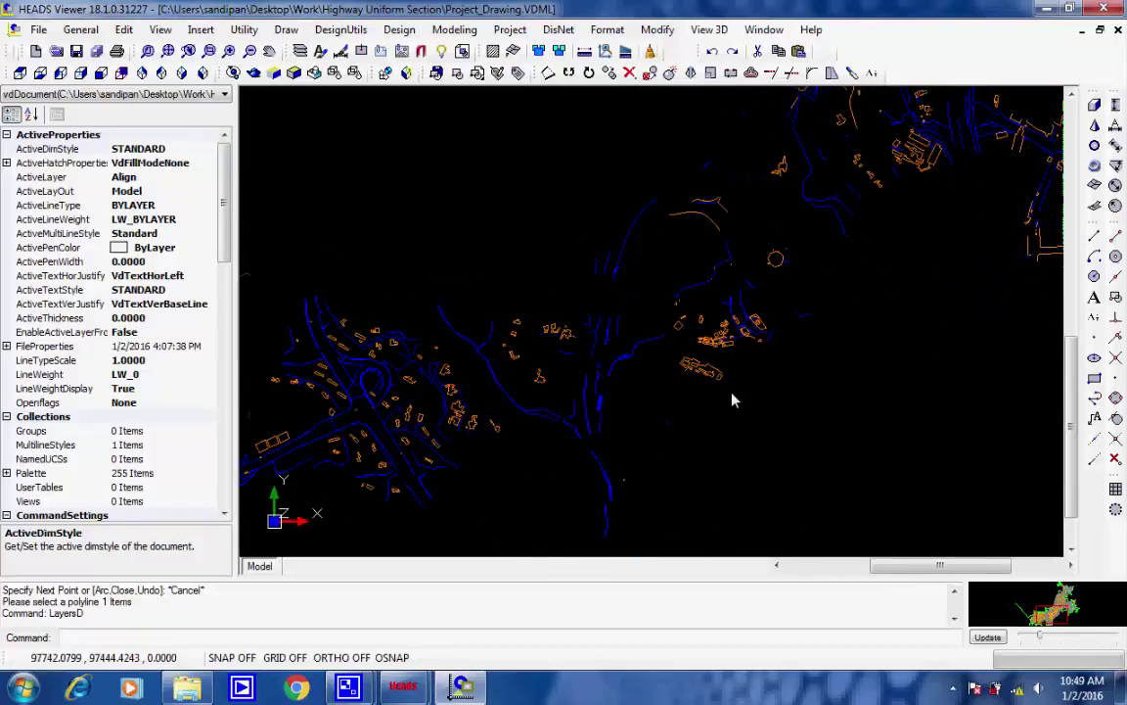
{"action": "scroll", "coordinate": [773, 313], "scroll_direction": "up", "scroll_amount": 3}
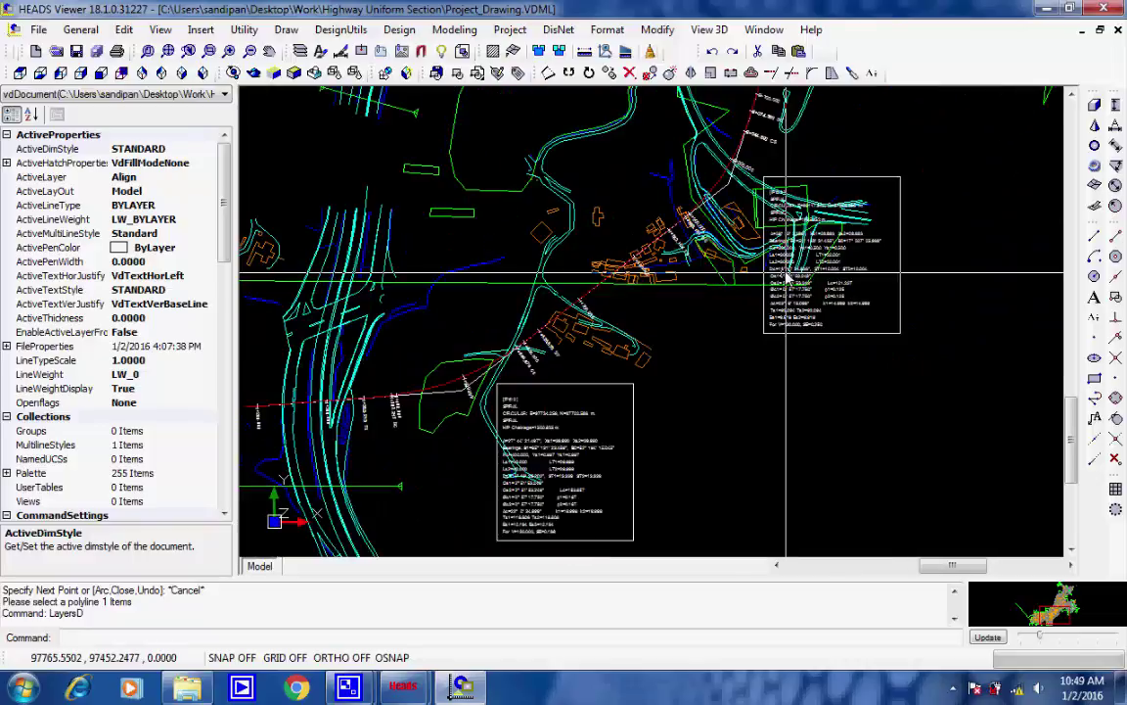
{"action": "scroll", "coordinate": [827, 196], "scroll_direction": "up", "scroll_amount": 2}
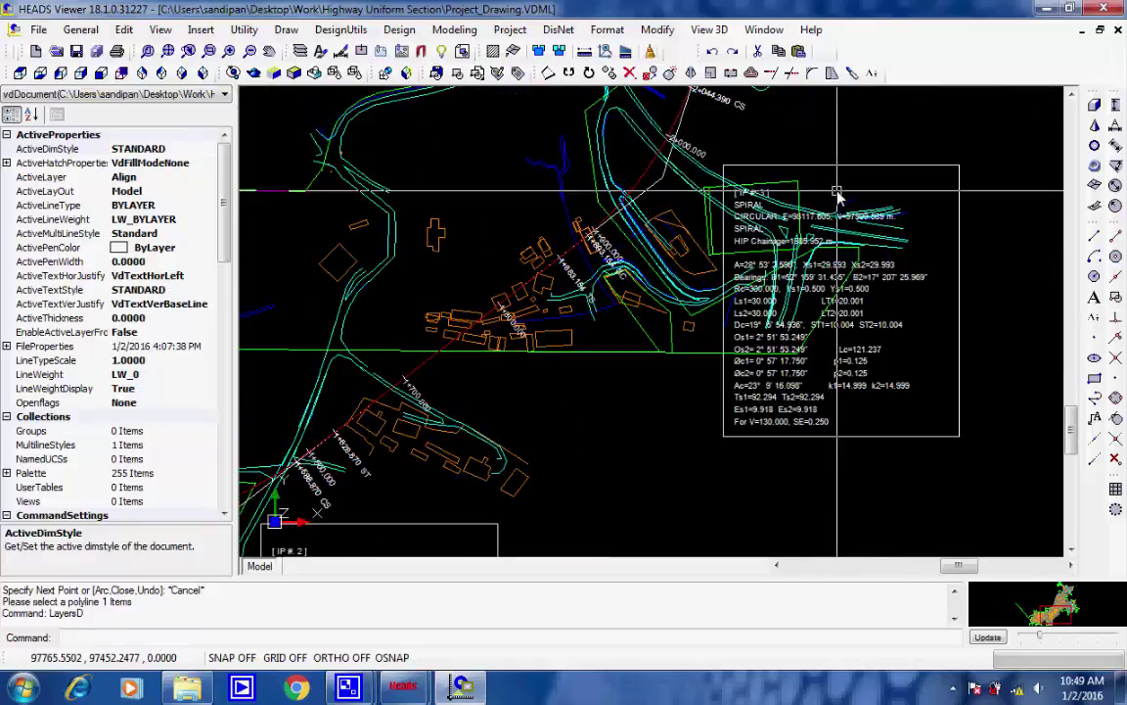
{"action": "scroll", "coordinate": [835, 230], "scroll_direction": "up", "scroll_amount": 1}
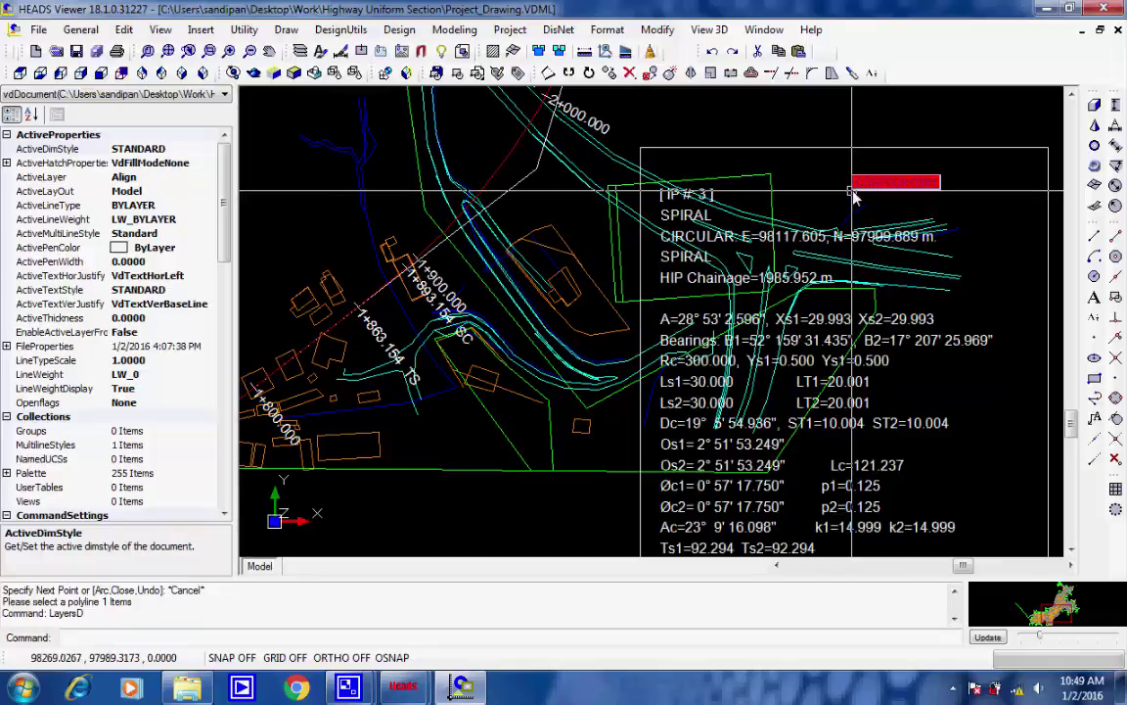
{"action": "scroll", "coordinate": [853, 196], "scroll_direction": "down", "scroll_amount": 5}
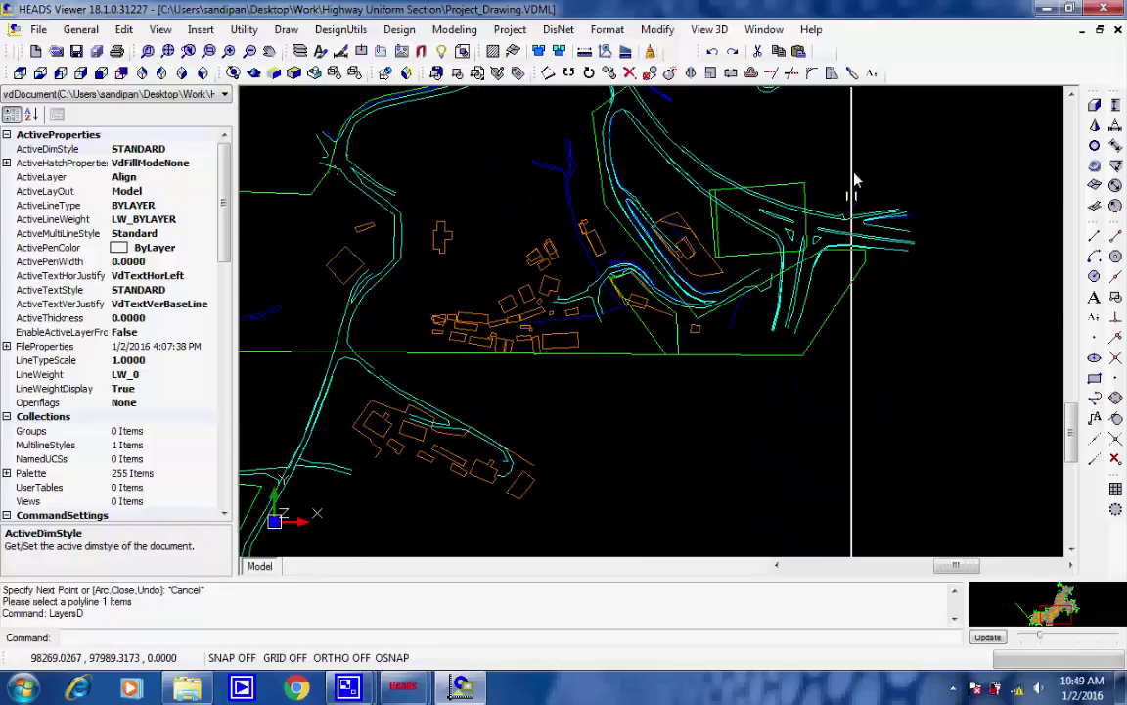
{"action": "mouse_move", "coordinate": [854, 148]}
{"action": "middle_mouse_down"}
{"action": "mouse_move", "coordinate": [716, 272]}
{"action": "mouse_move", "coordinate": [644, 315]}
{"action": "middle_mouse_up"}
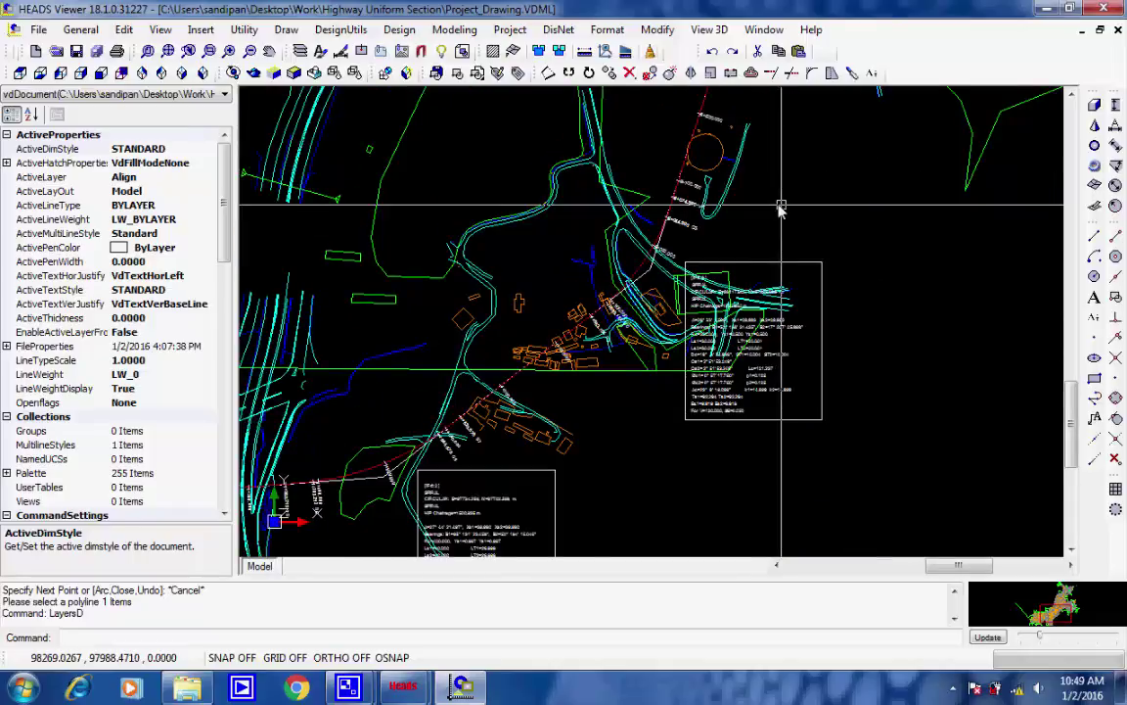
{"action": "middle_click_drag", "start_coordinate": [780, 207], "coordinate": [581, 344]}
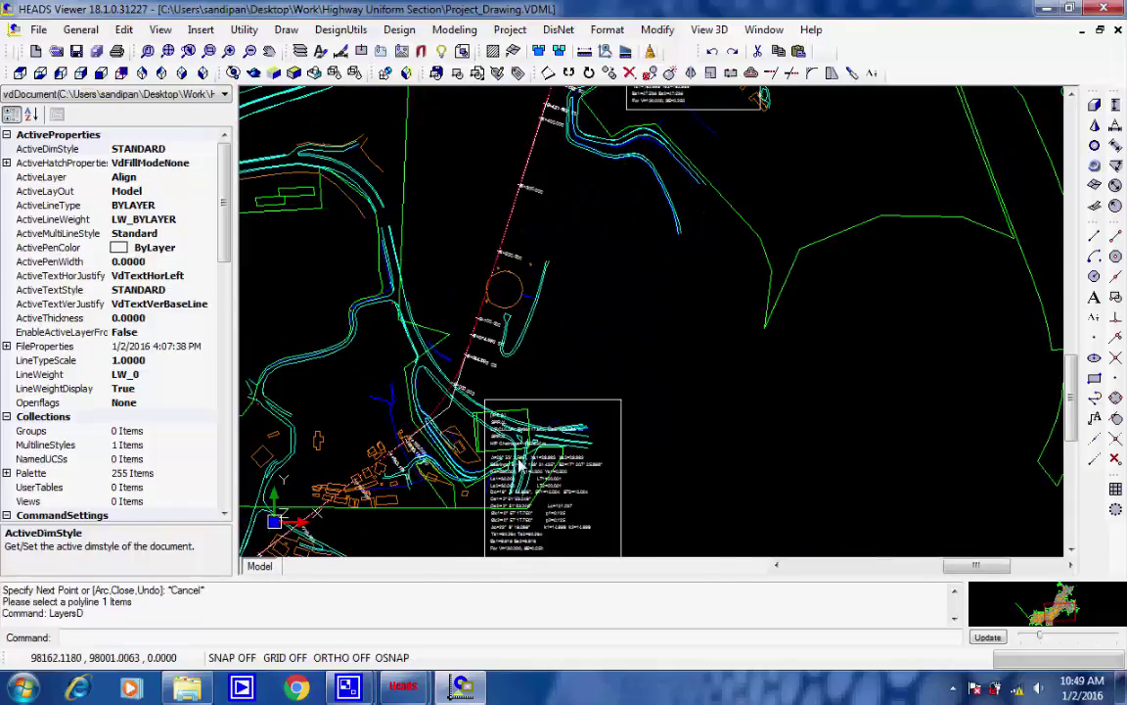
{"action": "middle_click_drag", "start_coordinate": [671, 229], "coordinate": [519, 465]}
{"action": "scroll", "coordinate": [516, 209], "scroll_direction": "up", "scroll_amount": 3}
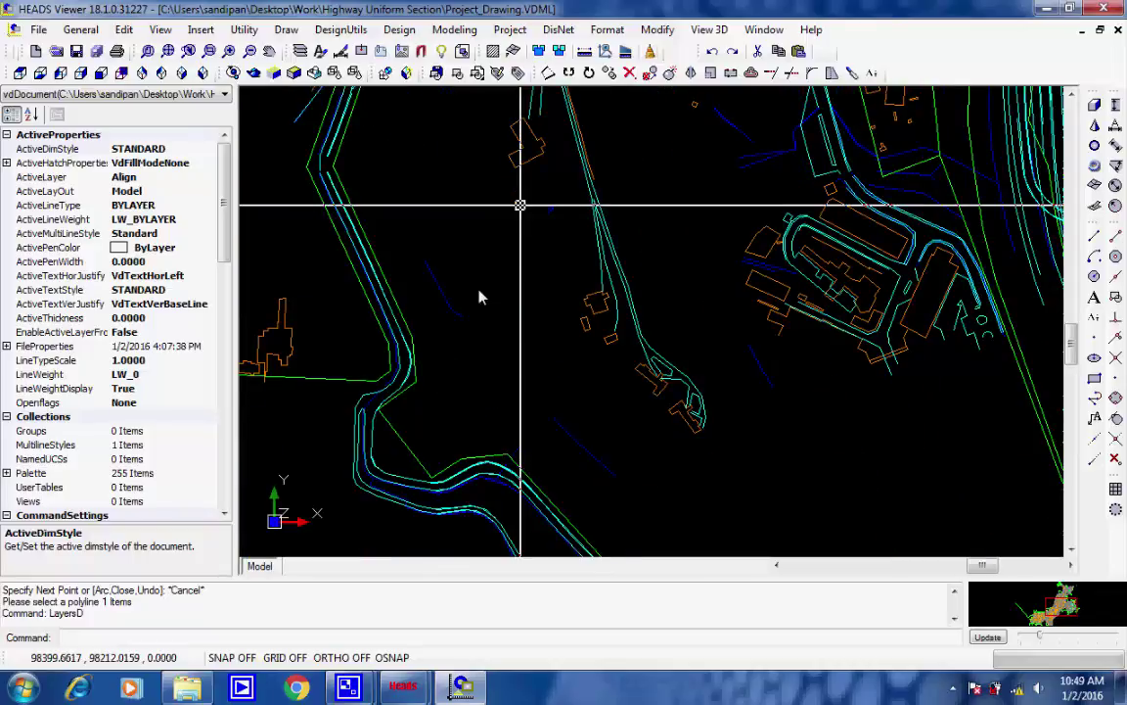
{"action": "scroll", "coordinate": [480, 296], "scroll_direction": "up", "scroll_amount": 1}
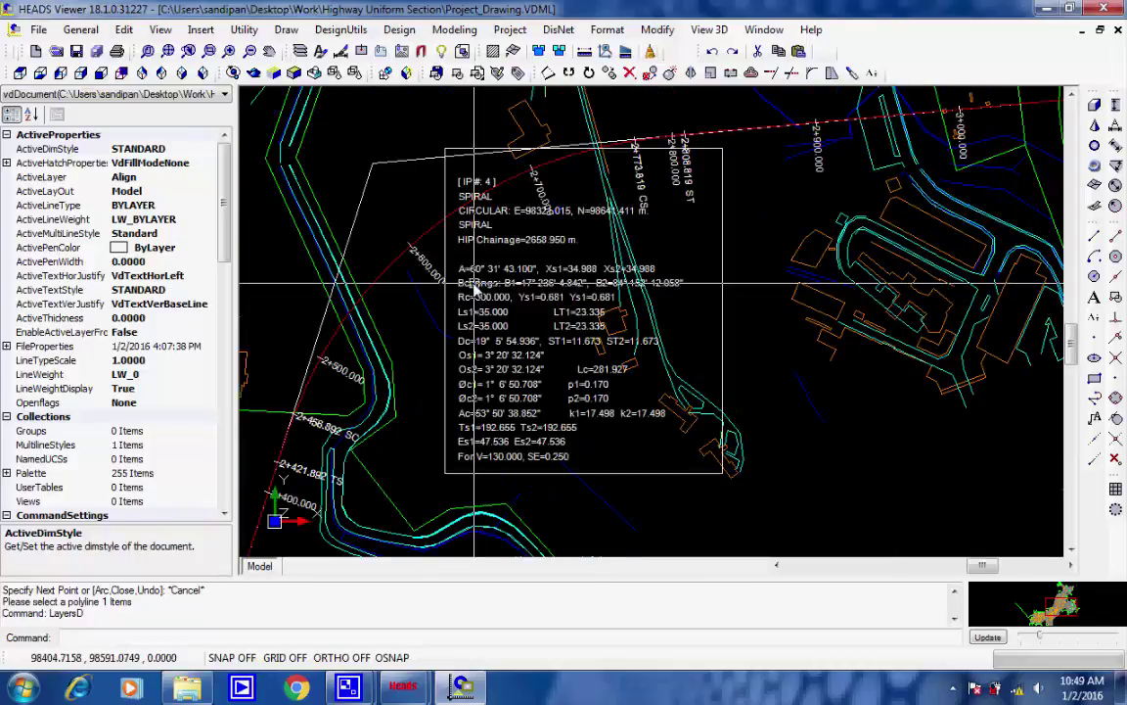
- Close the project drawing in HEADS Viewer without saving its changes and return to the Highway Design window
{"action": "left_click", "coordinate": [168, 52]}
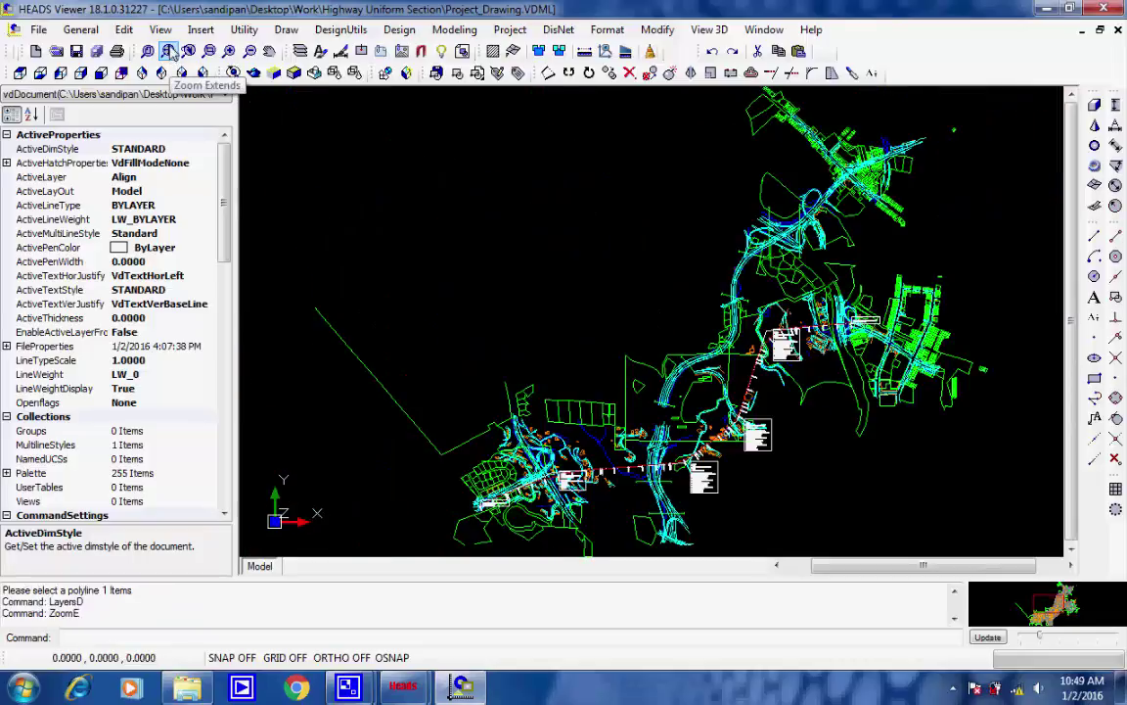
{"action": "left_click", "coordinate": [1104, 9]}
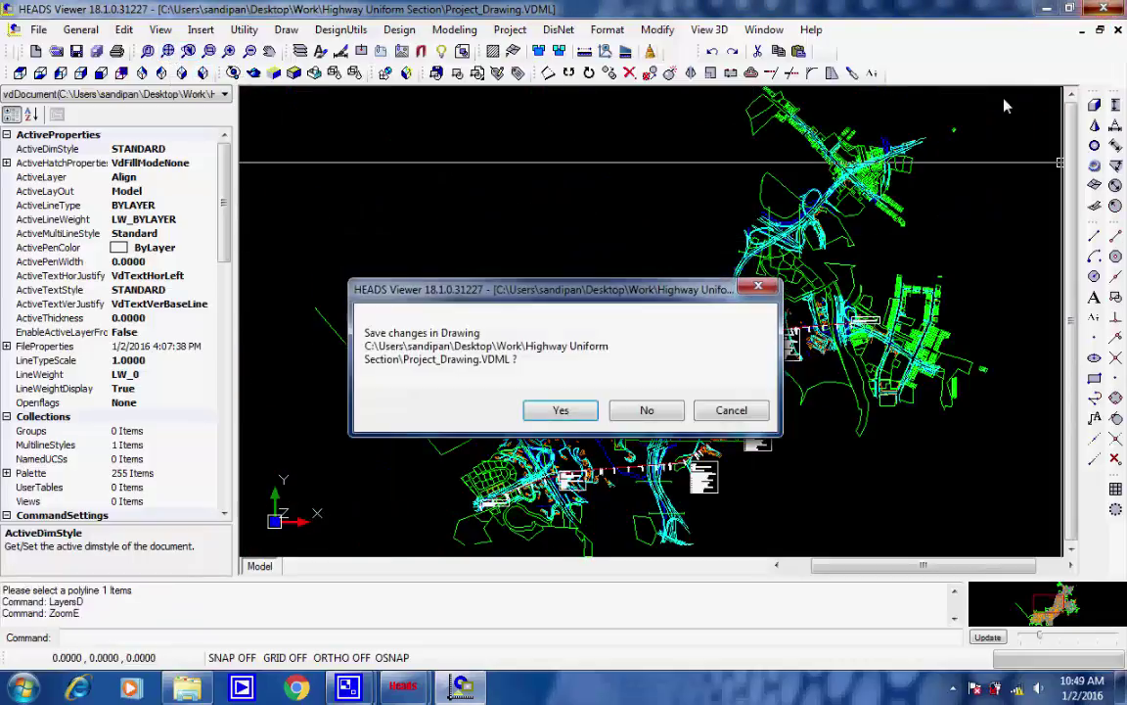
{"action": "left_click", "coordinate": [645, 411]}
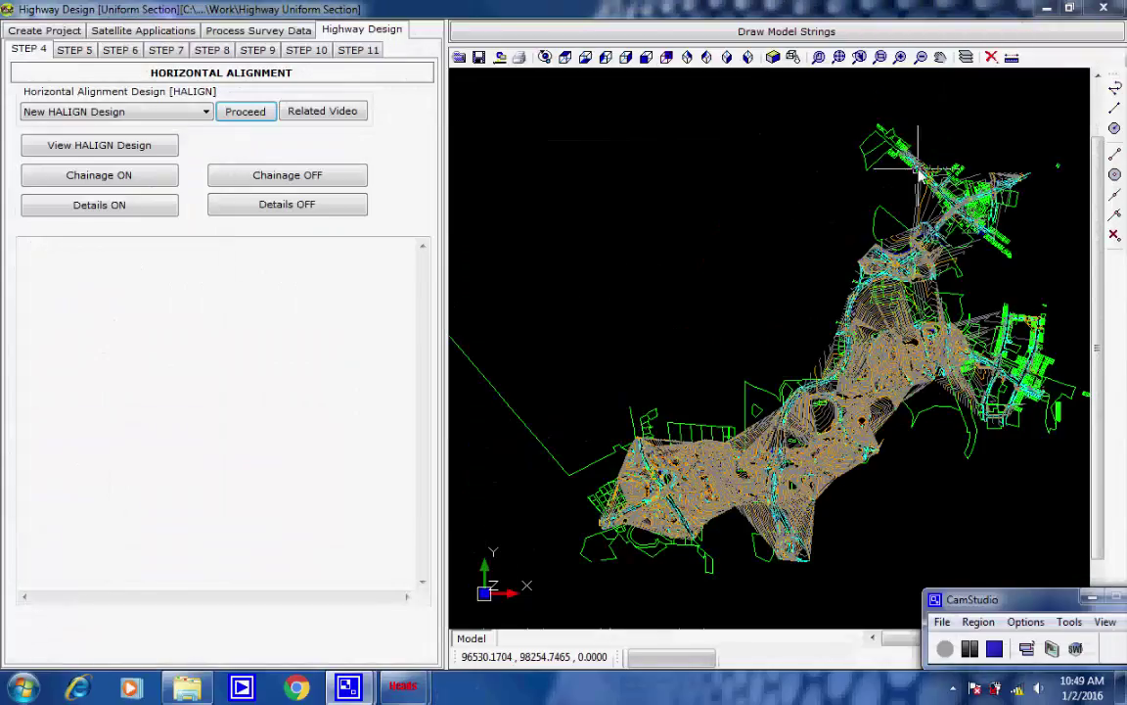
- Turn off the C001, C005 and ELEV layers in the Highway Design drawing to hide the contours and elevation texts
{"action": "left_click", "coordinate": [967, 61]}
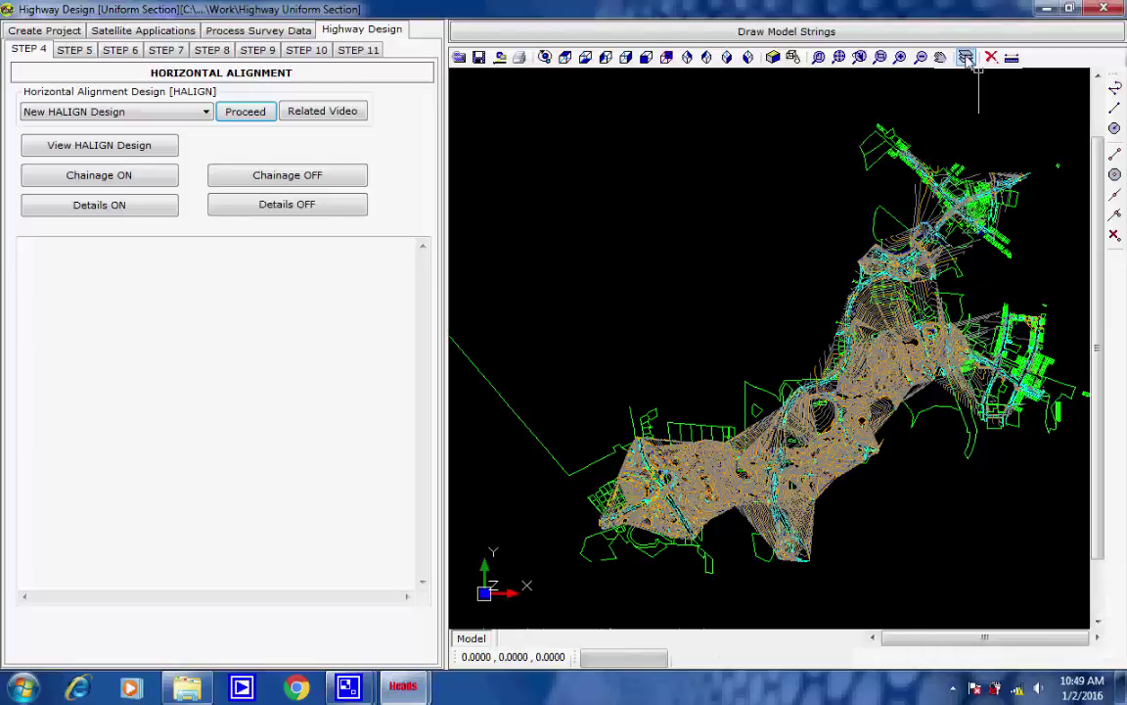
{"action": "left_click", "coordinate": [967, 60]}
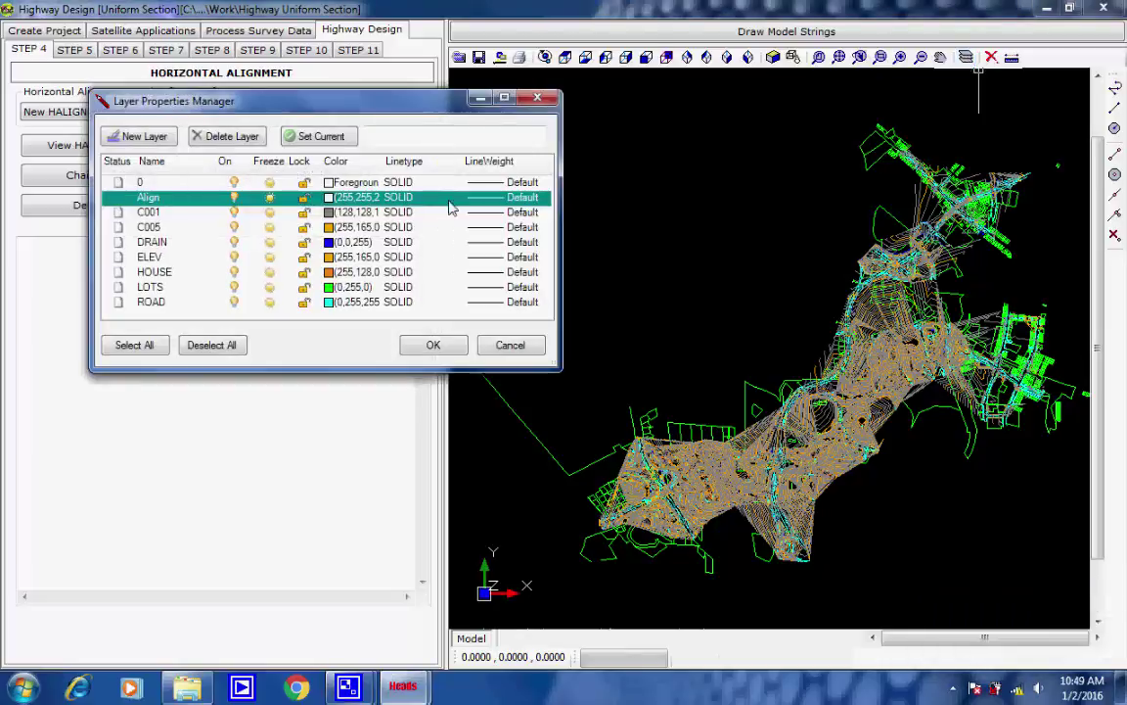
{"action": "left_click", "coordinate": [156, 212]}
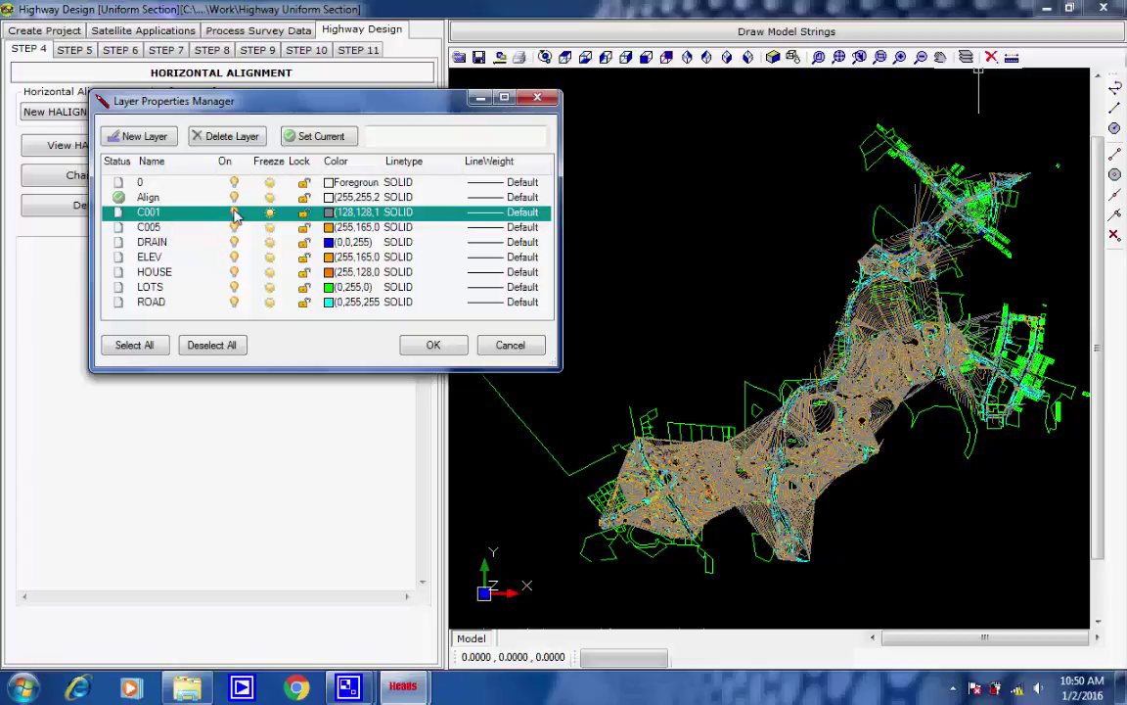
{"action": "left_click", "coordinate": [151, 227]}
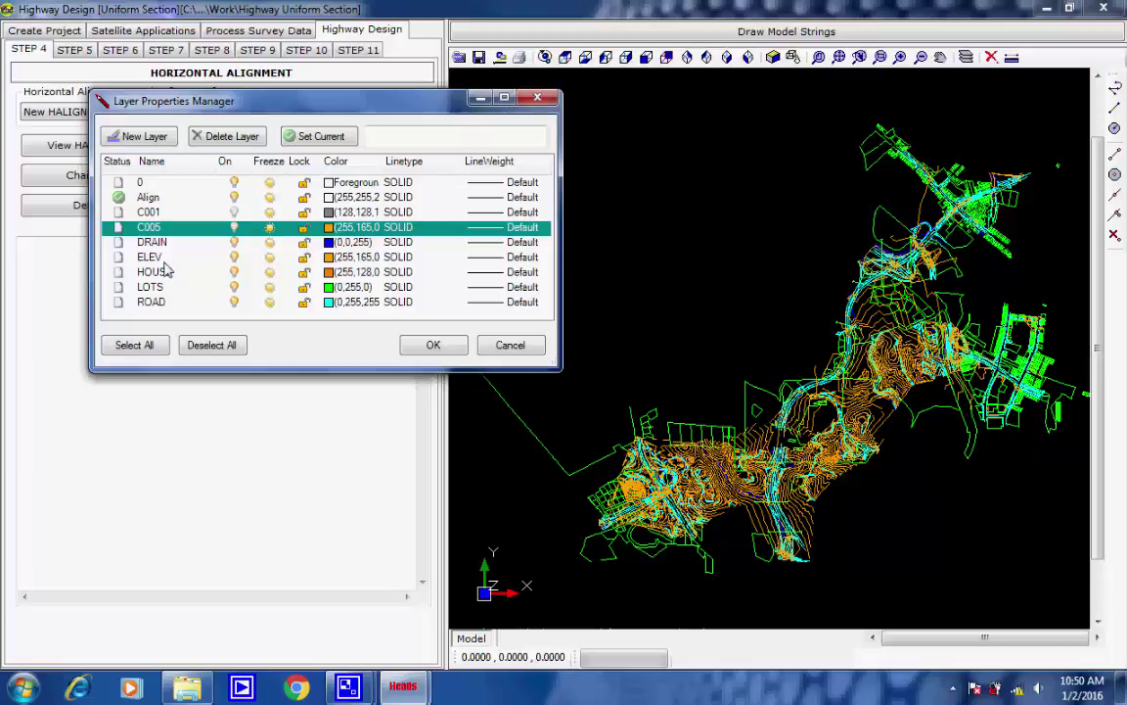
{"action": "left_click", "coordinate": [234, 227]}
{"action": "left_click", "coordinate": [152, 256]}
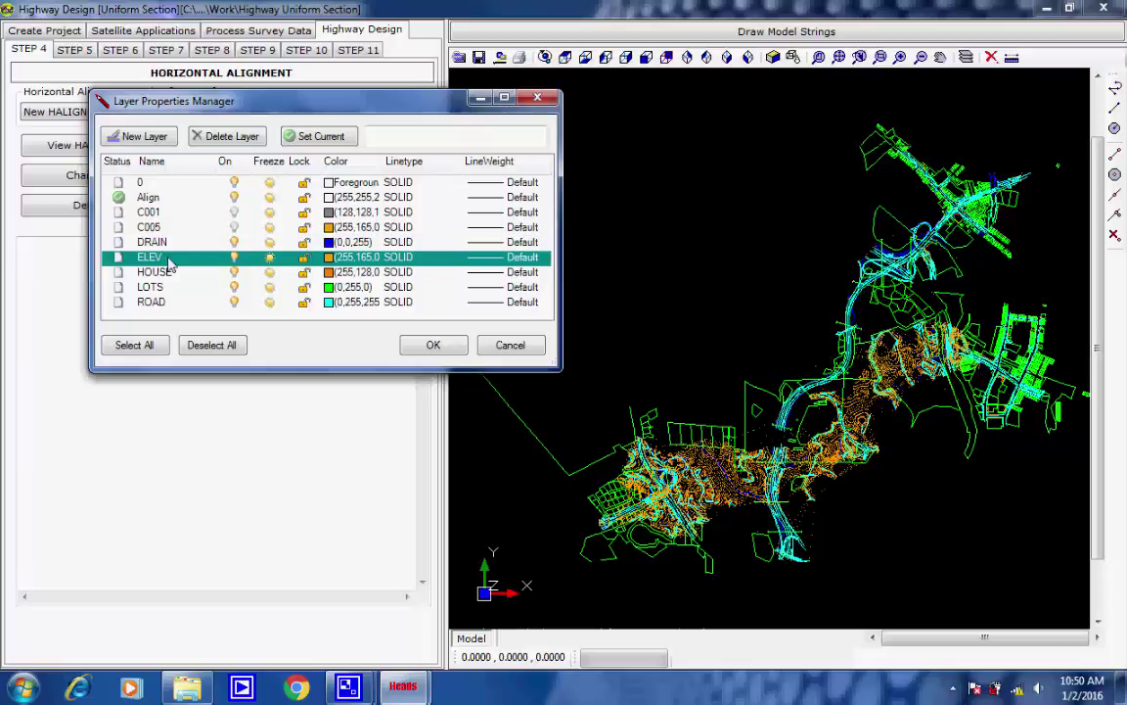
{"action": "left_click", "coordinate": [233, 256]}
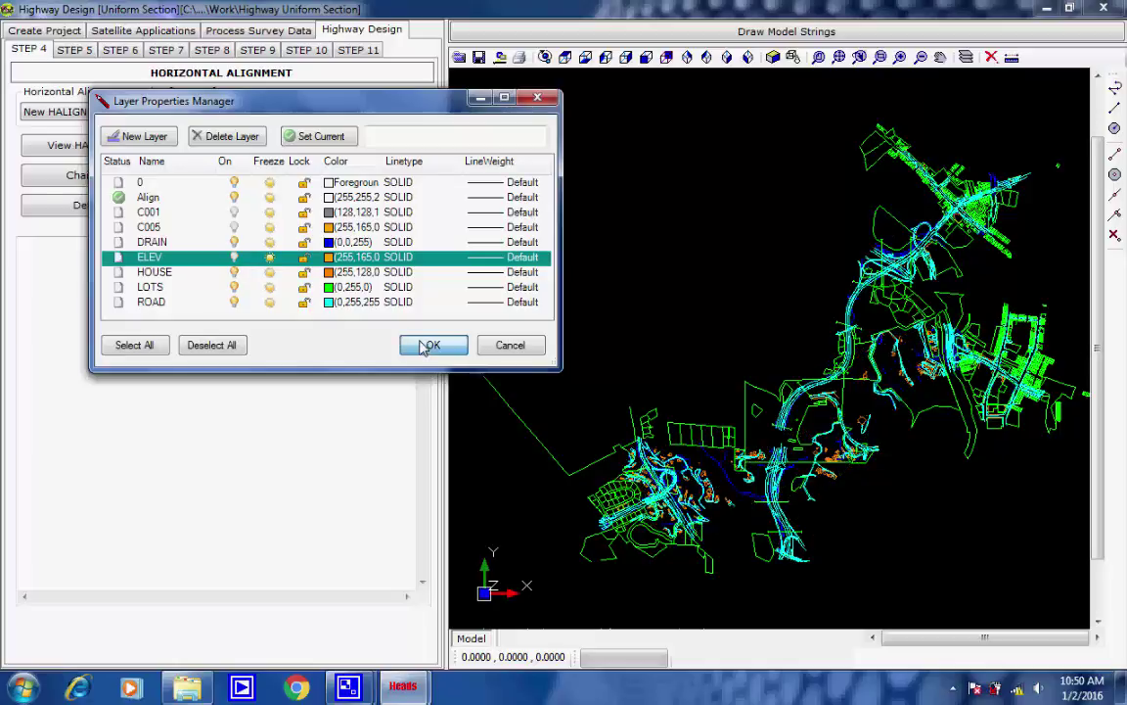
{"action": "left_click", "coordinate": [429, 346]}
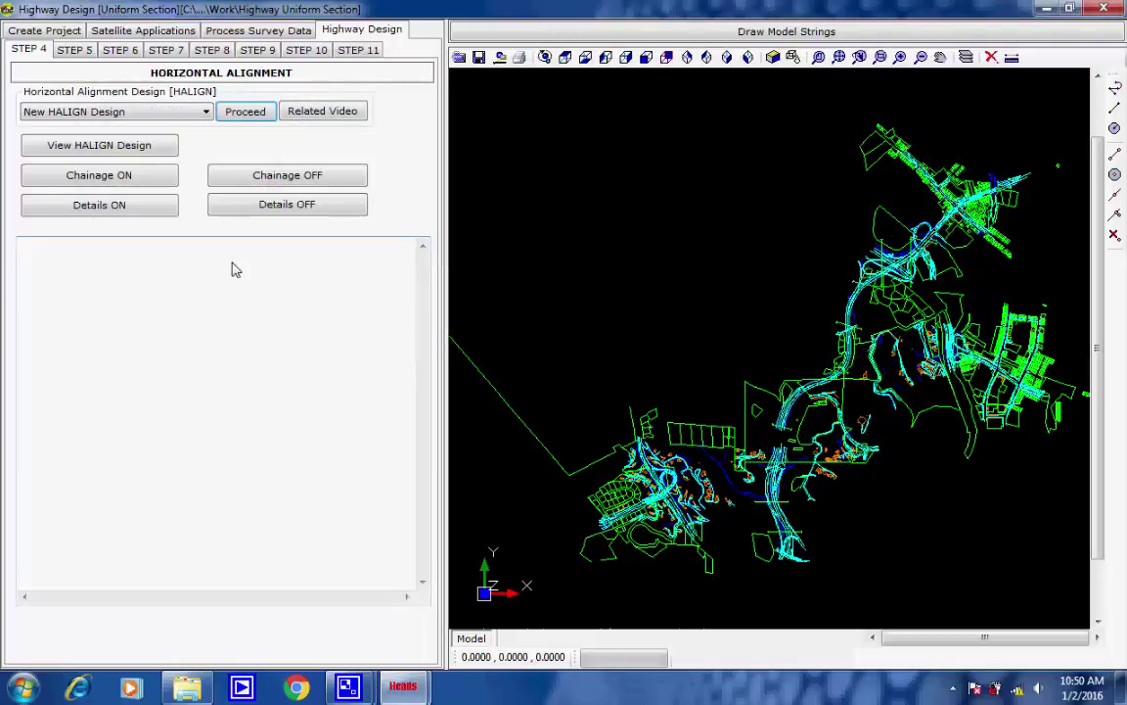
- Load the HALIGN design data and draw string M001 of the DESIGN model in the drawing
{"action": "left_click", "coordinate": [73, 147]}
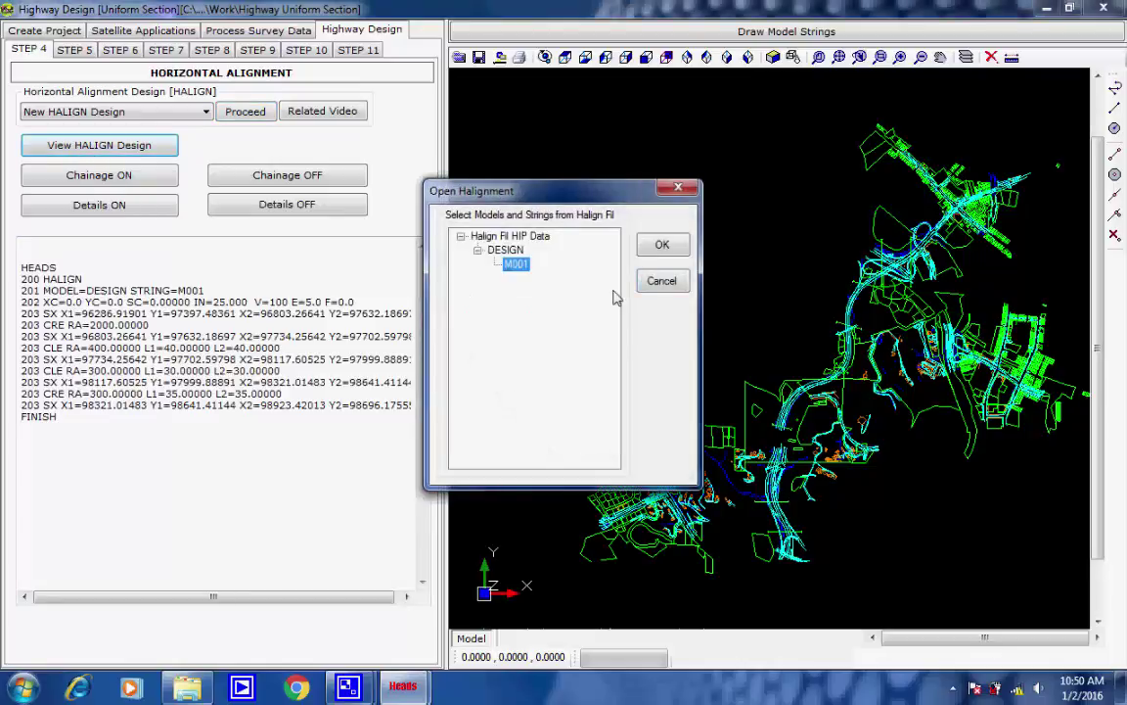
{"action": "left_click", "coordinate": [656, 251]}
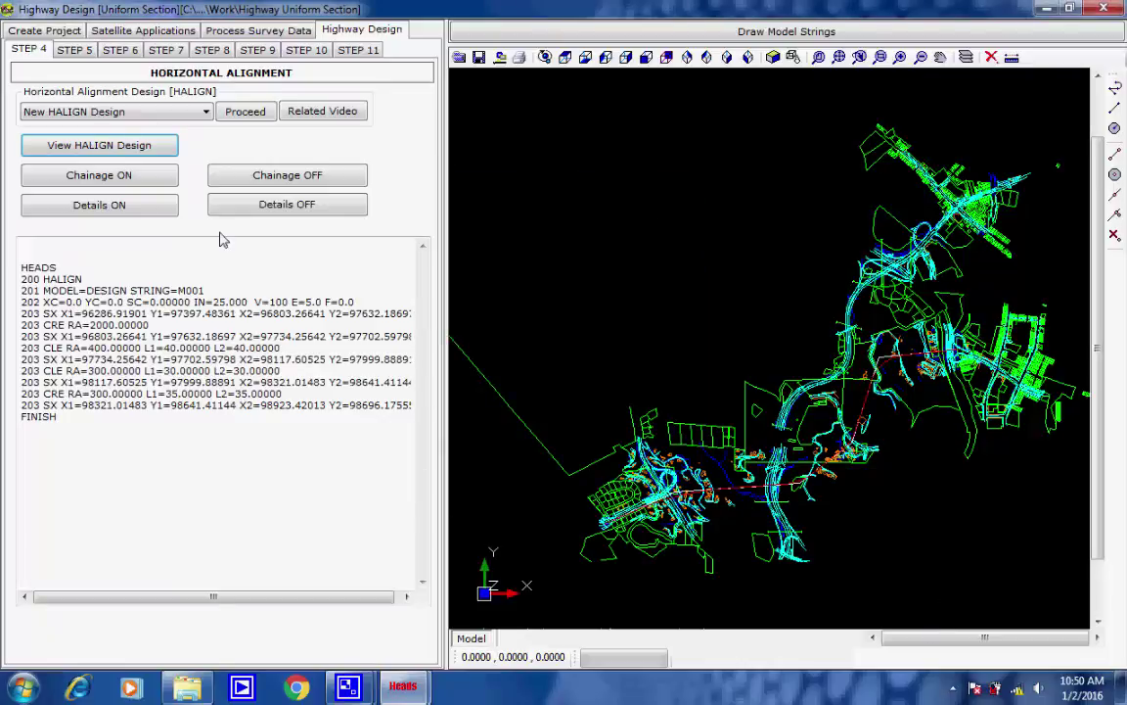
- Display M001 chainages at interval 100 in XXXX+YYY format on the right side, plus all alignment details, both with 5 mm text
{"action": "left_click", "coordinate": [137, 177]}
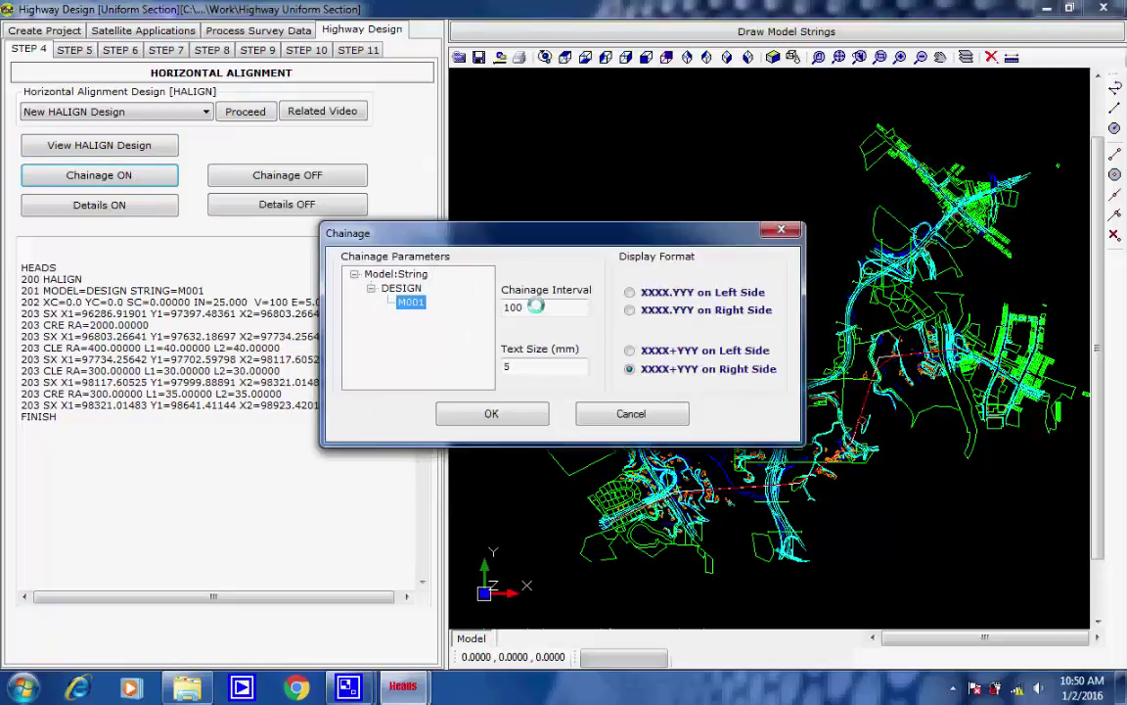
{"action": "left_click_drag", "start_coordinate": [536, 305], "coordinate": [473, 310]}
{"action": "left_click", "coordinate": [539, 308]}
{"action": "left_click", "coordinate": [505, 368]}
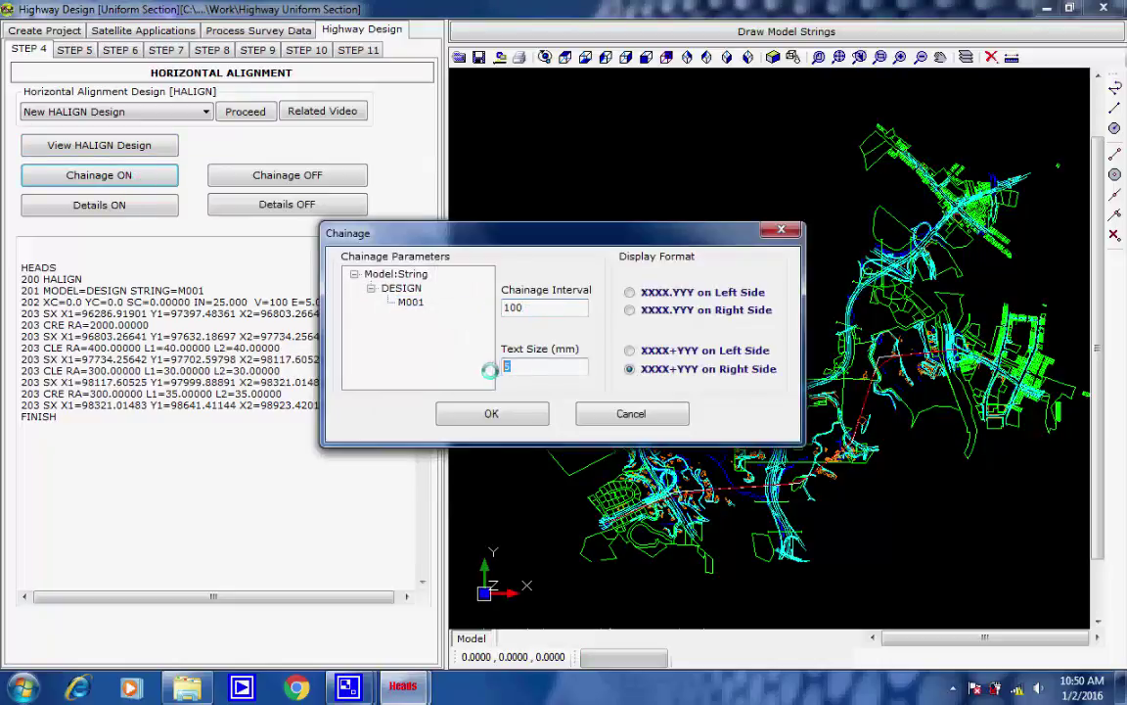
{"action": "left_click", "coordinate": [496, 414]}
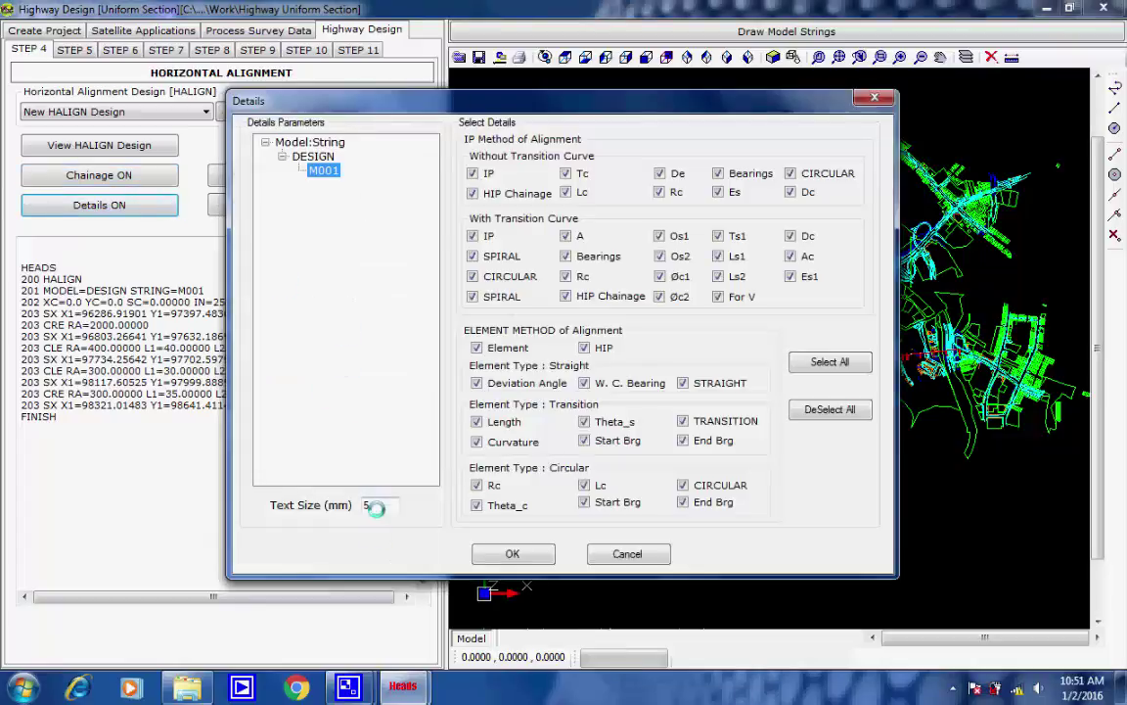
{"action": "left_click", "coordinate": [512, 554]}
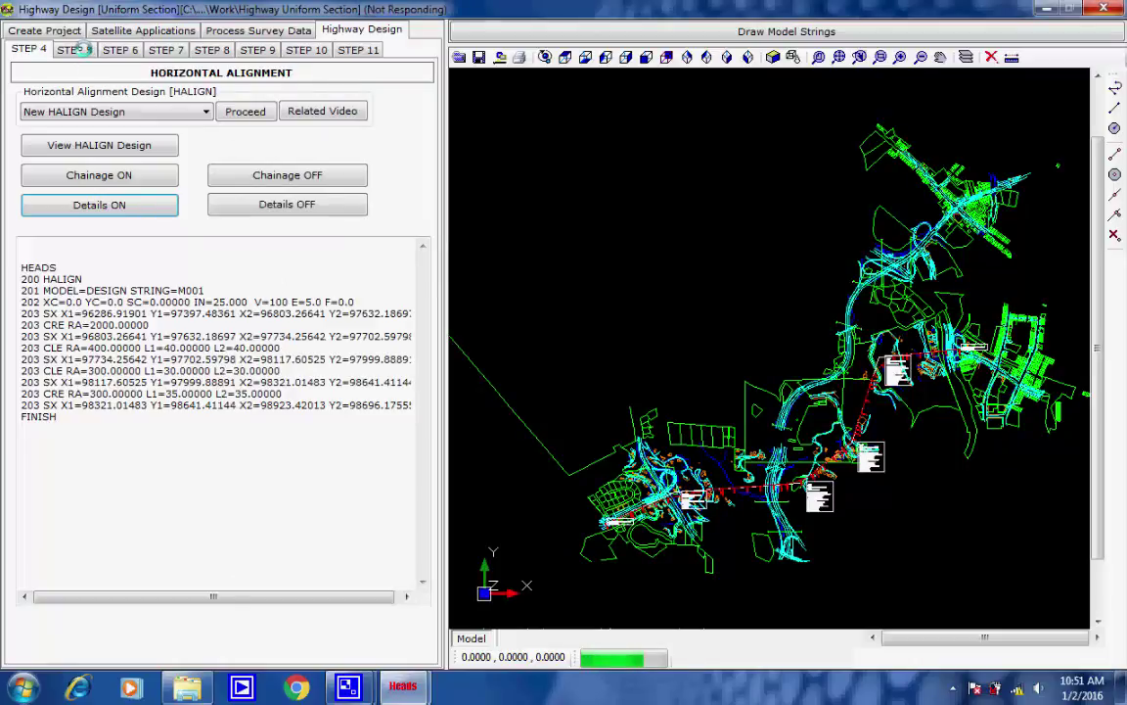
- Preview typical cross sections TCS02, TCS04, TCS07 and TCS06 for the highway's cross section schedule
{"action": "left_click", "coordinate": [83, 48]}
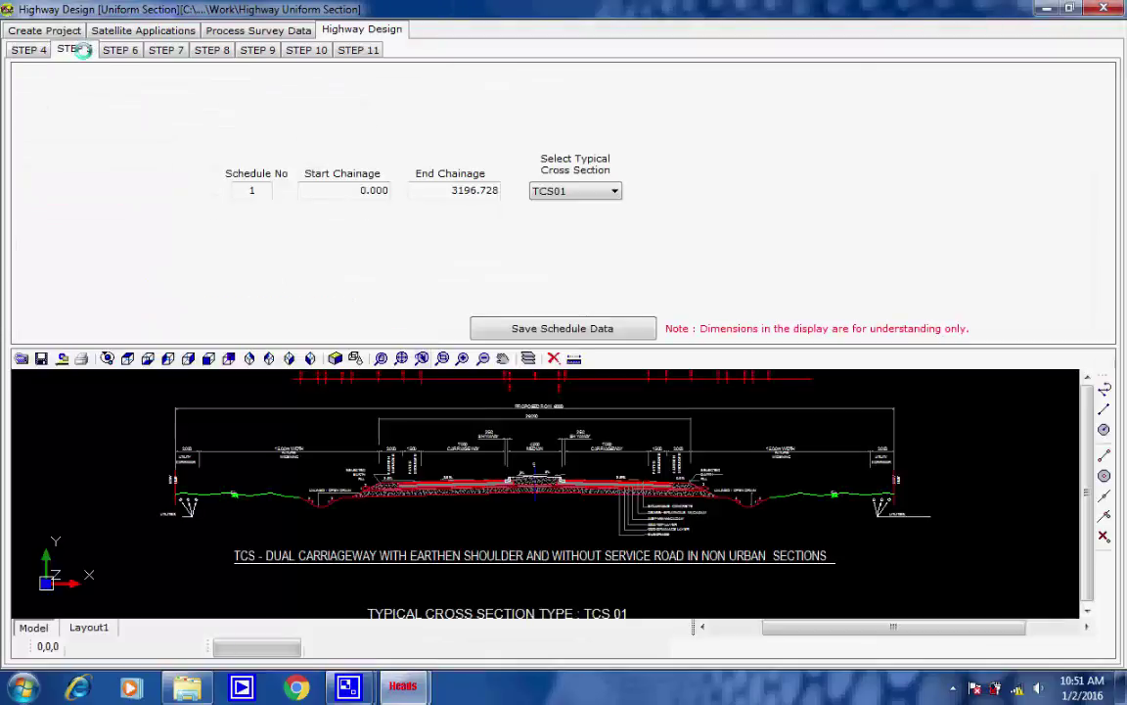
{"action": "left_click", "coordinate": [613, 191]}
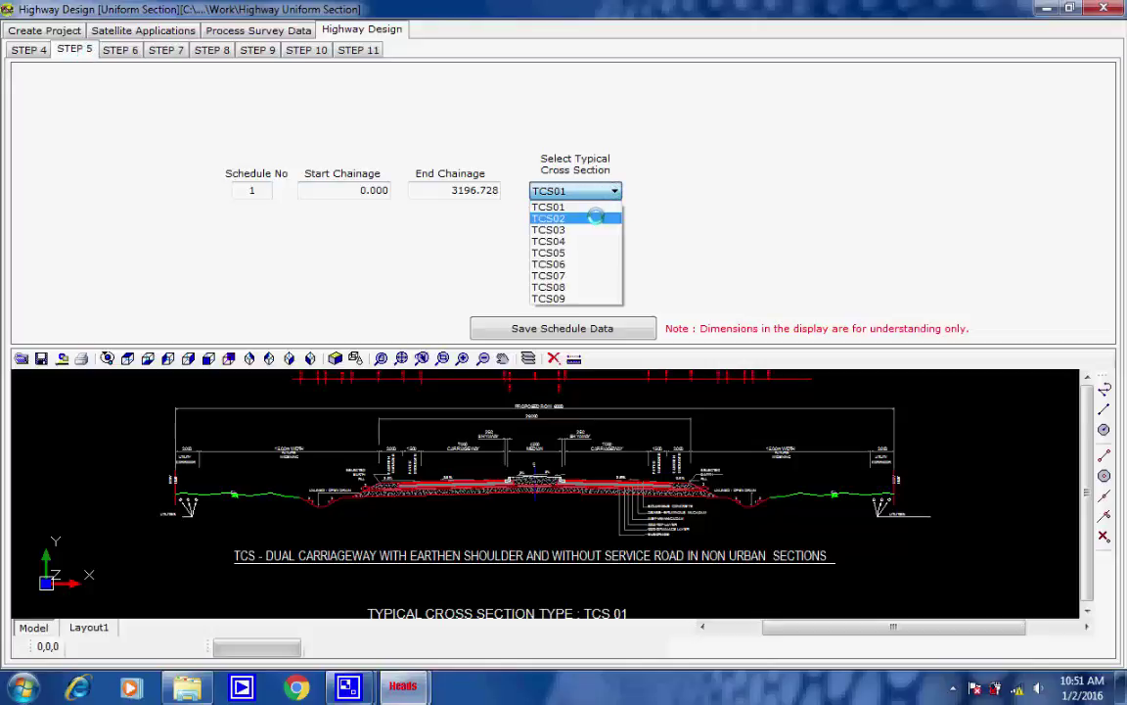
{"action": "left_click", "coordinate": [594, 217]}
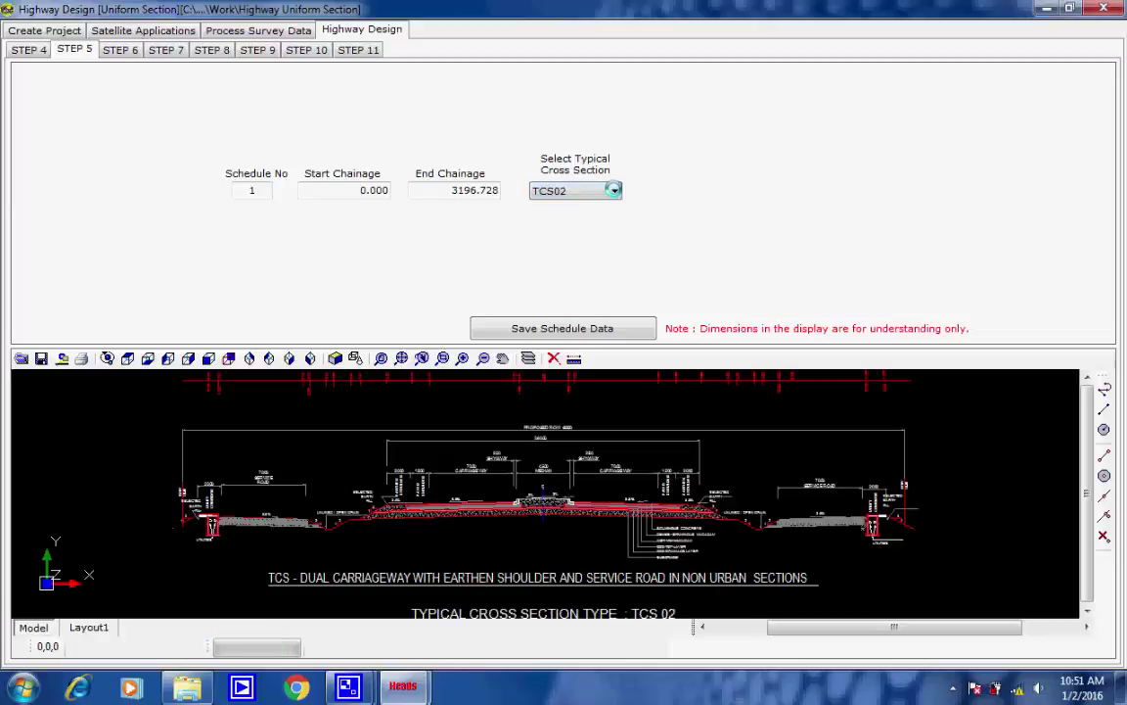
{"action": "left_click", "coordinate": [614, 190]}
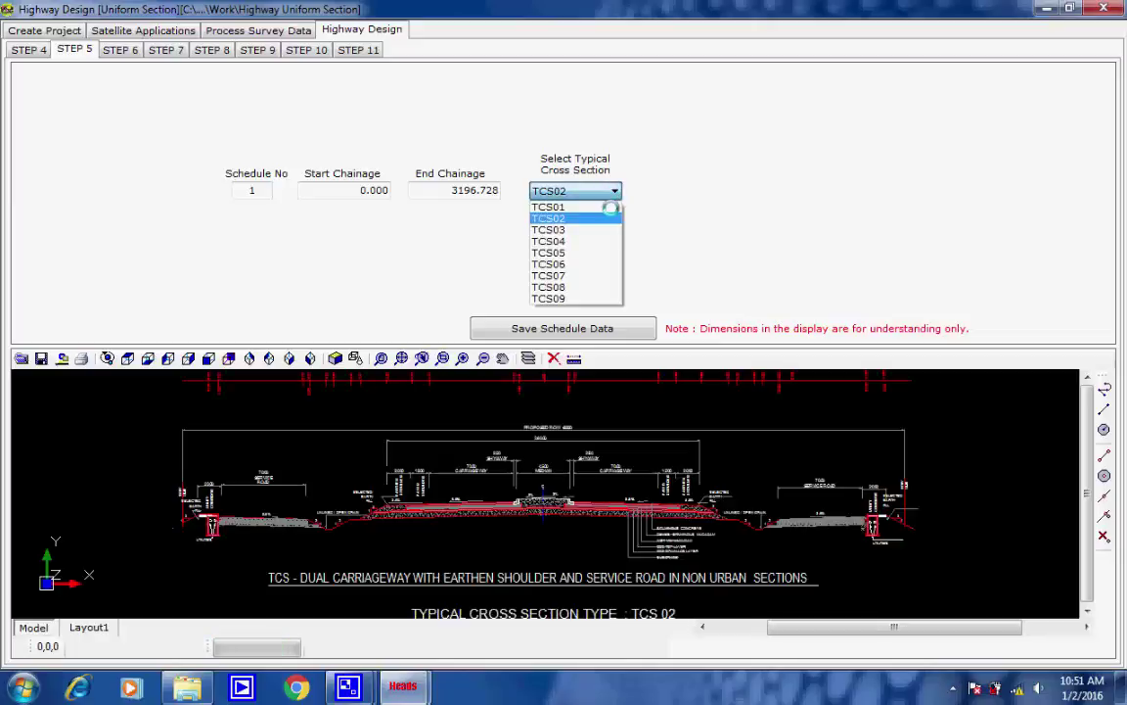
{"action": "left_click", "coordinate": [600, 241]}
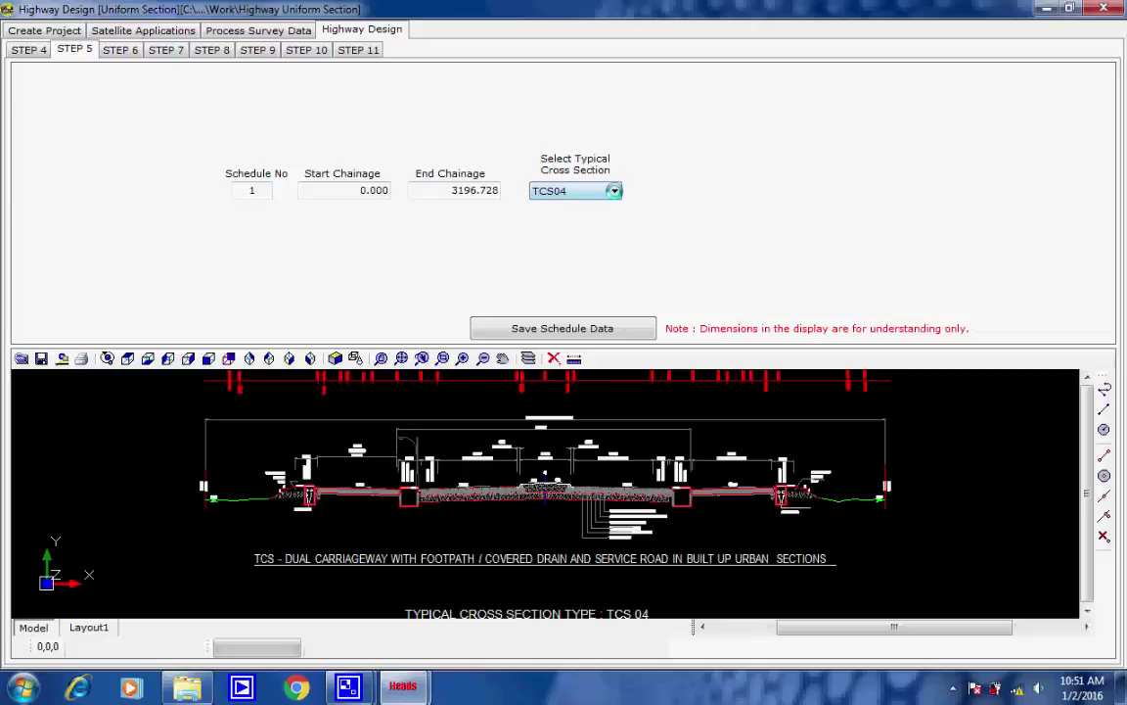
{"action": "left_click", "coordinate": [614, 191]}
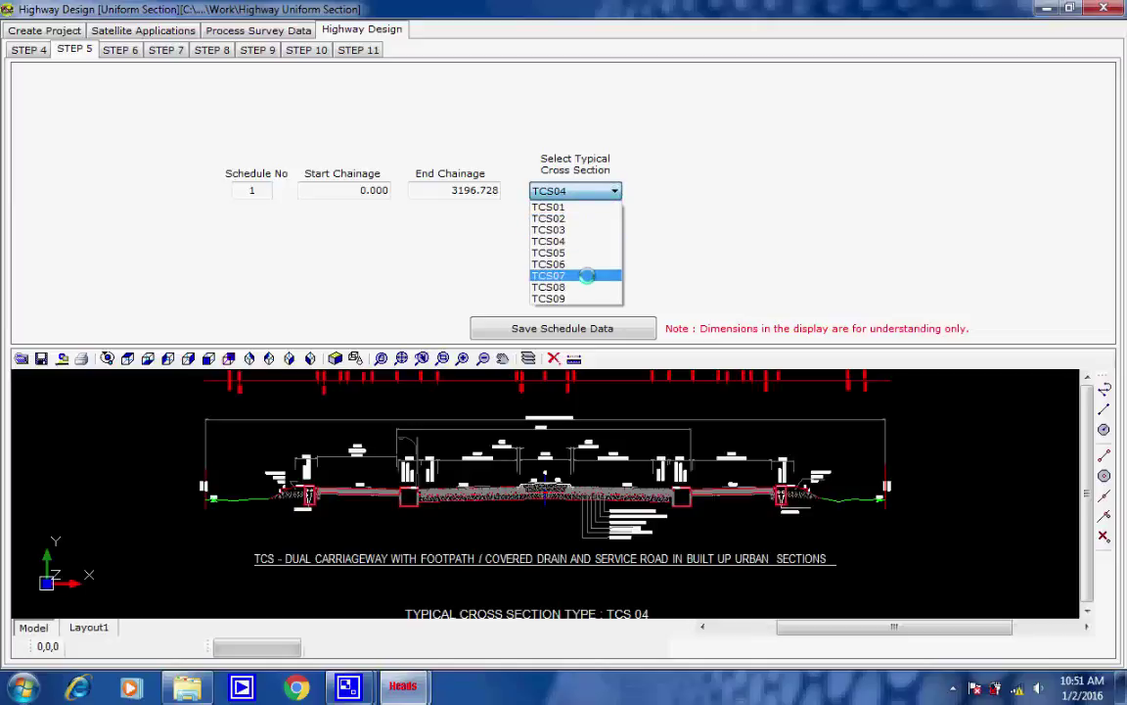
{"action": "left_click", "coordinate": [587, 276]}
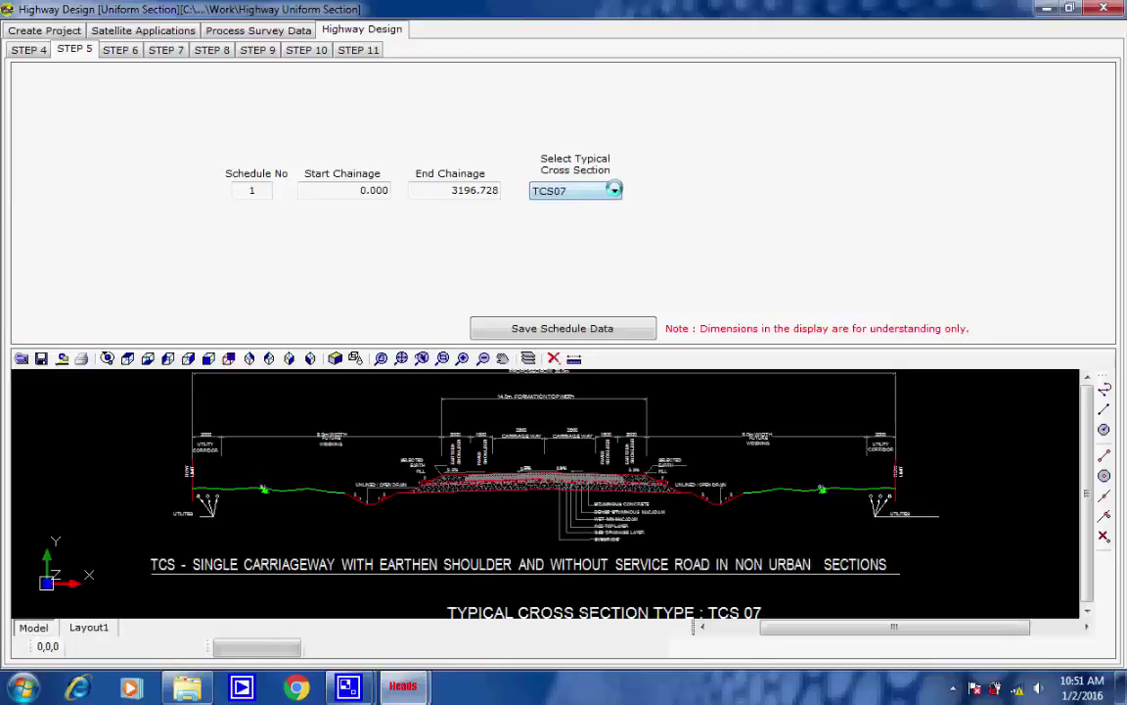
{"action": "left_click", "coordinate": [614, 190]}
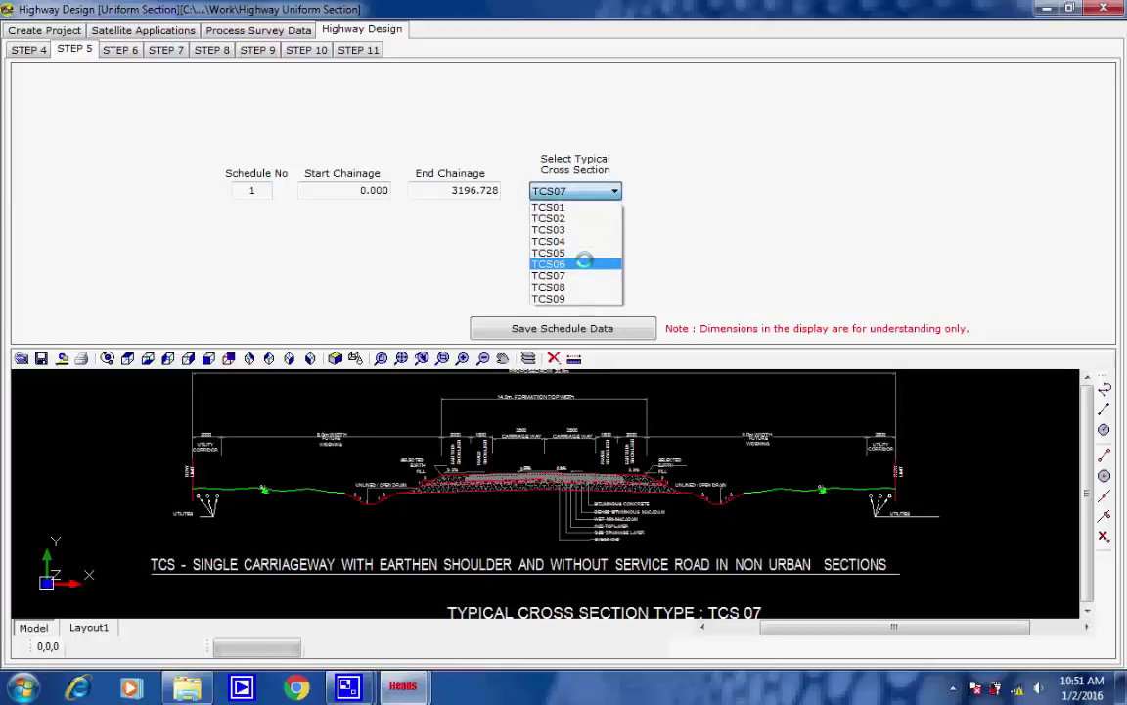
{"action": "left_click", "coordinate": [584, 264]}
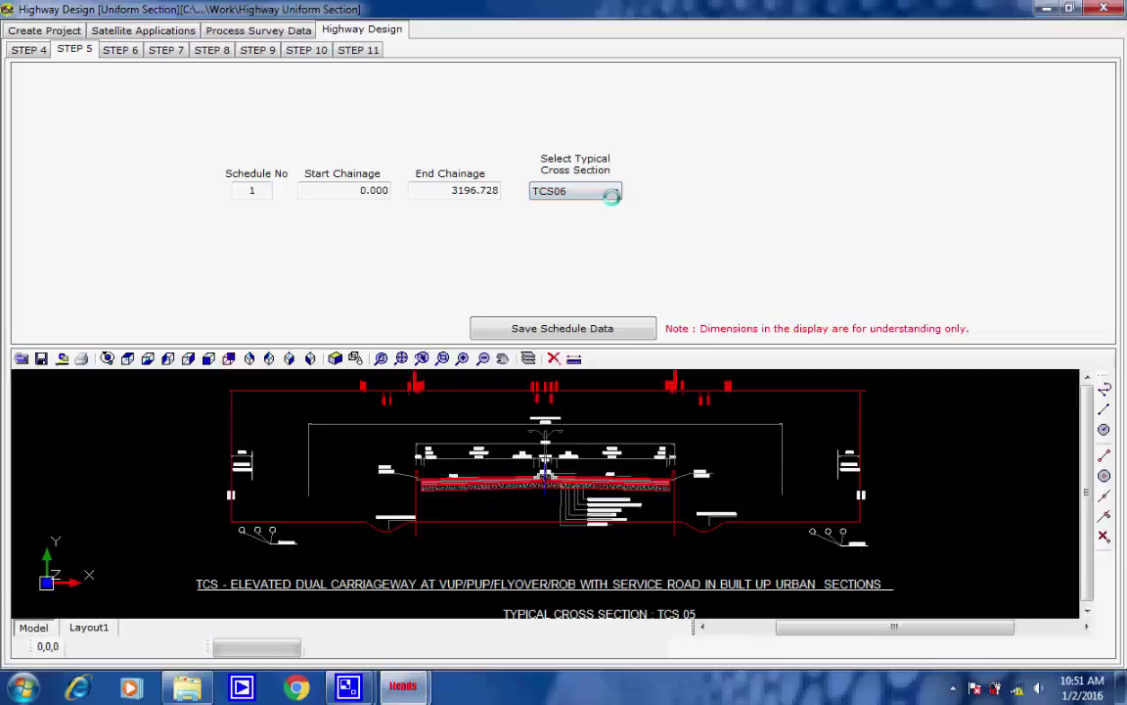
- Assign typical cross section TCS01 to schedule 1, from chainage 0.000 to 3196.728, and save the schedule data
{"action": "left_click", "coordinate": [613, 192]}
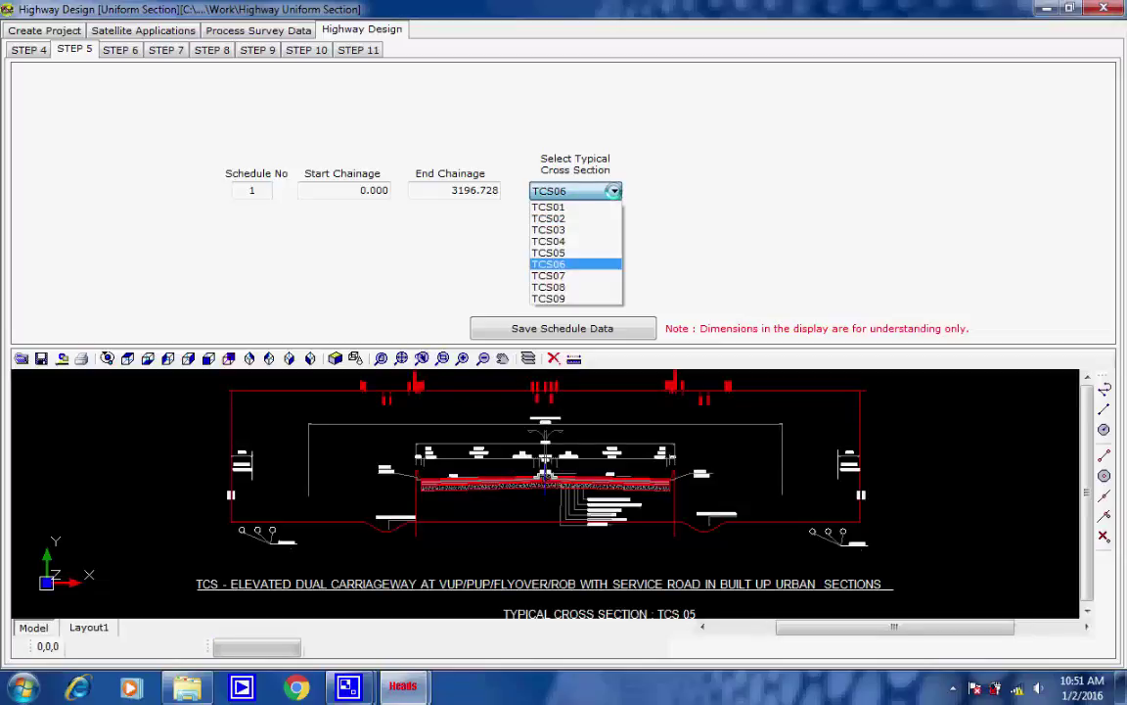
{"action": "left_click", "coordinate": [590, 206]}
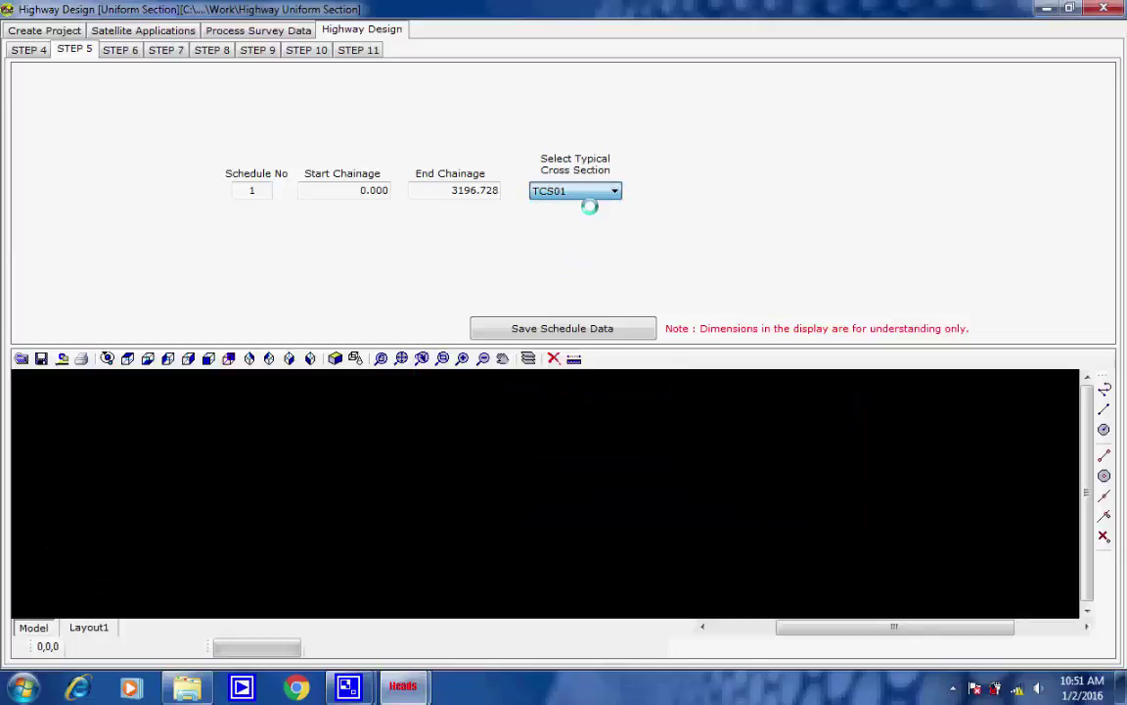
{"action": "left_click_drag", "start_coordinate": [362, 189], "coordinate": [496, 190]}
{"action": "left_click", "coordinate": [378, 189]}
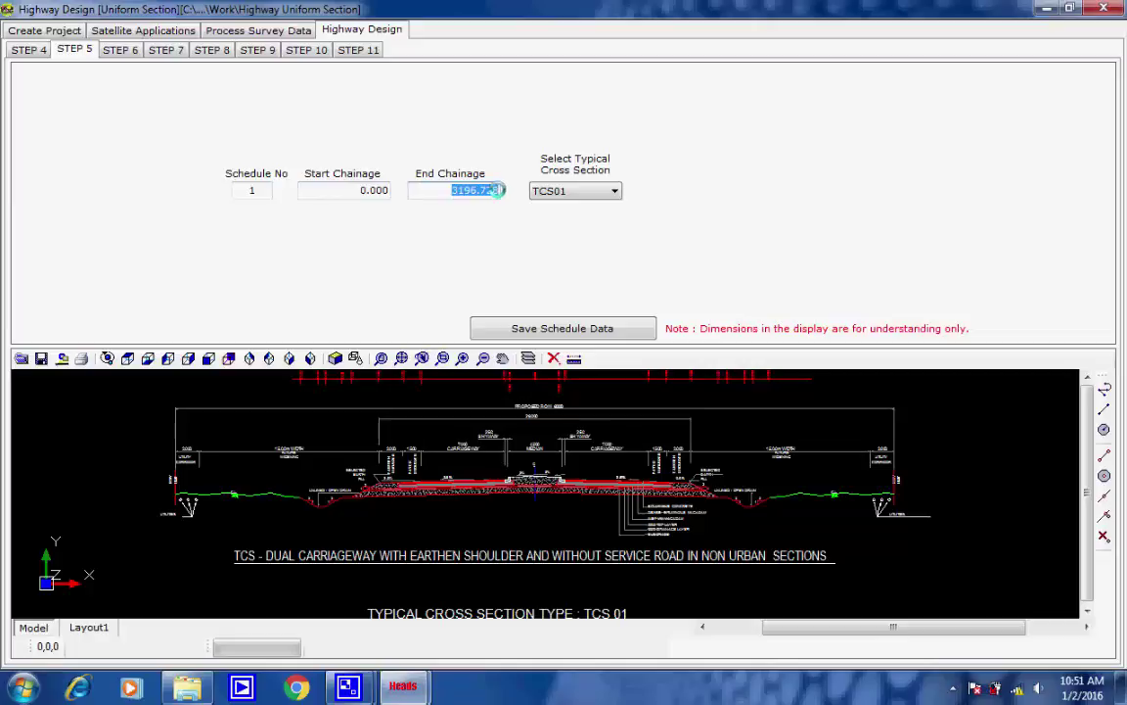
{"action": "left_click", "coordinate": [496, 190]}
{"action": "left_click", "coordinate": [525, 328]}
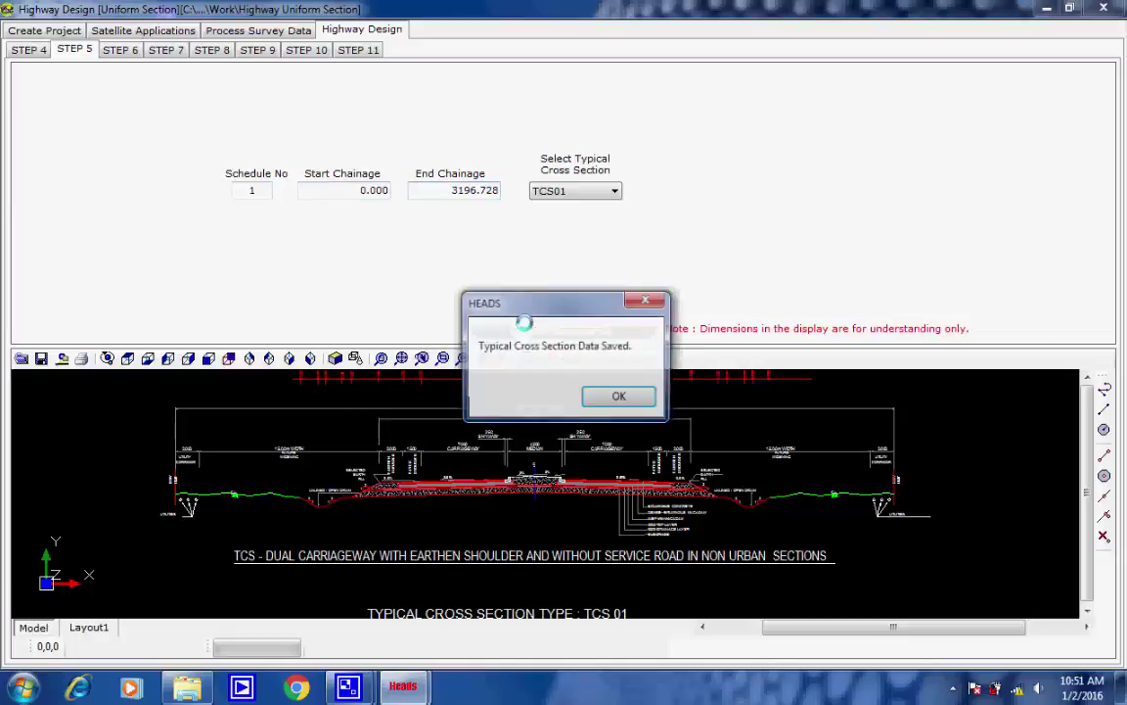
{"action": "left_click", "coordinate": [597, 392]}
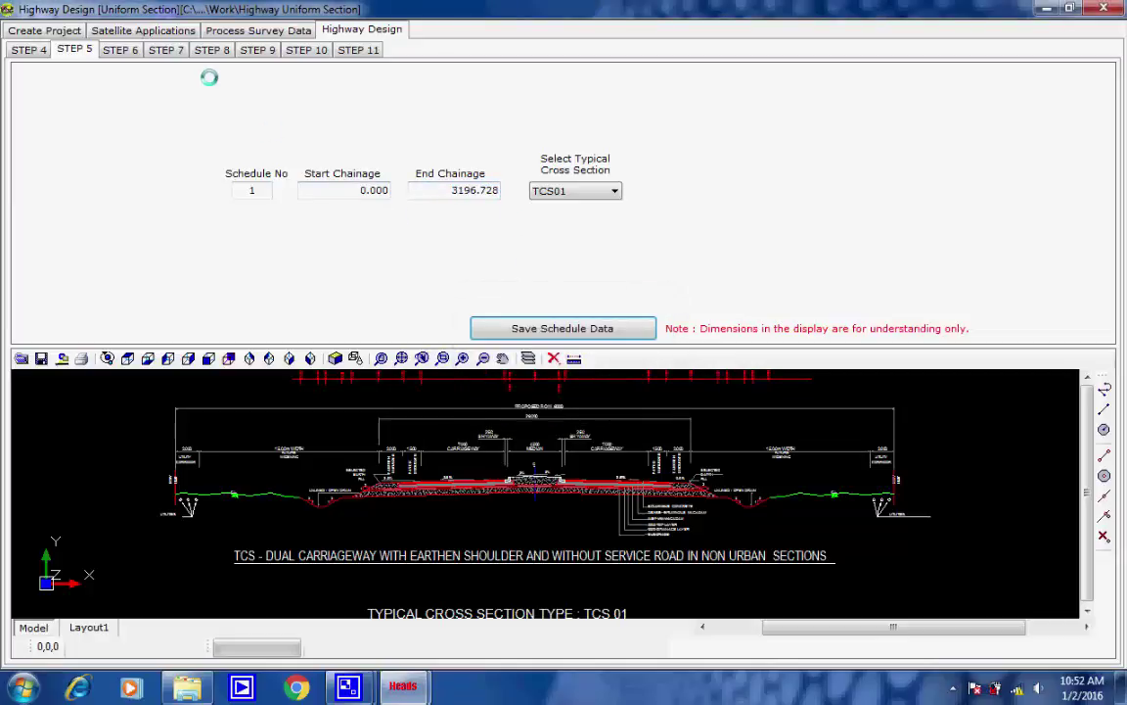
- Create the ground long section along the alignment for the vertical profile design
{"action": "left_click", "coordinate": [121, 49]}
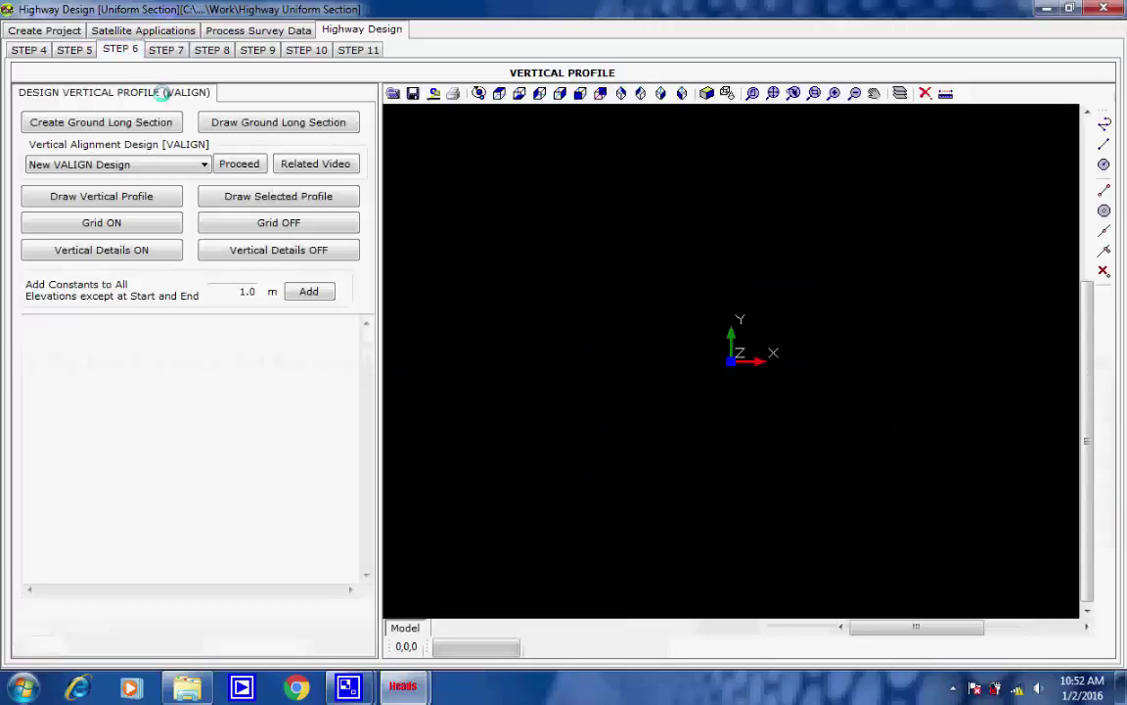
{"action": "left_click", "coordinate": [114, 123]}
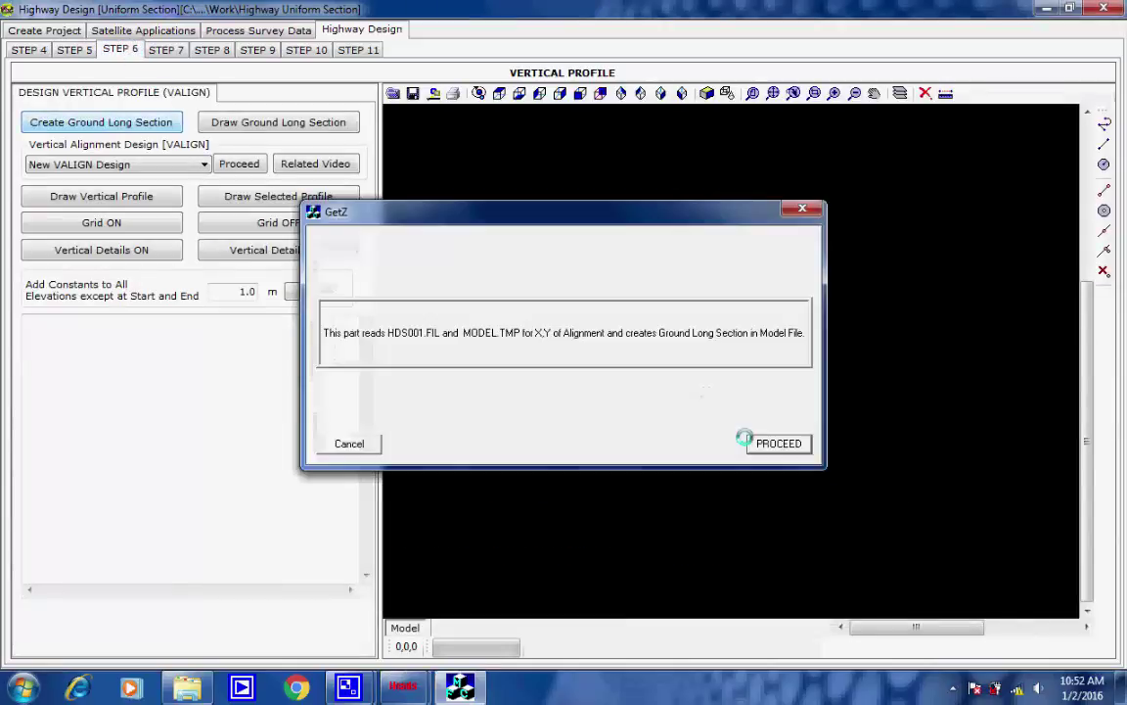
{"action": "left_click", "coordinate": [760, 442]}
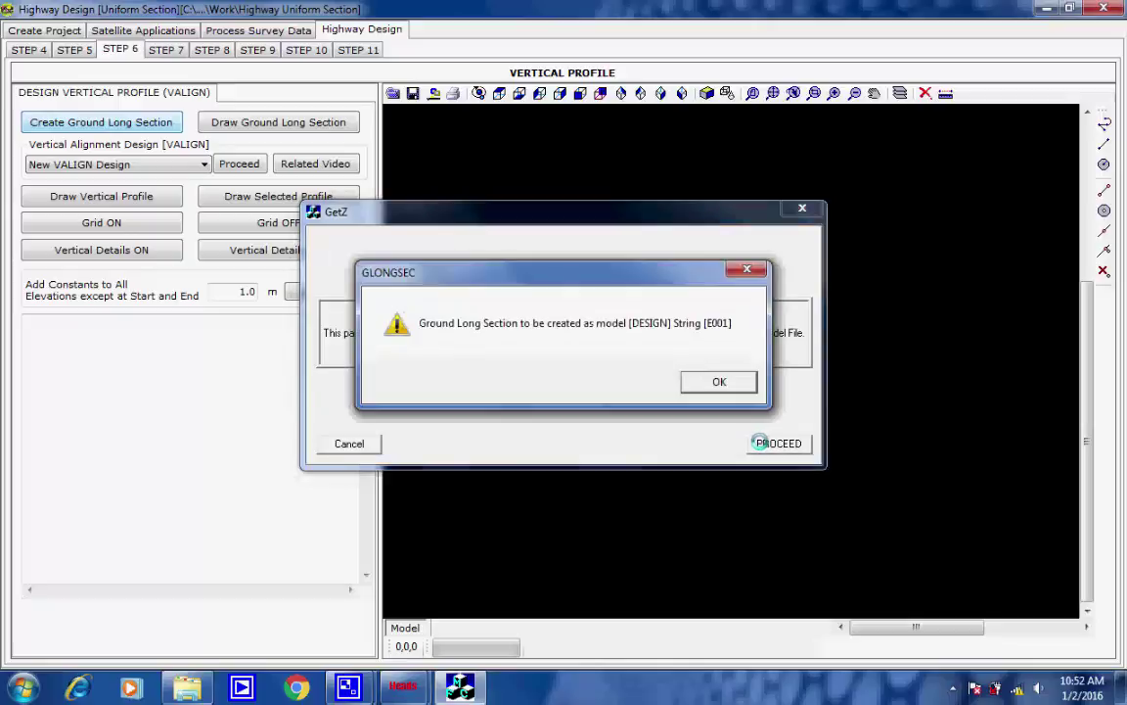
{"action": "left_click", "coordinate": [715, 382]}
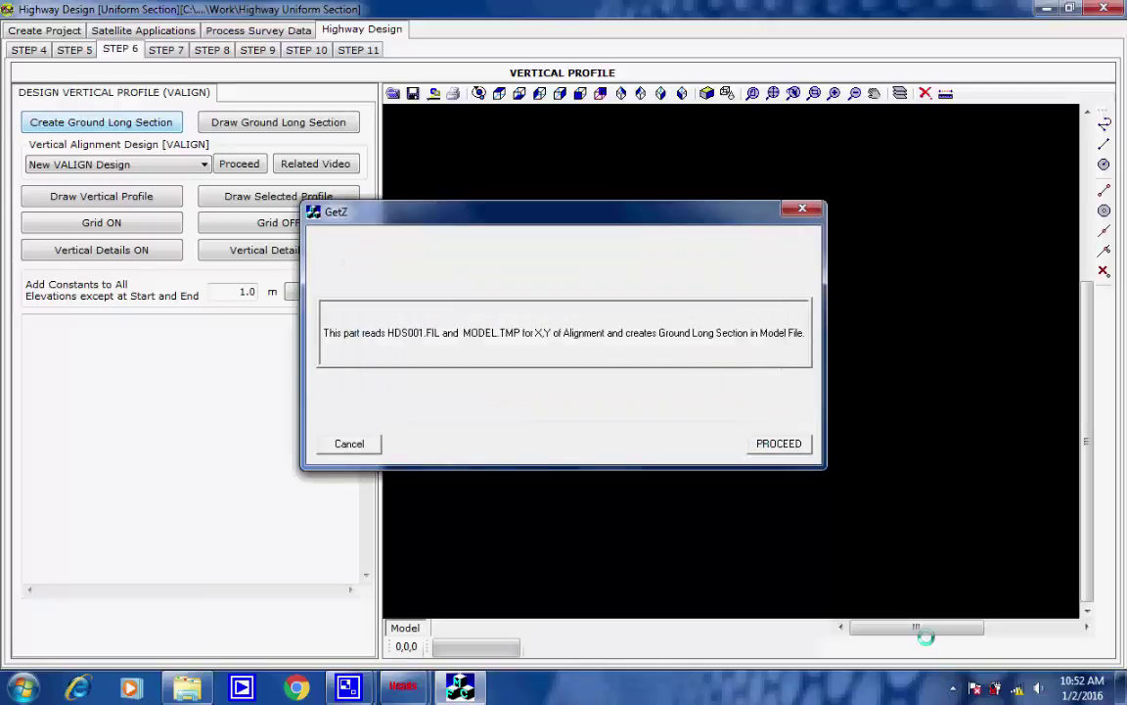
{"action": "left_click", "coordinate": [952, 688]}
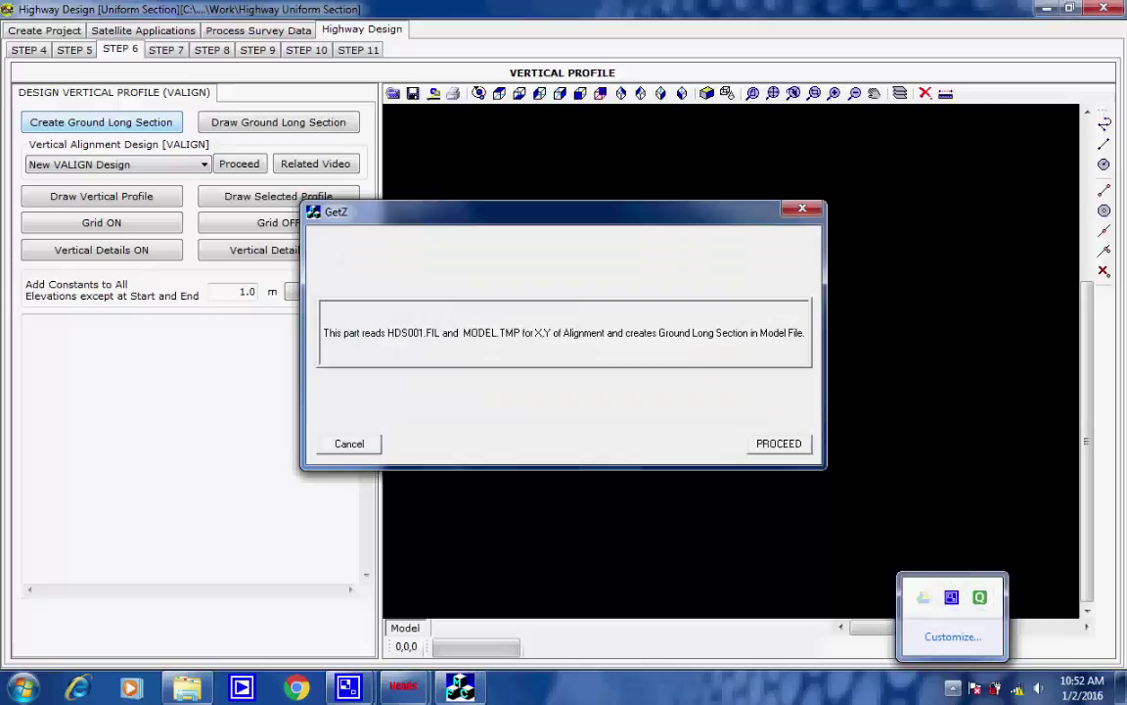
{"action": "left_click", "coordinate": [954, 602]}
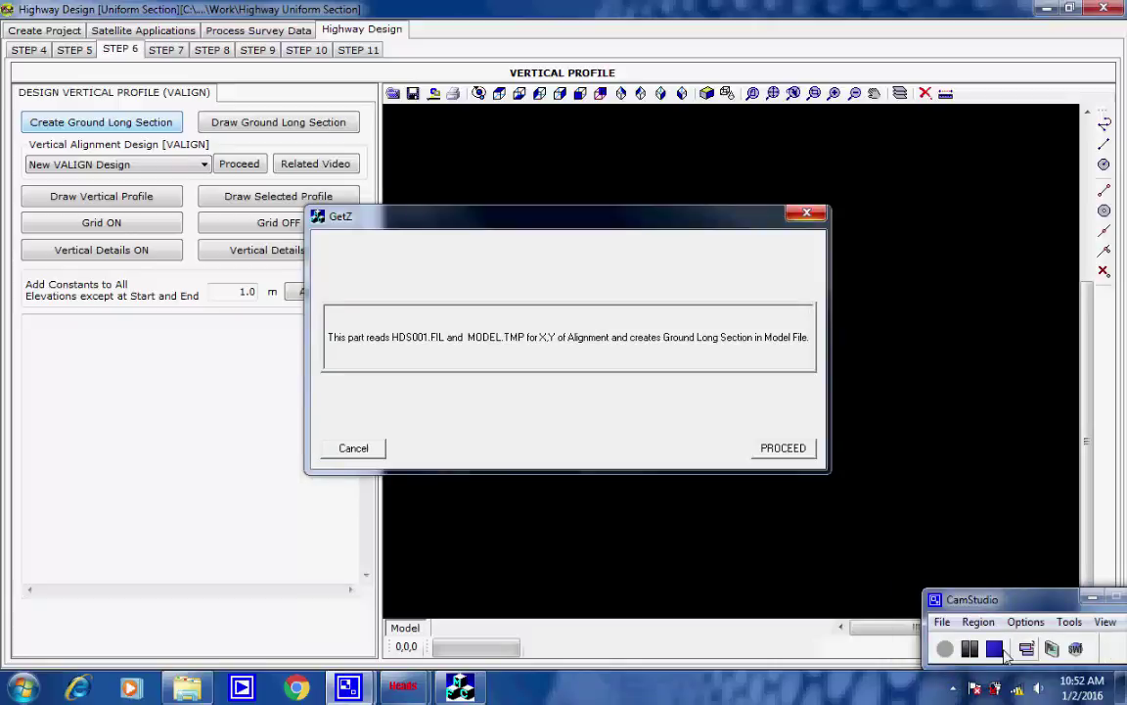
{"action": "left_click", "coordinate": [945, 648]}
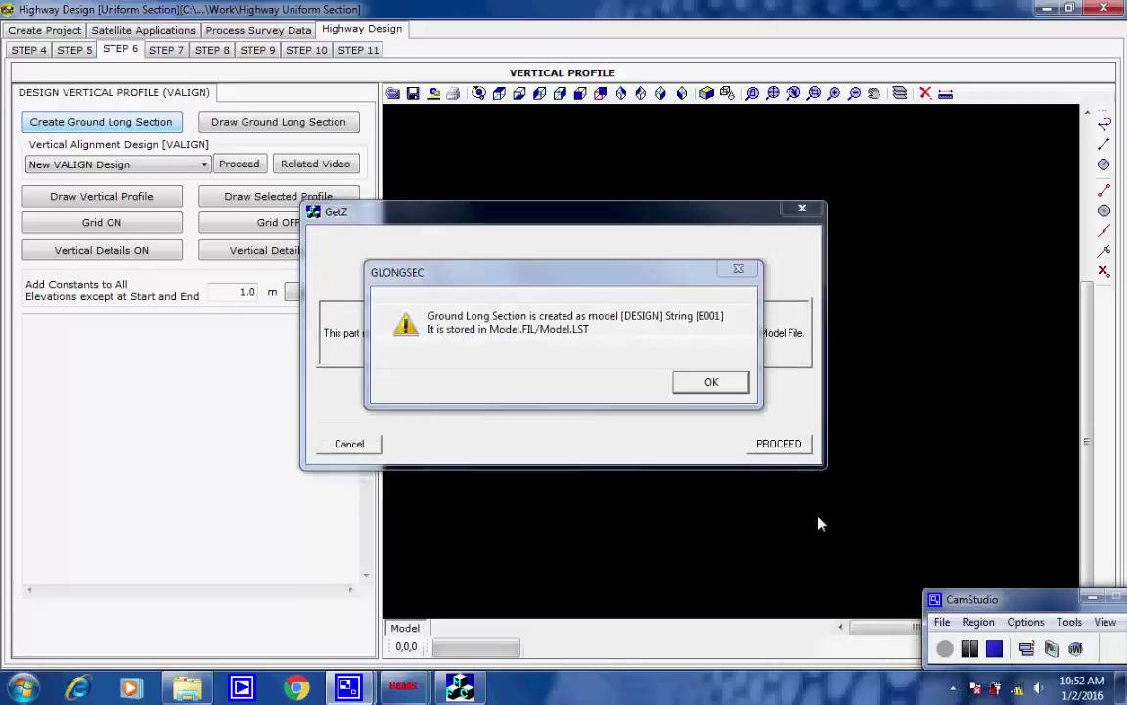
- Finish creating the ground long section and draw it with X scale 1 and Y scale 10
{"action": "left_click", "coordinate": [712, 381]}
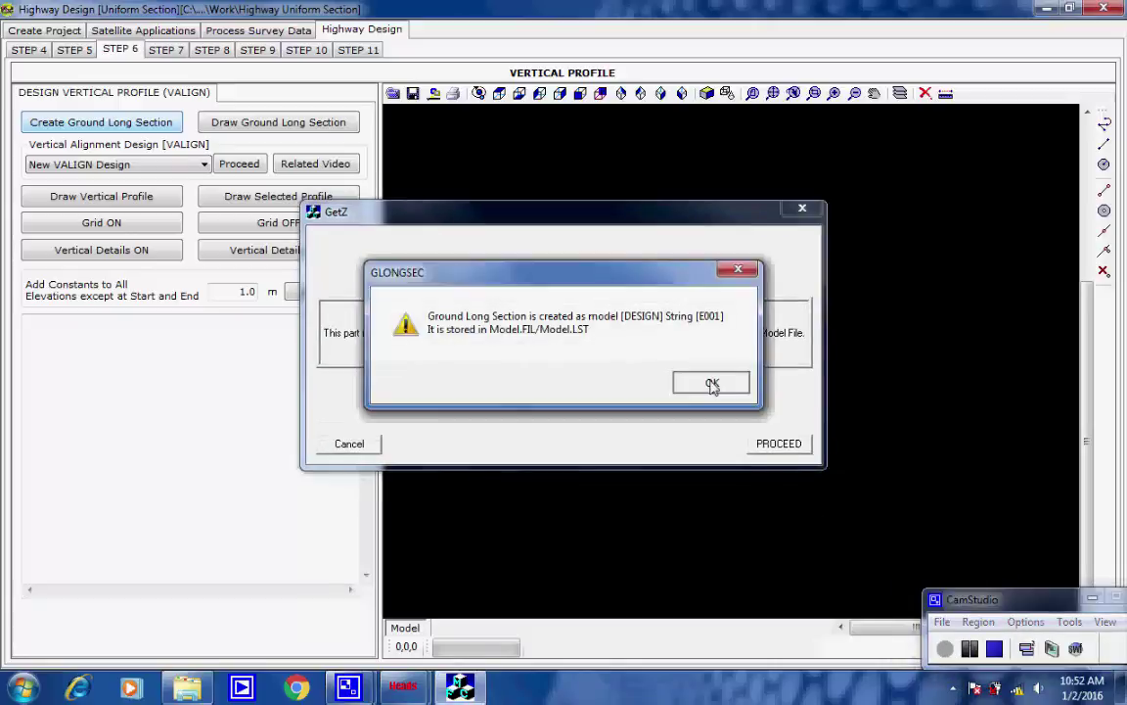
{"action": "left_click", "coordinate": [290, 128]}
{"action": "left_click", "coordinate": [591, 274]}
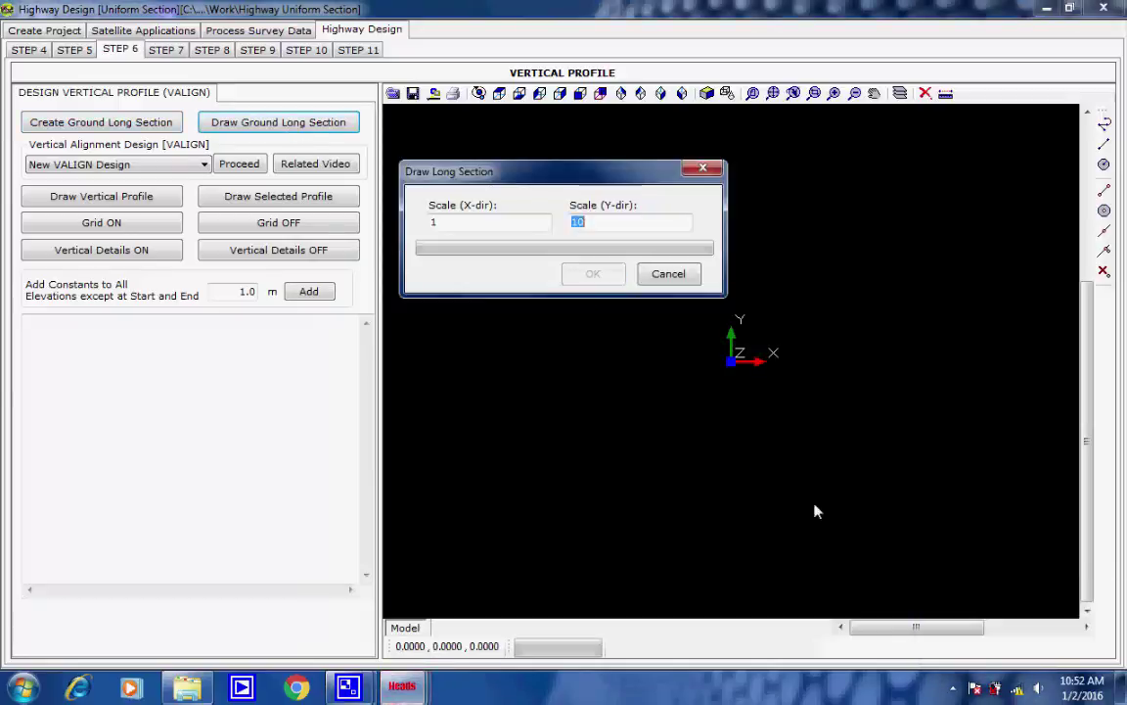
{"action": "left_click", "coordinate": [952, 688]}
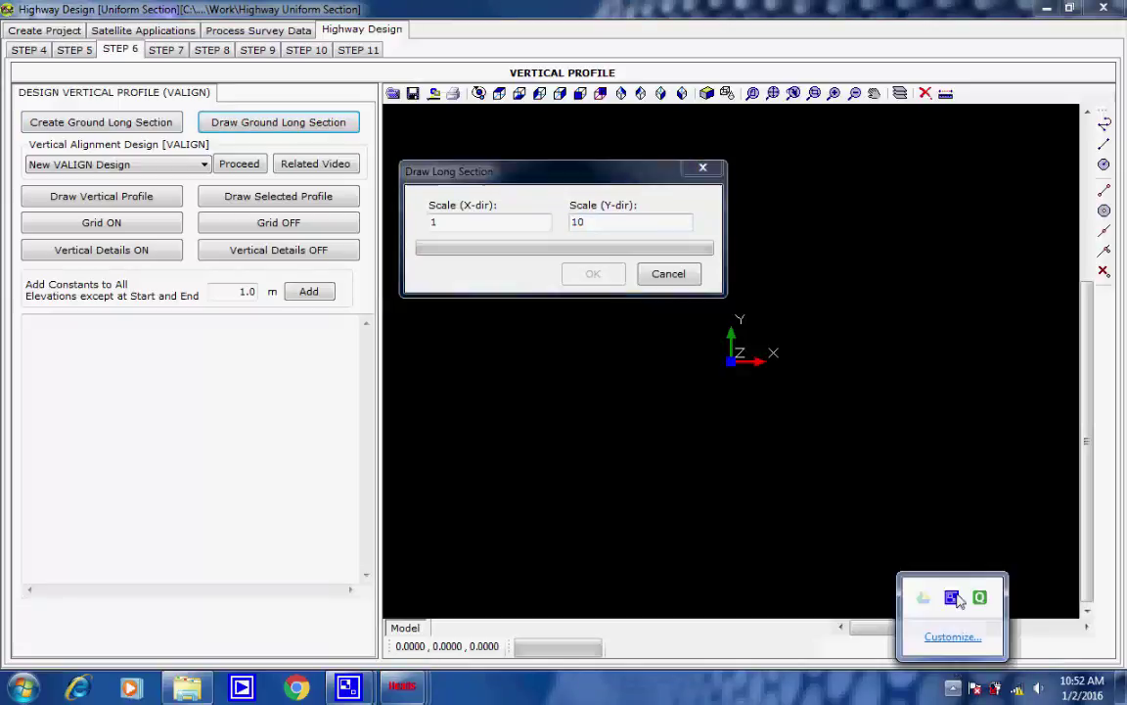
{"action": "left_click", "coordinate": [953, 598]}
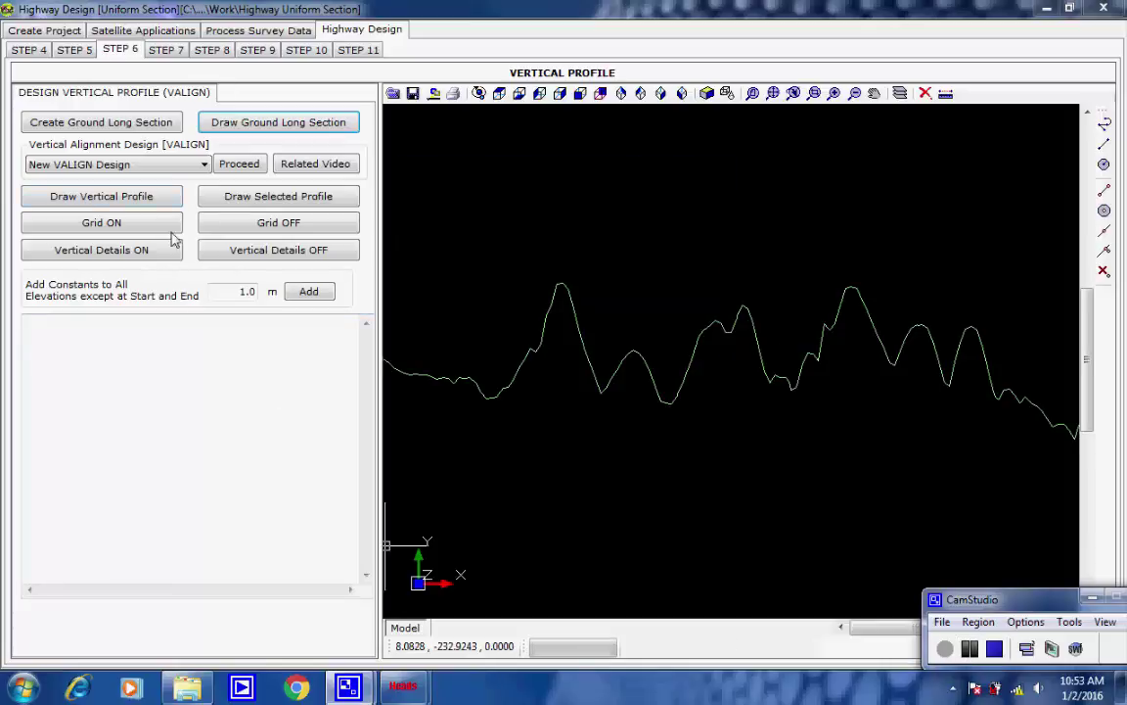
- Start a new VALIGN design in HEADS Viewer from the vertical profile stage
{"action": "left_click", "coordinate": [204, 164]}
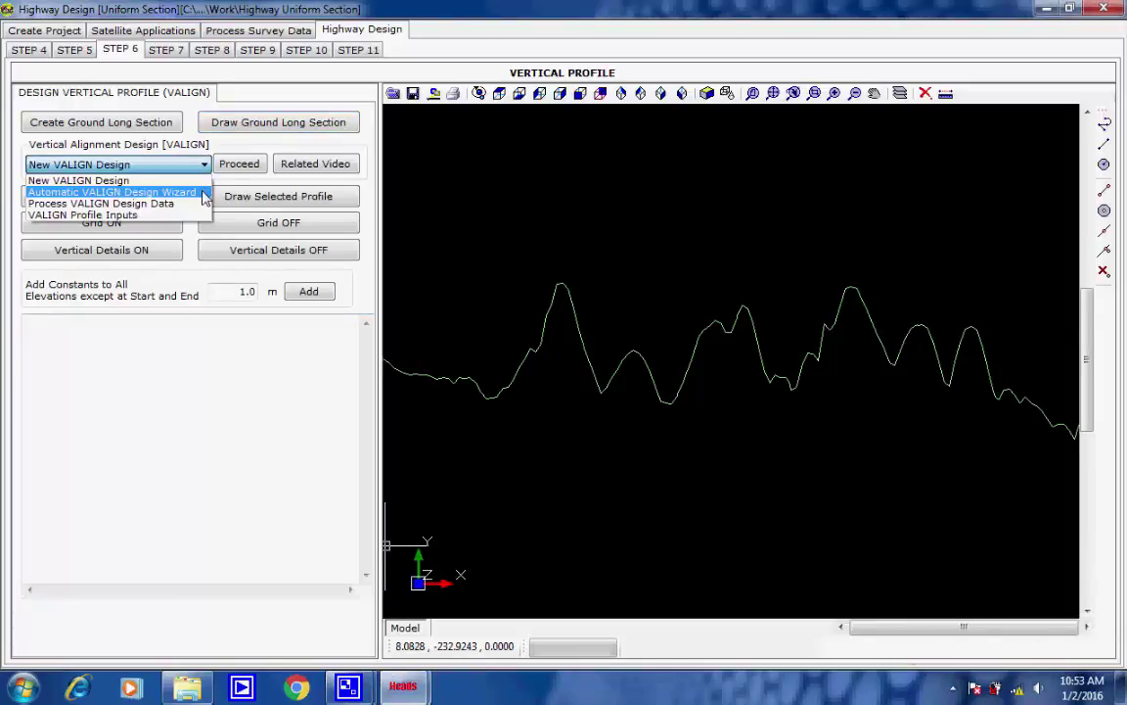
{"action": "left_click", "coordinate": [202, 164]}
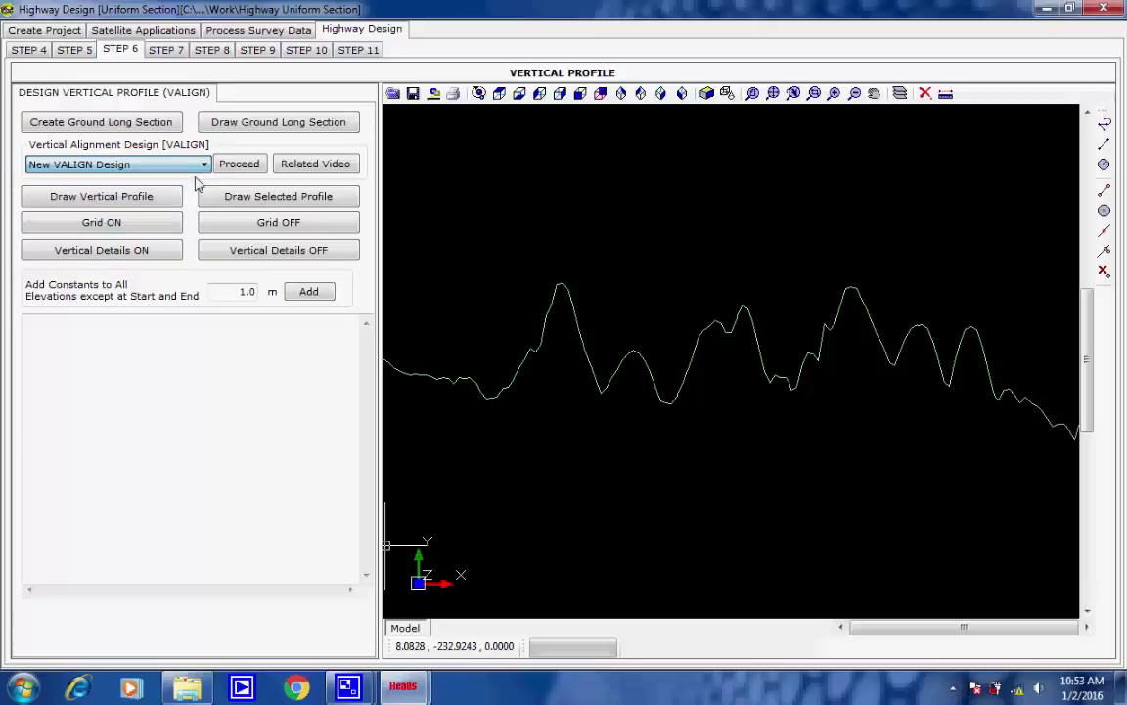
{"action": "left_click", "coordinate": [231, 167]}
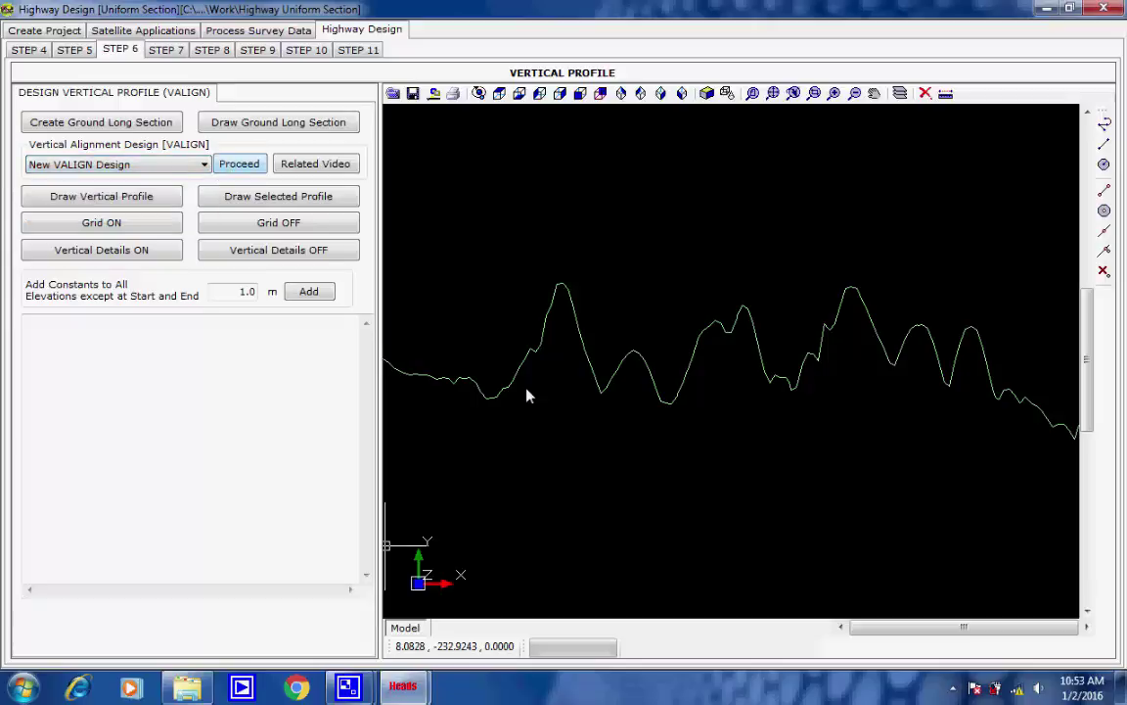
{"action": "left_click", "coordinate": [953, 687]}
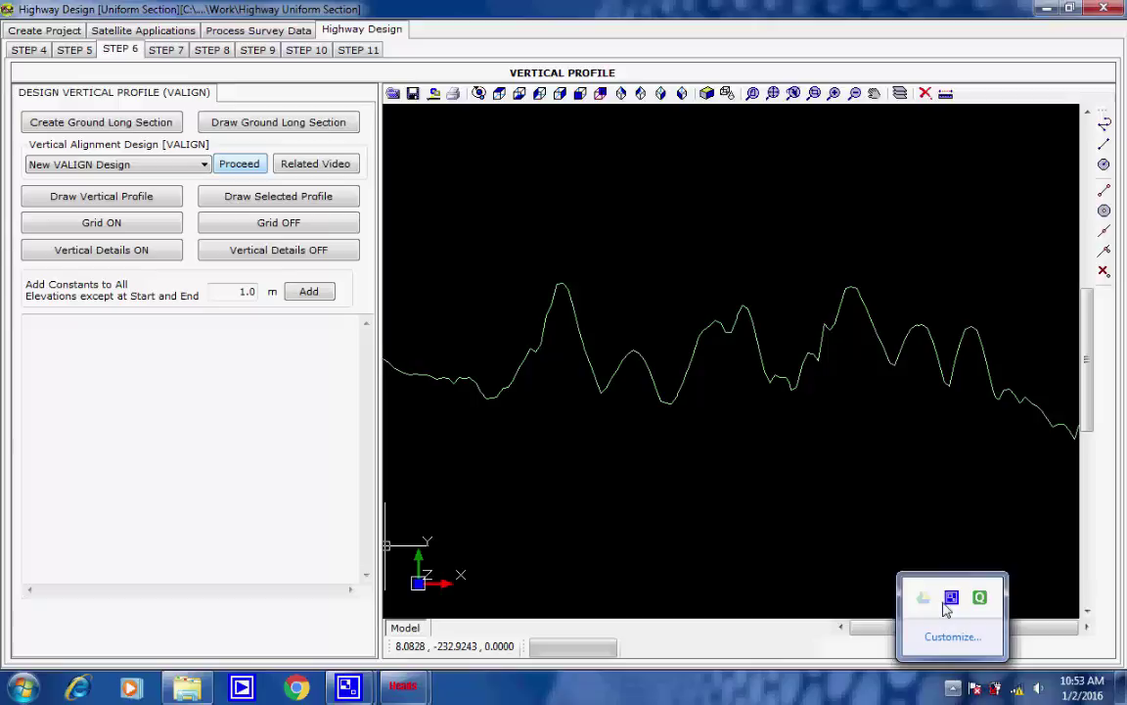
{"action": "left_click", "coordinate": [949, 600]}
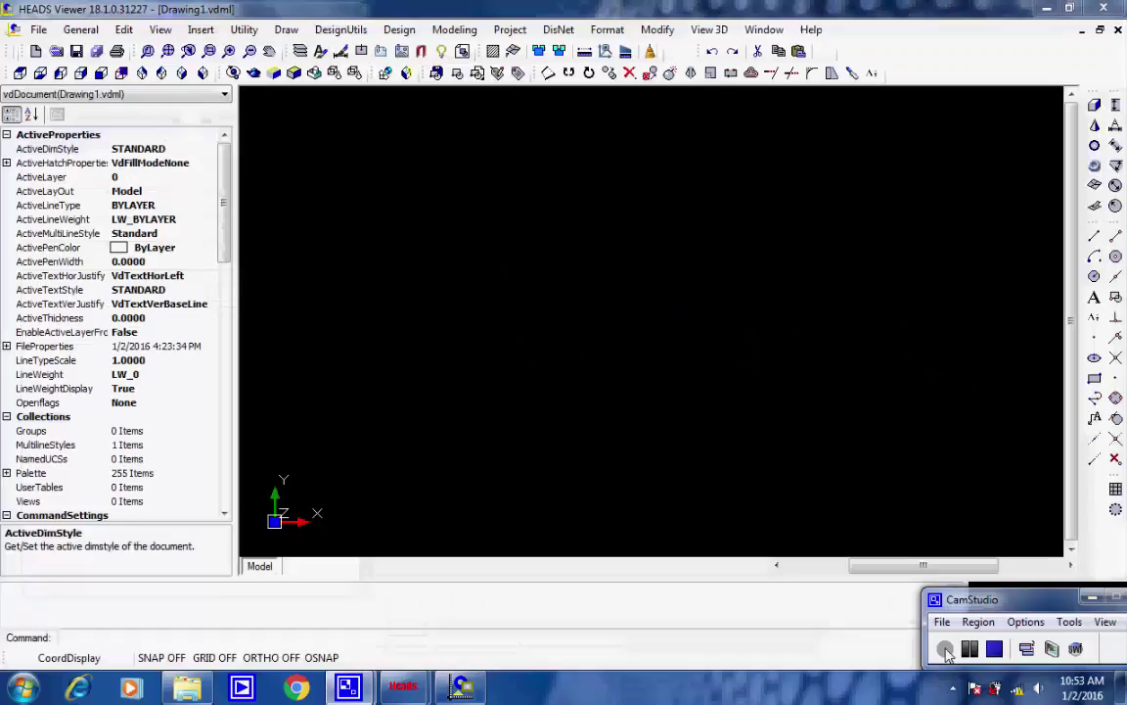
{"action": "left_click", "coordinate": [946, 651]}
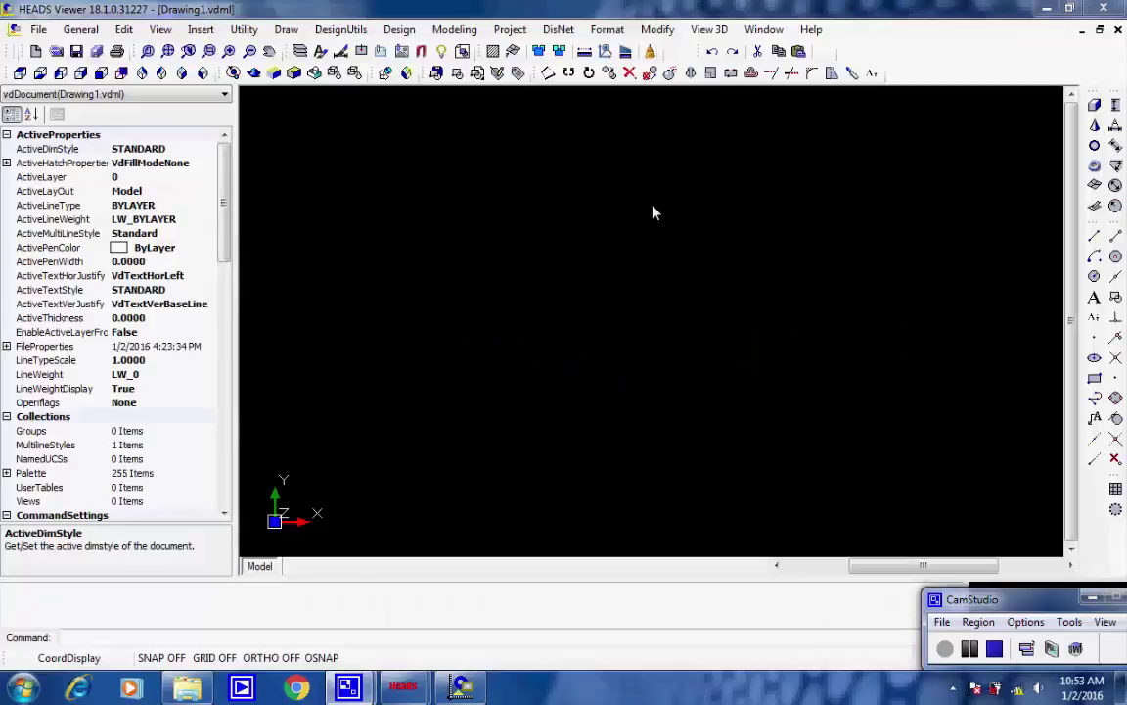
- Draw the vertical profile of string E001 from model DESIGN with X scale 1 and Y scale 10
{"action": "left_click", "coordinate": [401, 30]}
{"action": "mouse_move", "coordinate": [479, 49]}
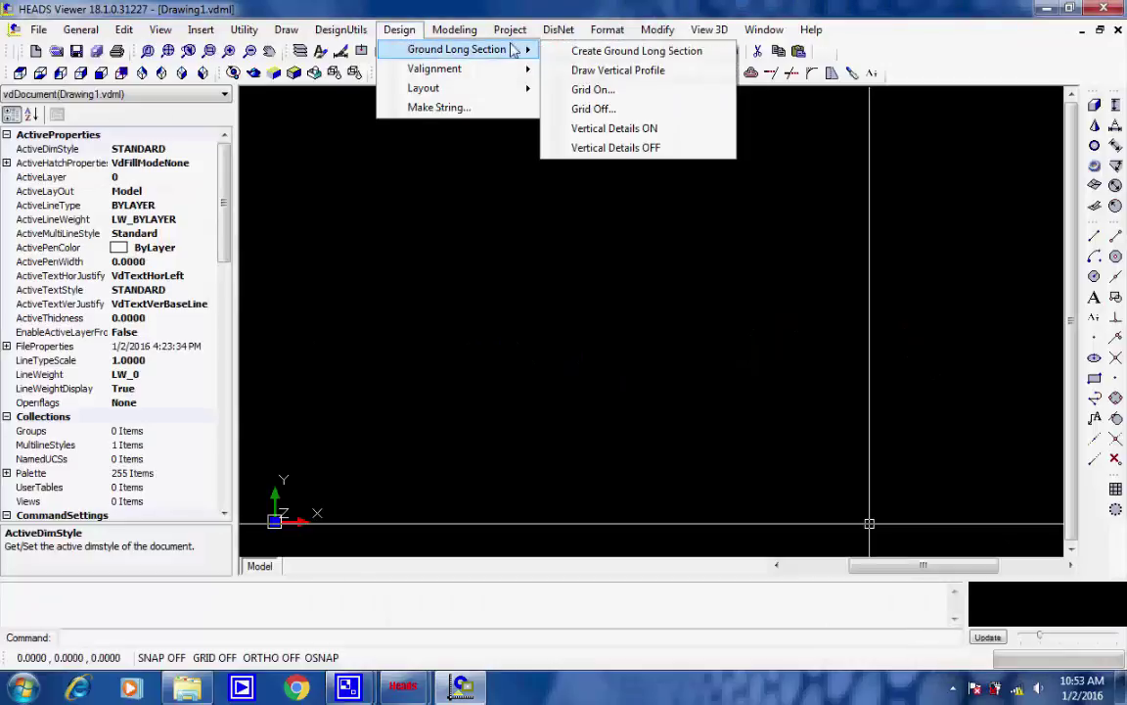
{"action": "left_click", "coordinate": [607, 71]}
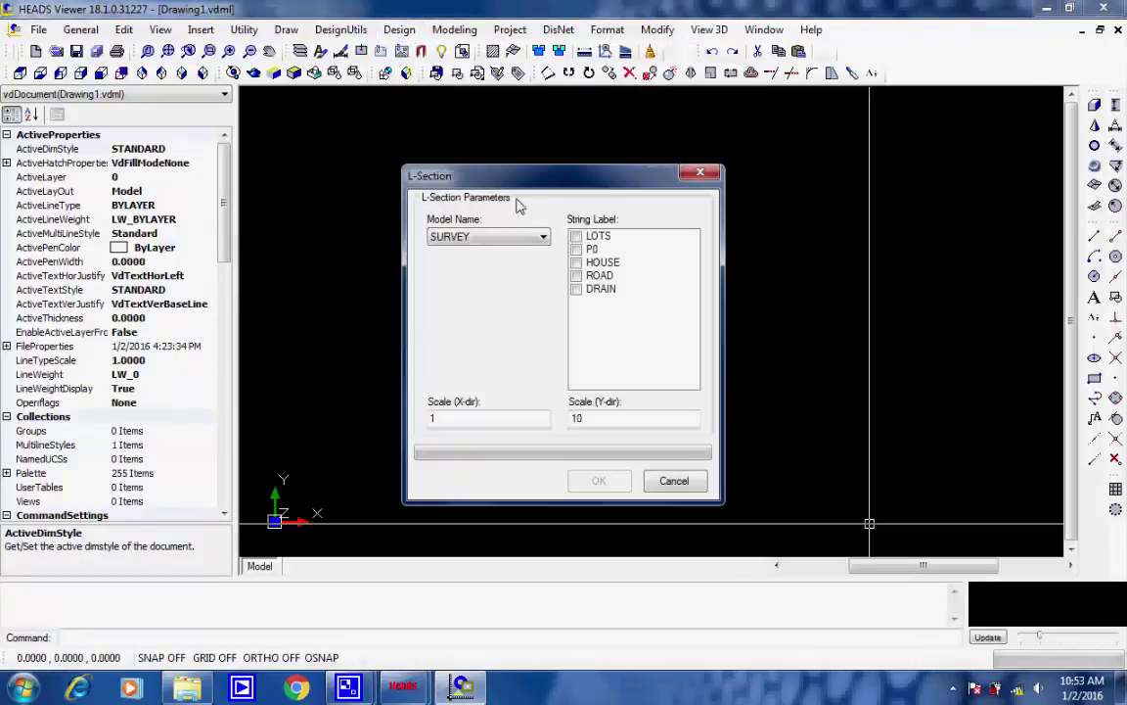
{"action": "left_click", "coordinate": [545, 237]}
{"action": "left_click", "coordinate": [520, 285]}
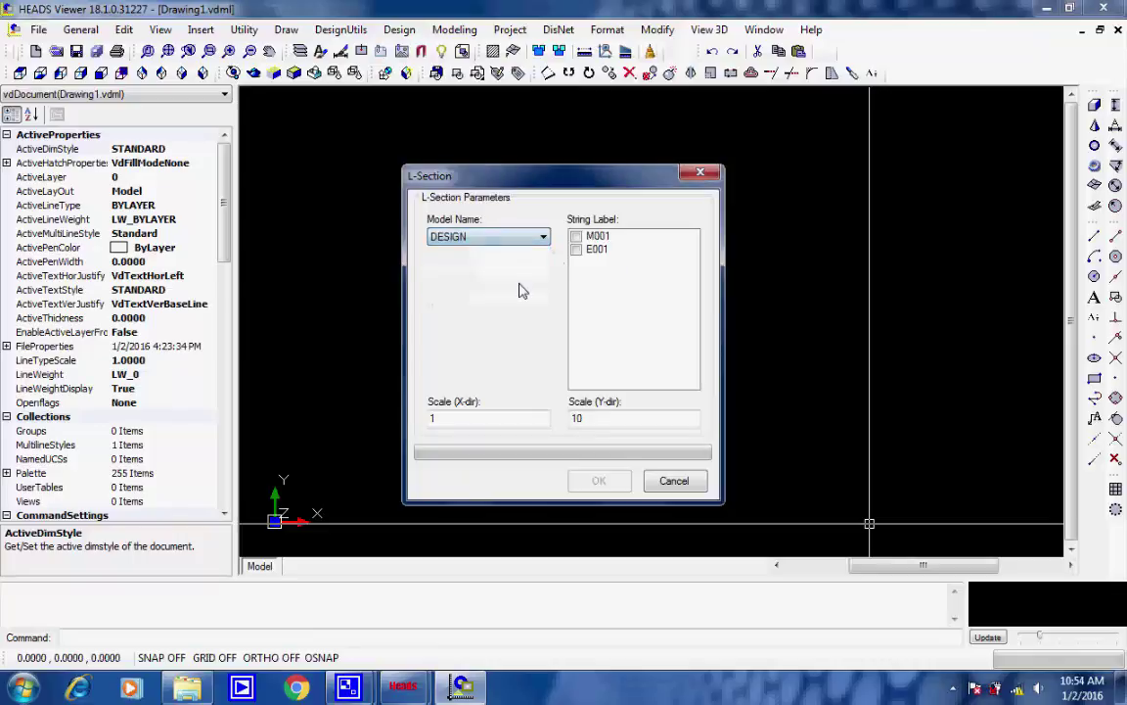
{"action": "left_click", "coordinate": [577, 252]}
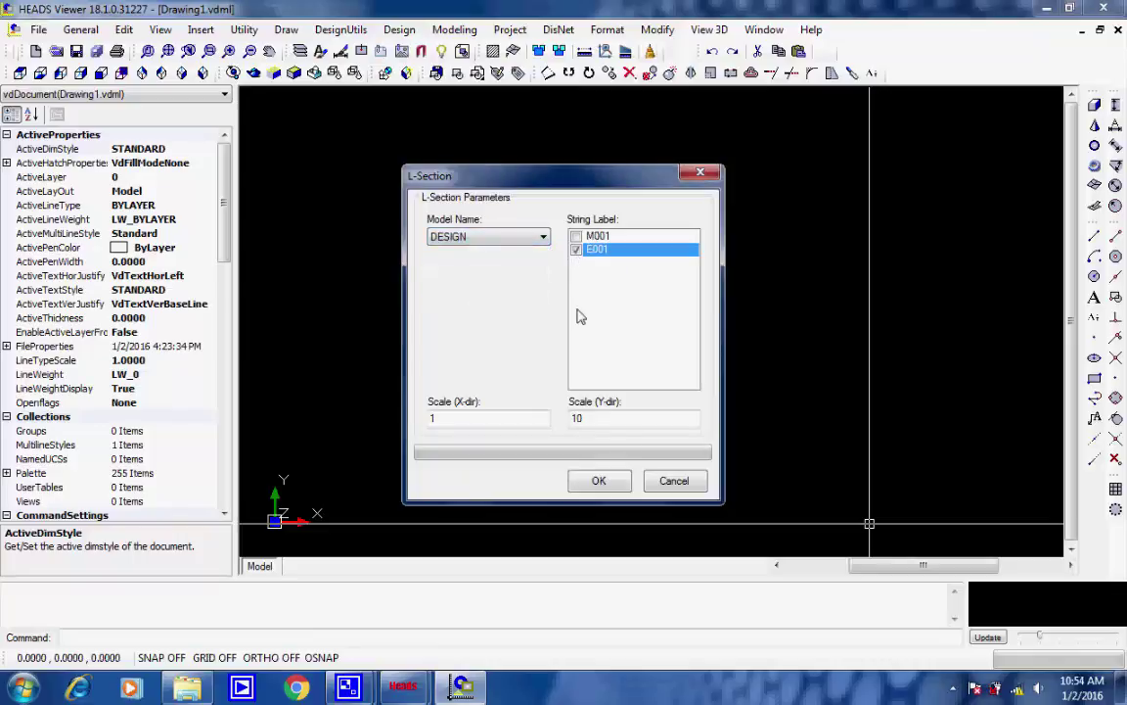
{"action": "left_click", "coordinate": [600, 482]}
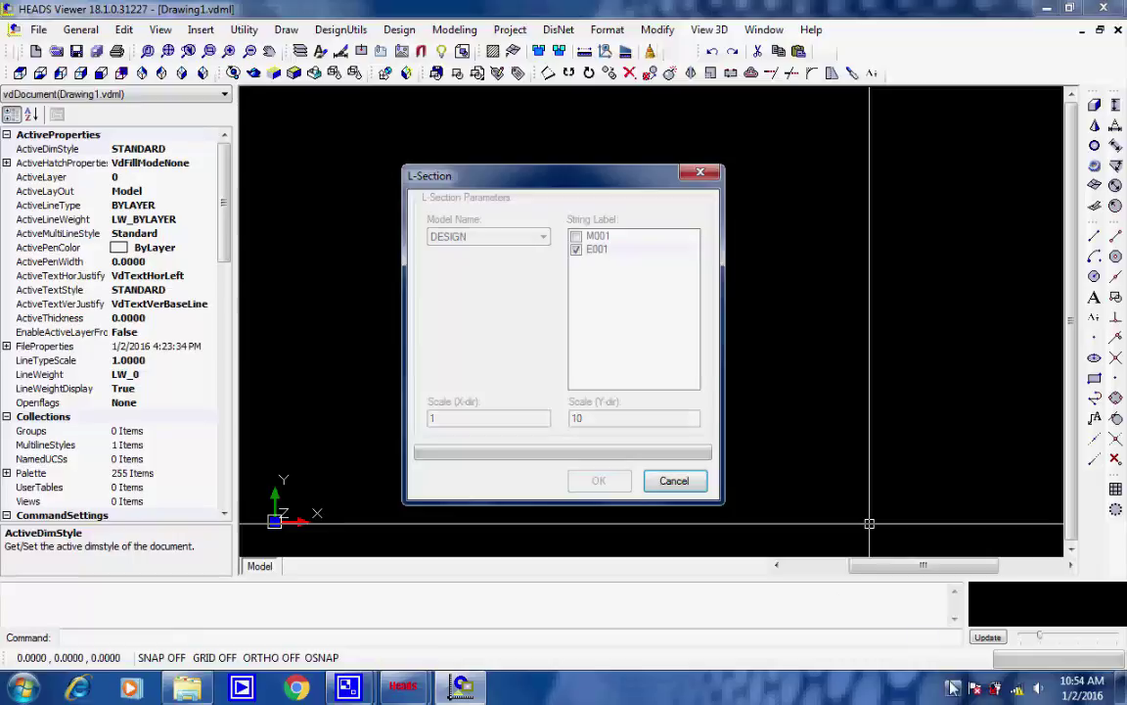
{"action": "left_click", "coordinate": [951, 690]}
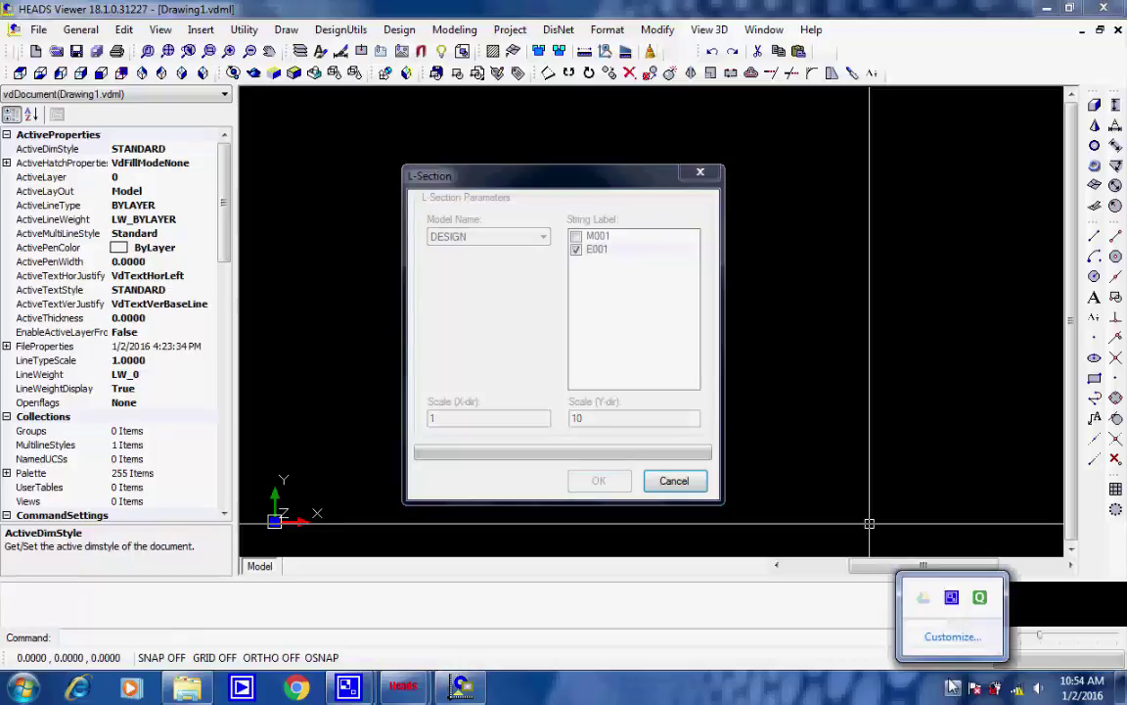
{"action": "left_click", "coordinate": [951, 597]}
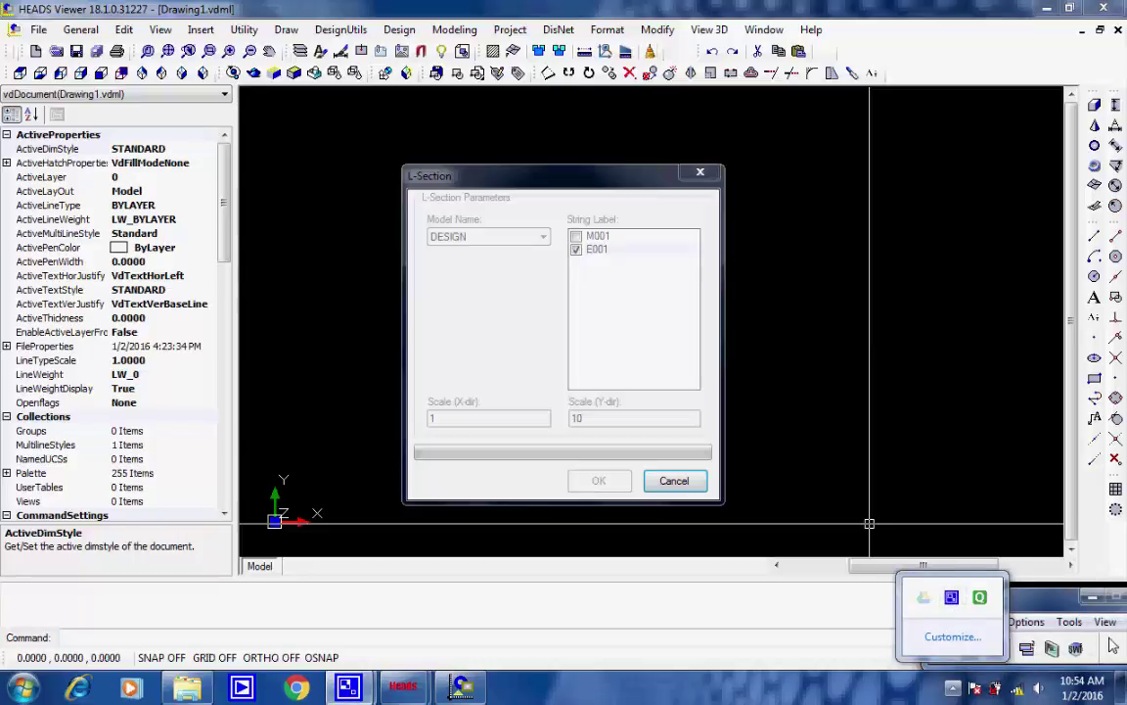
{"action": "left_click", "coordinate": [1114, 641]}
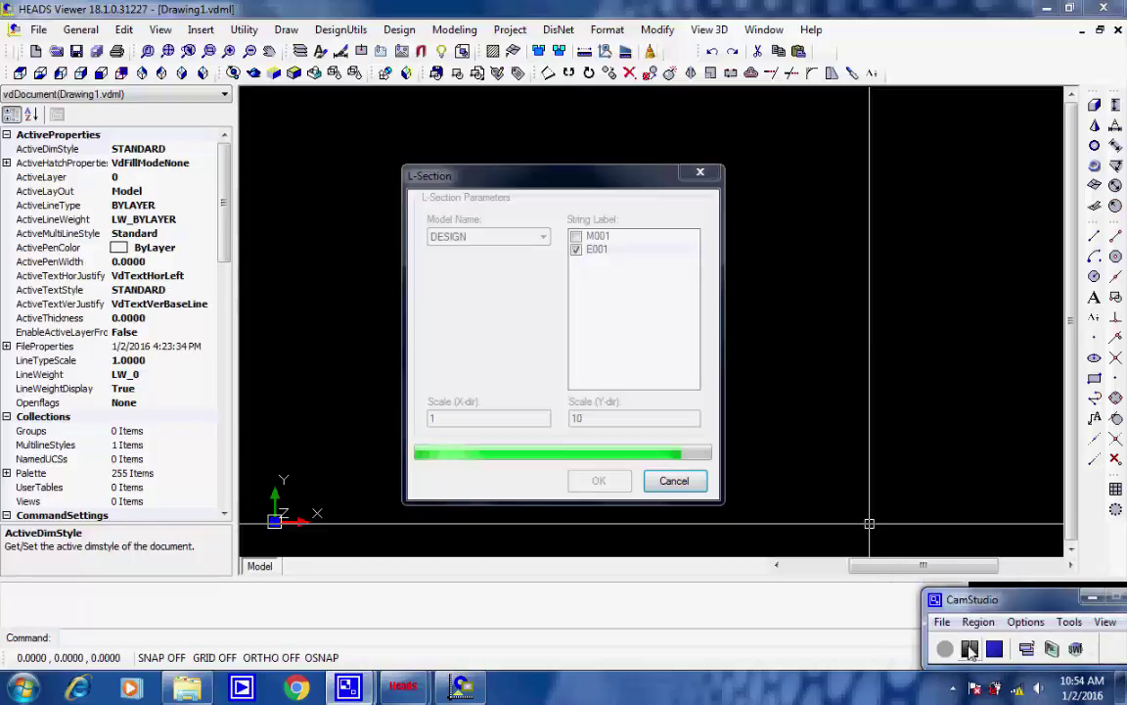
- Add a grid to the vertical profile with chainage interval 50, level interval 5 and 12 mm DarkGray text
{"action": "left_click", "coordinate": [405, 33]}
{"action": "mouse_move", "coordinate": [412, 53]}
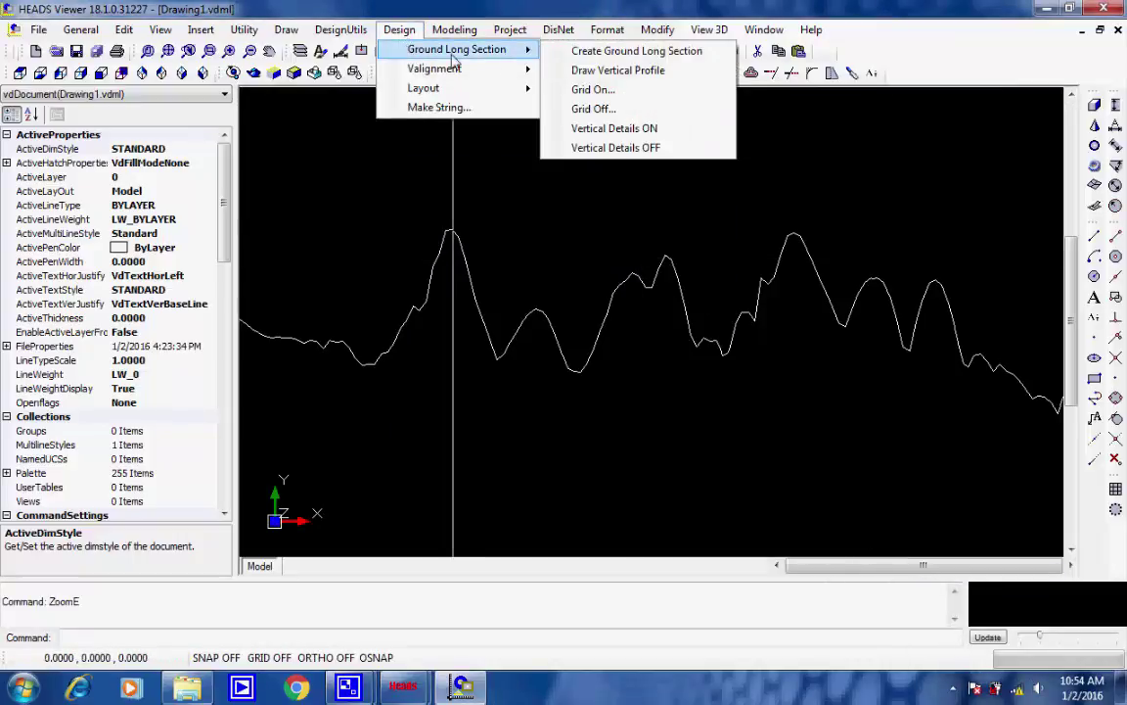
{"action": "left_click", "coordinate": [593, 90]}
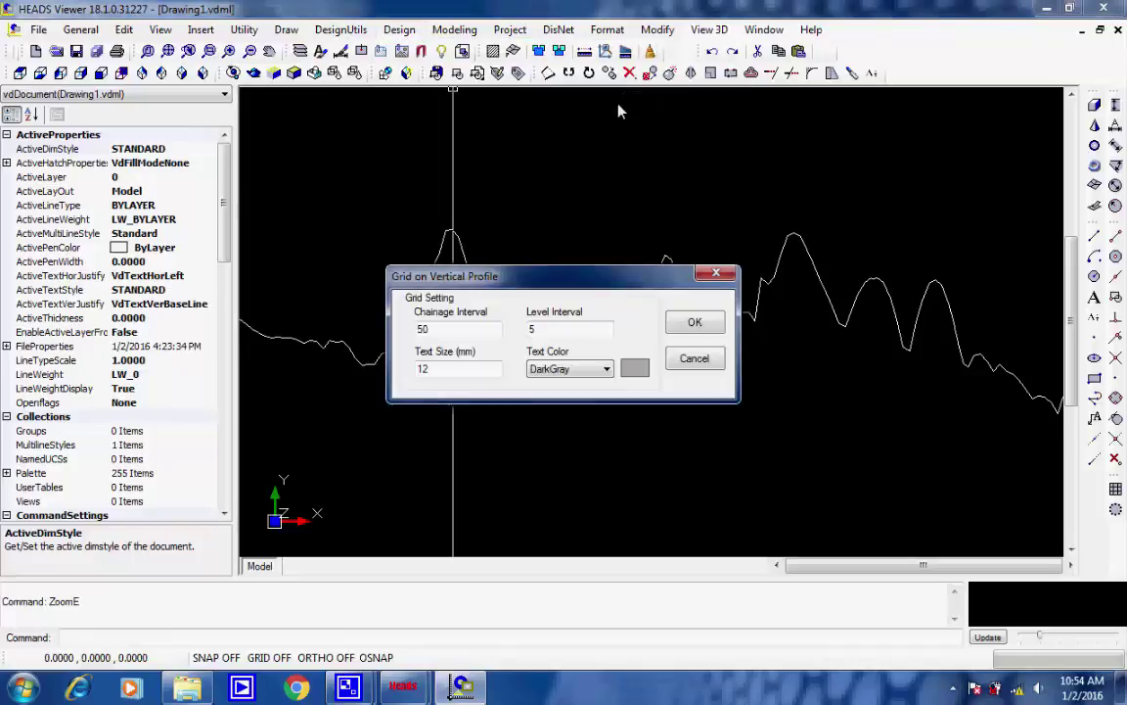
{"action": "left_click", "coordinate": [694, 325]}
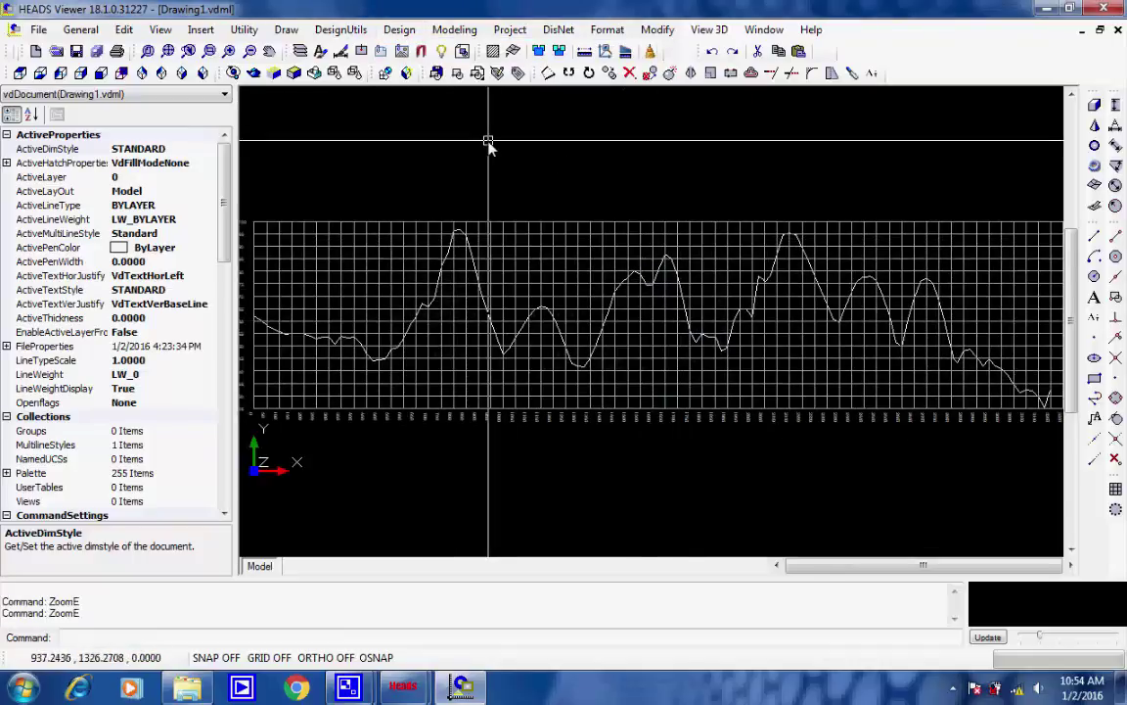
{"action": "scroll", "coordinate": [488, 146], "scroll_direction": "down", "scroll_amount": 1}
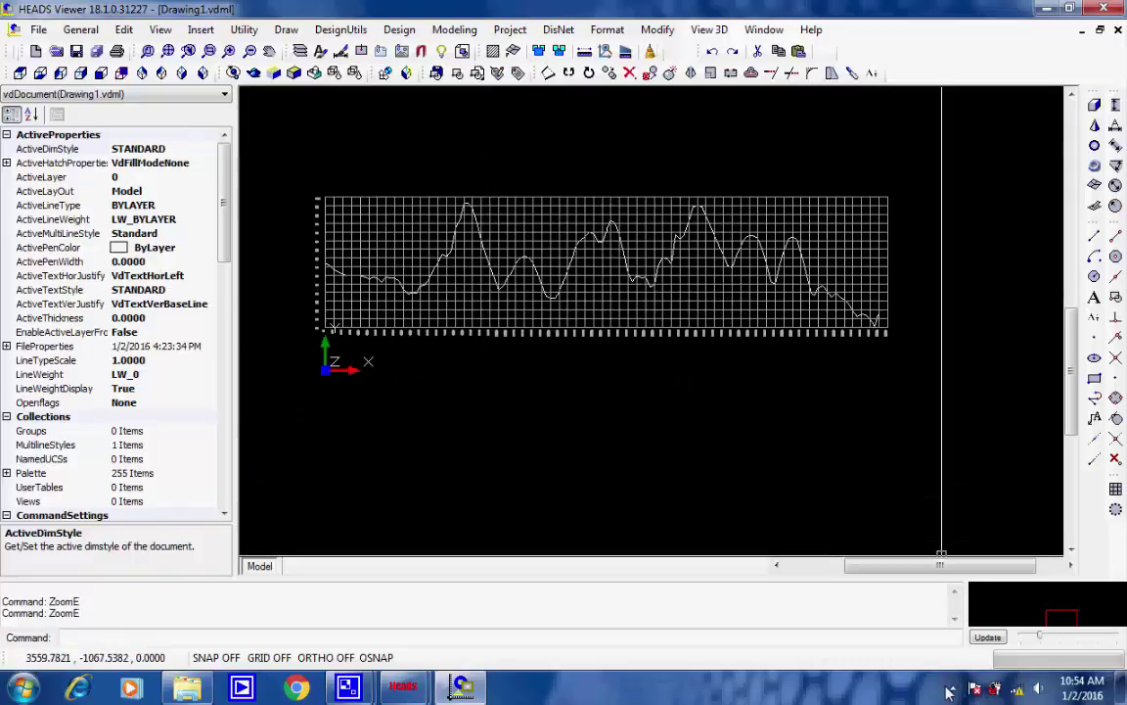
{"action": "left_click", "coordinate": [953, 688]}
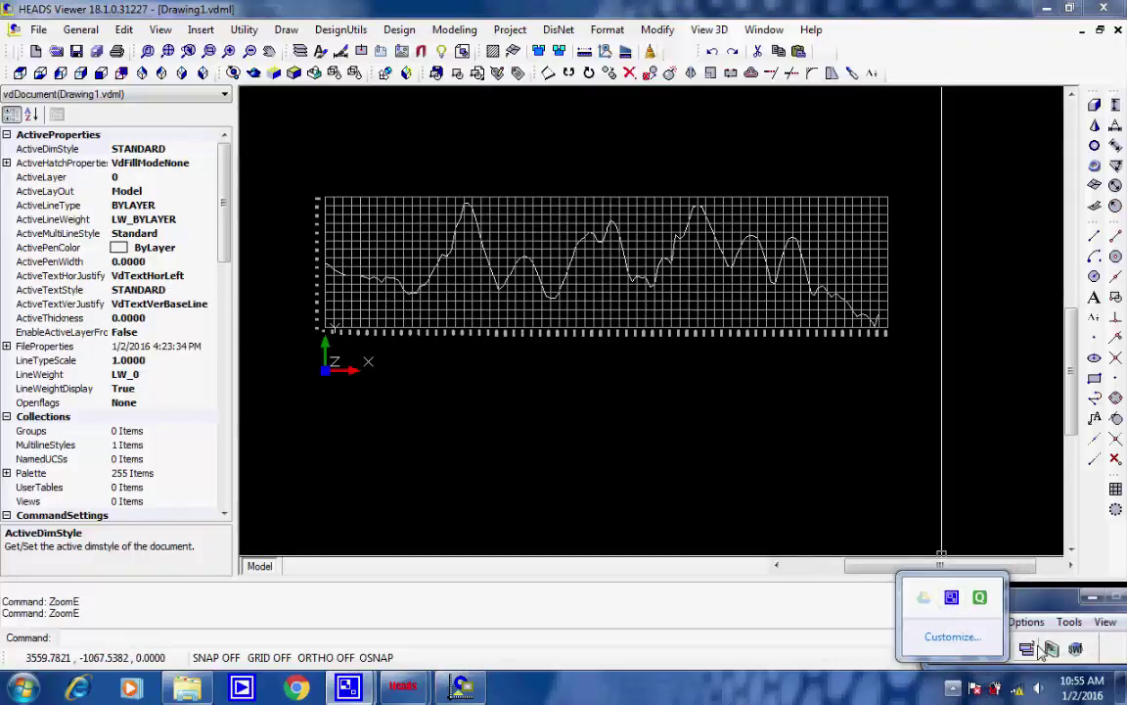
{"action": "left_click", "coordinate": [1034, 648]}
{"action": "left_click", "coordinate": [971, 650]}
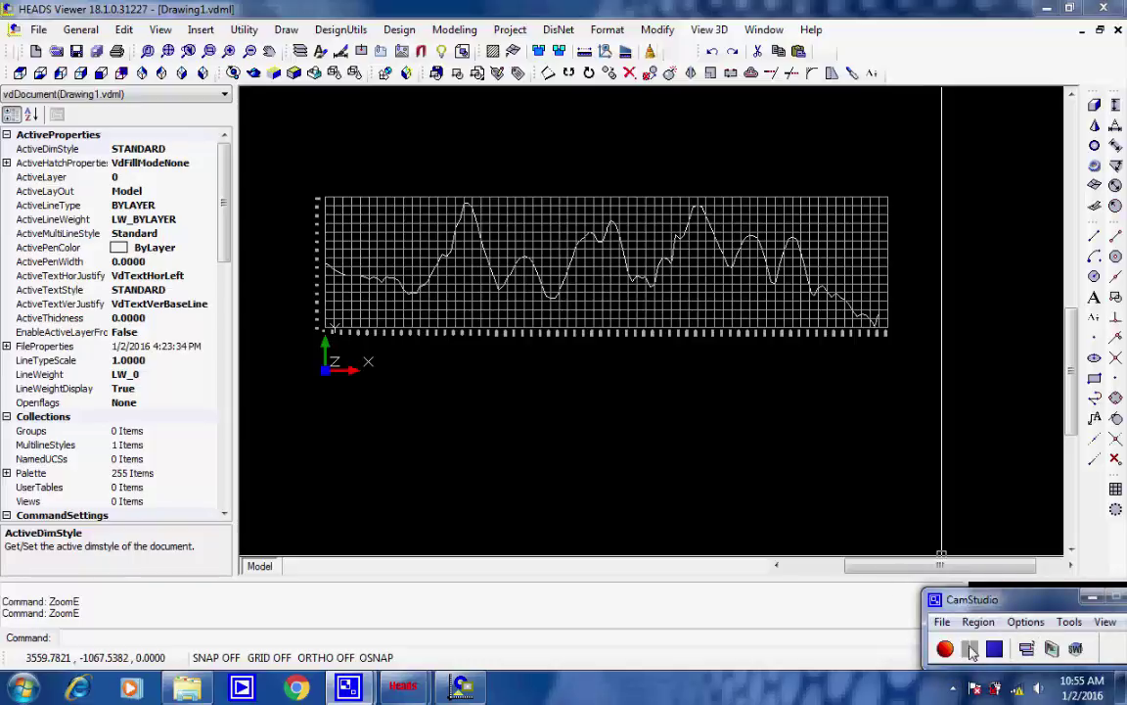
{"action": "left_click", "coordinate": [946, 649]}
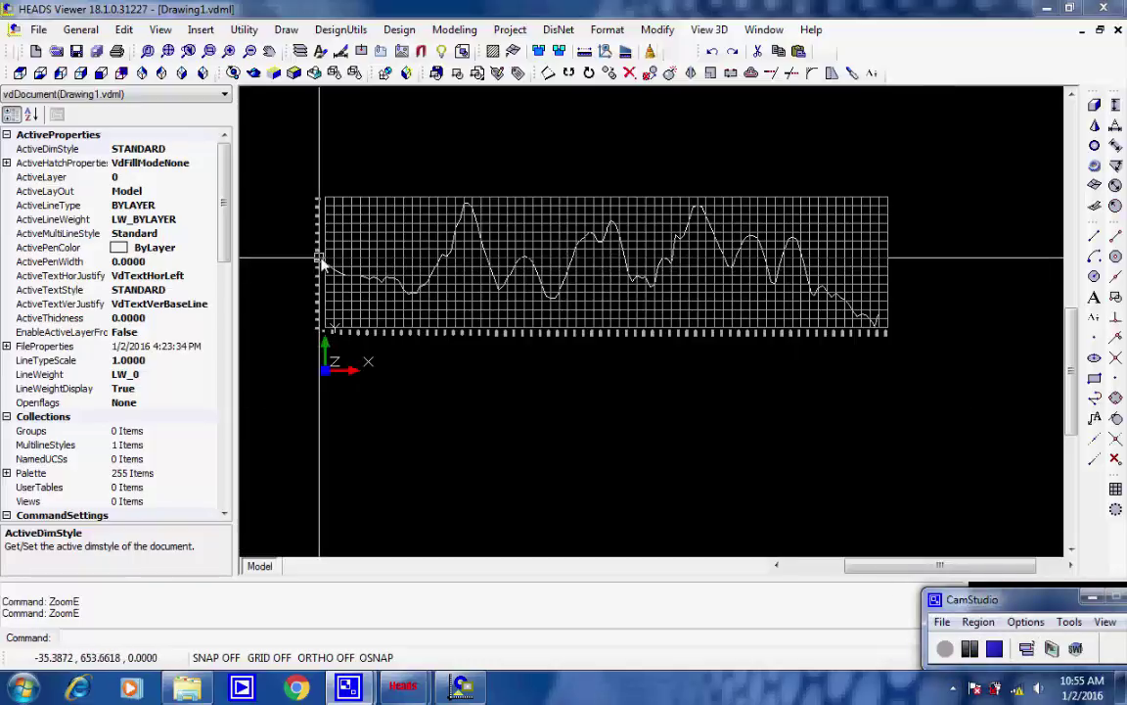
- Draw a polyline from the ground profile's start endpoint through vertices at about (816, 662), (1631, 594) and (2590, 479)
{"action": "scroll", "coordinate": [297, 266], "scroll_direction": "up", "scroll_amount": 2}
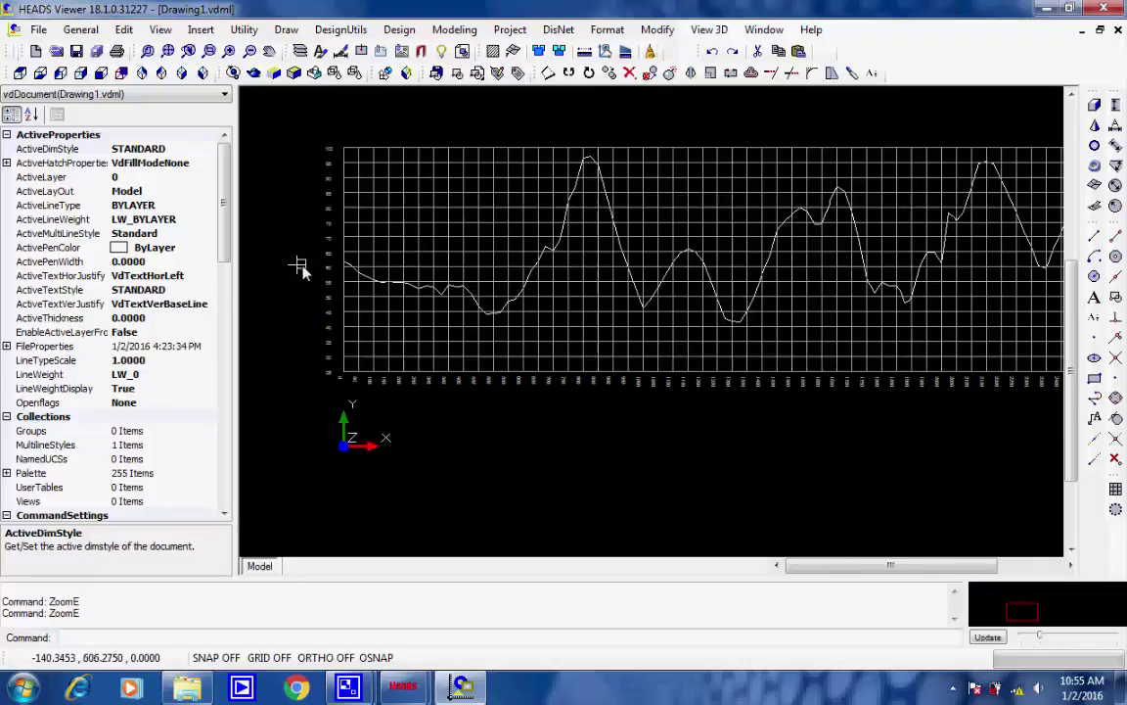
{"action": "left_click", "coordinate": [297, 266]}
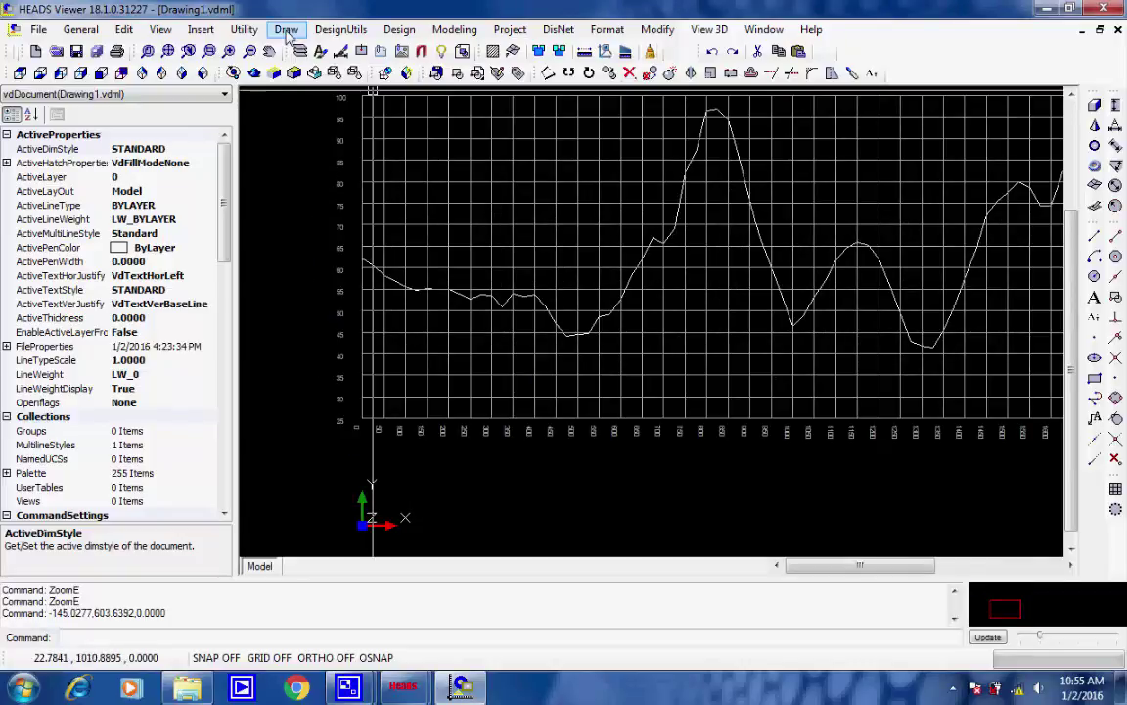
{"action": "left_click", "coordinate": [285, 30]}
{"action": "left_click", "coordinate": [338, 203]}
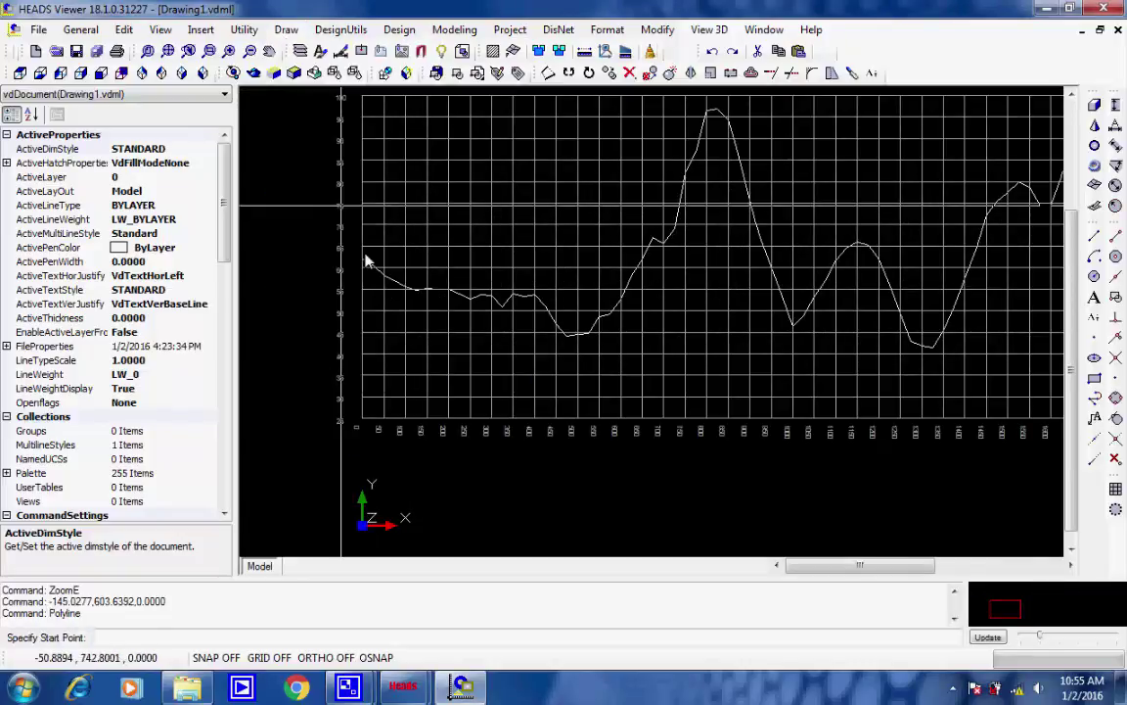
{"action": "left_click", "coordinate": [1116, 257]}
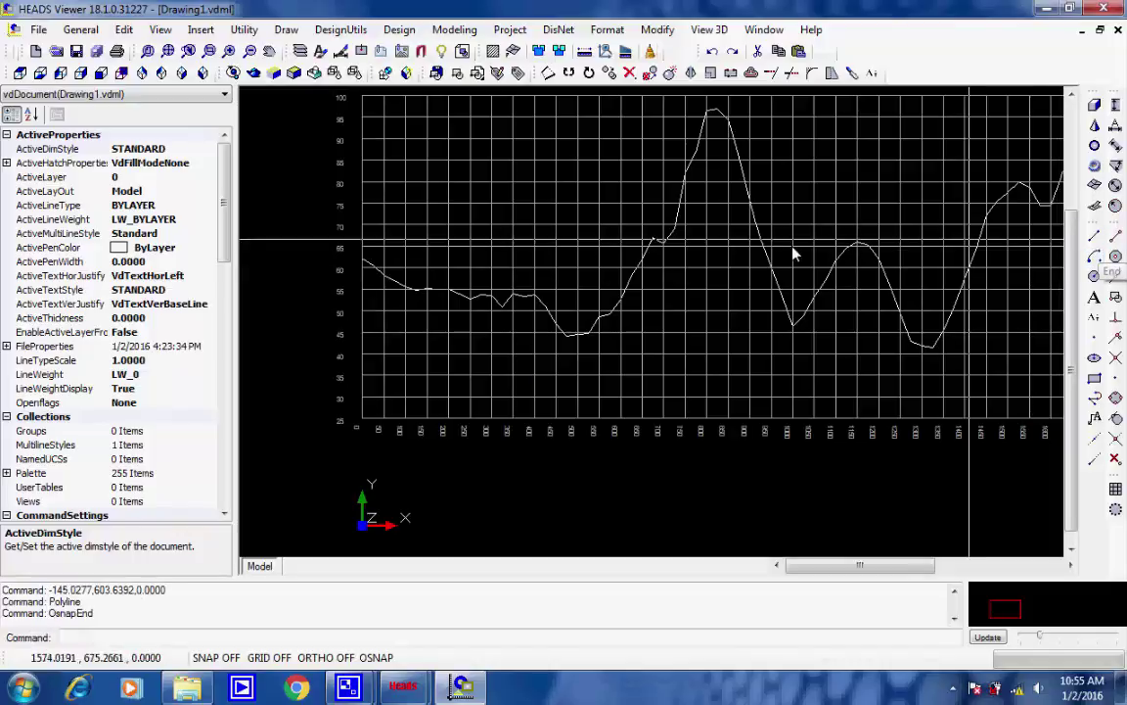
{"action": "left_click", "coordinate": [361, 260]}
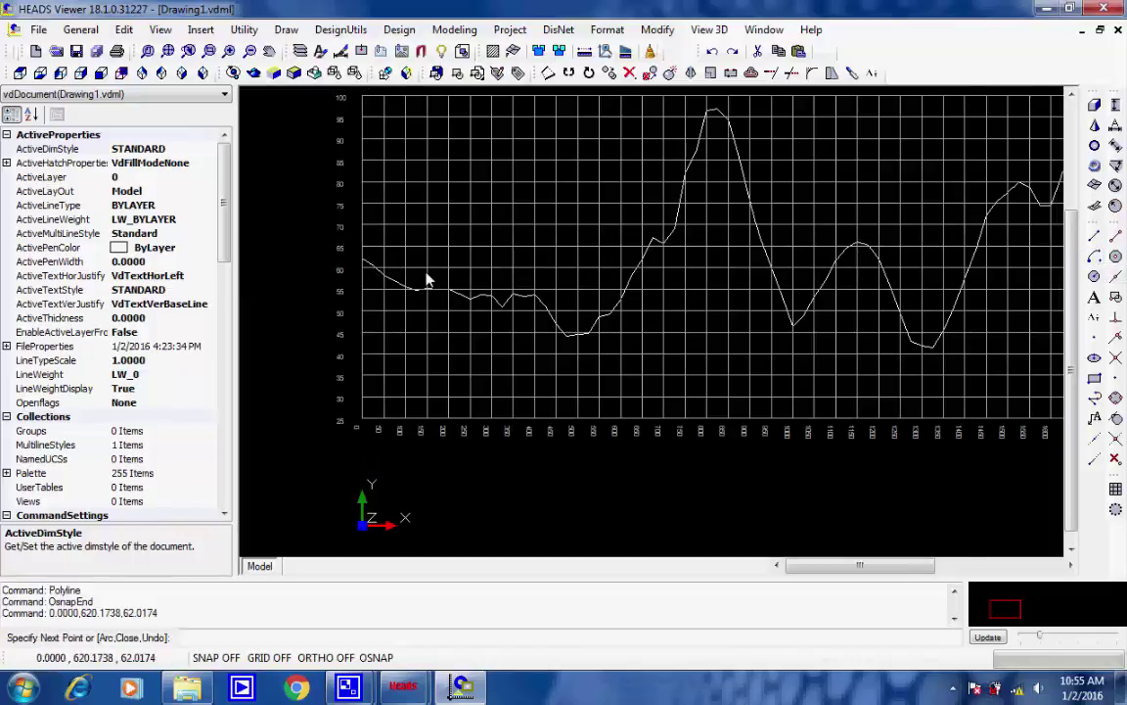
{"action": "scroll", "coordinate": [464, 252], "scroll_direction": "down", "scroll_amount": 2}
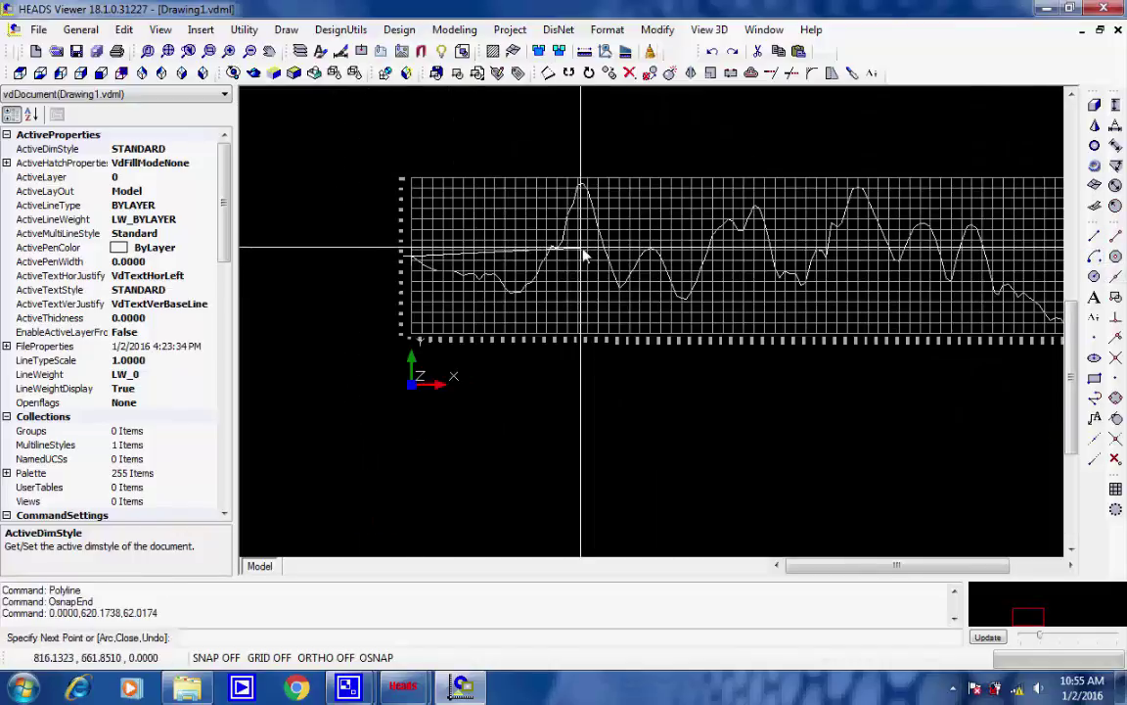
{"action": "left_click", "coordinate": [582, 250]}
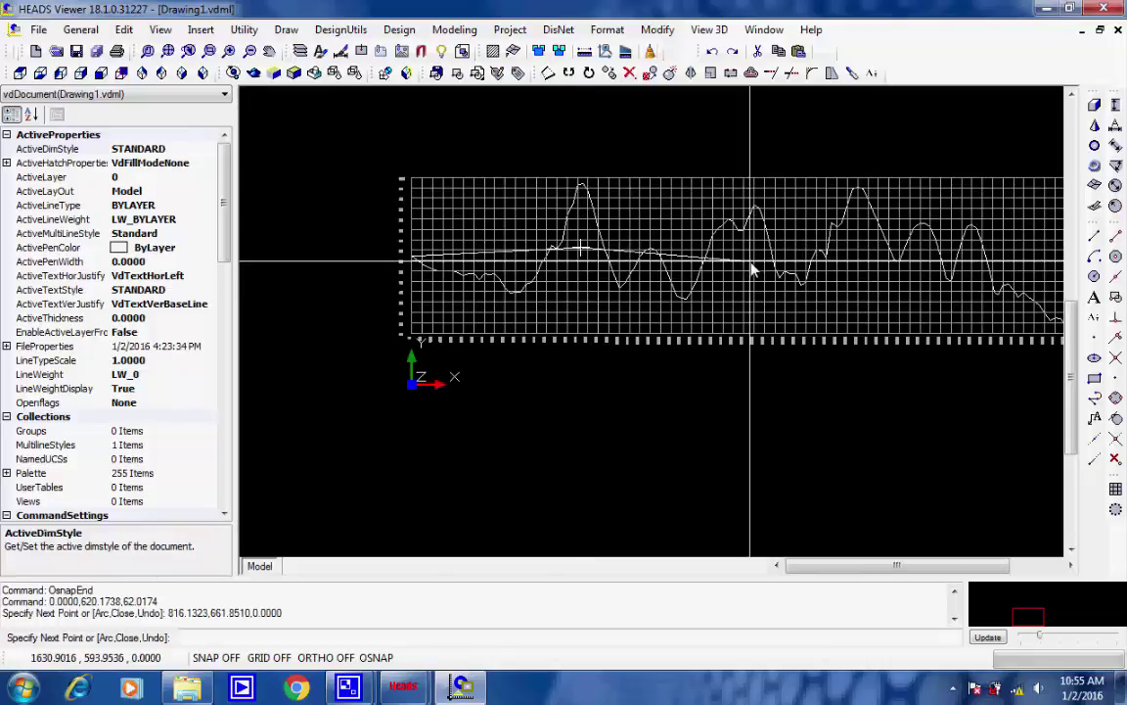
{"action": "left_click", "coordinate": [751, 269]}
{"action": "left_click", "coordinate": [949, 290]}
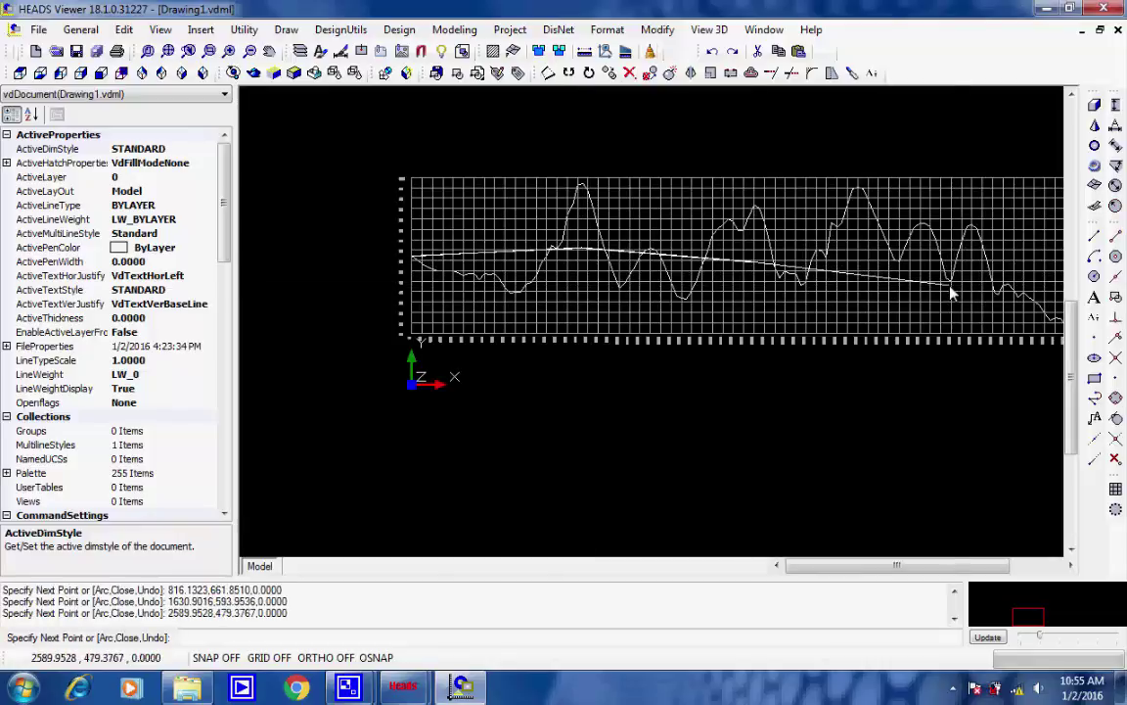
- Extend the polyline to the ground profile's last endpoint at chainage 3196.728 and finish it
{"action": "middle_click_drag", "start_coordinate": [1006, 315], "coordinate": [700, 308]}
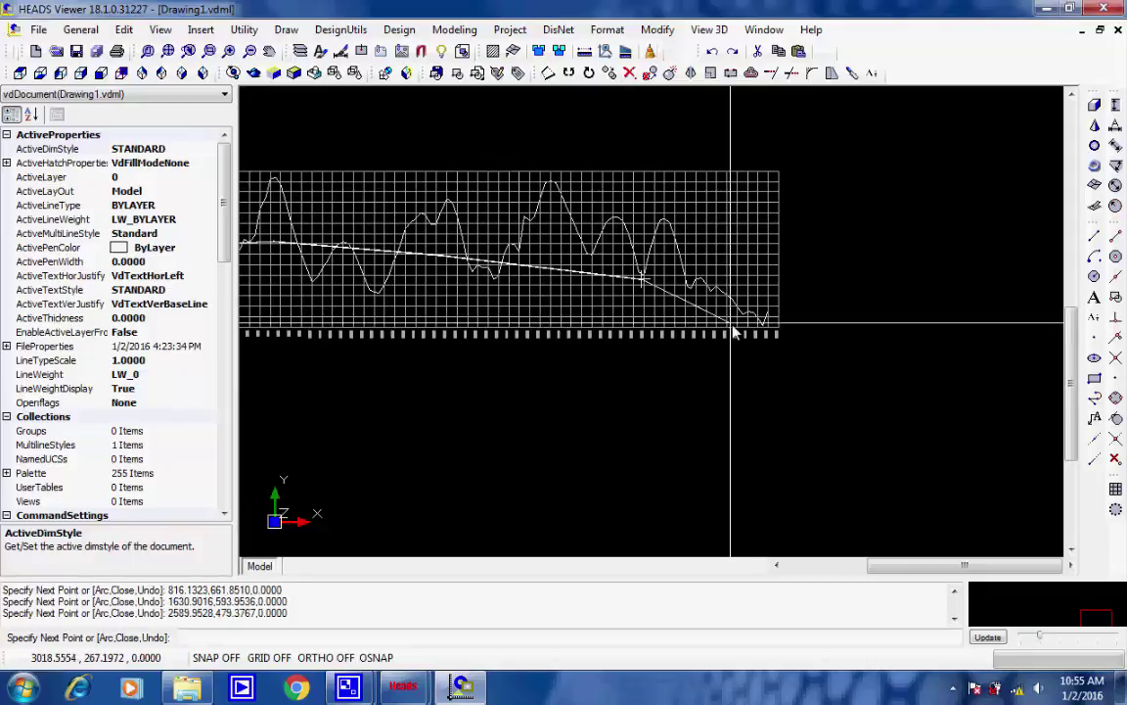
{"action": "scroll", "coordinate": [734, 331], "scroll_direction": "up", "scroll_amount": 3}
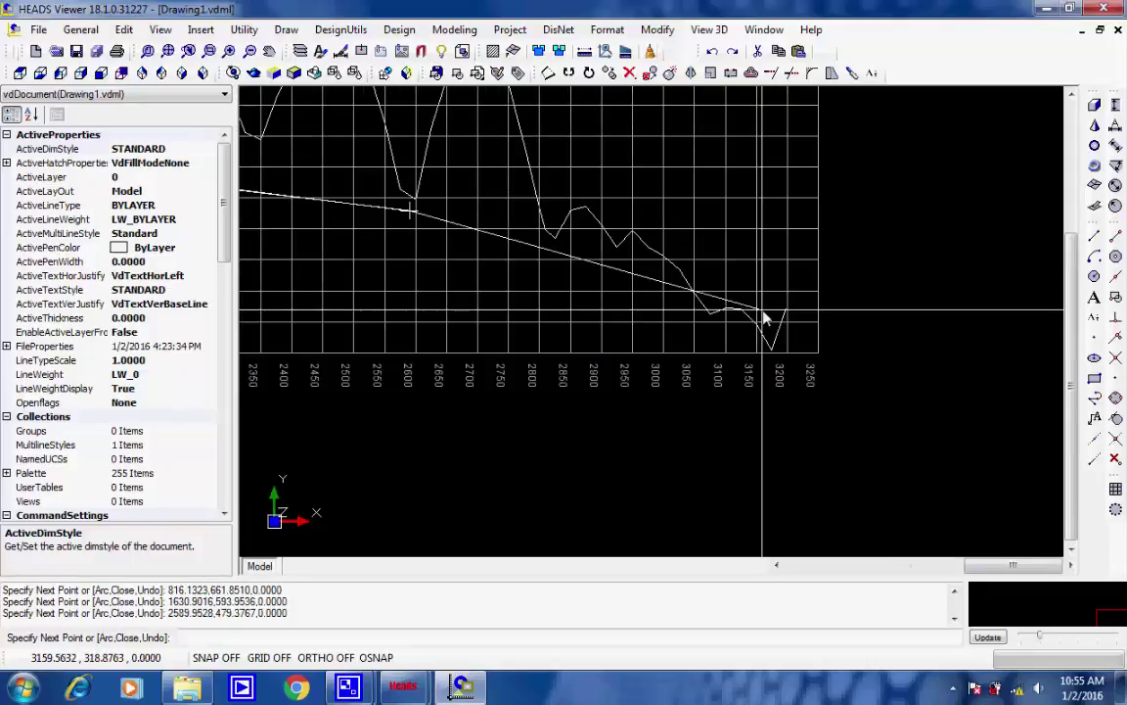
{"action": "scroll", "coordinate": [766, 318], "scroll_direction": "up", "scroll_amount": 1}
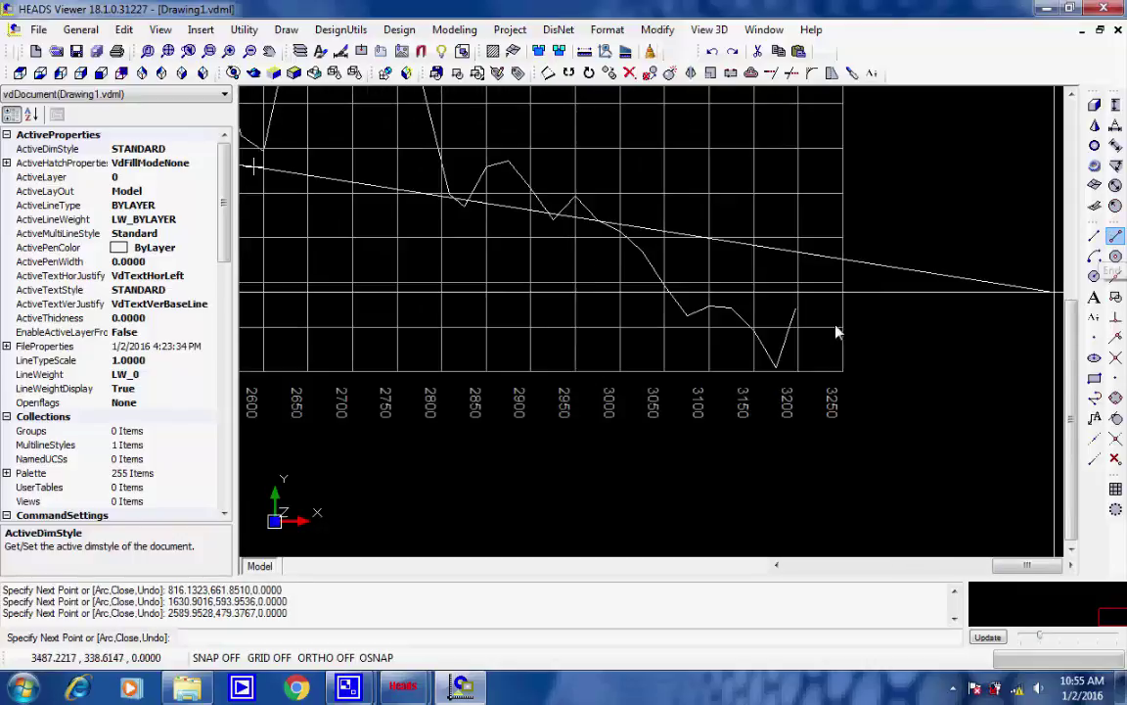
{"action": "left_click", "coordinate": [796, 309]}
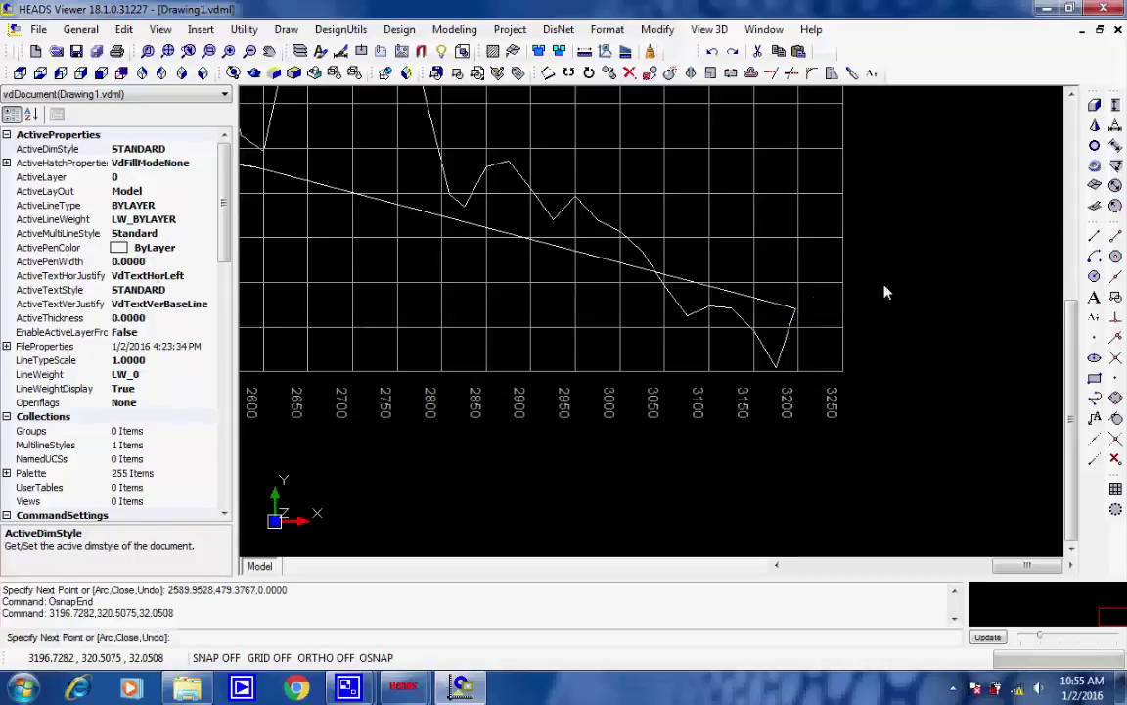
{"action": "scroll", "coordinate": [736, 282], "scroll_direction": "down", "scroll_amount": 3}
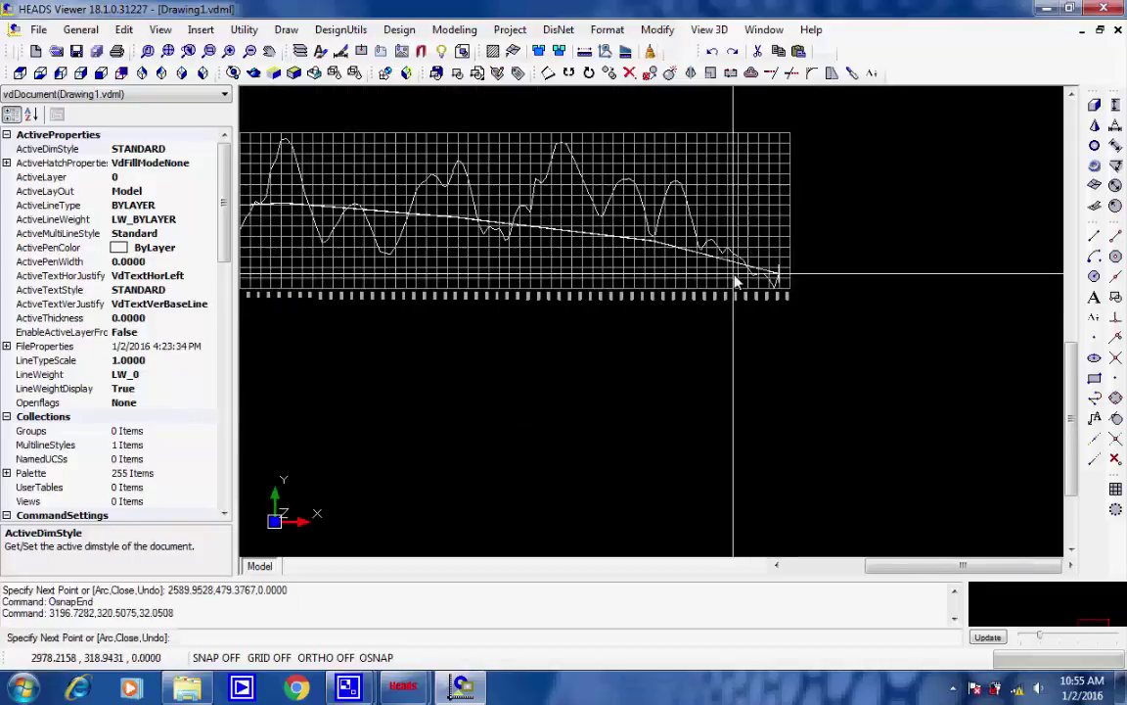
{"action": "middle_click_drag", "start_coordinate": [735, 281], "coordinate": [930, 311]}
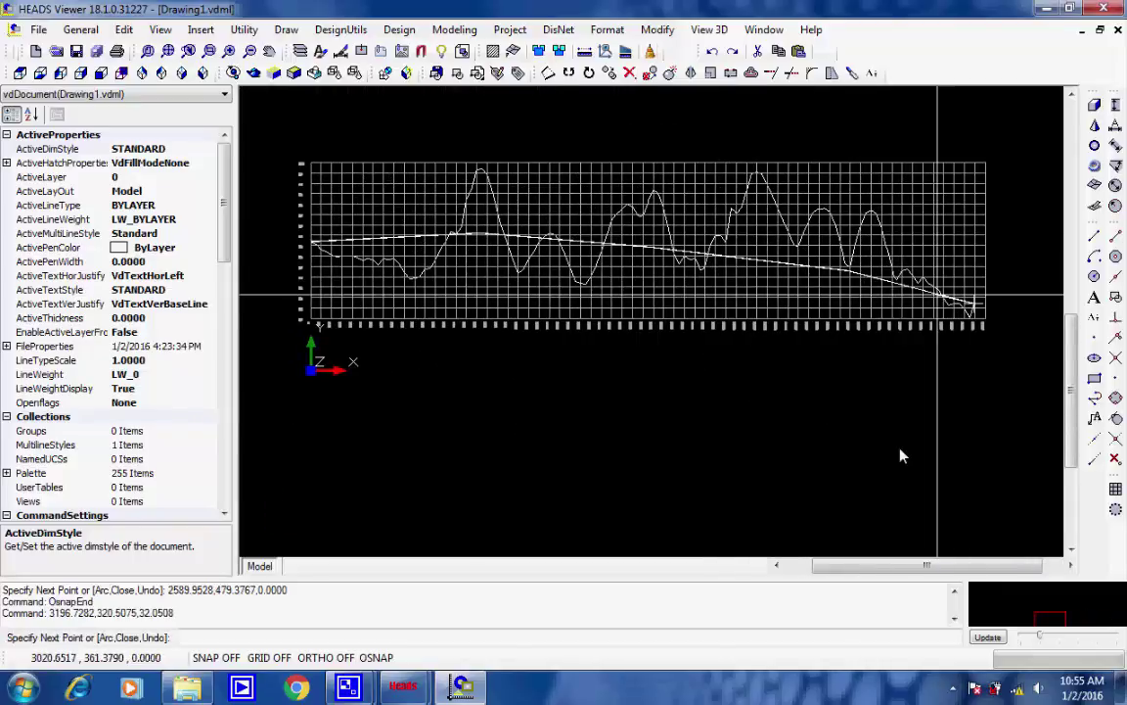
{"action": "key", "text": "Escape"}
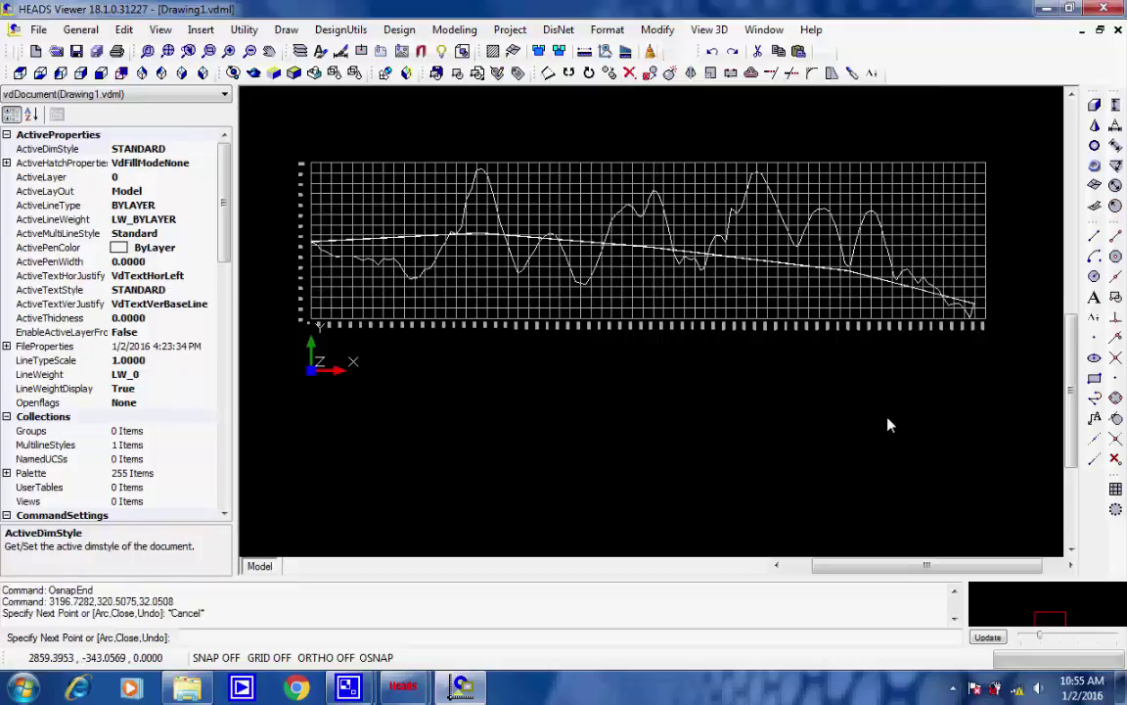
- Create a new VIP design from the polyline for DESIGN string M001 with 150 m vertical curves and 25 m chainage interval, apply and save it
{"action": "left_click", "coordinate": [400, 31]}
{"action": "mouse_move", "coordinate": [460, 69]}
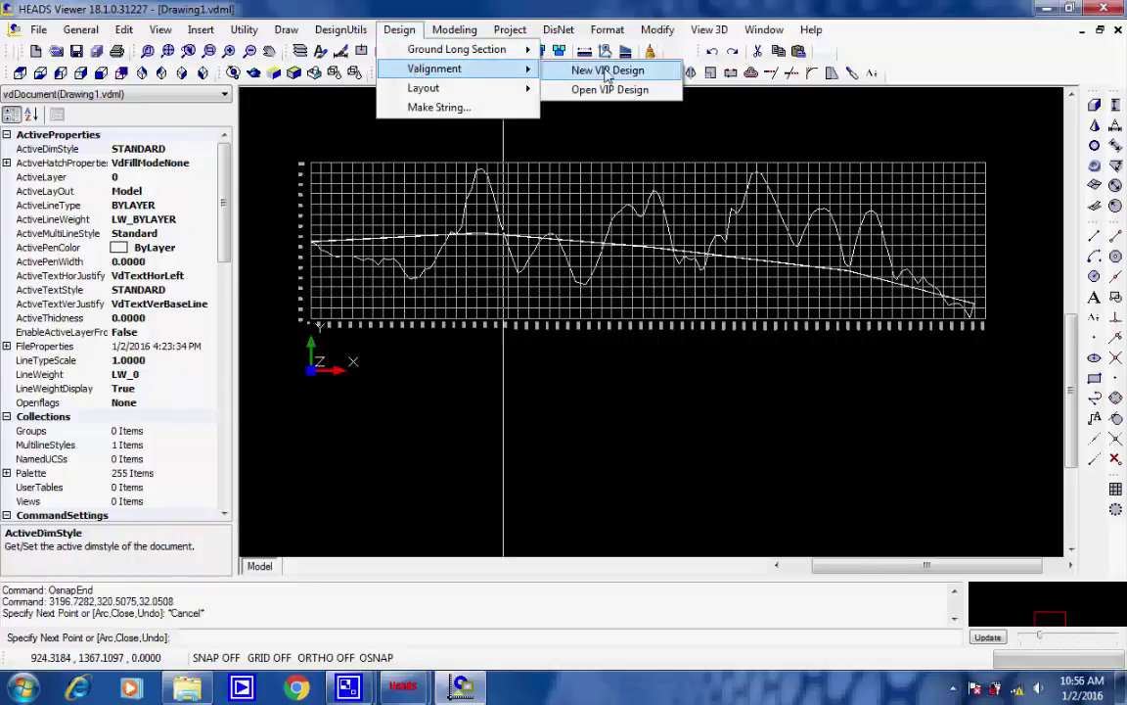
{"action": "left_click", "coordinate": [653, 73]}
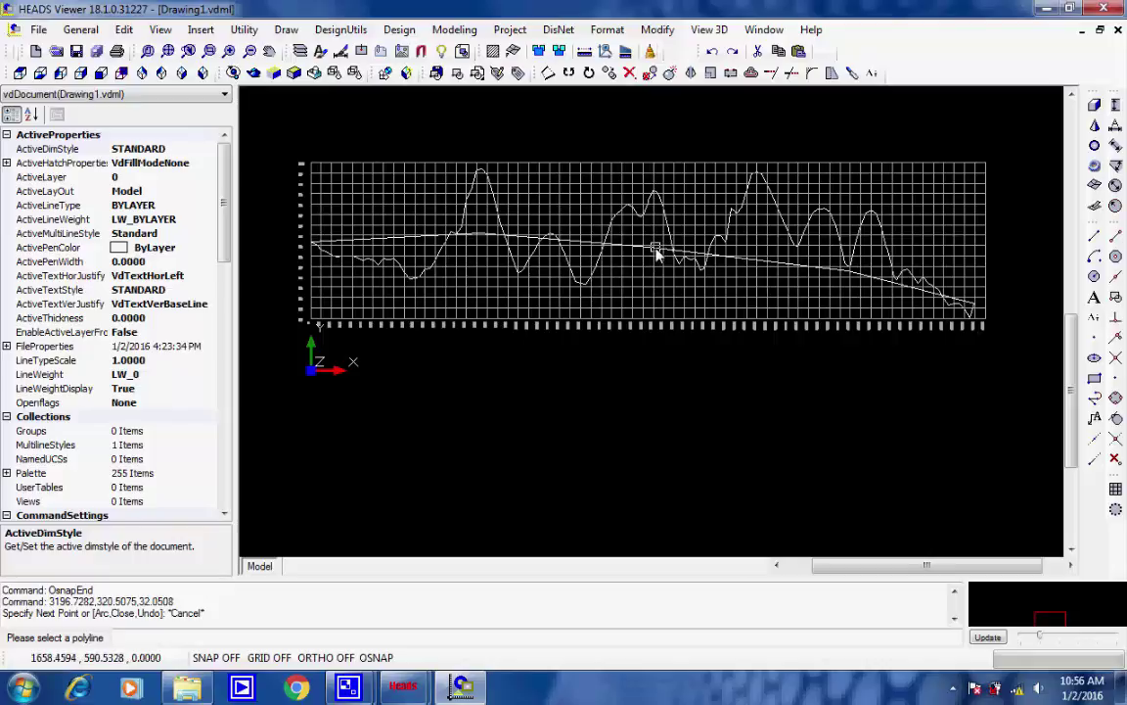
{"action": "left_click", "coordinate": [659, 252]}
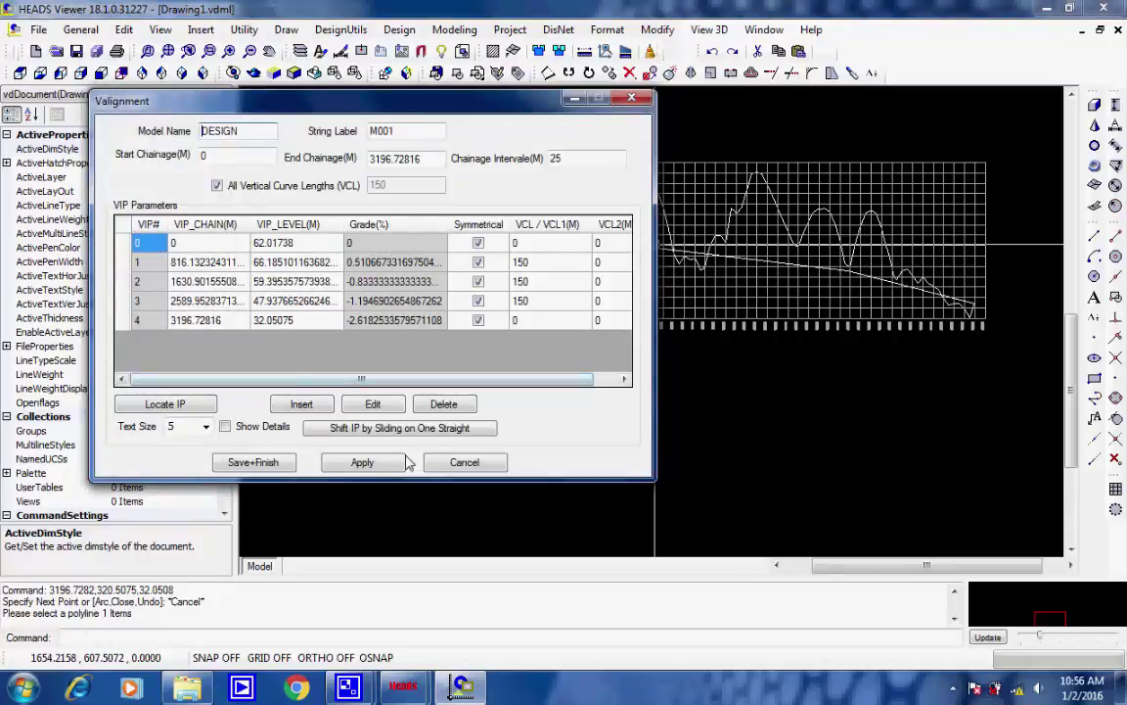
{"action": "left_click", "coordinate": [362, 463]}
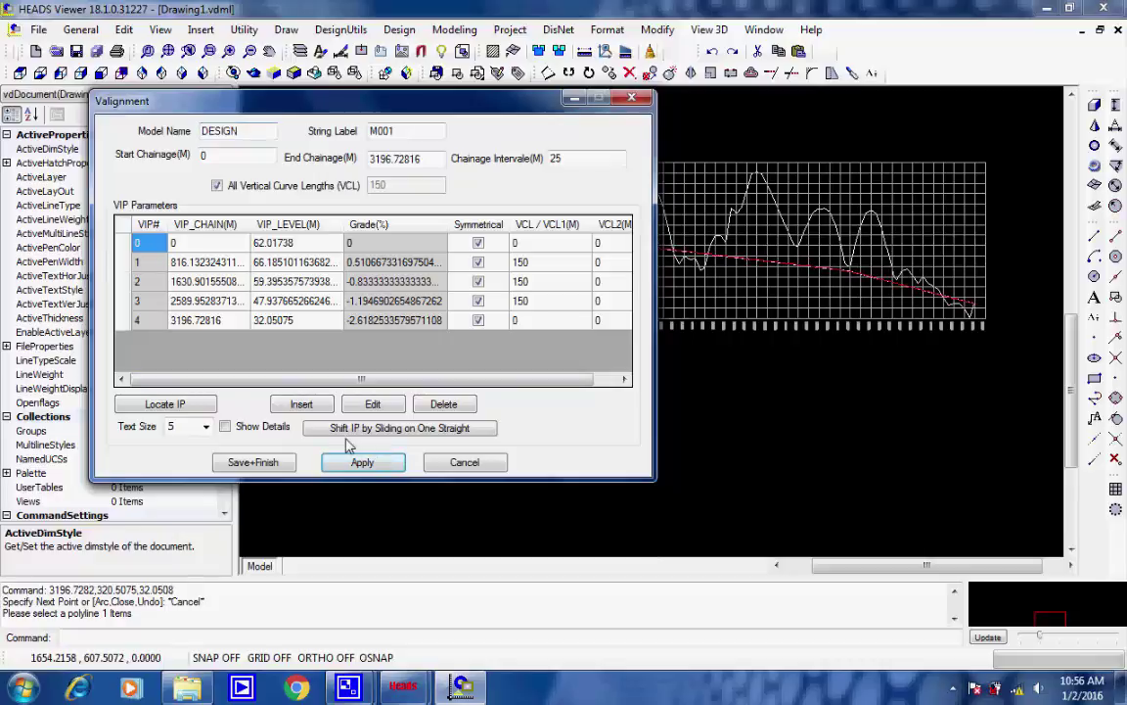
{"action": "left_click", "coordinate": [253, 463]}
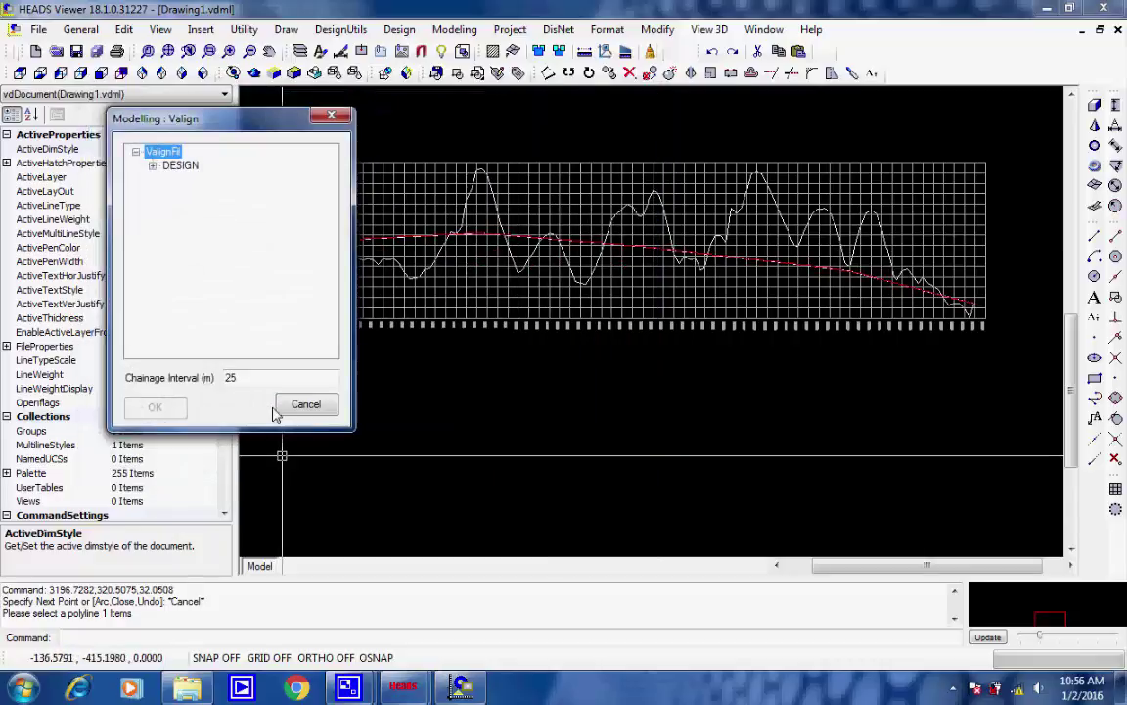
- Process the vertical alignment model for DESIGN string M001 at a 25 m chainage interval and acknowledge the design report
{"action": "left_click", "coordinate": [151, 166]}
{"action": "left_click", "coordinate": [191, 179]}
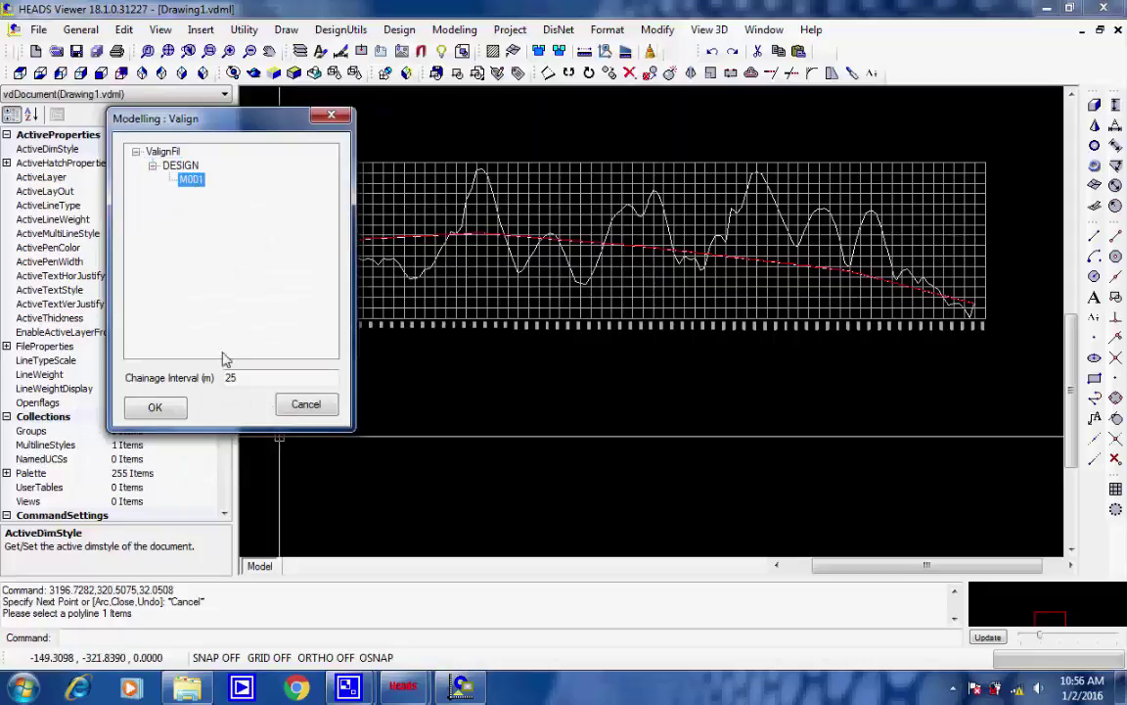
{"action": "double_click", "coordinate": [238, 380]}
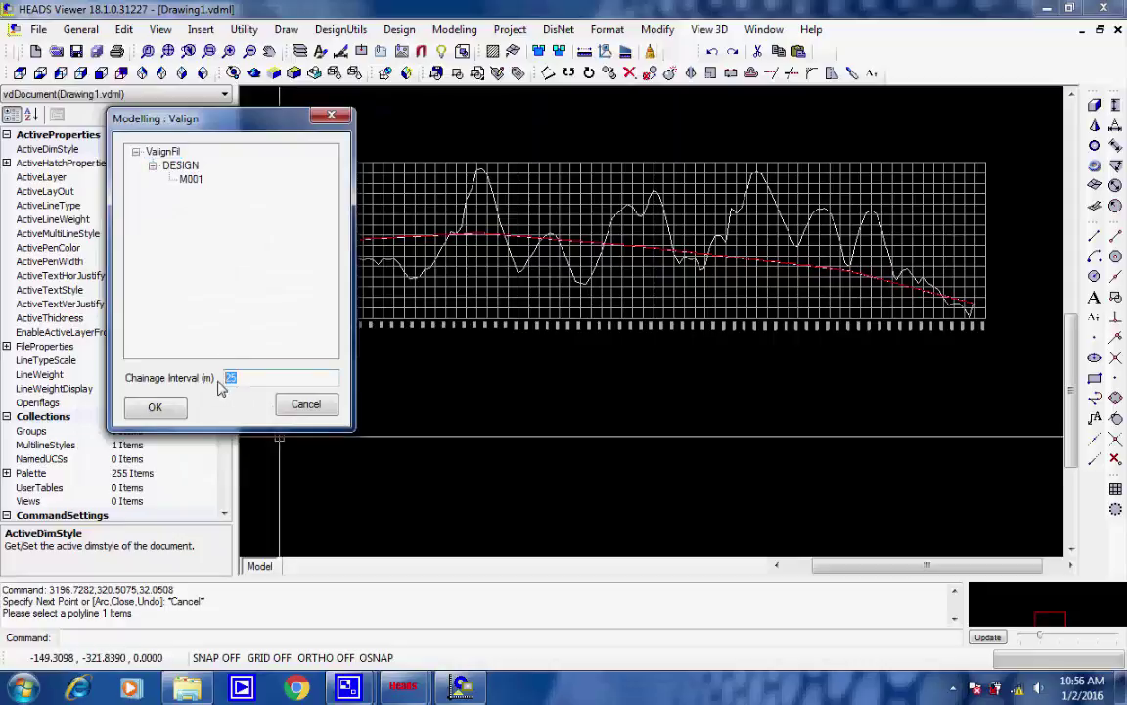
{"action": "left_click", "coordinate": [157, 410]}
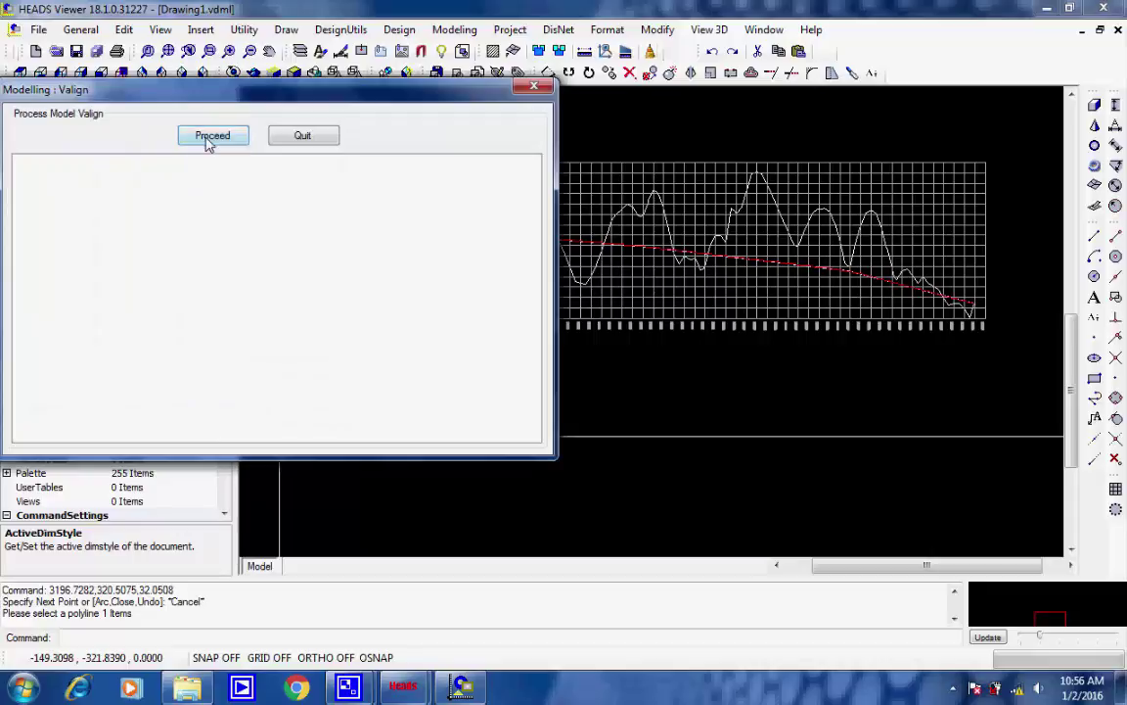
{"action": "left_click", "coordinate": [212, 136]}
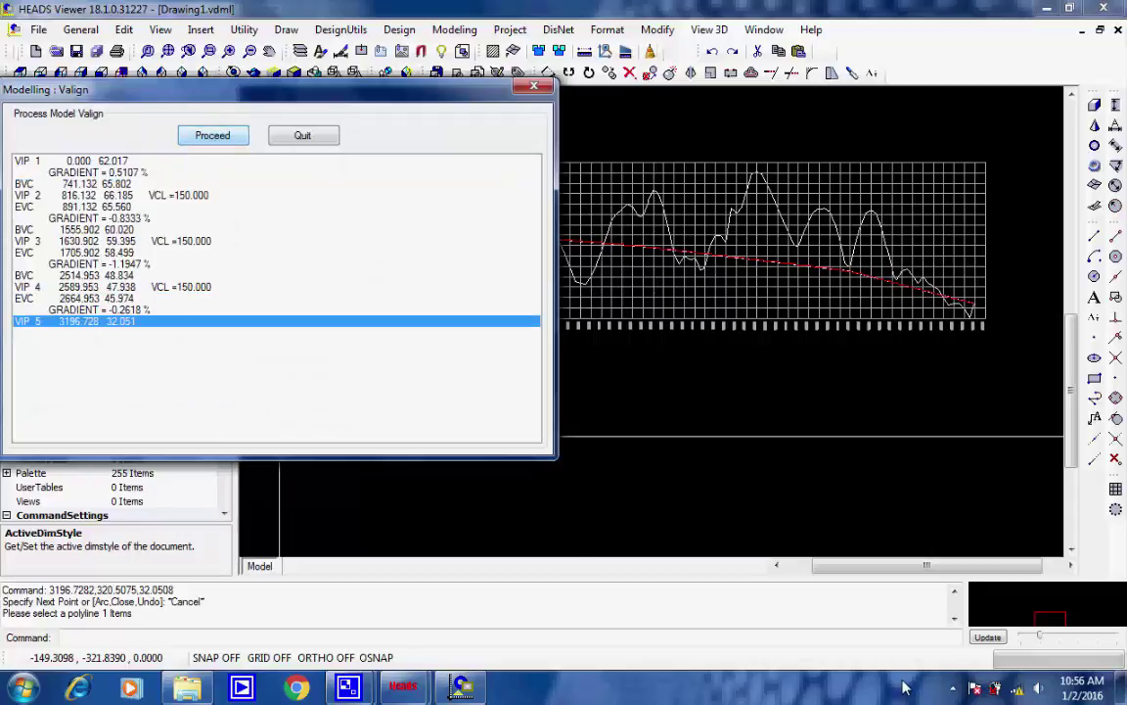
{"action": "left_click", "coordinate": [952, 688]}
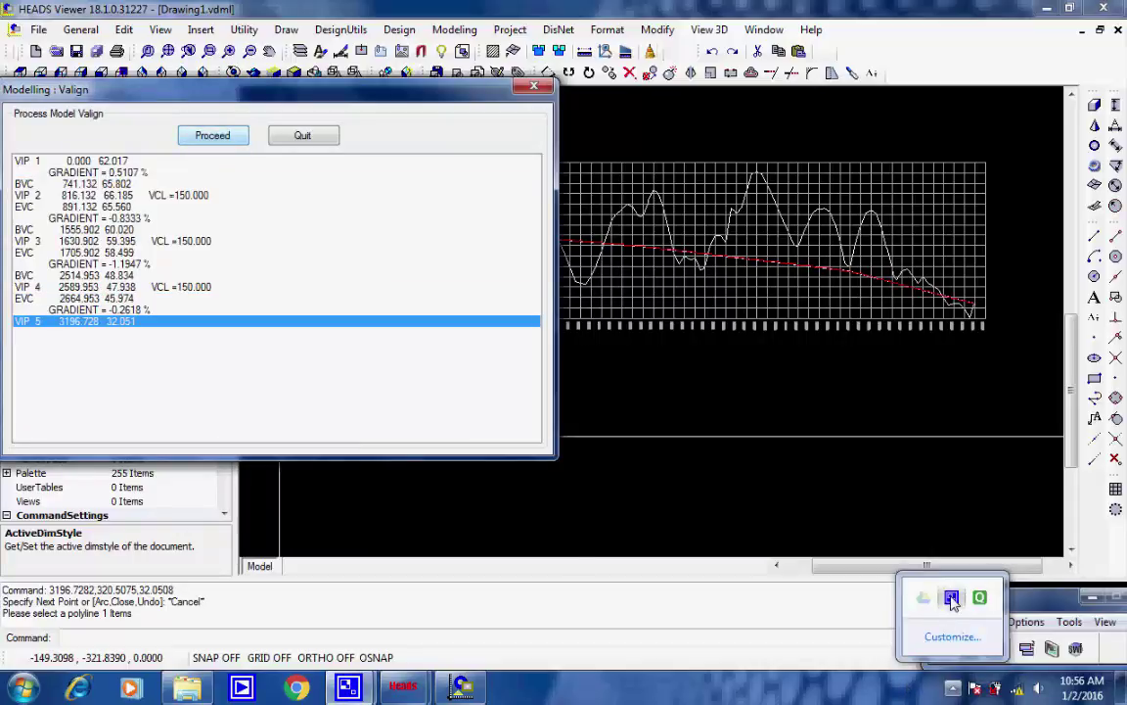
{"action": "left_click", "coordinate": [1116, 651]}
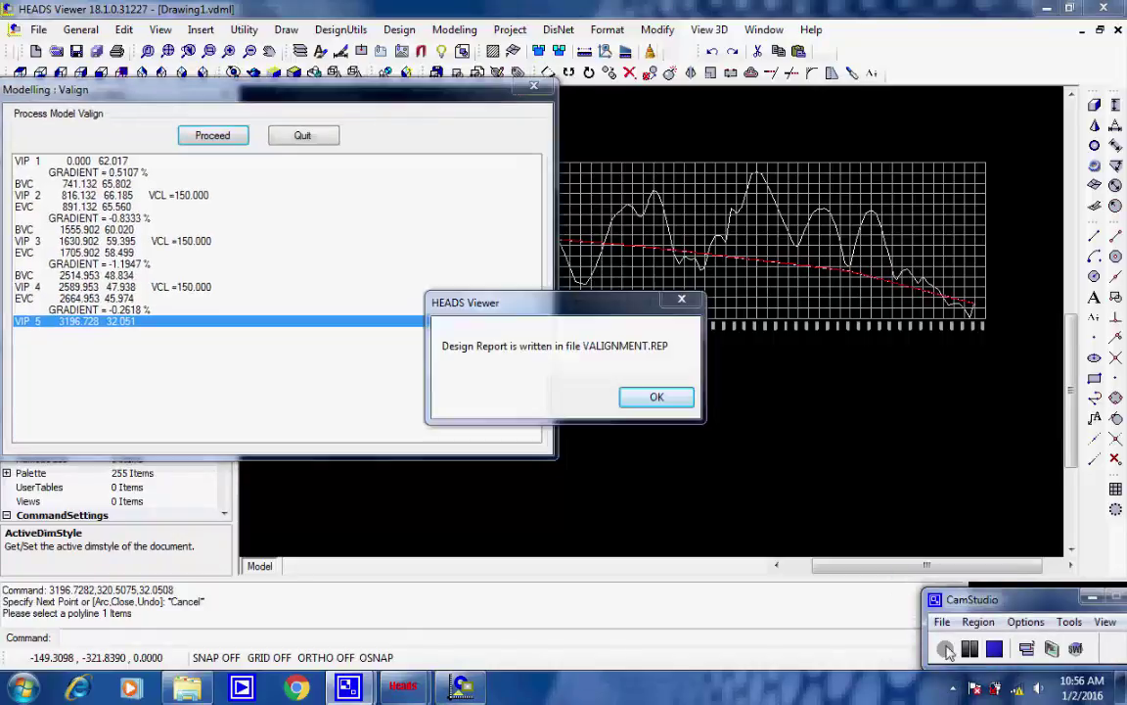
{"action": "left_click", "coordinate": [655, 398]}
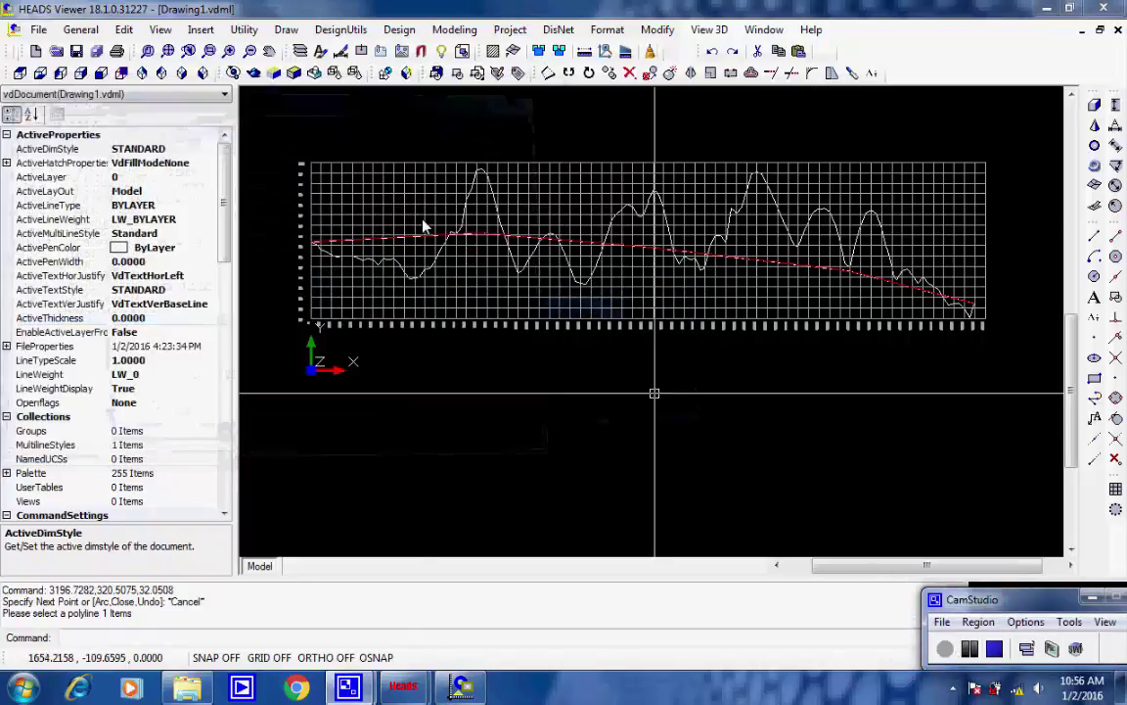
- Turn on the vertical details for DESIGN string M001 on the profile with 5 mm text
{"action": "left_click", "coordinate": [401, 31]}
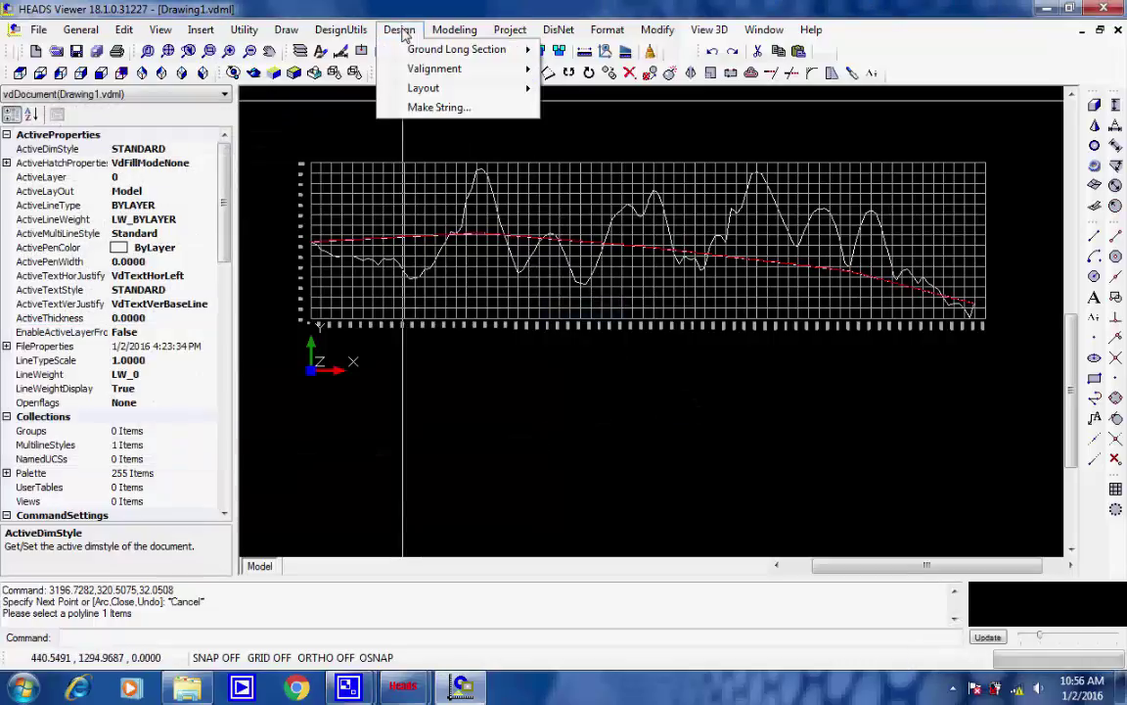
{"action": "mouse_move", "coordinate": [412, 60]}
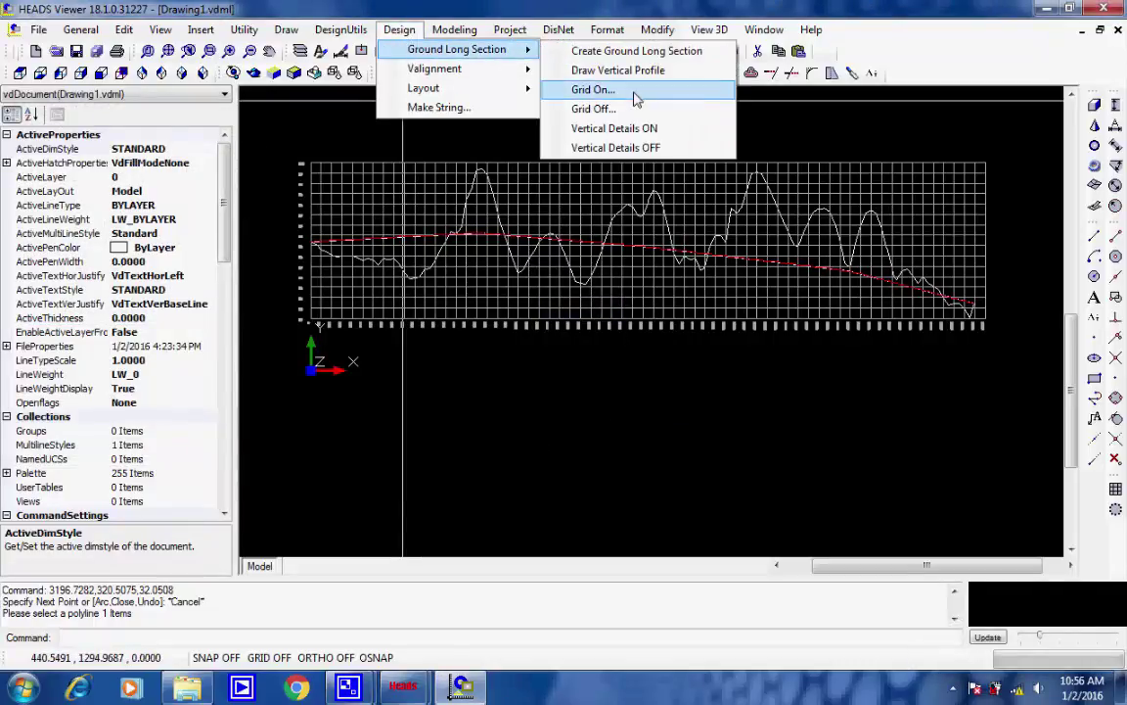
{"action": "left_click", "coordinate": [656, 128]}
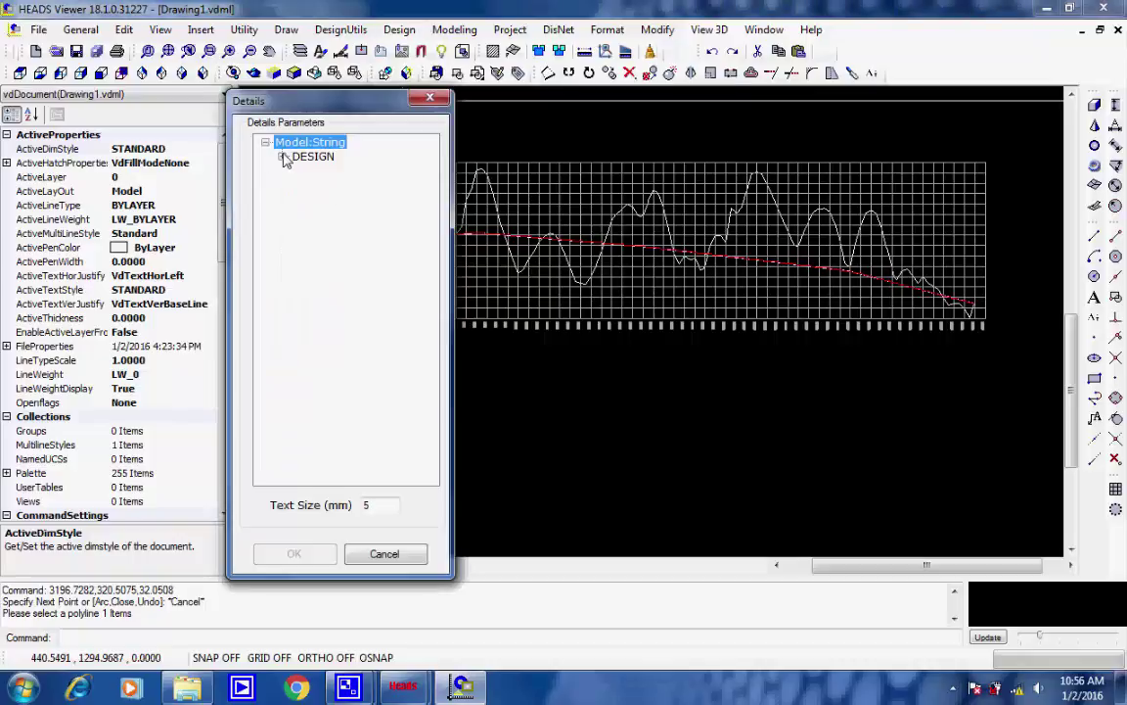
{"action": "left_click", "coordinate": [282, 157]}
{"action": "left_click", "coordinate": [311, 169]}
{"action": "left_click", "coordinate": [370, 505]}
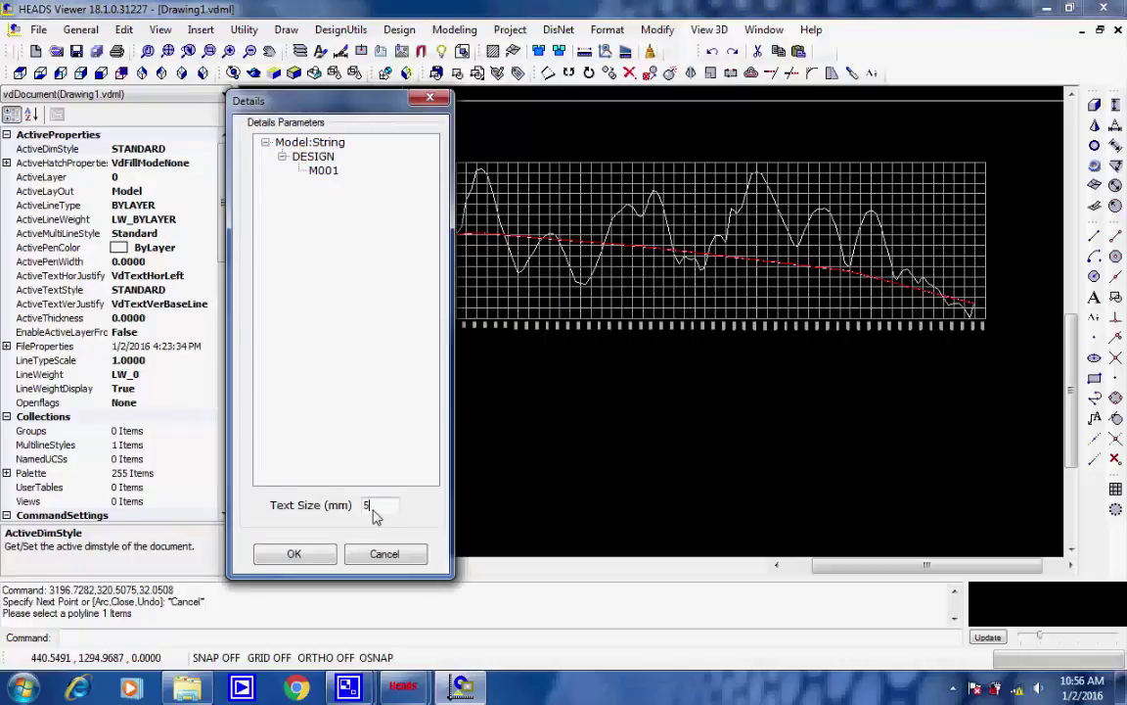
{"action": "left_click", "coordinate": [295, 554]}
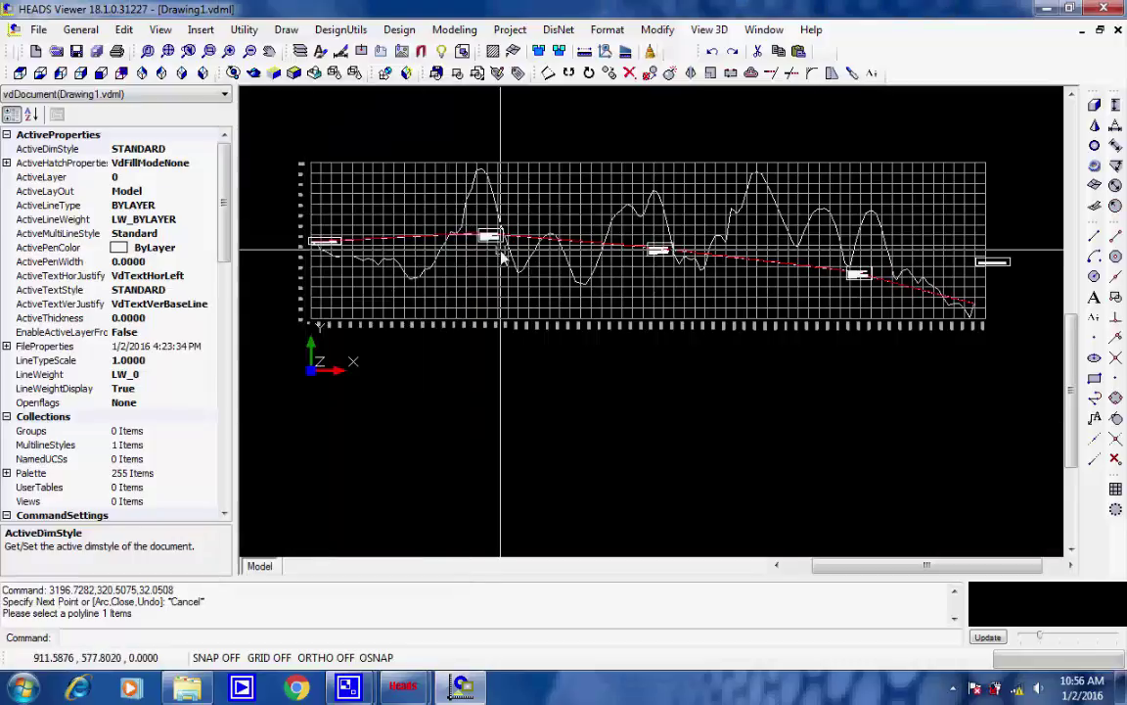
- Examine the vertical detail labels along the profile, beginning with the start chainage and level
{"action": "scroll", "coordinate": [548, 264], "scroll_direction": "up", "scroll_amount": 5}
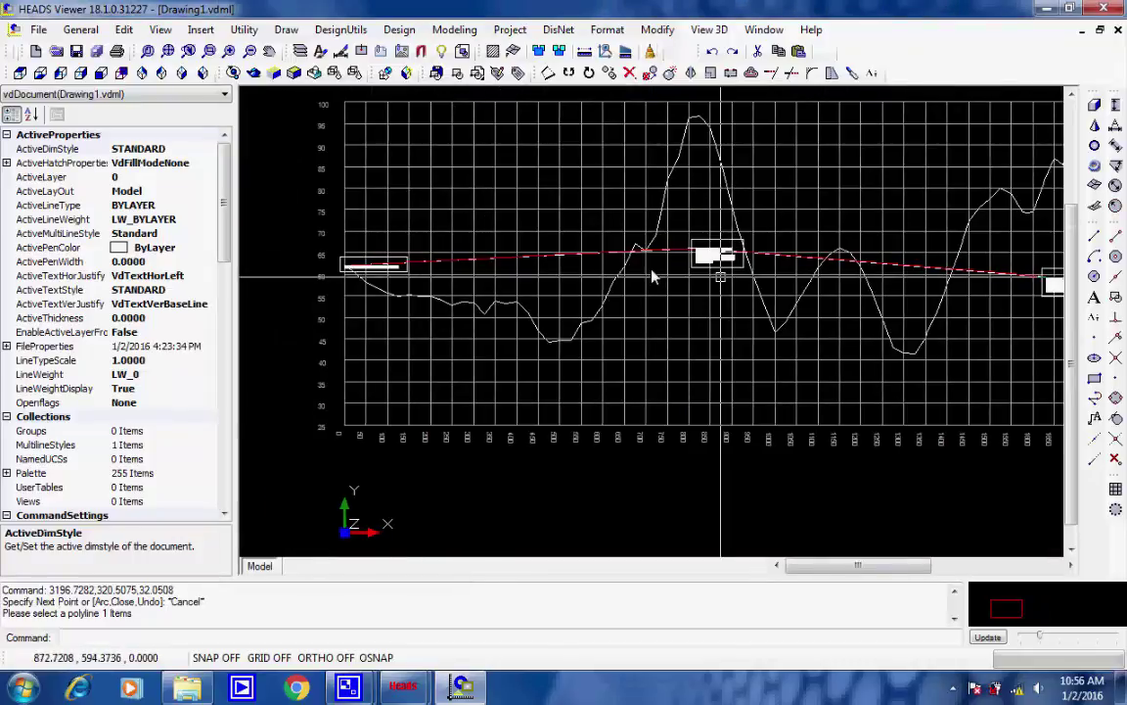
{"action": "scroll", "coordinate": [368, 262], "scroll_direction": "up", "scroll_amount": 4}
{"action": "scroll", "coordinate": [368, 262], "scroll_direction": "up", "scroll_amount": 5}
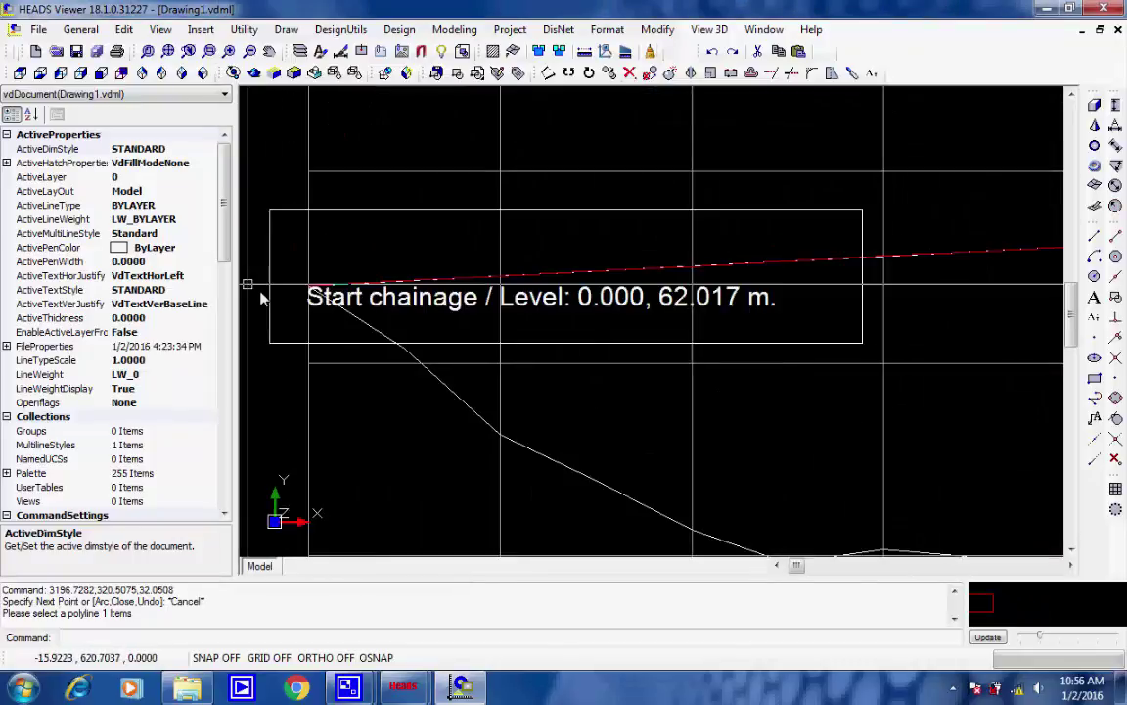
{"action": "scroll", "coordinate": [673, 404], "scroll_direction": "down", "scroll_amount": 5}
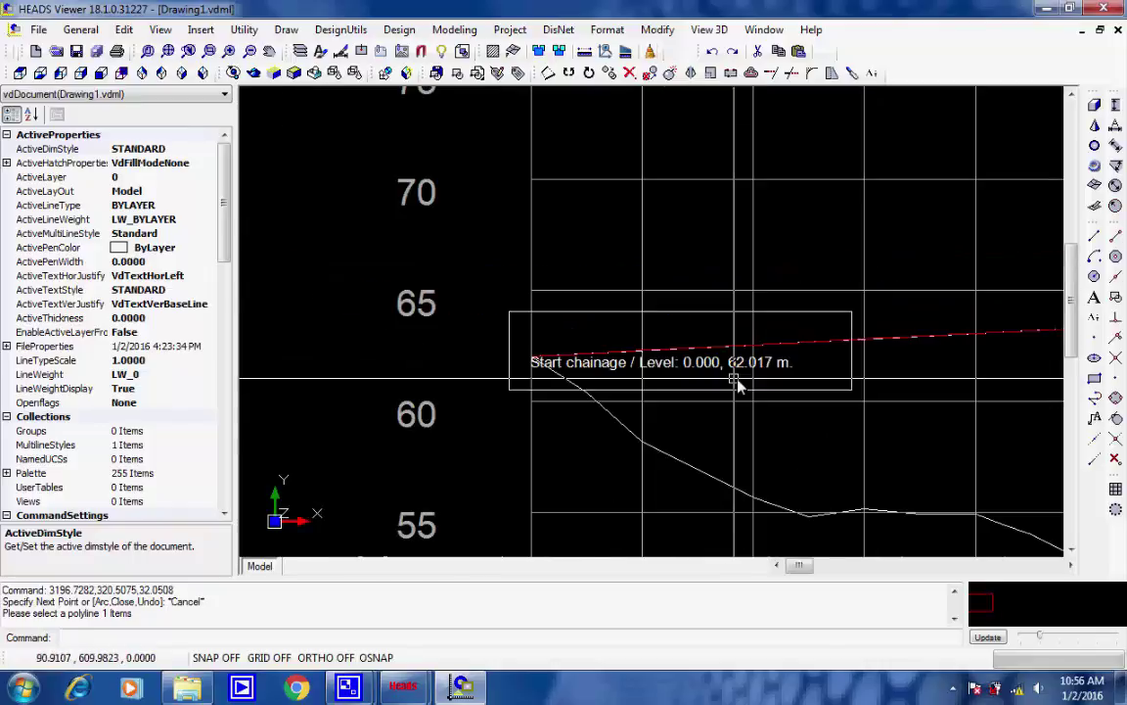
- Examine the start chainage and VIP detail labels along the vertical profile, including chainage, level, VCL, grades and K values
{"action": "scroll", "coordinate": [744, 382], "scroll_direction": "down", "scroll_amount": 2}
{"action": "middle_click_drag", "start_coordinate": [860, 354], "coordinate": [458, 344]}
{"action": "middle_click_drag", "start_coordinate": [1037, 319], "coordinate": [814, 338]}
{"action": "scroll", "coordinate": [810, 354], "scroll_direction": "up", "scroll_amount": 3}
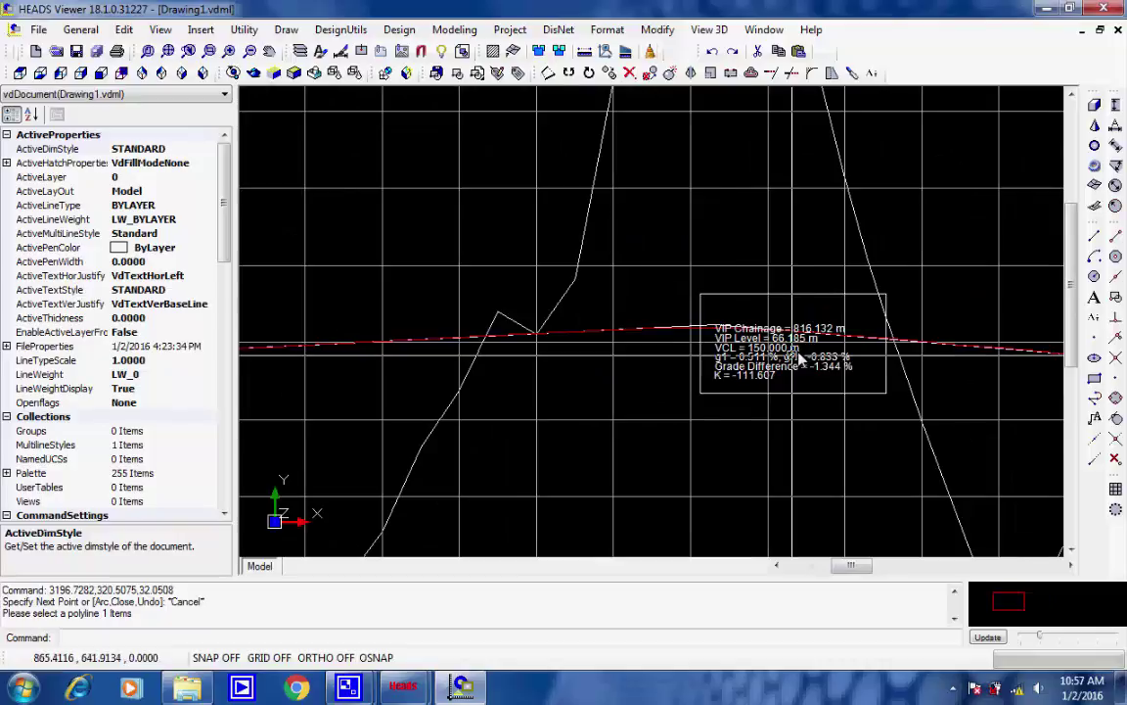
{"action": "scroll", "coordinate": [910, 370], "scroll_direction": "up", "scroll_amount": 3}
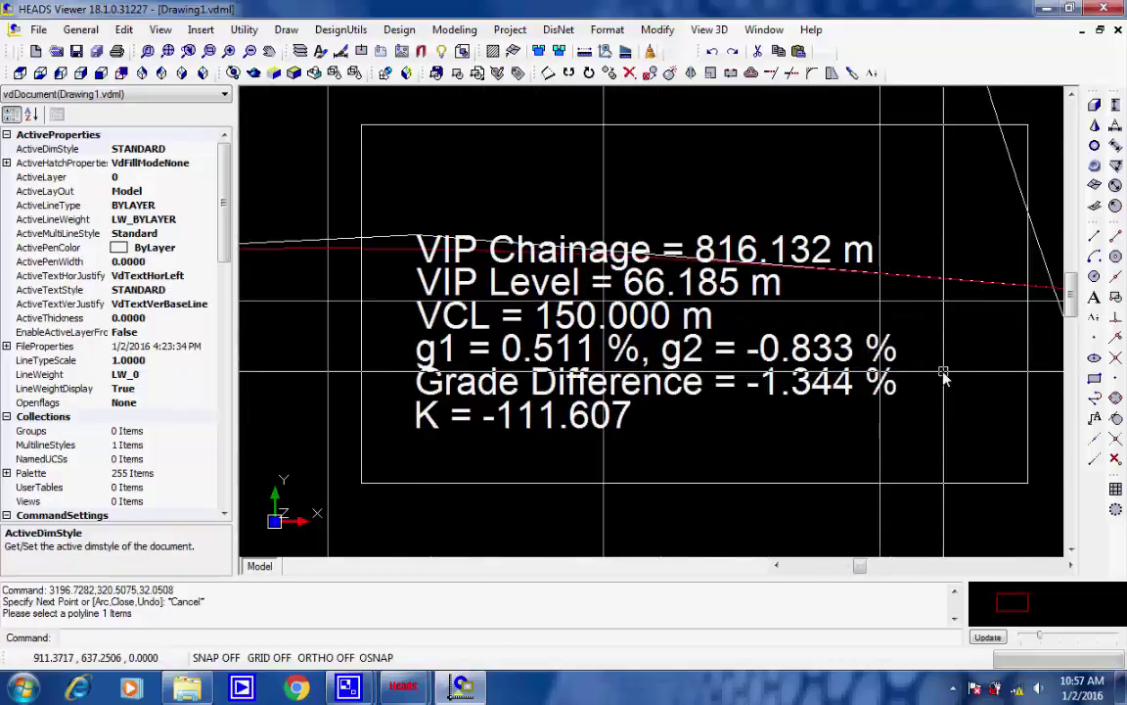
{"action": "scroll", "coordinate": [928, 329], "scroll_direction": "down", "scroll_amount": 6}
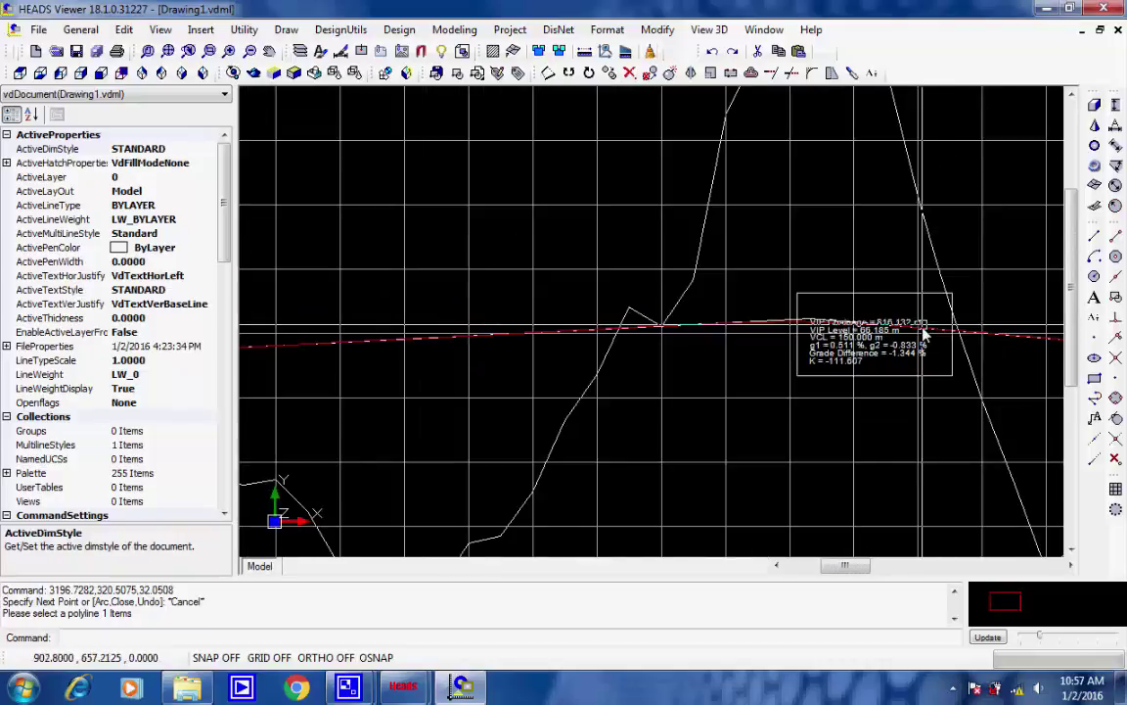
{"action": "scroll", "coordinate": [901, 328], "scroll_direction": "down", "scroll_amount": 4}
{"action": "middle_click_drag", "start_coordinate": [948, 327], "coordinate": [550, 333]}
{"action": "scroll", "coordinate": [551, 333], "scroll_direction": "up", "scroll_amount": 2}
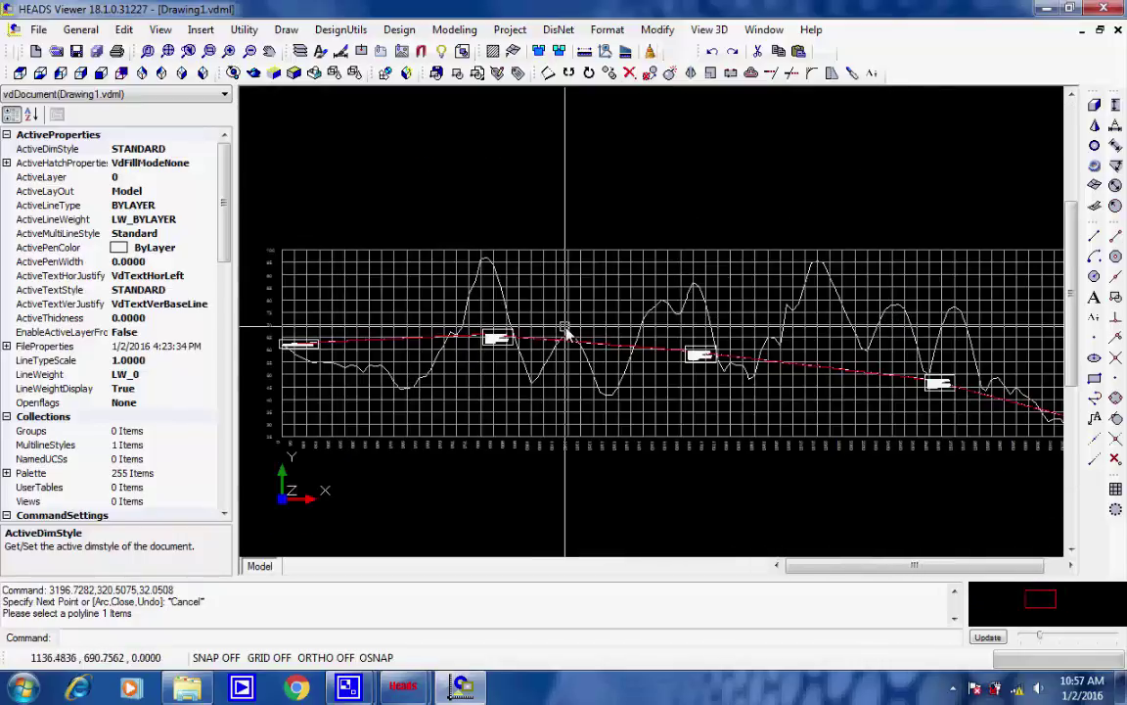
{"action": "scroll", "coordinate": [568, 335], "scroll_direction": "down", "scroll_amount": 1}
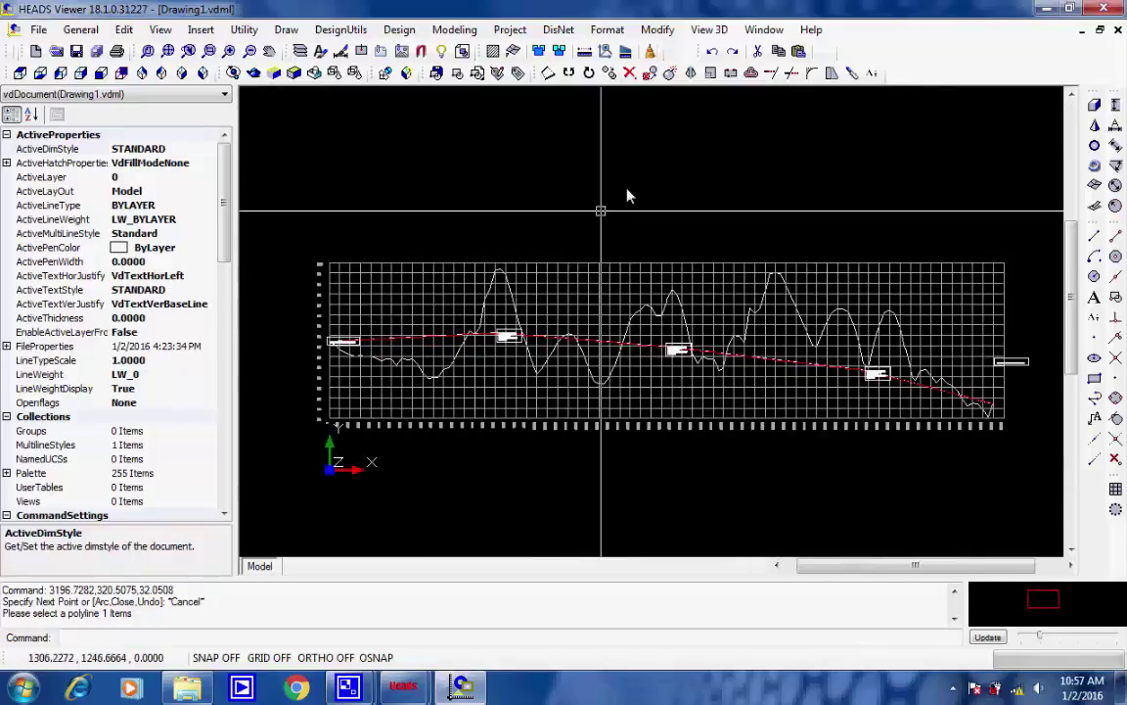
- Close the viewer drawing without saving and draw the vertical profile with X scale 1 and Y scale 10
{"action": "left_click", "coordinate": [1104, 10]}
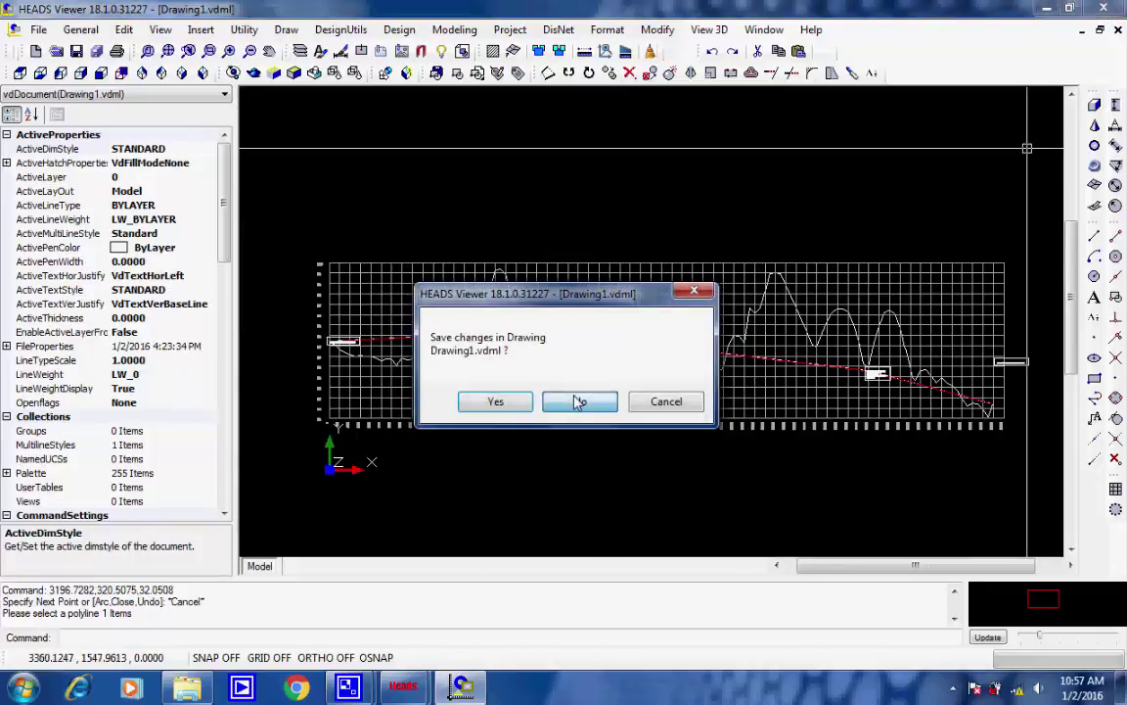
{"action": "left_click", "coordinate": [580, 401]}
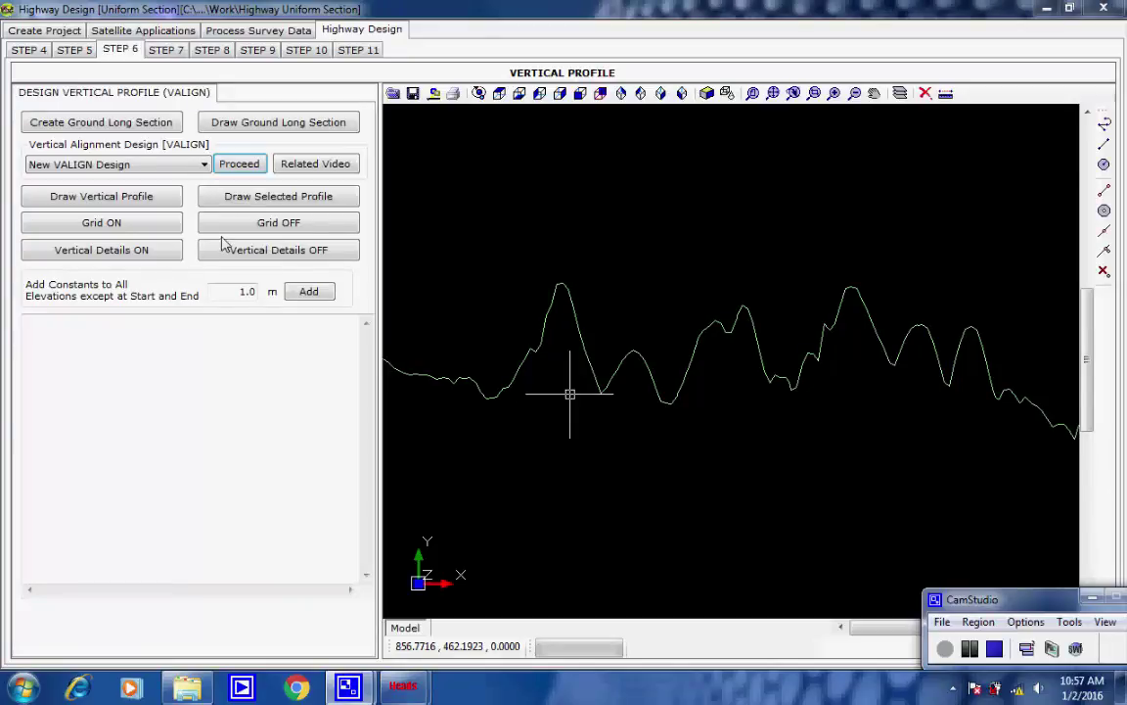
{"action": "left_click", "coordinate": [81, 199]}
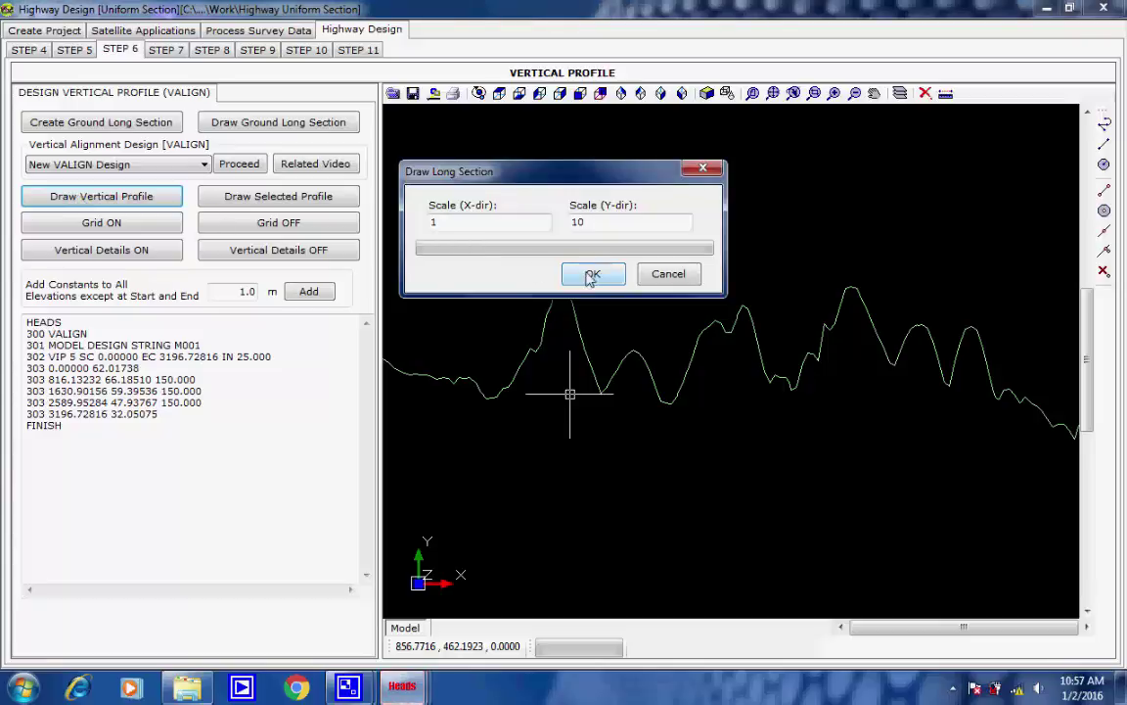
{"action": "left_click", "coordinate": [591, 276]}
{"action": "left_click", "coordinate": [953, 688]}
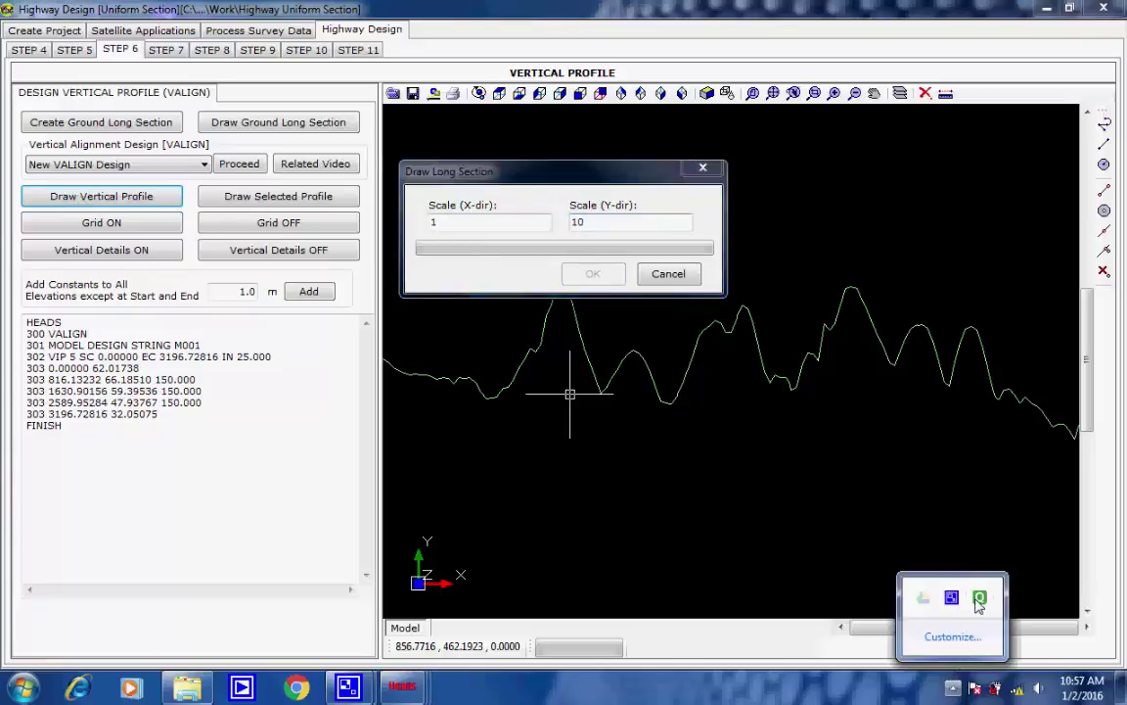
{"action": "left_click", "coordinate": [979, 599]}
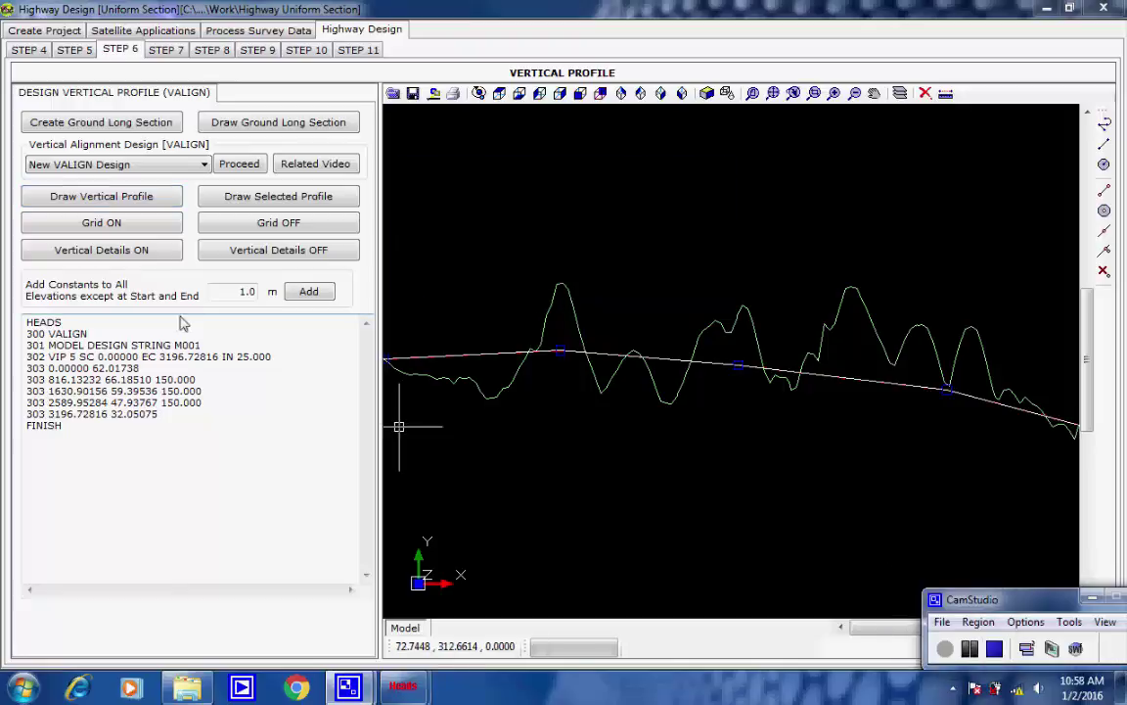
- Add a grid with chainage interval 50 and level interval 5, and show vertical details for string M001 with 5 mm text
{"action": "left_click", "coordinate": [98, 223]}
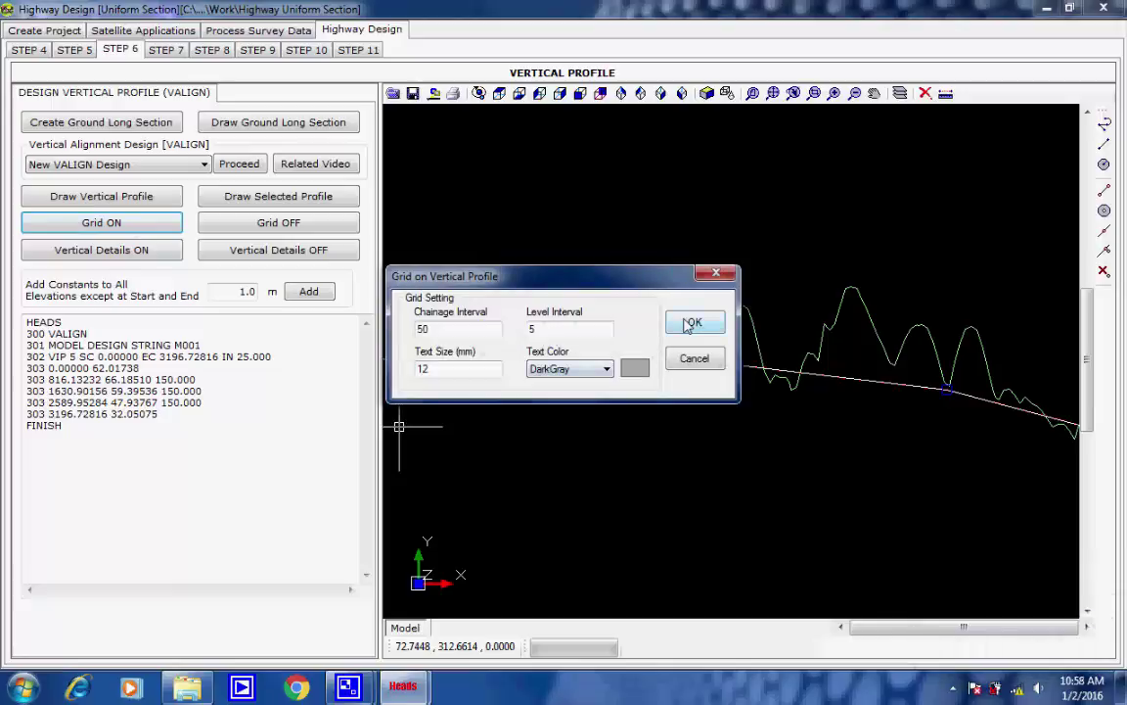
{"action": "left_click", "coordinate": [677, 322]}
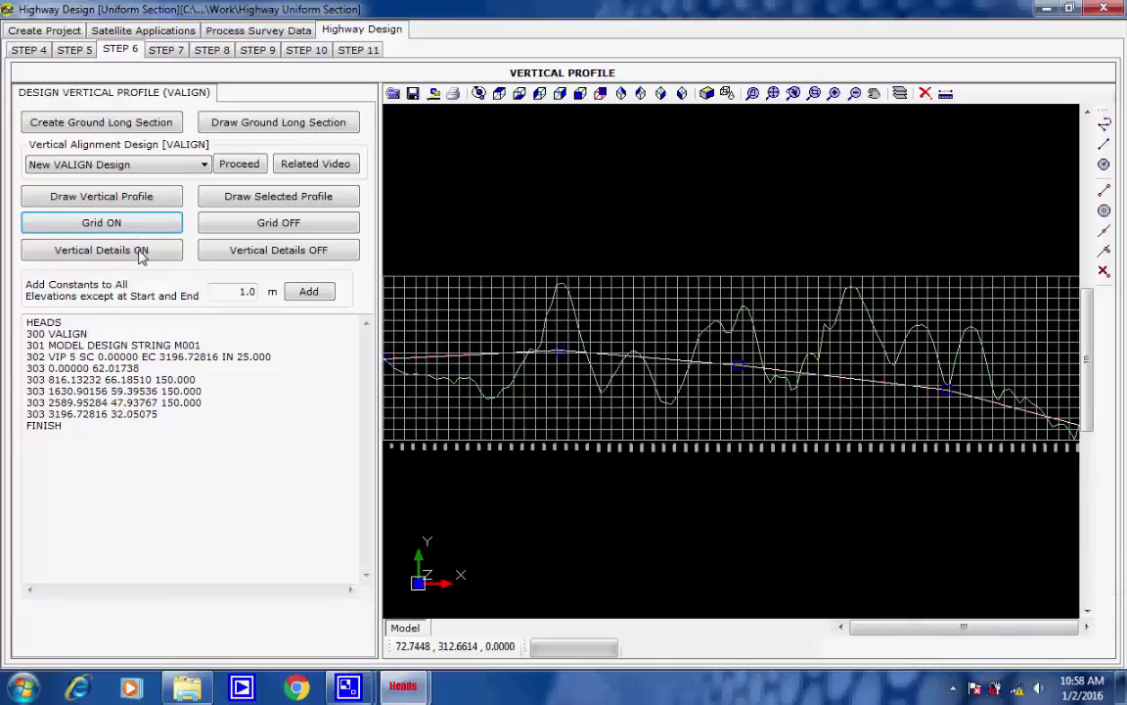
{"action": "left_click", "coordinate": [143, 253]}
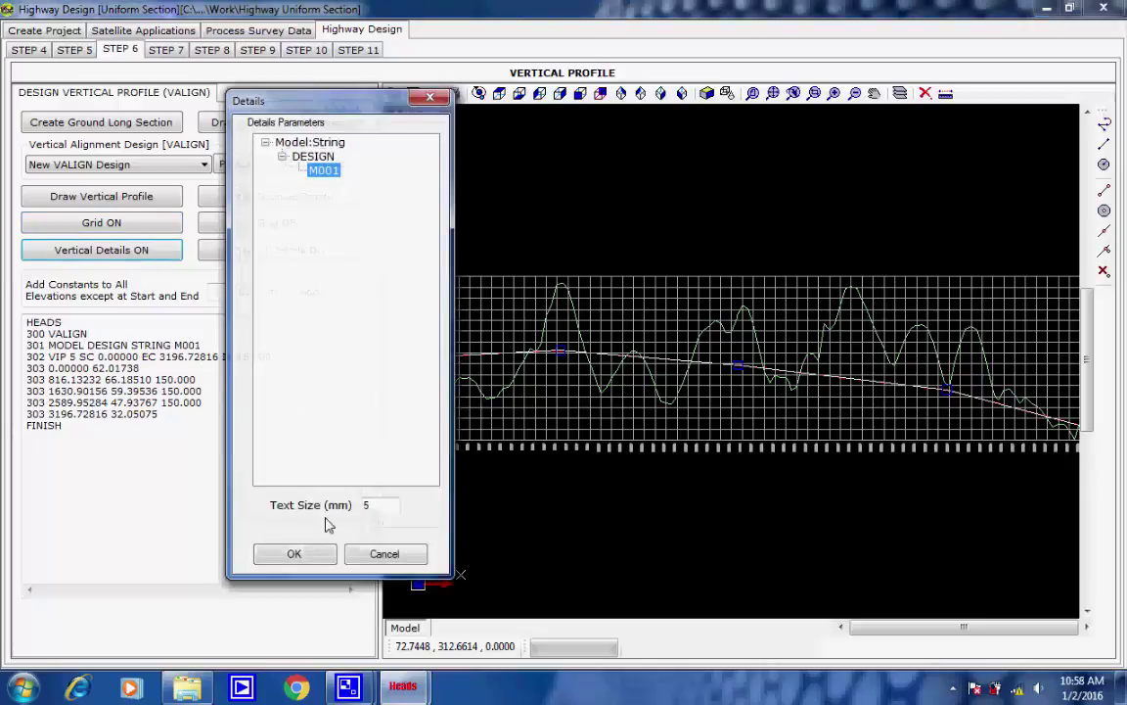
{"action": "left_click", "coordinate": [297, 554]}
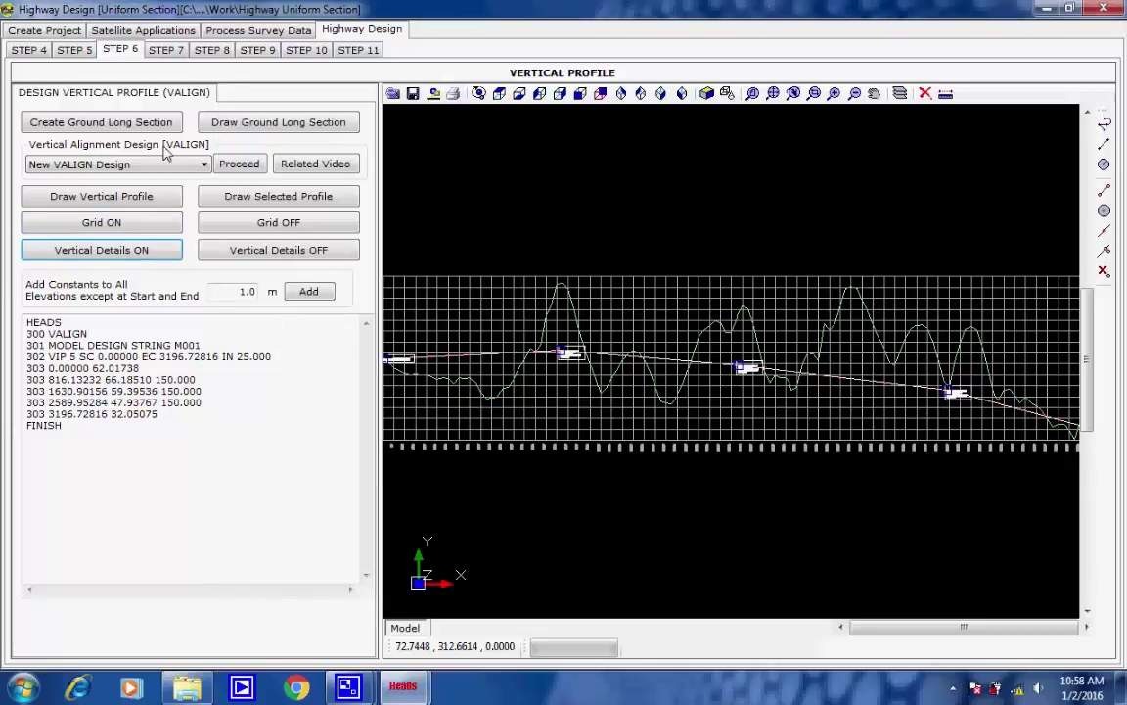
- Review the TCS01 median, main carriageway, earthen shoulder, ground elevation and service road definitions, and save the cross section data
{"action": "left_click", "coordinate": [167, 50]}
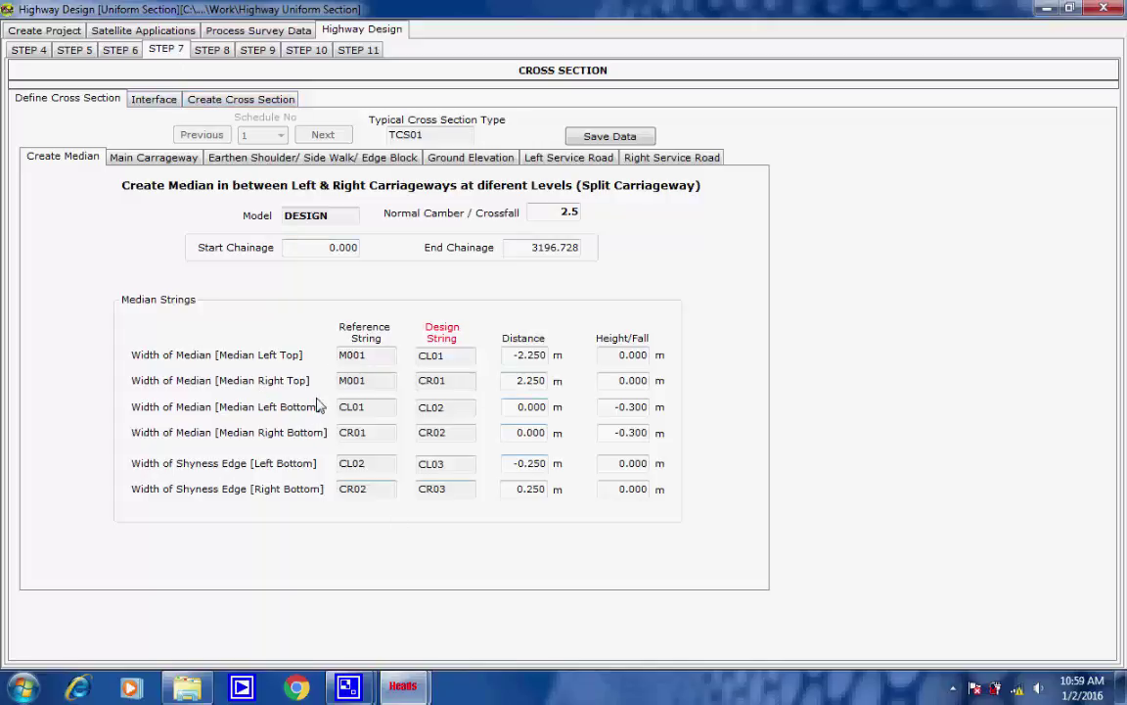
{"action": "left_click", "coordinate": [157, 159]}
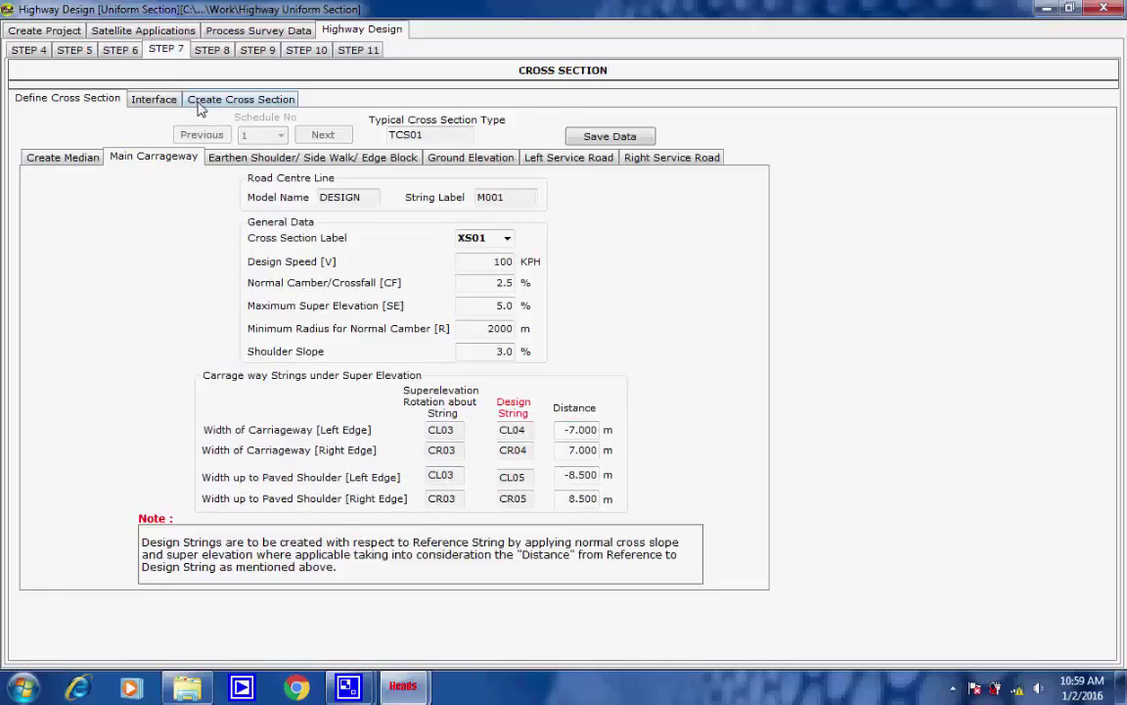
{"action": "left_click", "coordinate": [224, 159]}
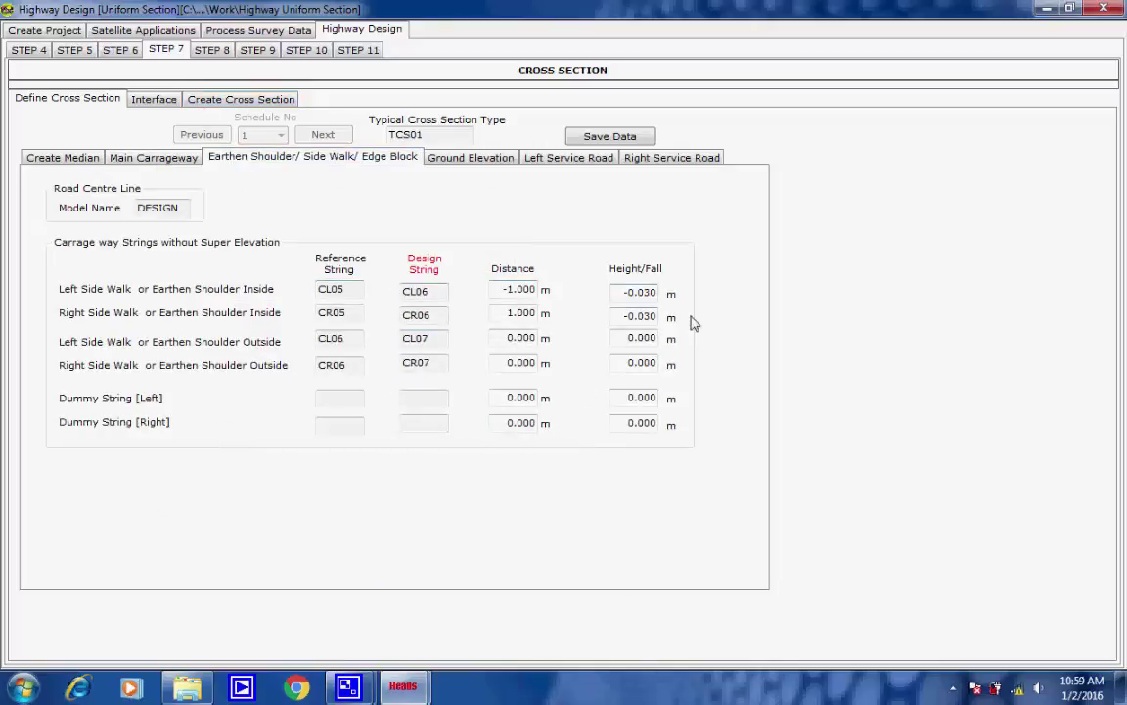
{"action": "left_click", "coordinate": [440, 163]}
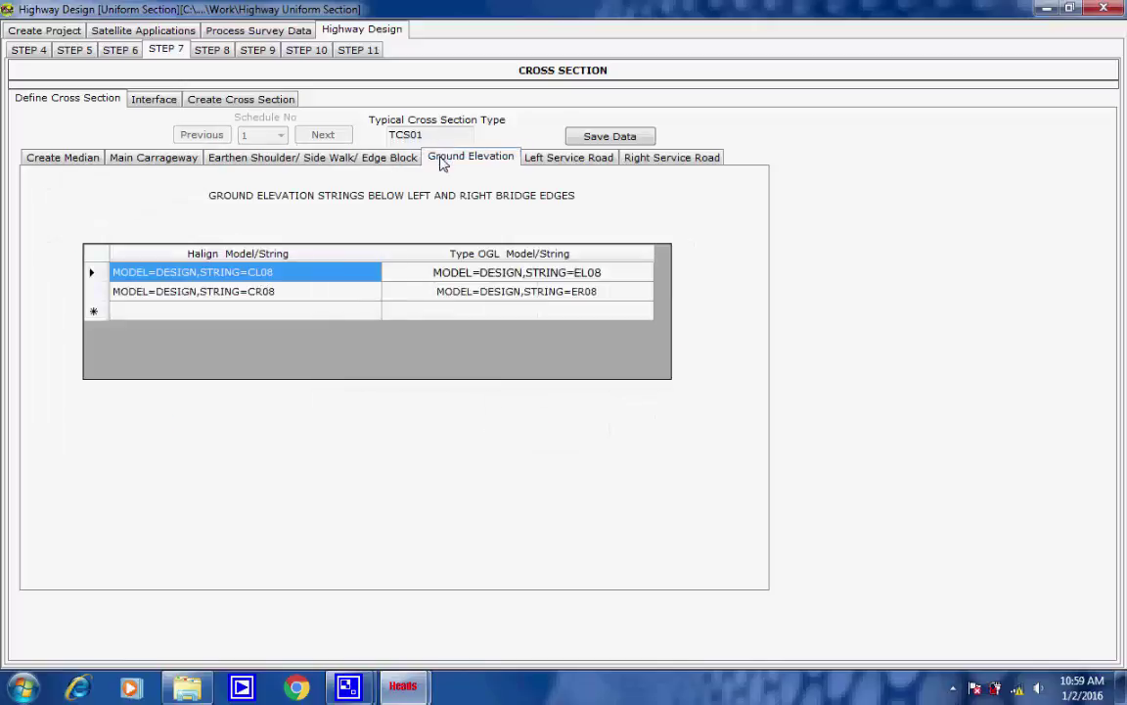
{"action": "left_click", "coordinate": [593, 162]}
{"action": "left_click", "coordinate": [653, 162]}
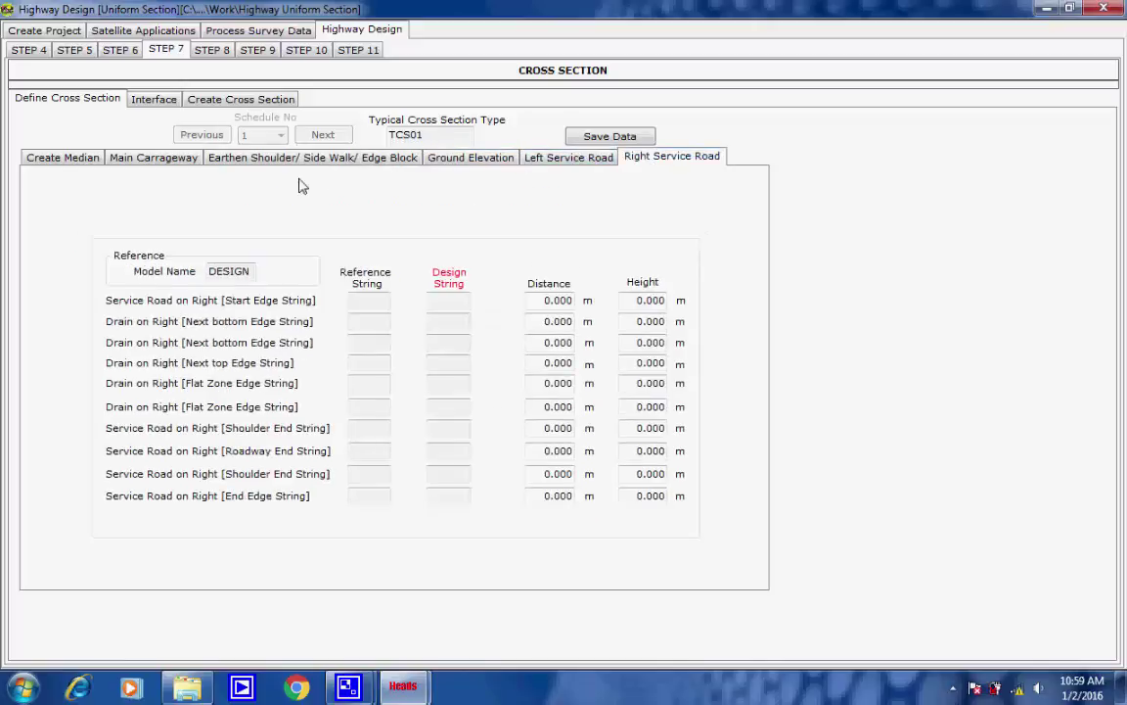
{"action": "left_click", "coordinate": [594, 138]}
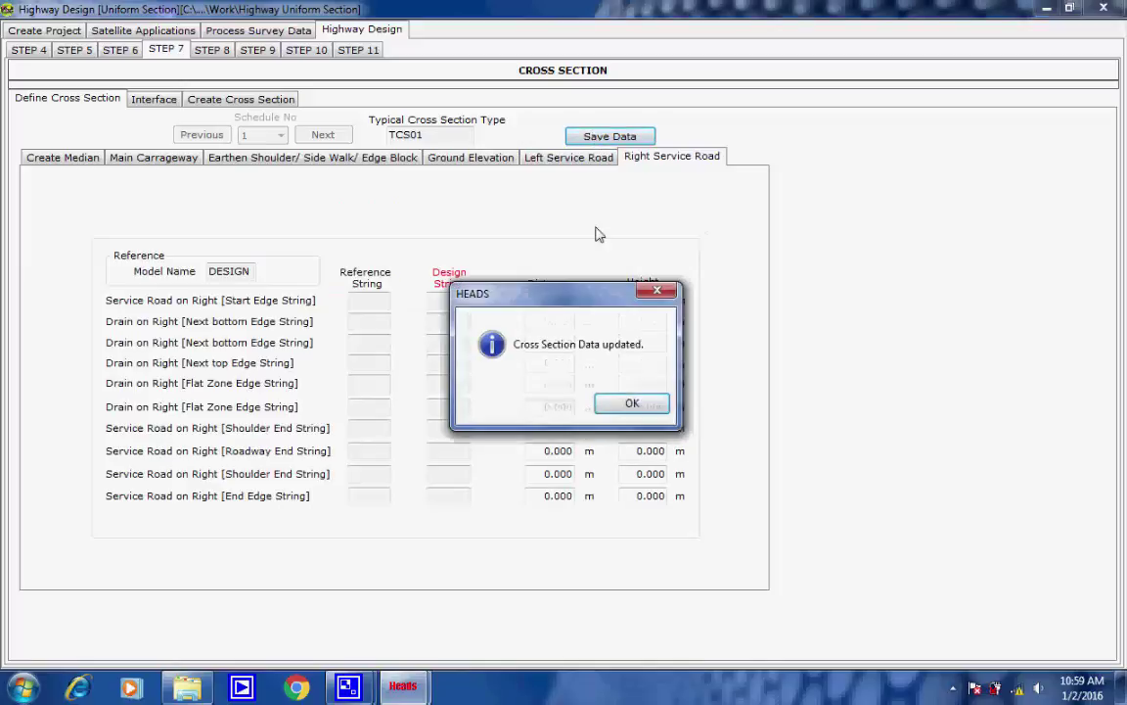
{"action": "left_click", "coordinate": [619, 406]}
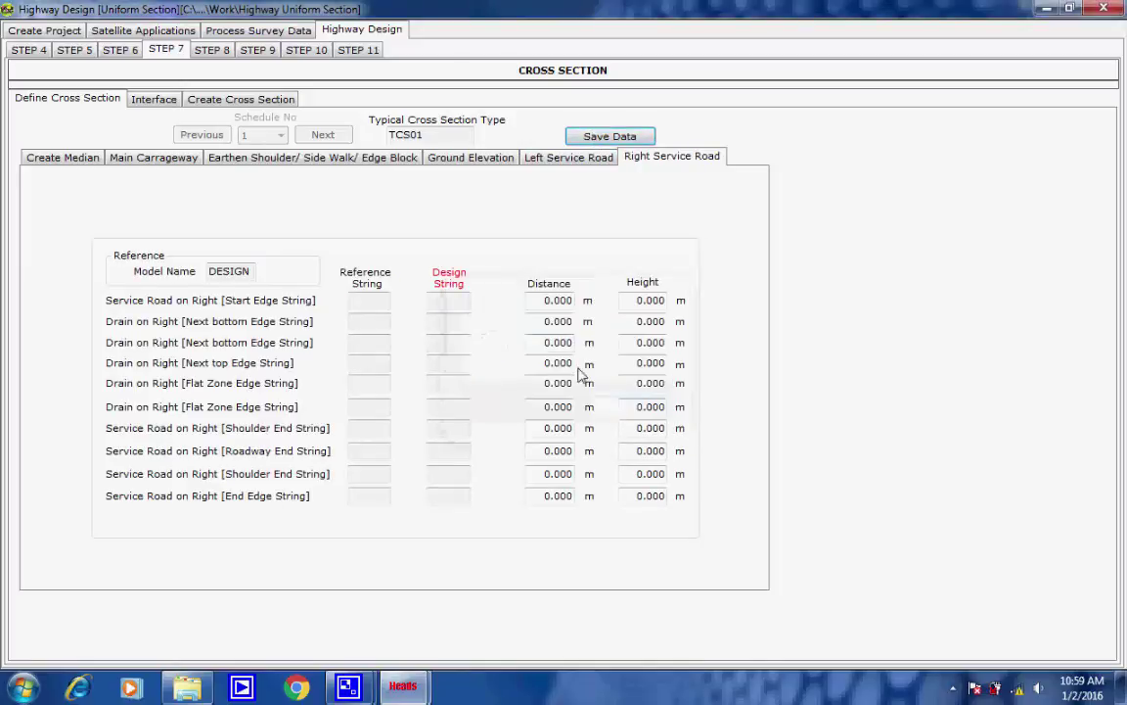
- Examine the LHS and RHS cut and fill blocks in the cross section interface data
{"action": "left_click", "coordinate": [154, 99]}
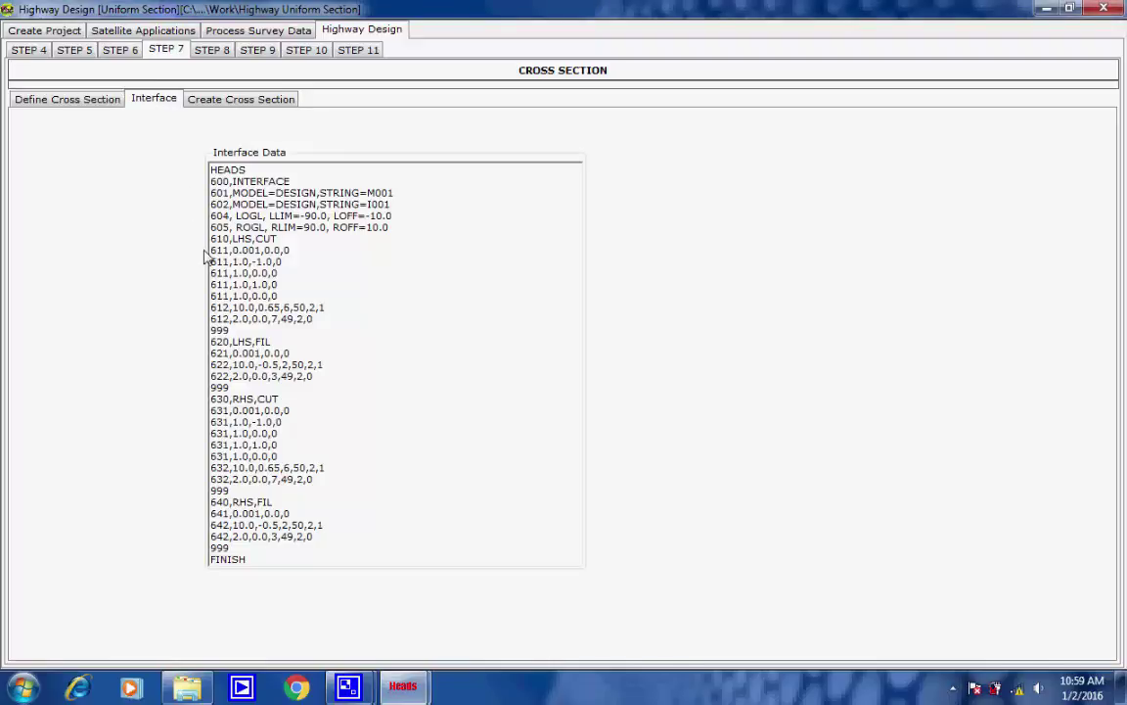
{"action": "left_click_drag", "start_coordinate": [209, 243], "coordinate": [294, 245]}
{"action": "left_click", "coordinate": [281, 292]}
{"action": "left_click_drag", "start_coordinate": [220, 354], "coordinate": [211, 351]}
{"action": "left_click_drag", "start_coordinate": [282, 403], "coordinate": [203, 408]}
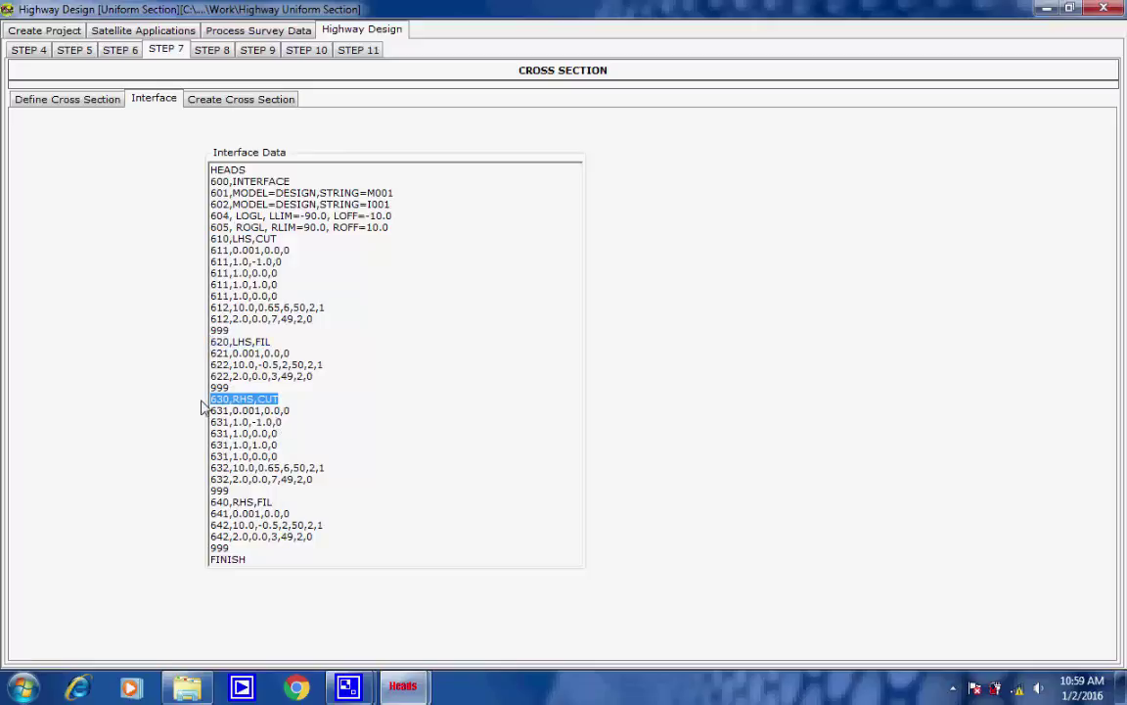
{"action": "left_click_drag", "start_coordinate": [276, 504], "coordinate": [207, 504]}
{"action": "left_click", "coordinate": [315, 505]}
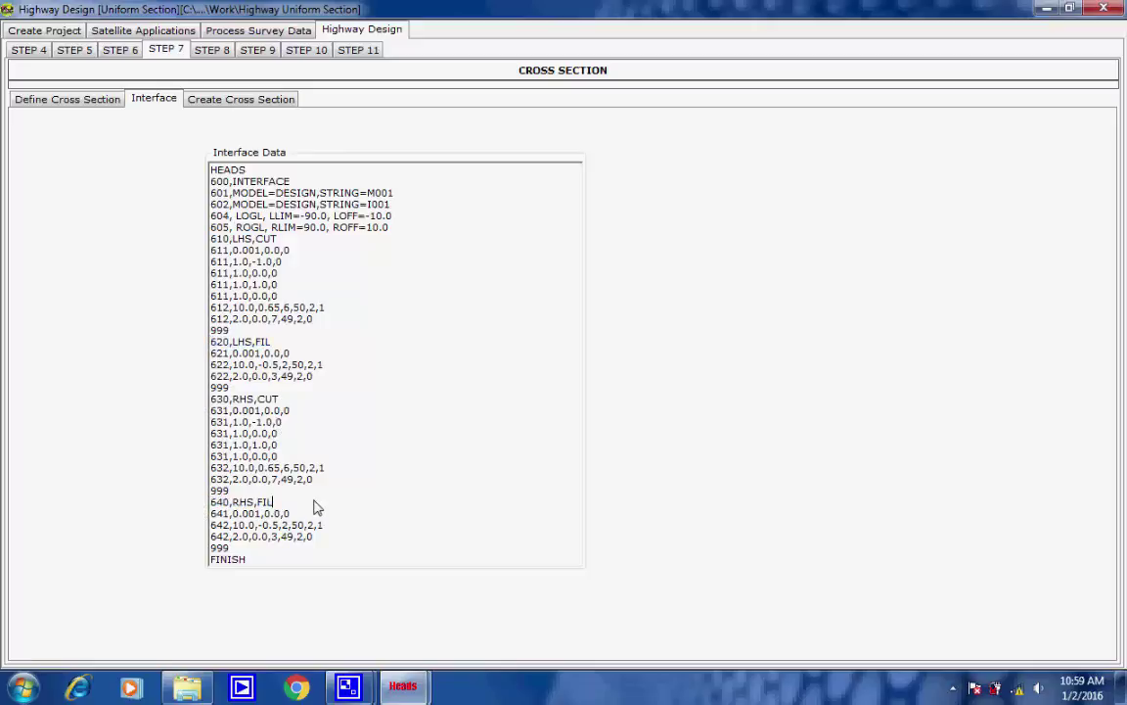
- Start processing all cross section data, run the first OFFSET item and draw its strings in the CAD viewer
{"action": "left_click", "coordinate": [224, 99]}
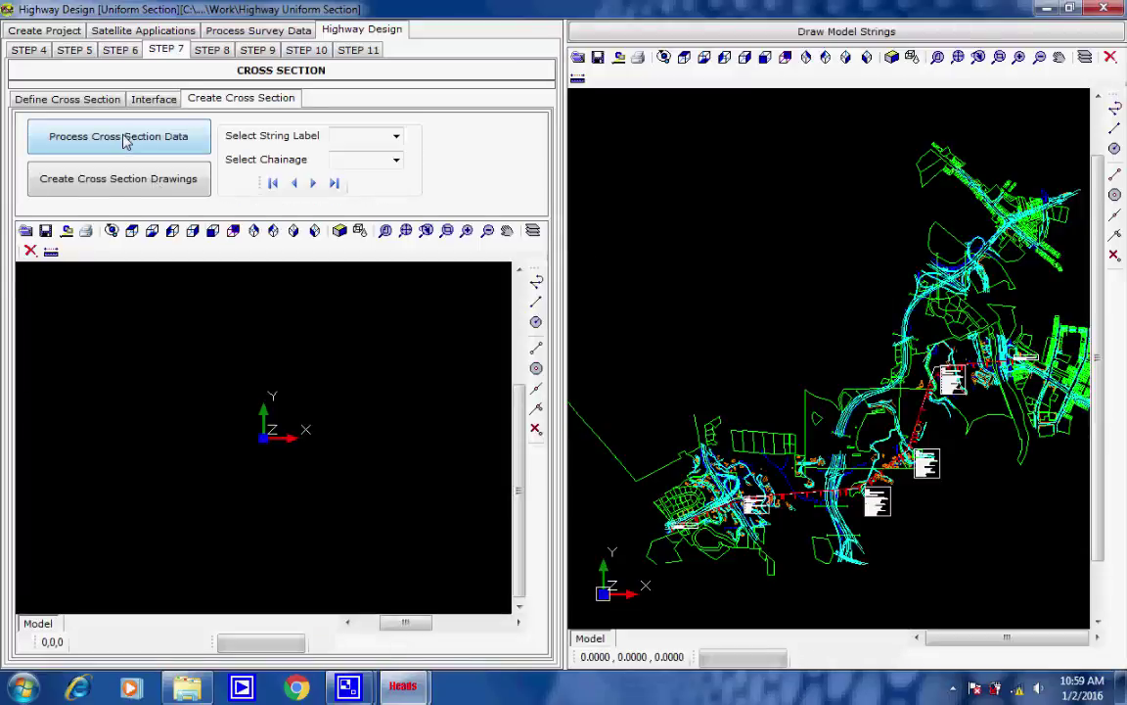
{"action": "left_click", "coordinate": [123, 138]}
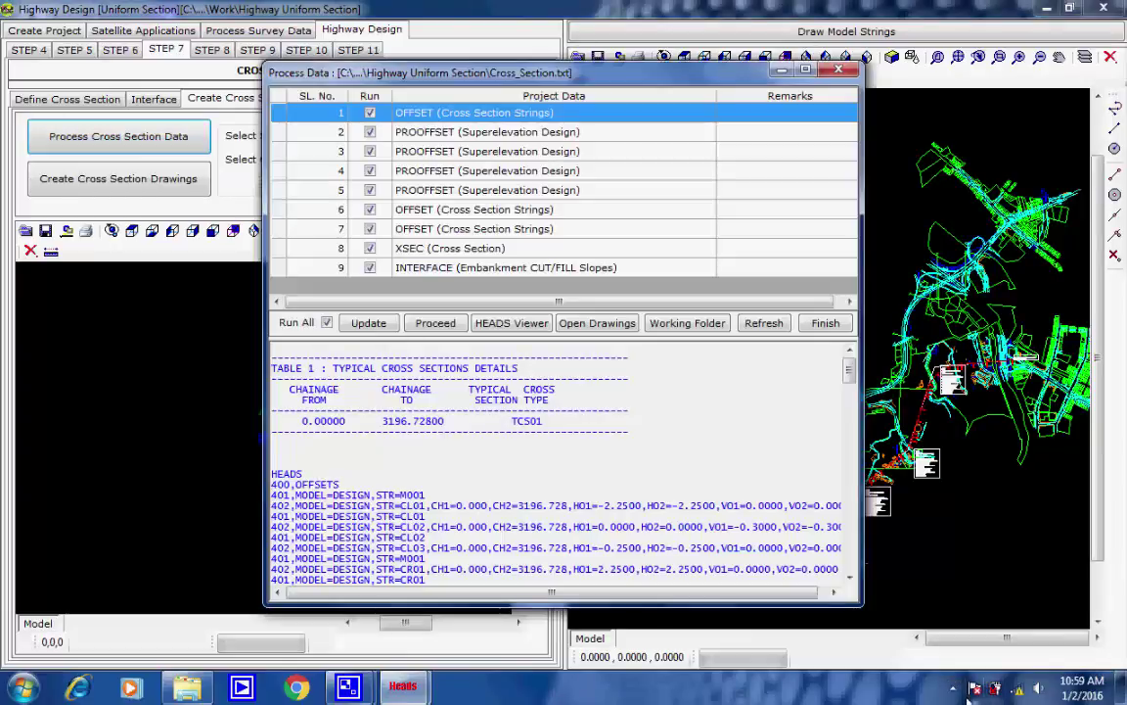
{"action": "left_click", "coordinate": [430, 324]}
{"action": "left_click", "coordinate": [474, 245]}
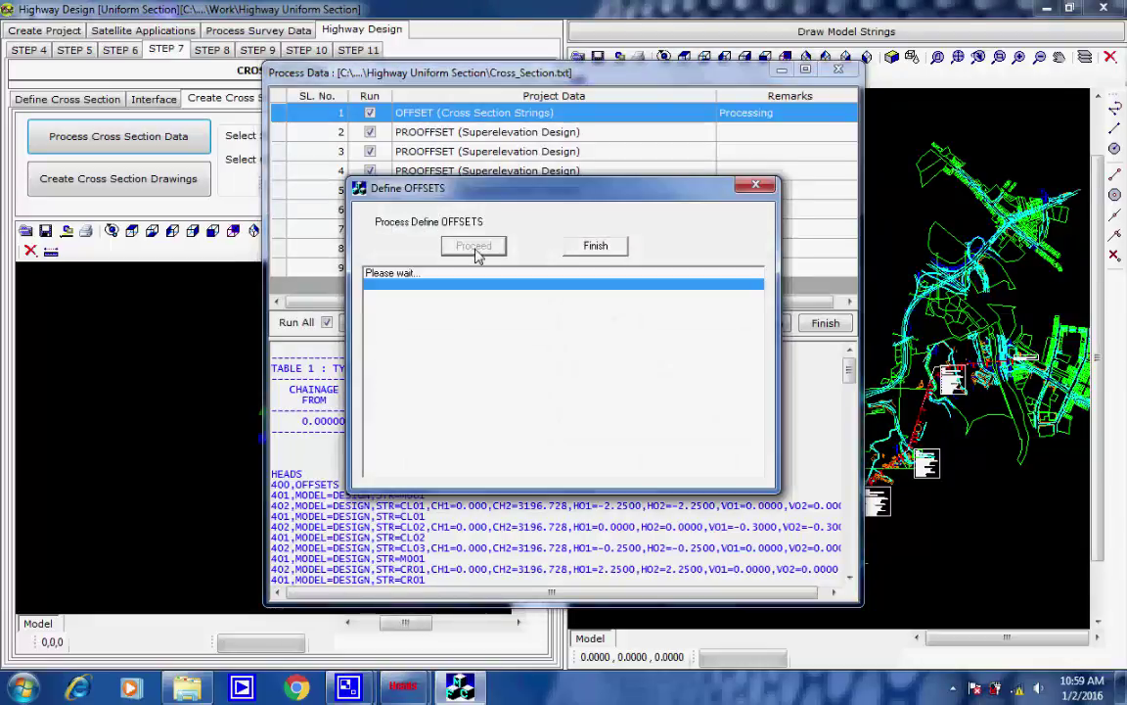
{"action": "left_click", "coordinate": [952, 688]}
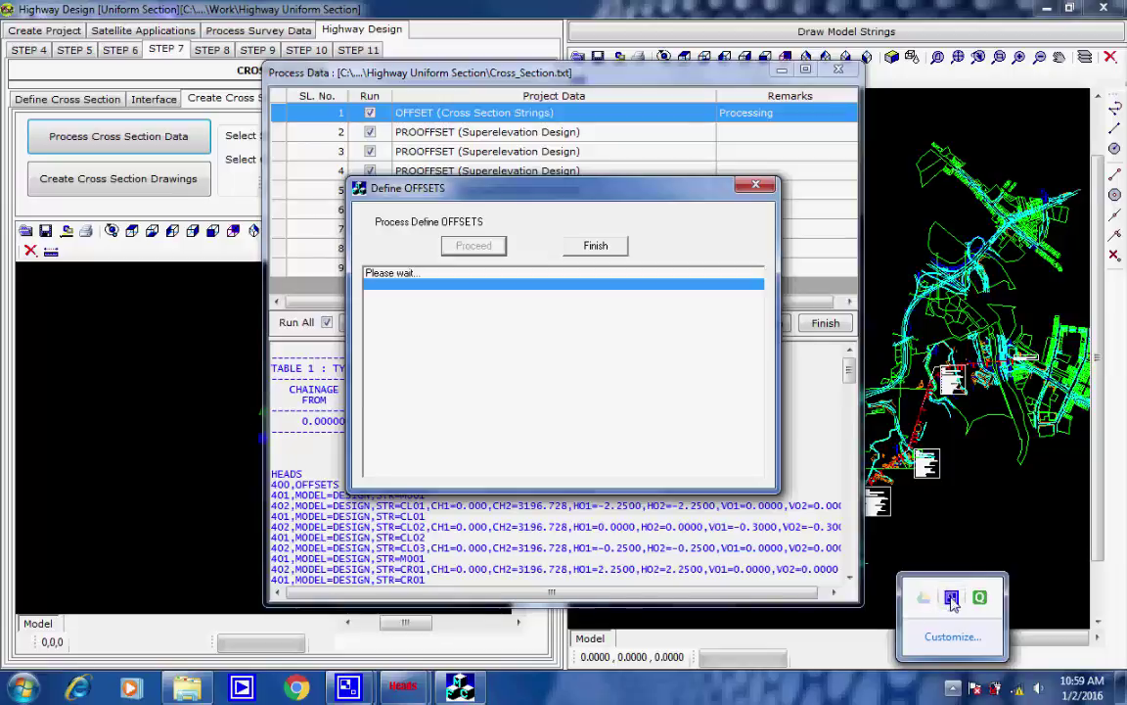
{"action": "left_click", "coordinate": [952, 597]}
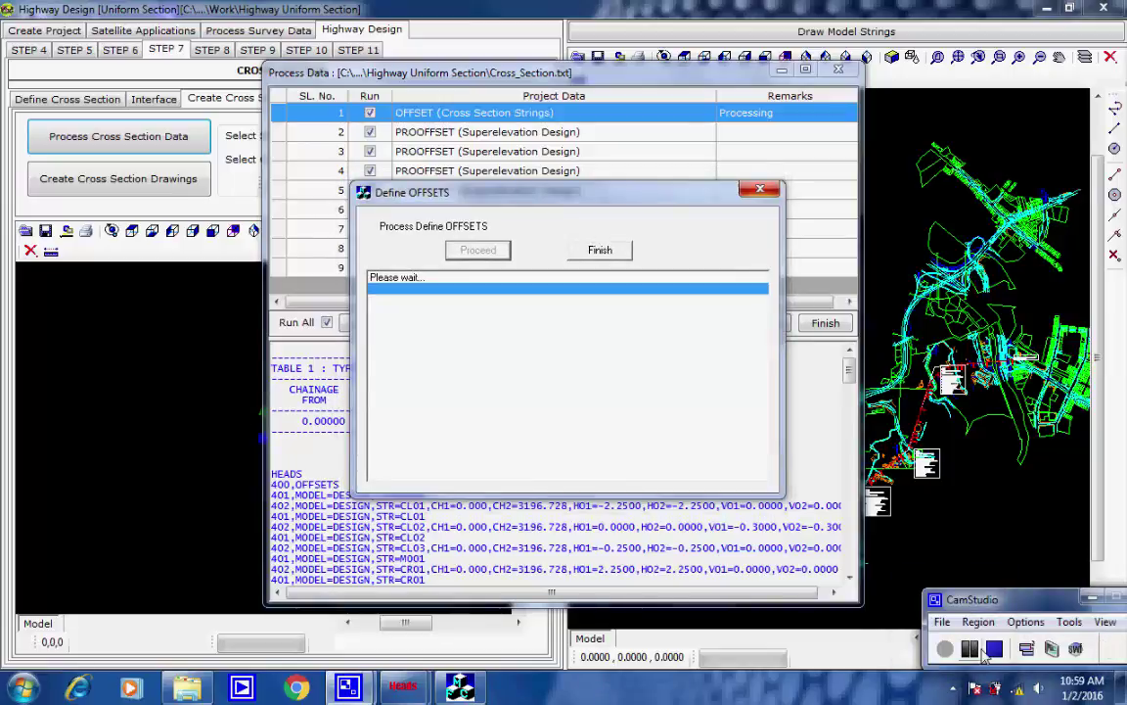
{"action": "left_click", "coordinate": [724, 380]}
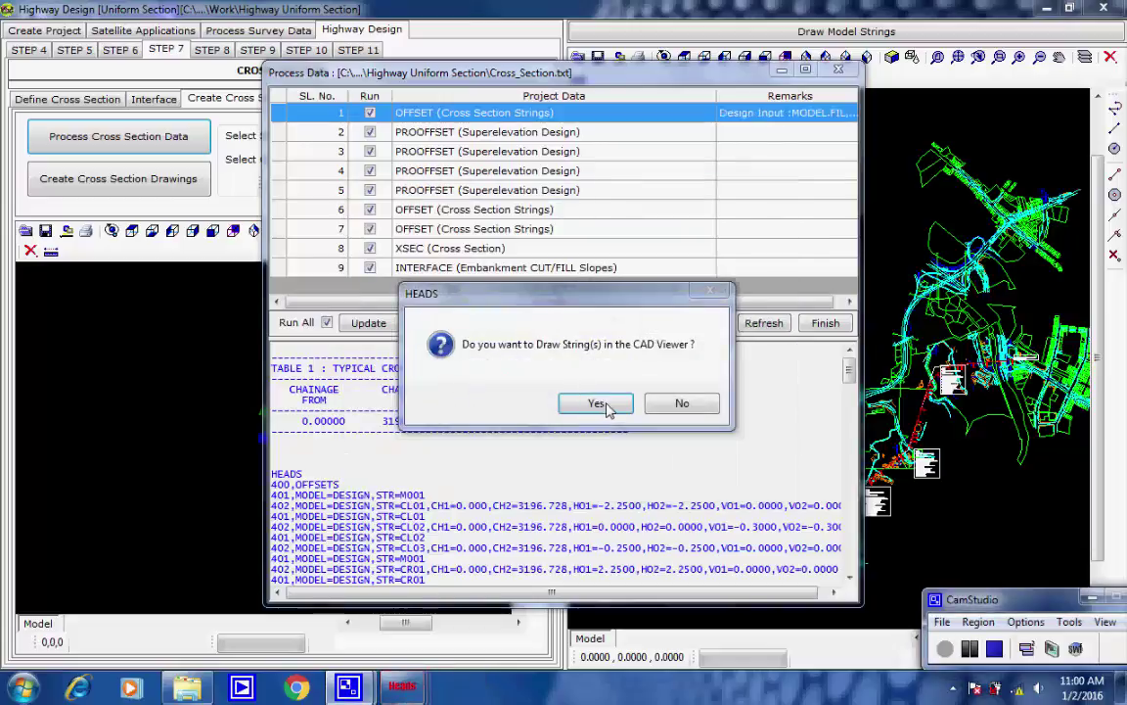
{"action": "left_click", "coordinate": [599, 401]}
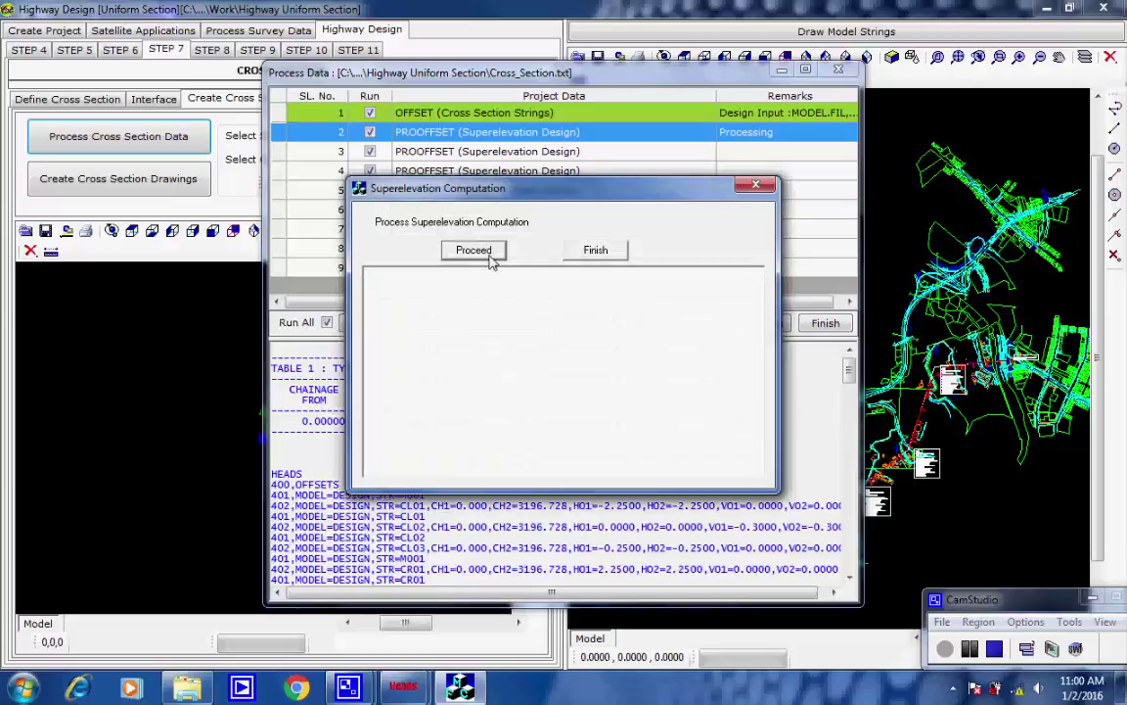
- Run the superelevation computation for item 2 and draw its strings in the CAD viewer
{"action": "left_click", "coordinate": [489, 253]}
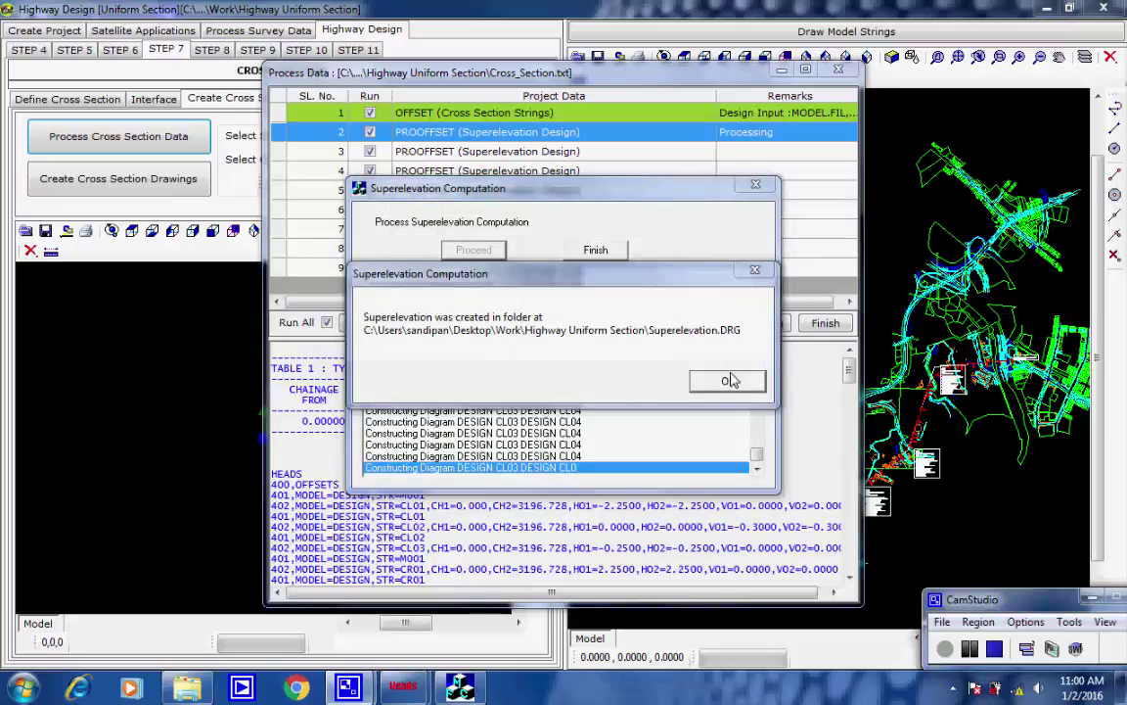
{"action": "left_click", "coordinate": [727, 381]}
{"action": "left_click", "coordinate": [595, 251]}
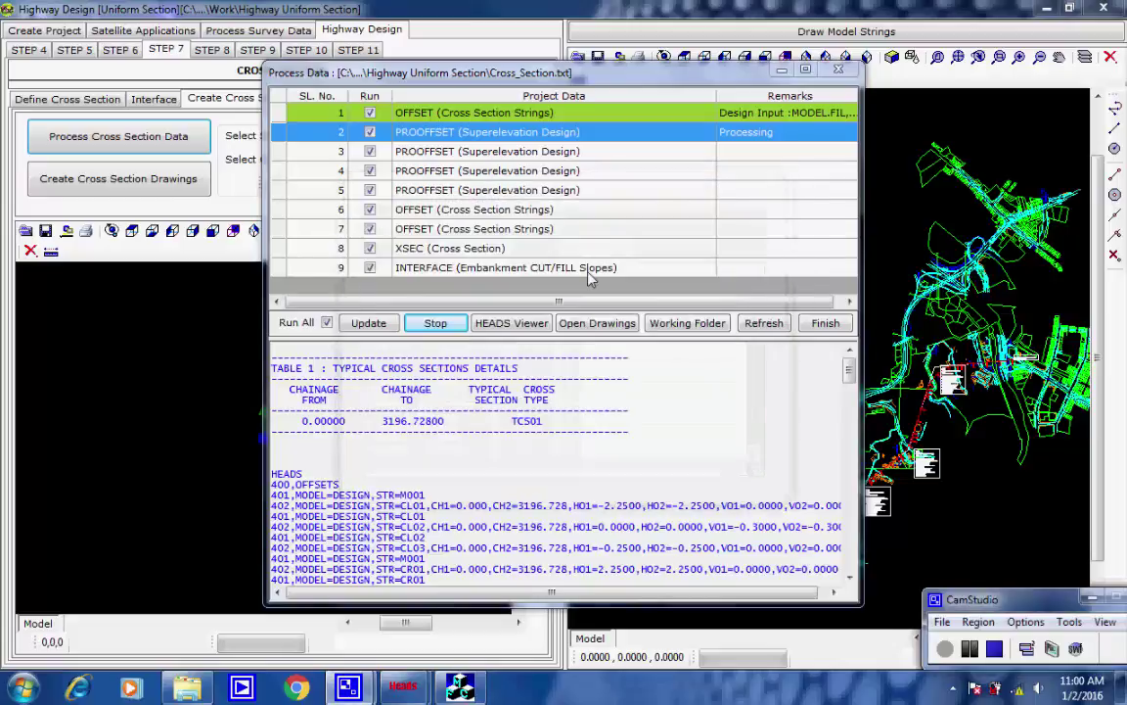
{"action": "left_click", "coordinate": [612, 405]}
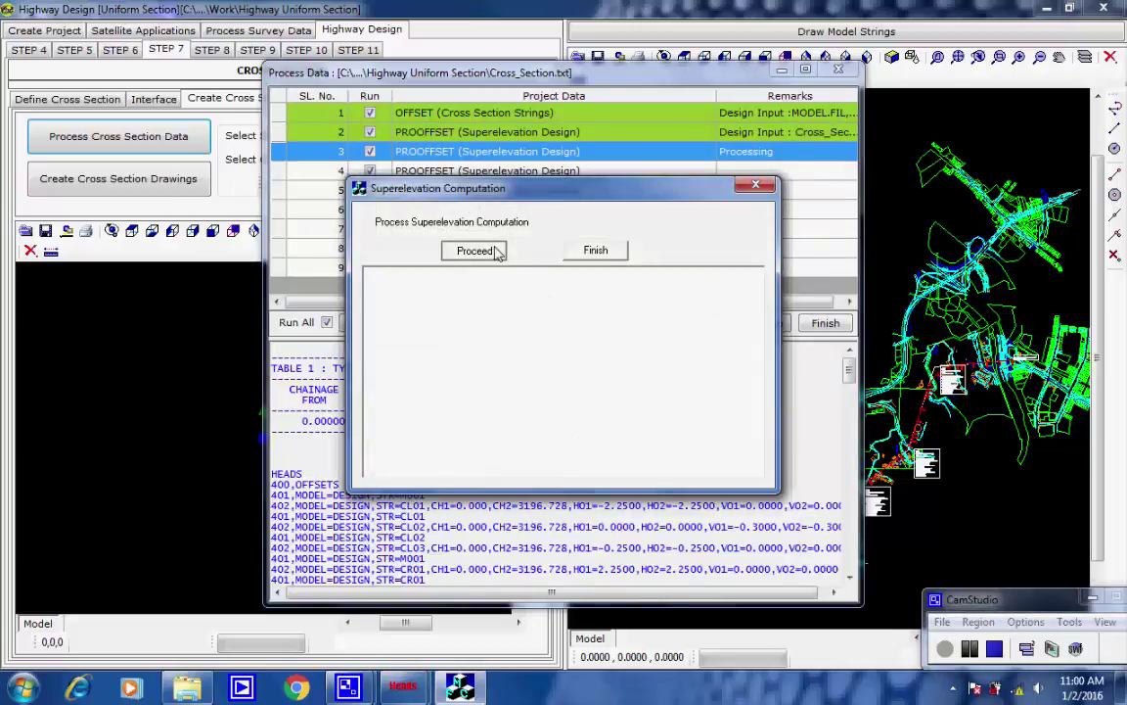
- Run the superelevation computation for item 3 and draw its strings in the CAD viewer
{"action": "left_click", "coordinate": [476, 250]}
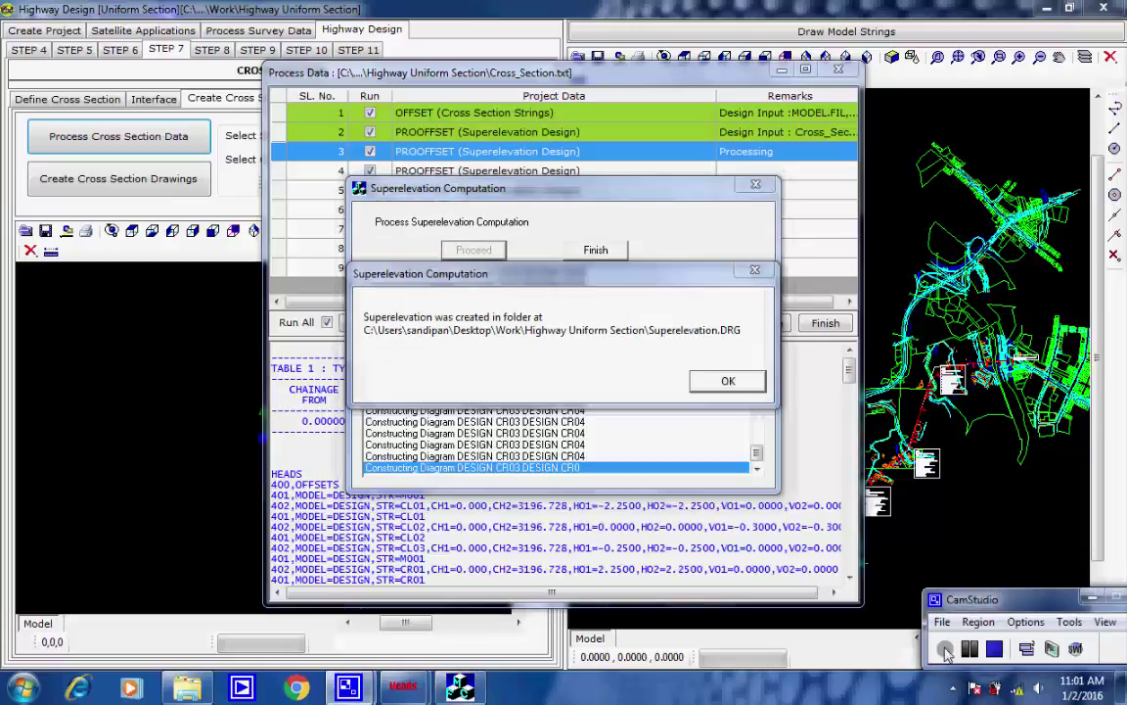
{"action": "left_click", "coordinate": [727, 382]}
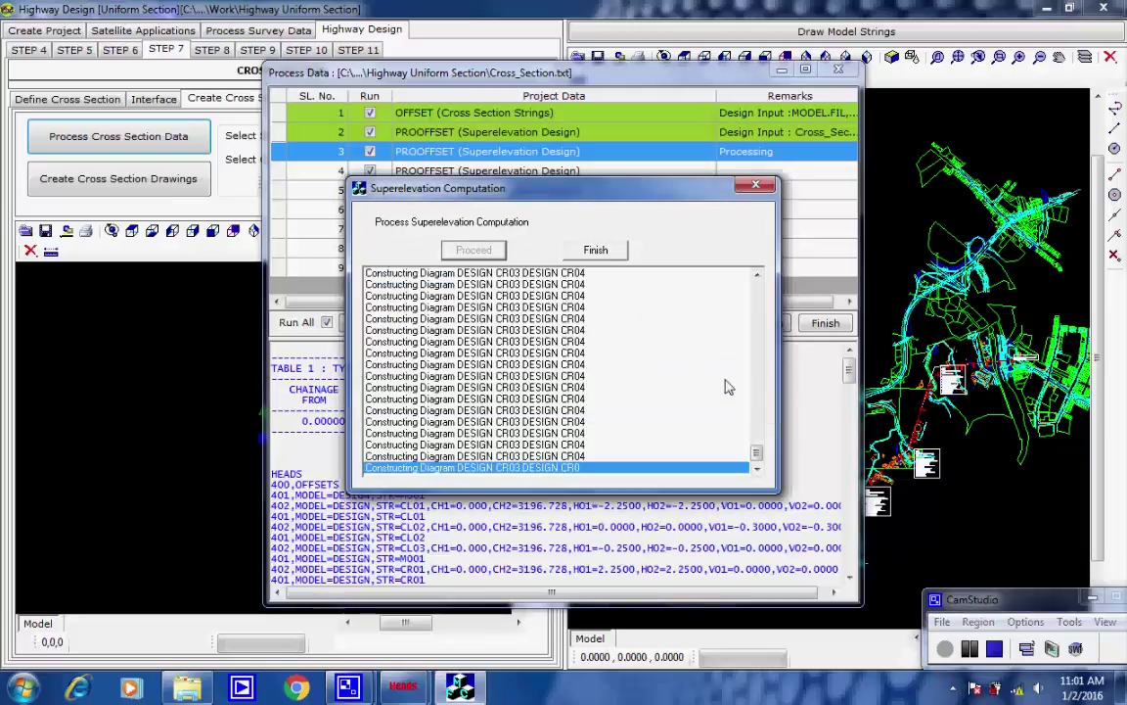
{"action": "left_click", "coordinate": [606, 258]}
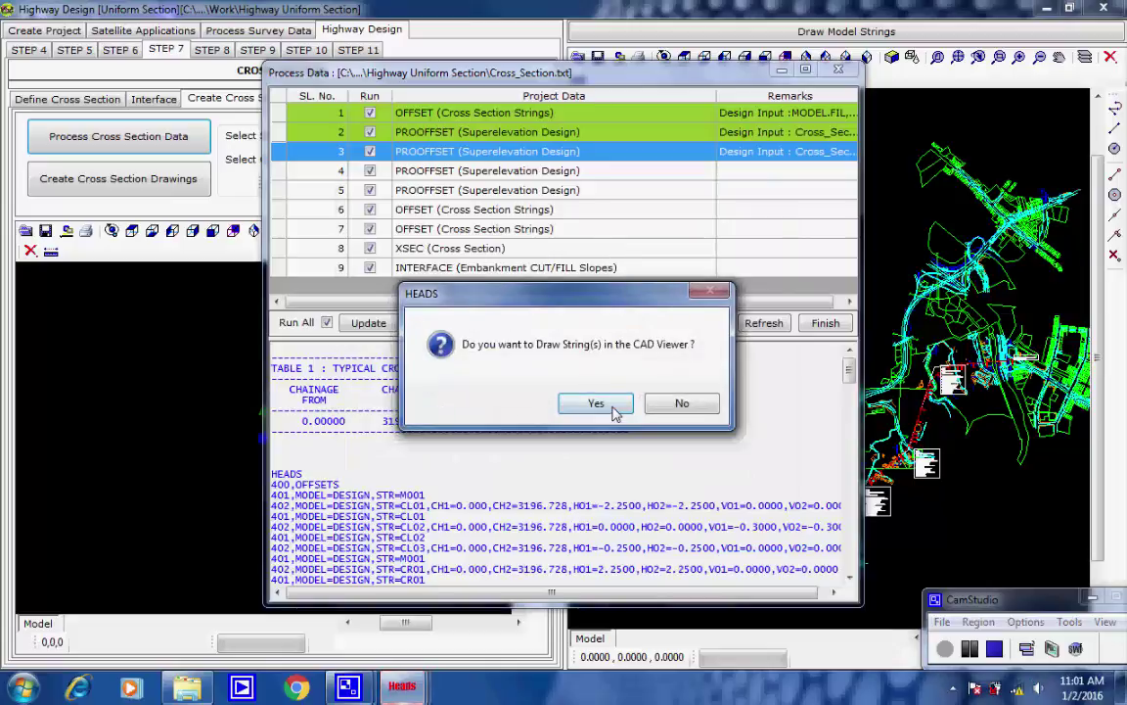
{"action": "left_click", "coordinate": [598, 404]}
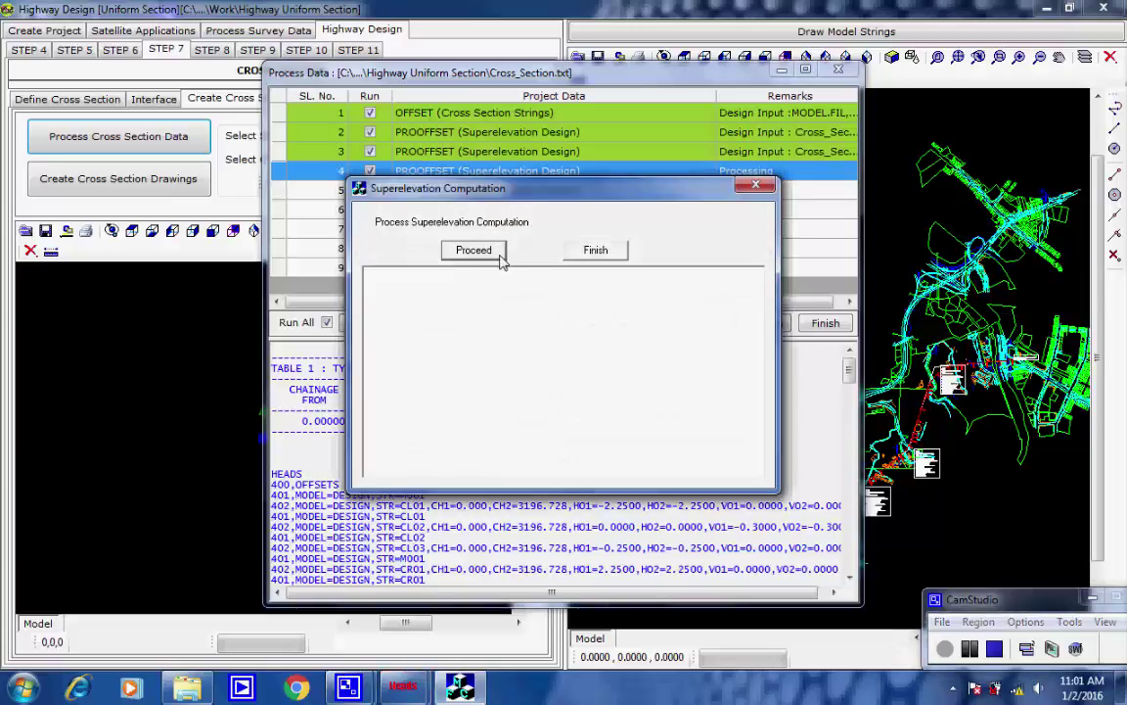
- Run the superelevation computation for item 4 and draw its strings in the CAD viewer
{"action": "left_click", "coordinate": [473, 250]}
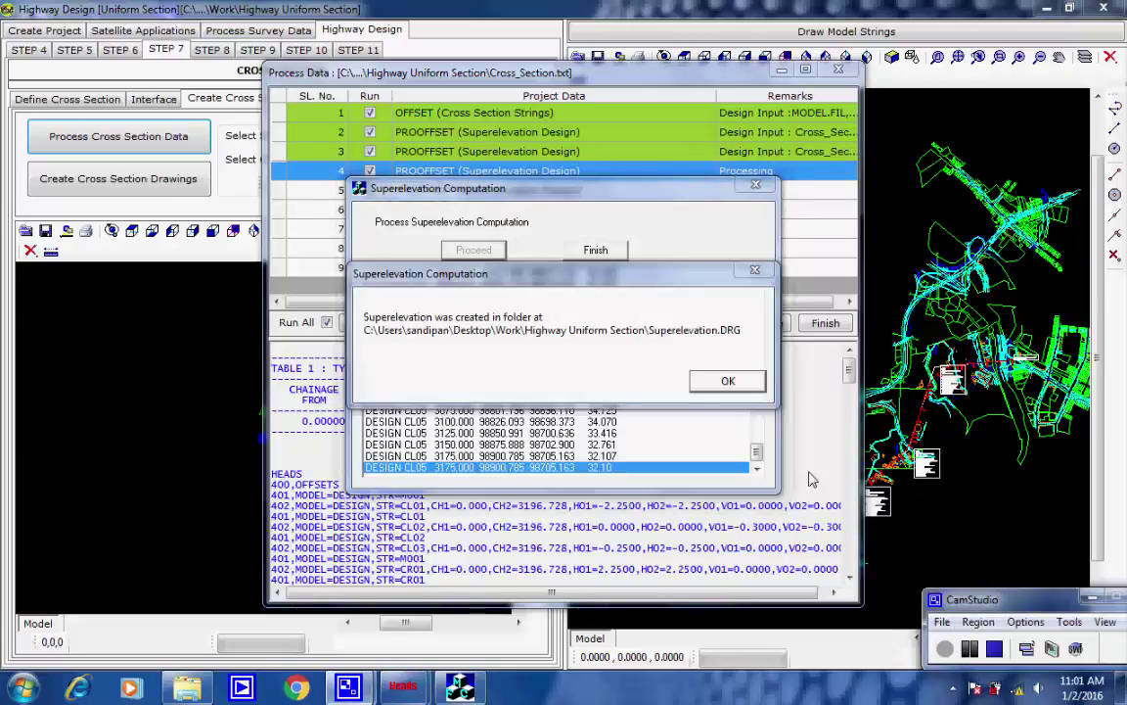
{"action": "left_click", "coordinate": [729, 381]}
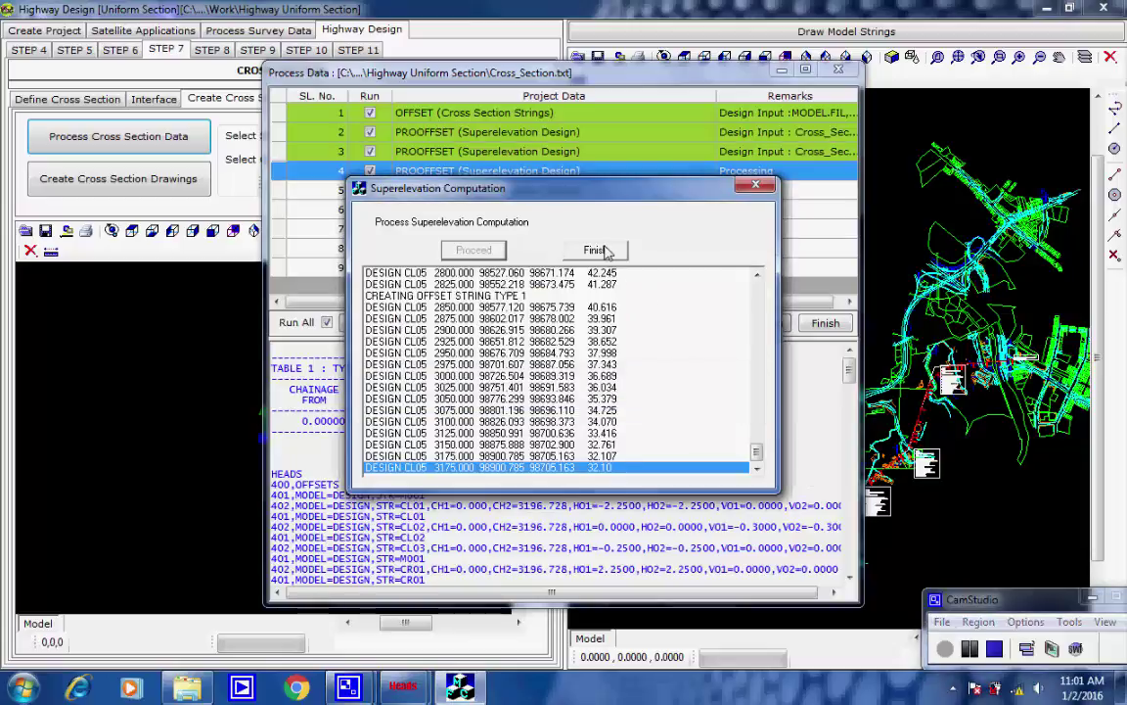
{"action": "left_click", "coordinate": [596, 249]}
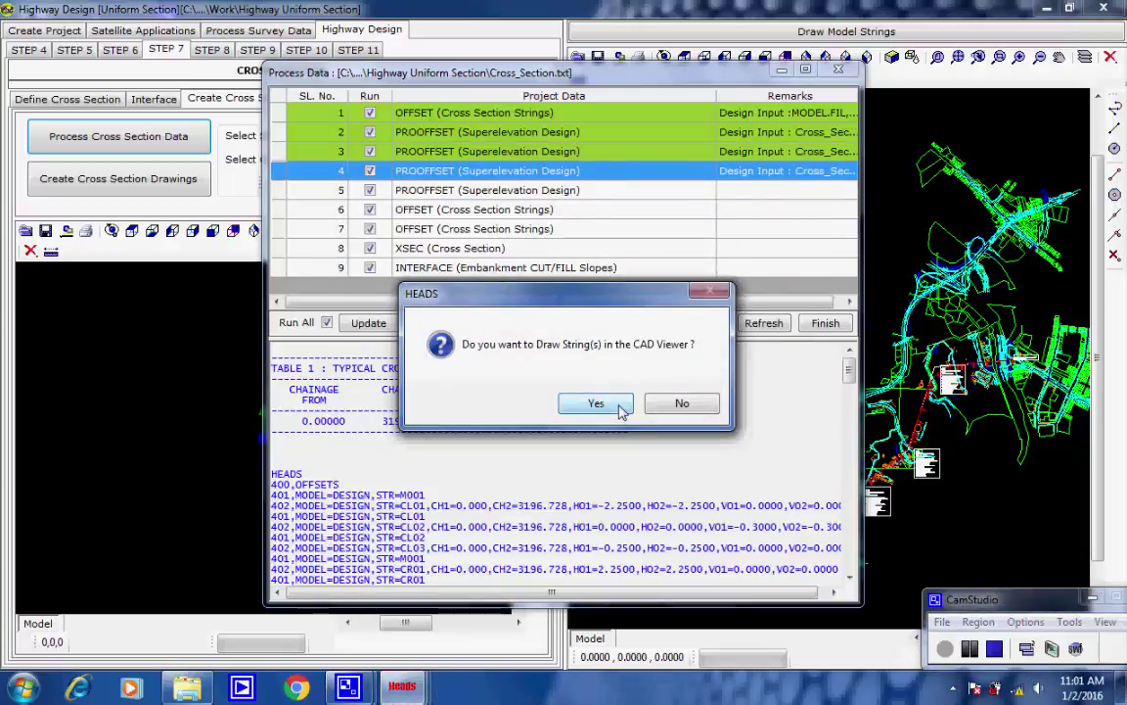
{"action": "left_click", "coordinate": [616, 405]}
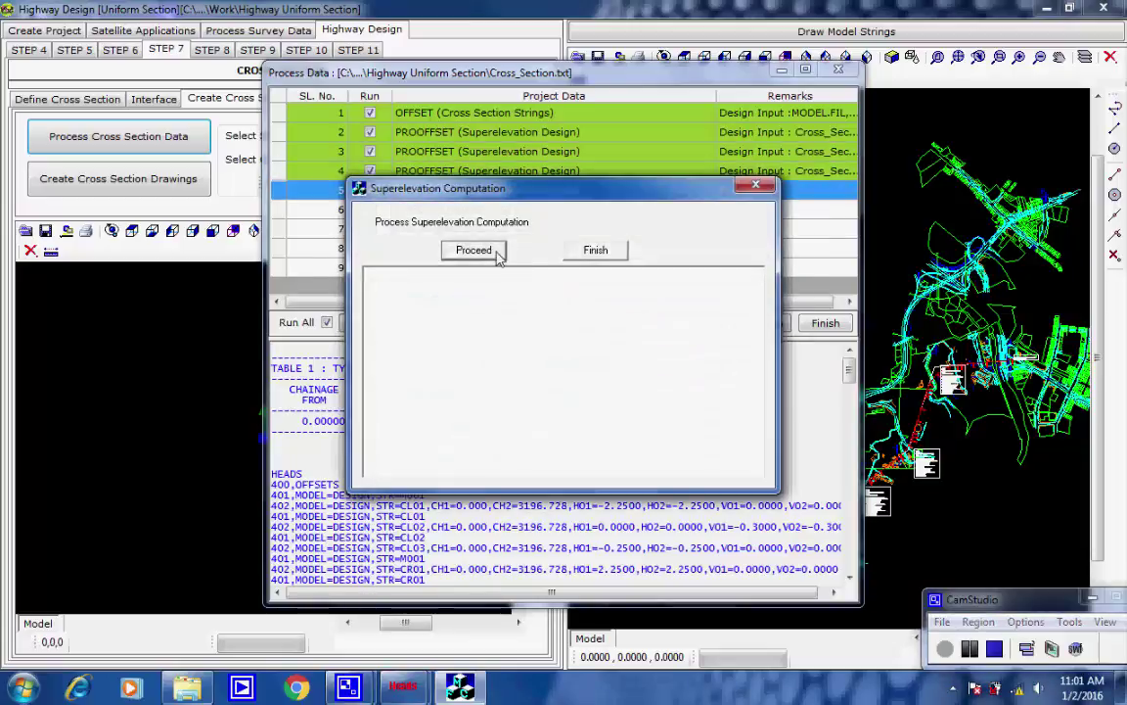
- Run the superelevation computation for item 5 and draw its strings in the CAD viewer
{"action": "left_click", "coordinate": [474, 250]}
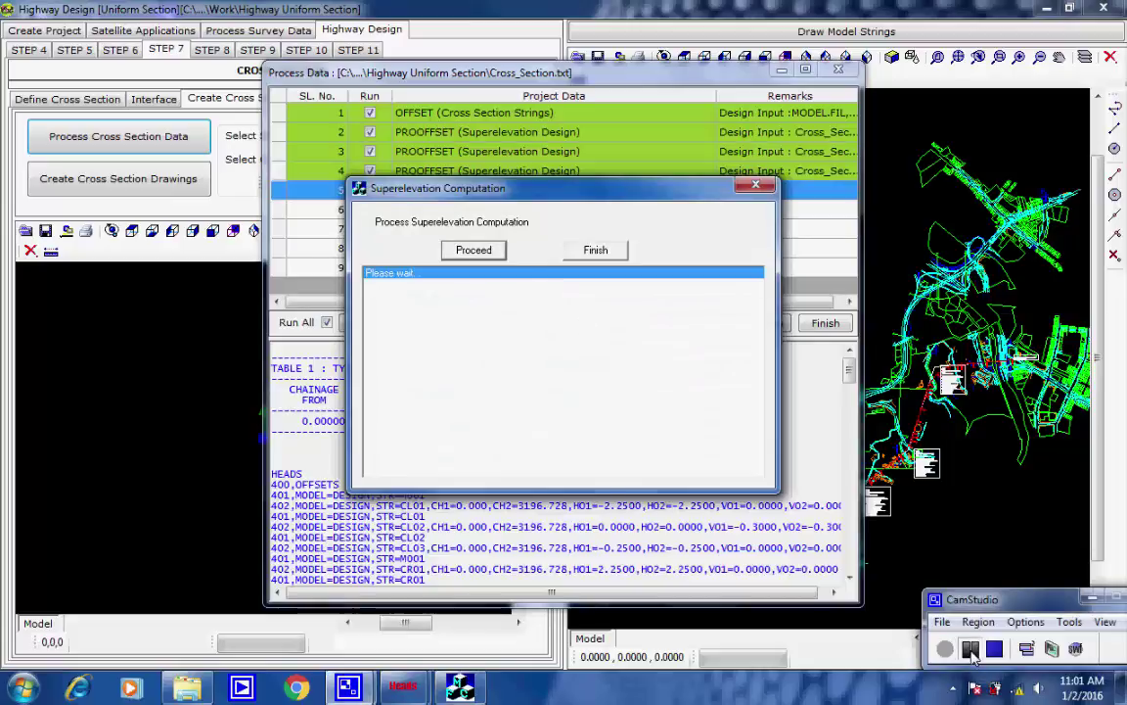
{"action": "left_click", "coordinate": [727, 381]}
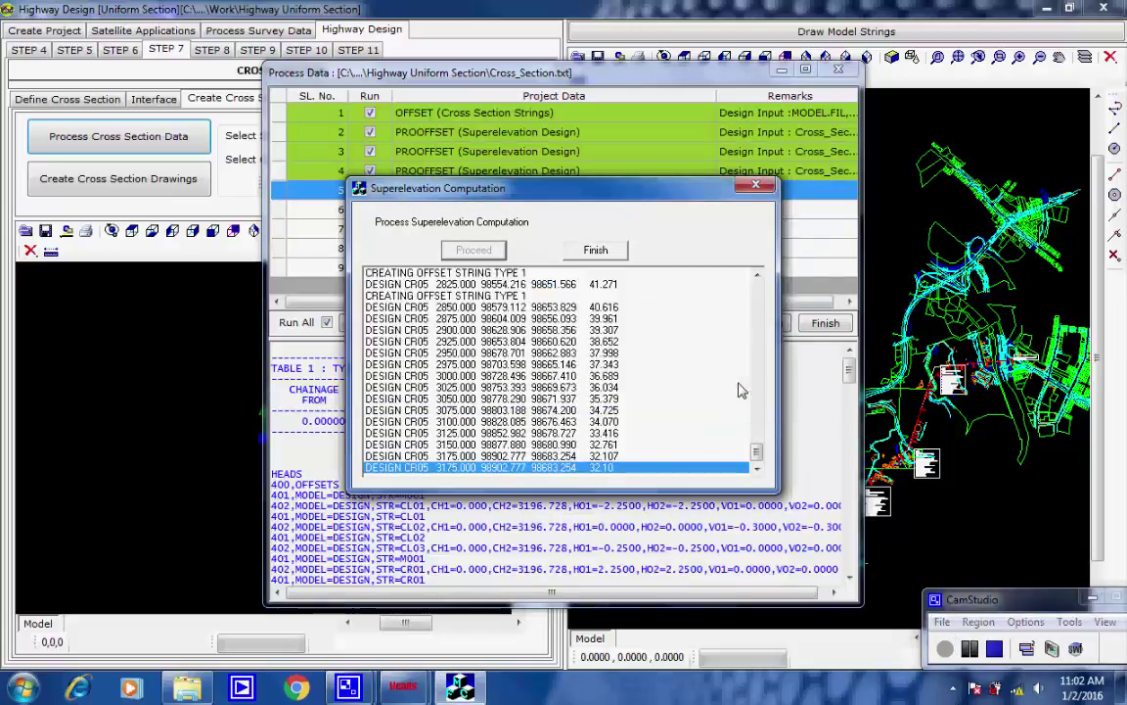
{"action": "left_click", "coordinate": [597, 251]}
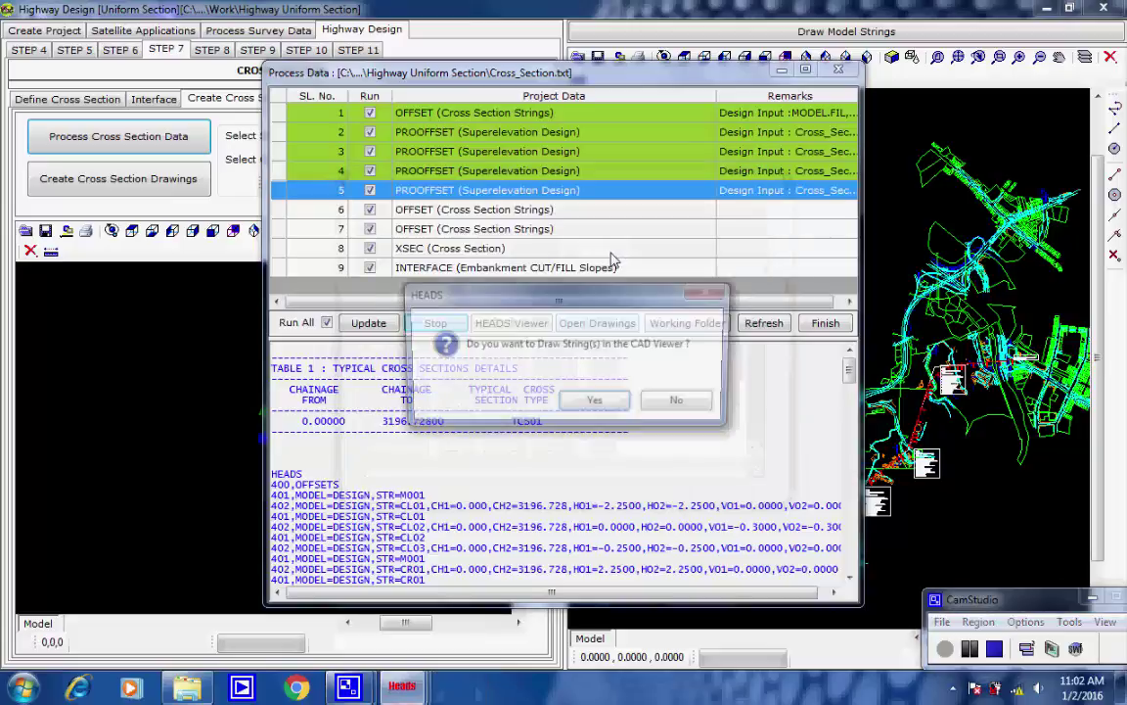
{"action": "left_click", "coordinate": [596, 403]}
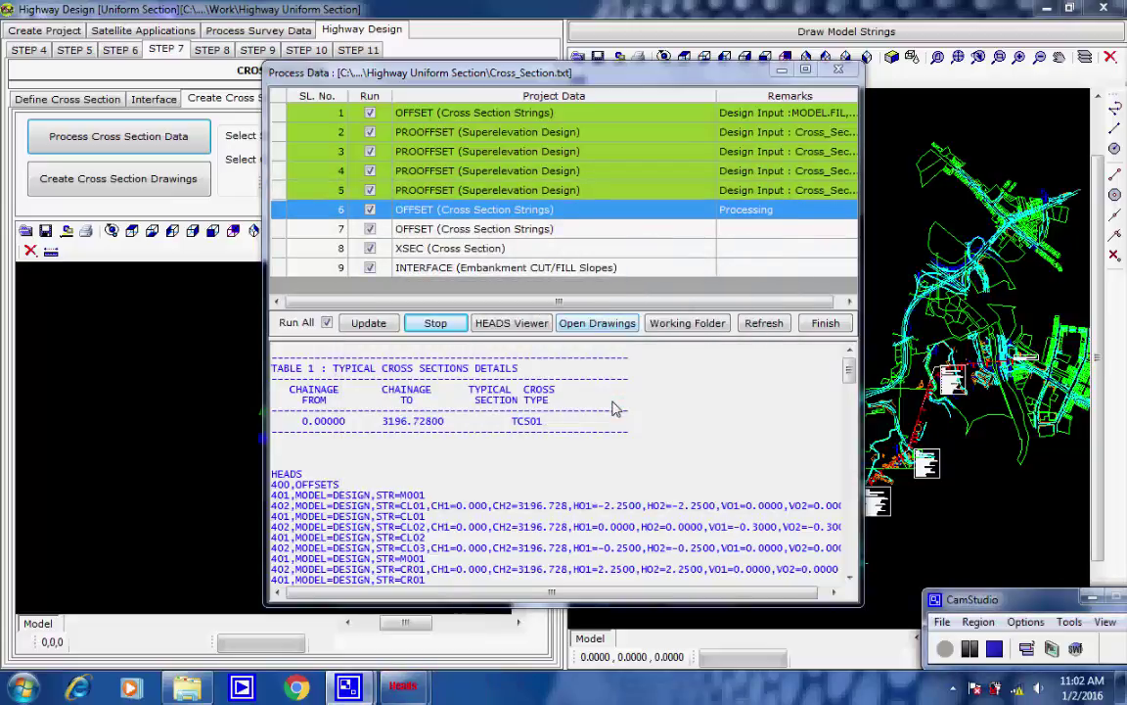
- Process the OFFSET cross section strings of item 6 and draw them in the CAD viewer
{"action": "left_click", "coordinate": [475, 244]}
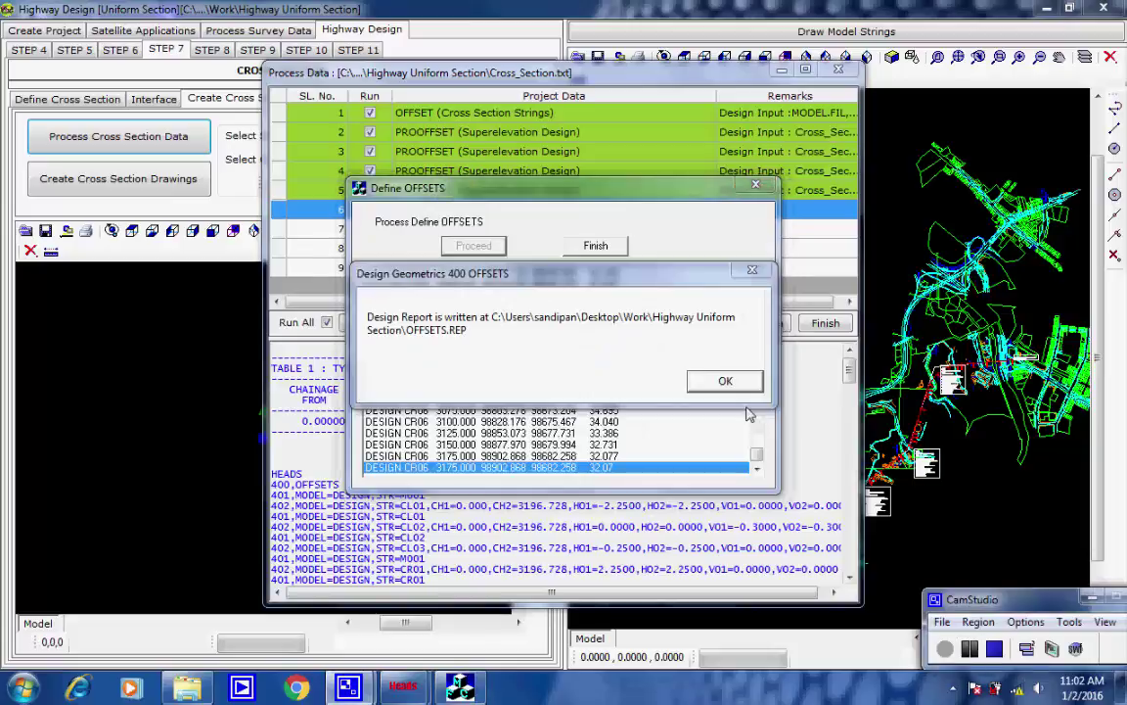
{"action": "left_click", "coordinate": [725, 380]}
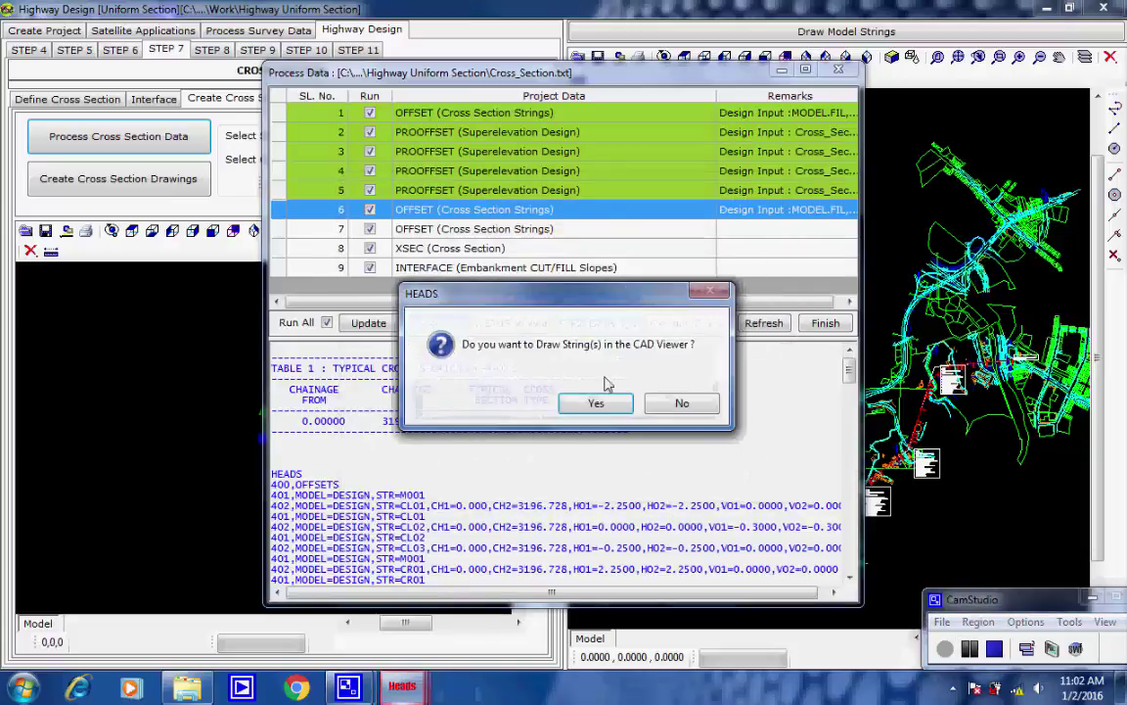
{"action": "left_click", "coordinate": [596, 403]}
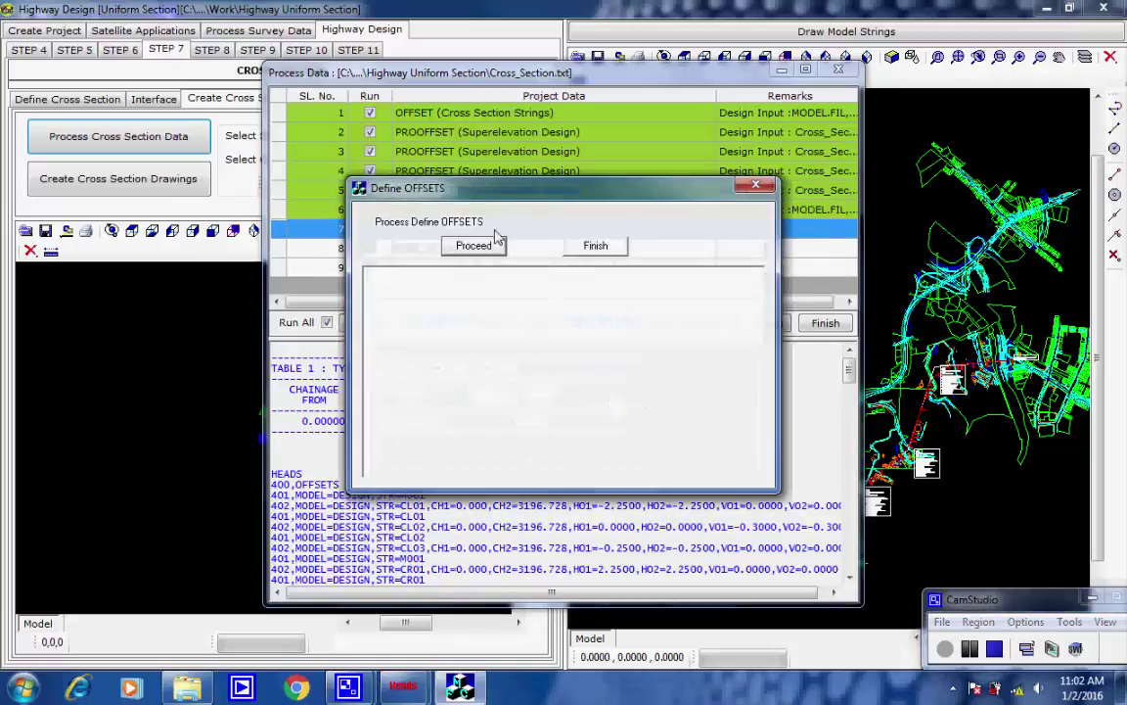
- Process the OFFSET cross section strings of item 7 and draw them in the CAD viewer
{"action": "left_click", "coordinate": [495, 246]}
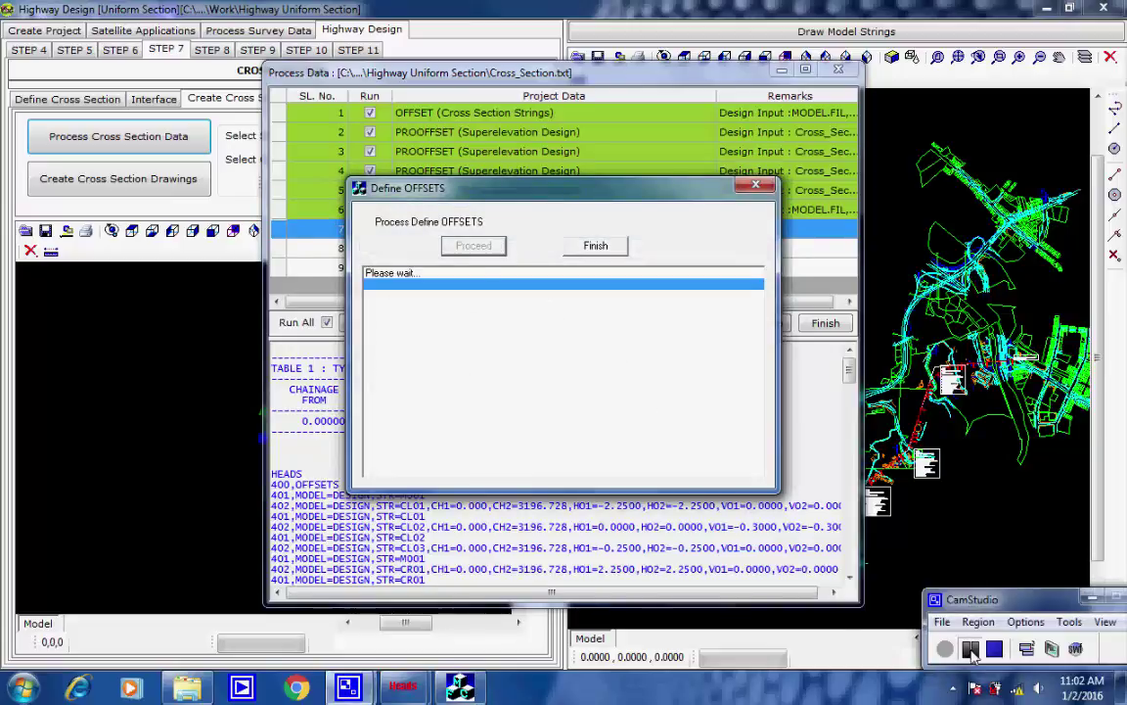
{"action": "left_click", "coordinate": [725, 381]}
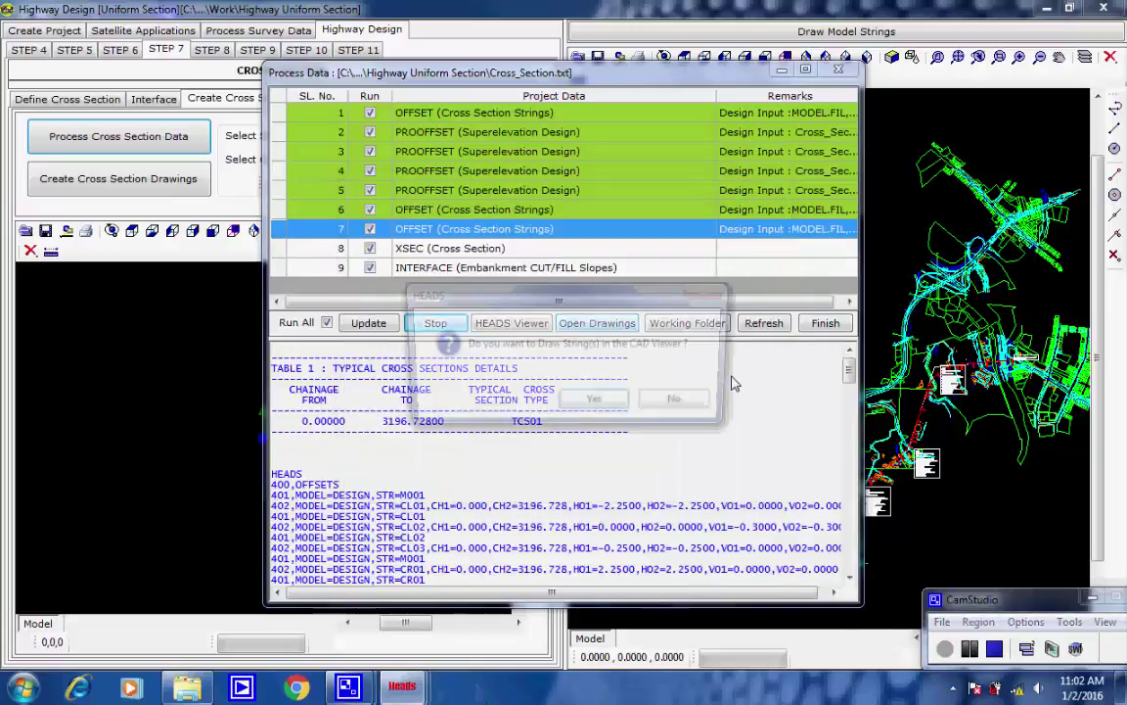
{"action": "left_click", "coordinate": [625, 405]}
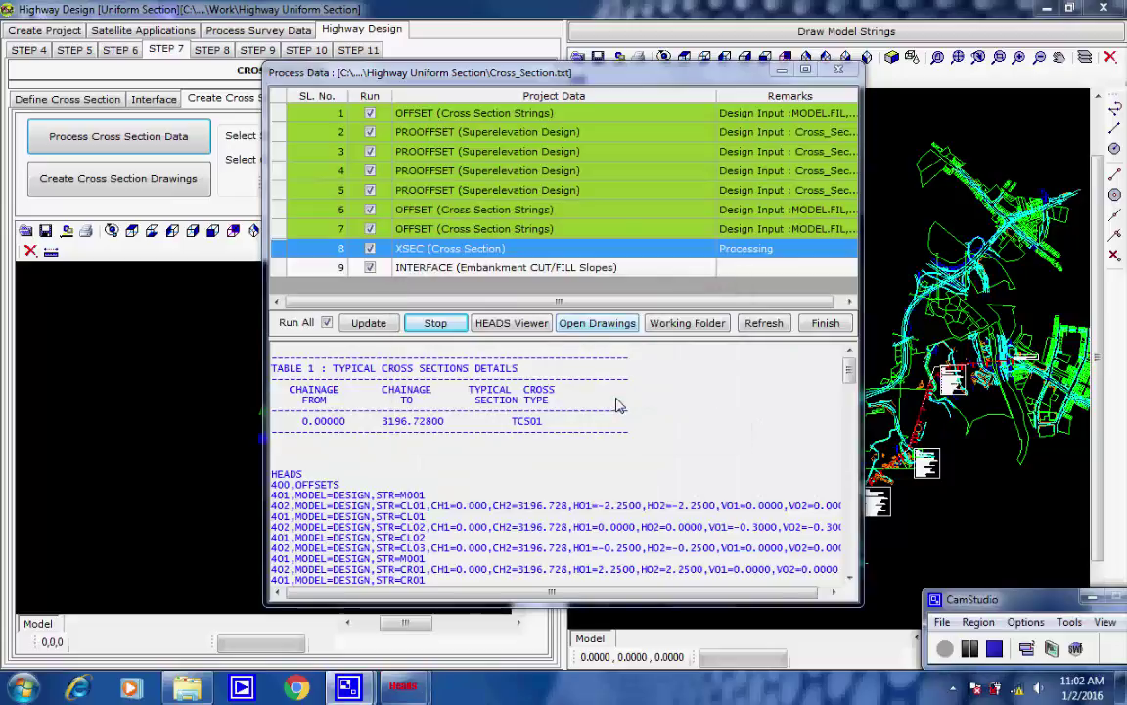
- Run the XSEC process of item 8 to develop the cross sections
{"action": "left_click", "coordinate": [490, 253]}
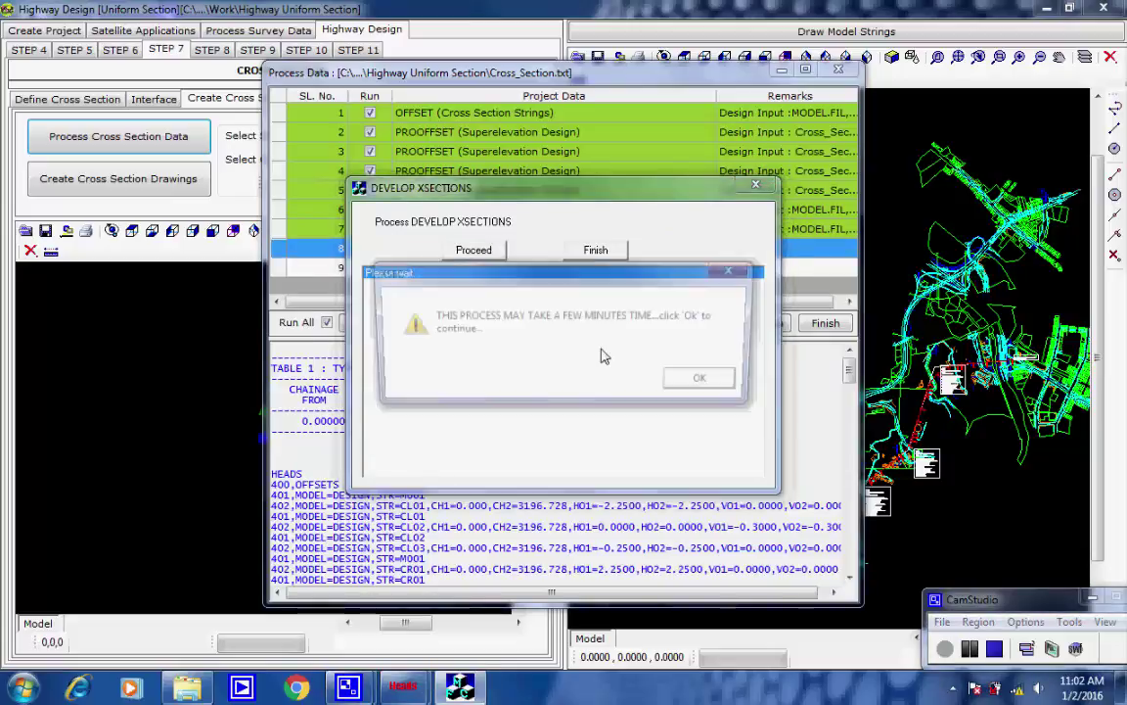
{"action": "left_click", "coordinate": [685, 384]}
{"action": "left_click", "coordinate": [702, 384]}
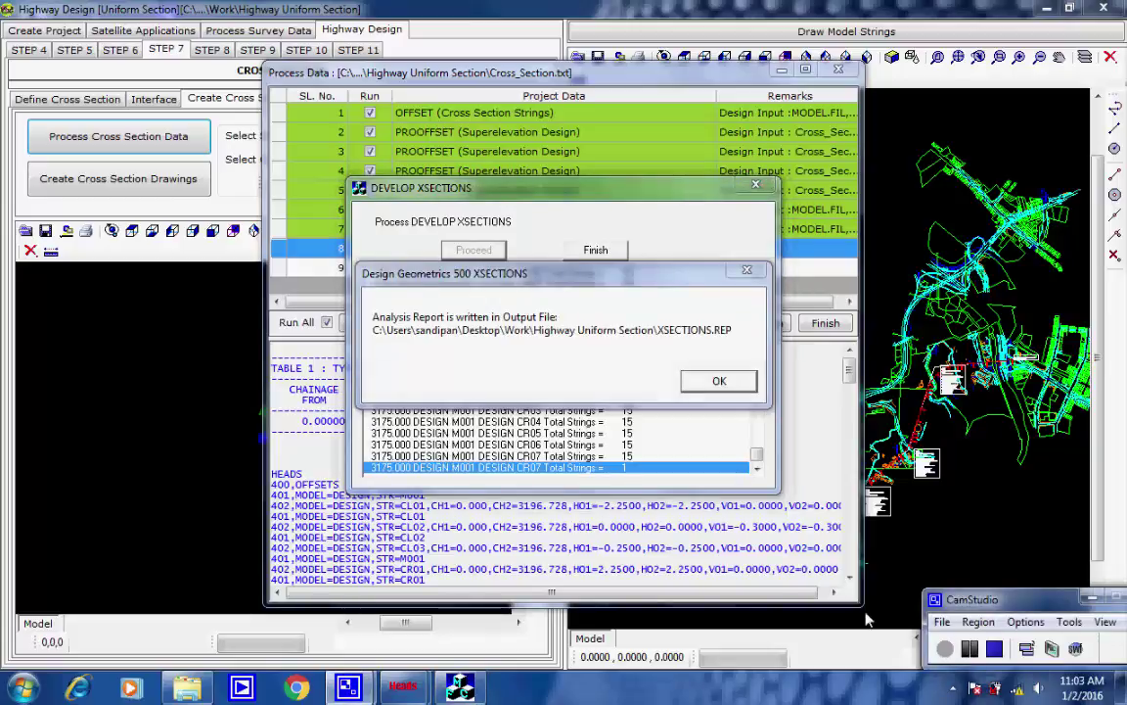
{"action": "left_click", "coordinate": [719, 381]}
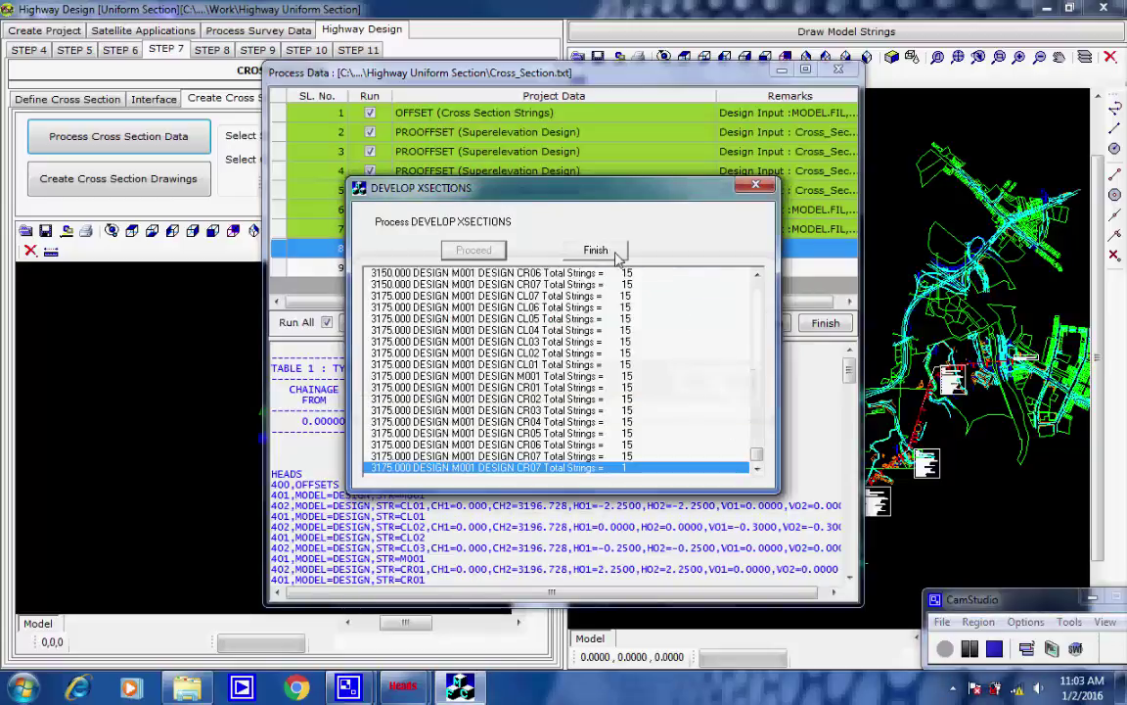
{"action": "left_click", "coordinate": [614, 252]}
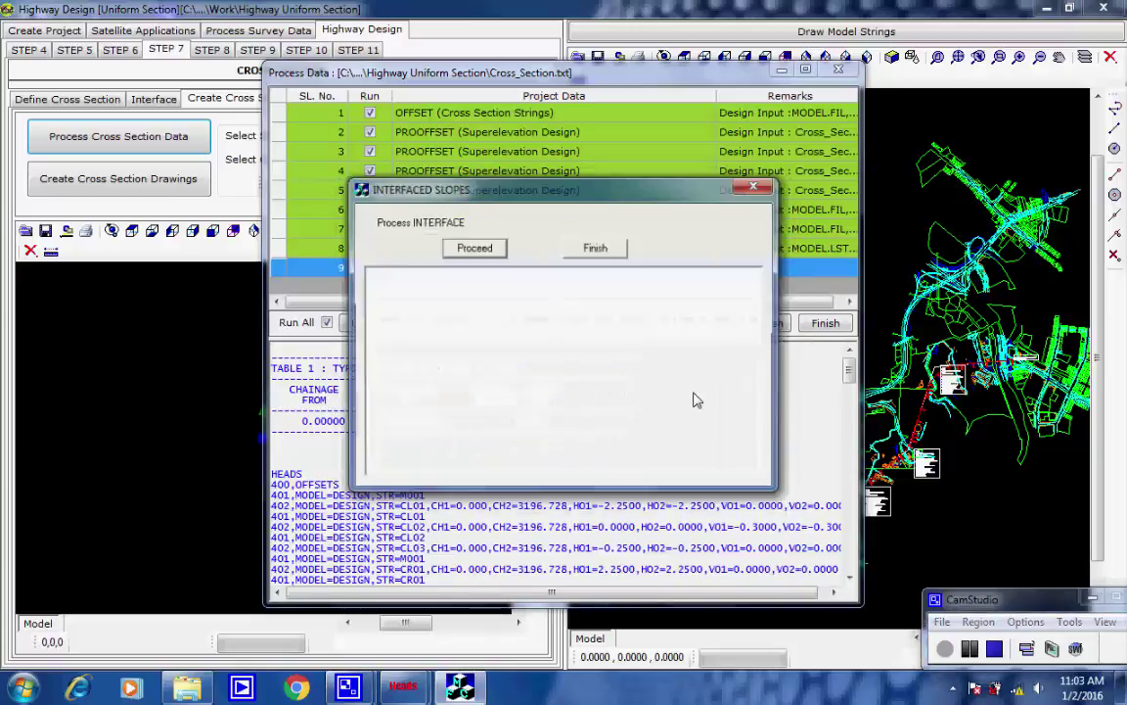
- Run the INTERFACE process of item 9 for the embankment cut and fill slopes and draw its strings in the CAD viewer
{"action": "left_click", "coordinate": [476, 247]}
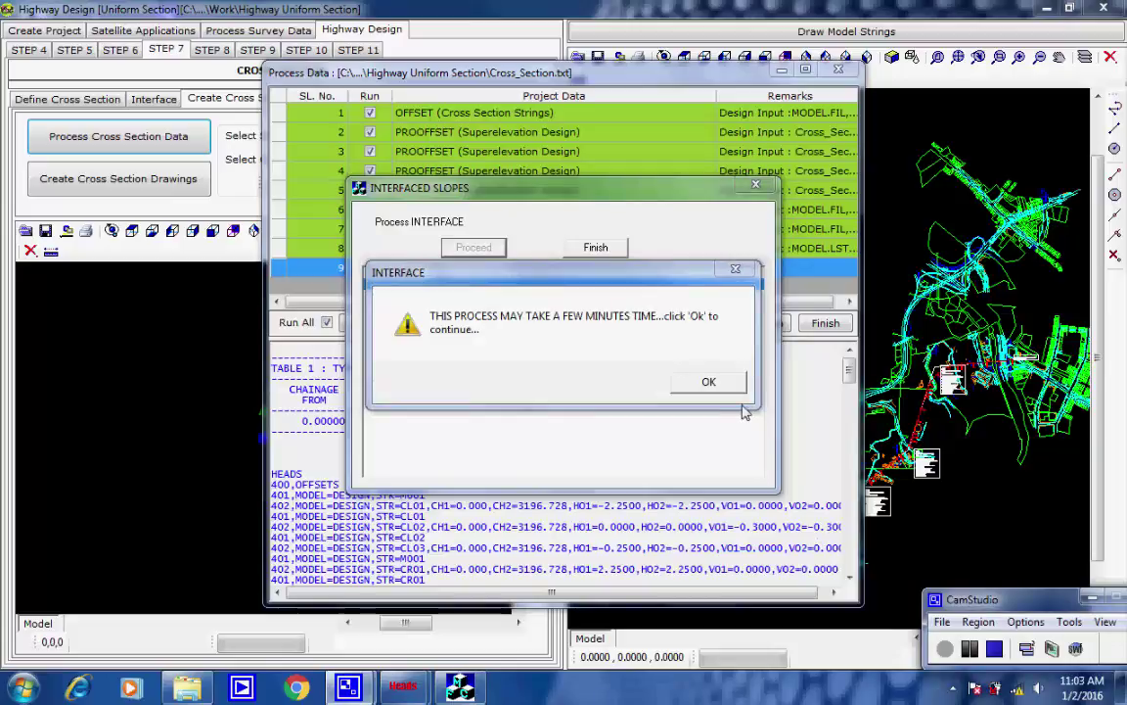
{"action": "left_click", "coordinate": [710, 380]}
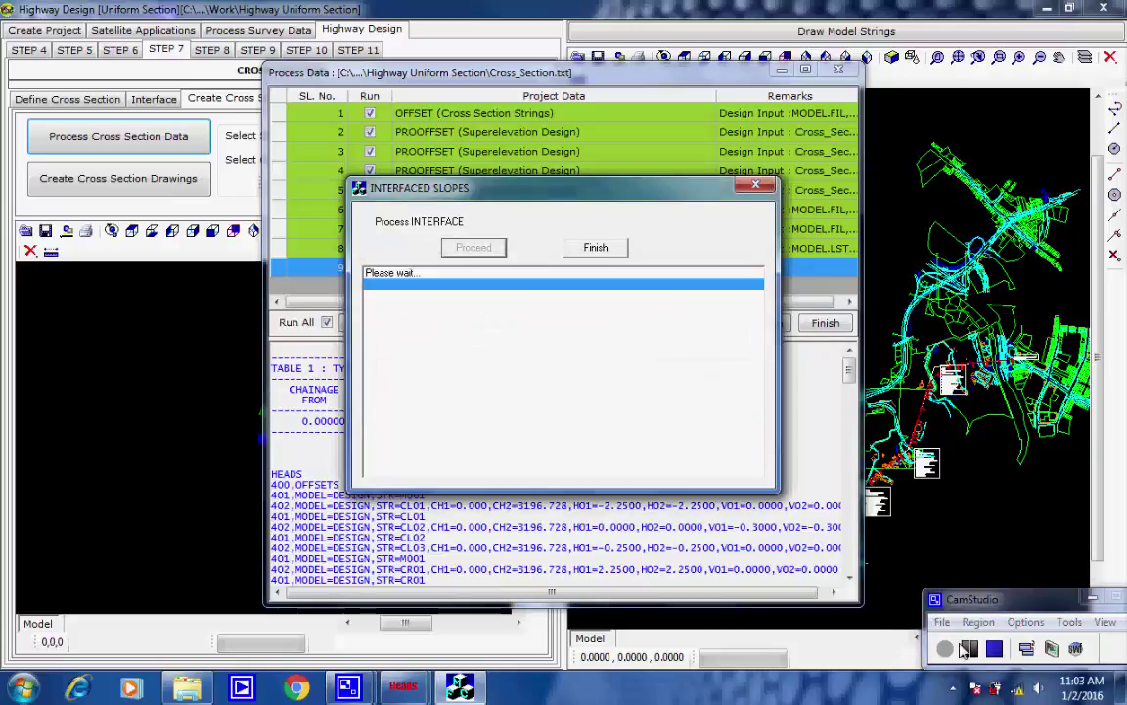
{"action": "left_click", "coordinate": [727, 382]}
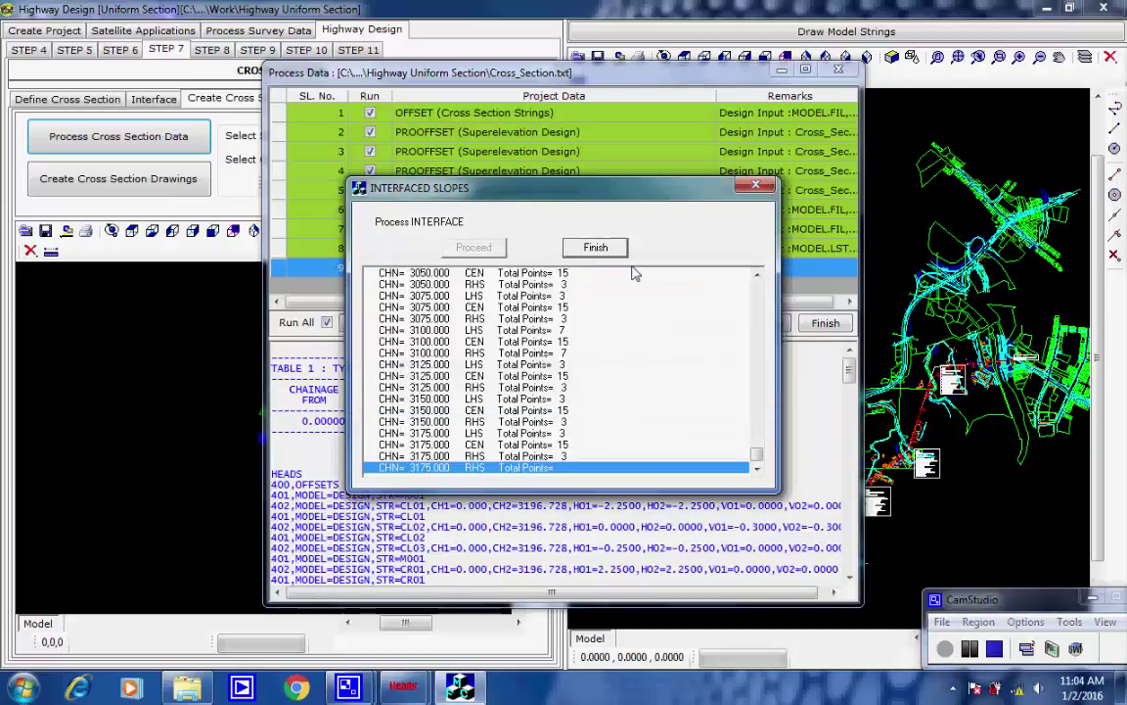
{"action": "left_click", "coordinate": [596, 248]}
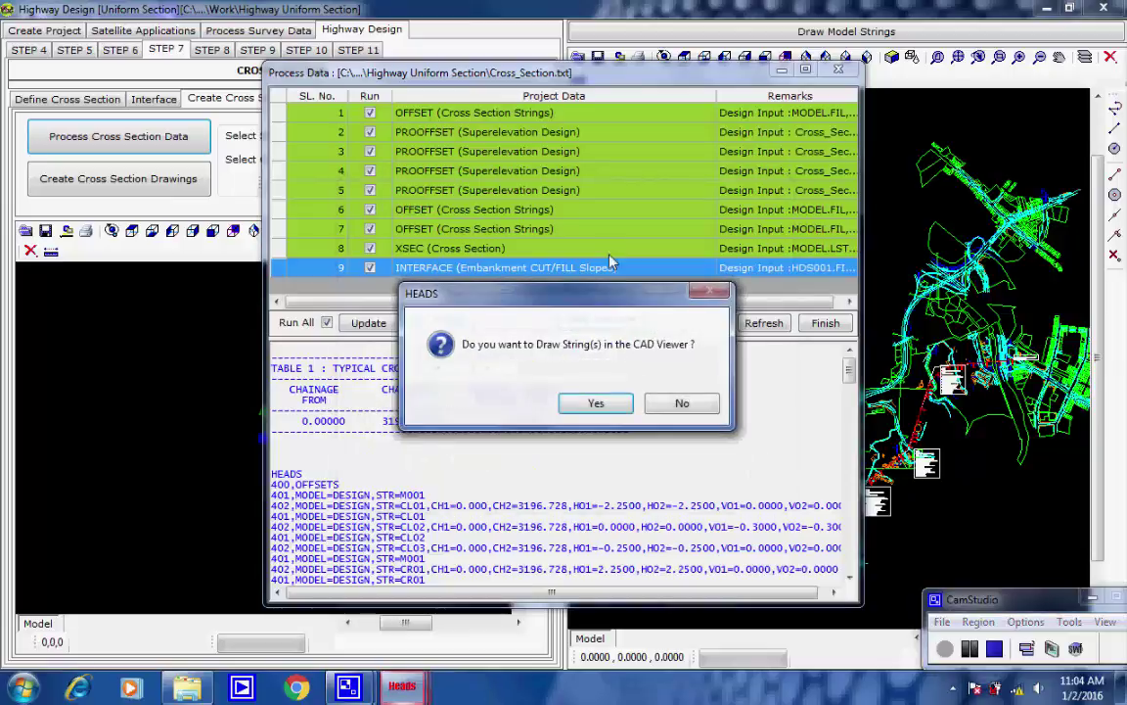
{"action": "left_click", "coordinate": [596, 402]}
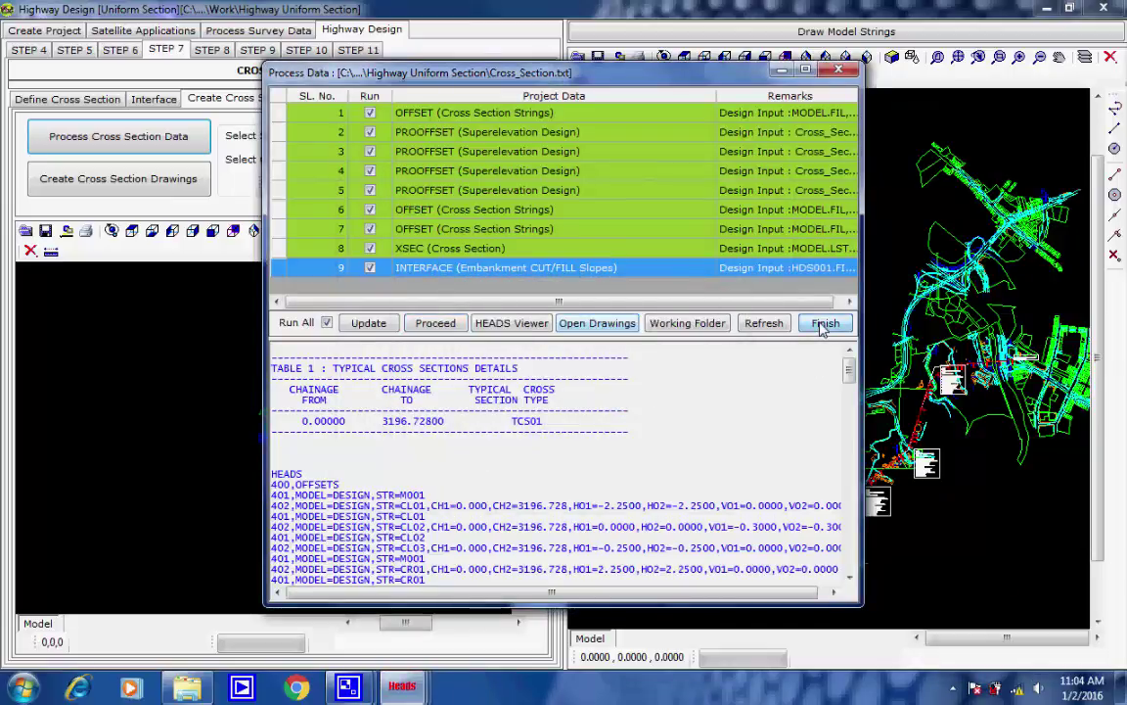
{"action": "left_click", "coordinate": [955, 691]}
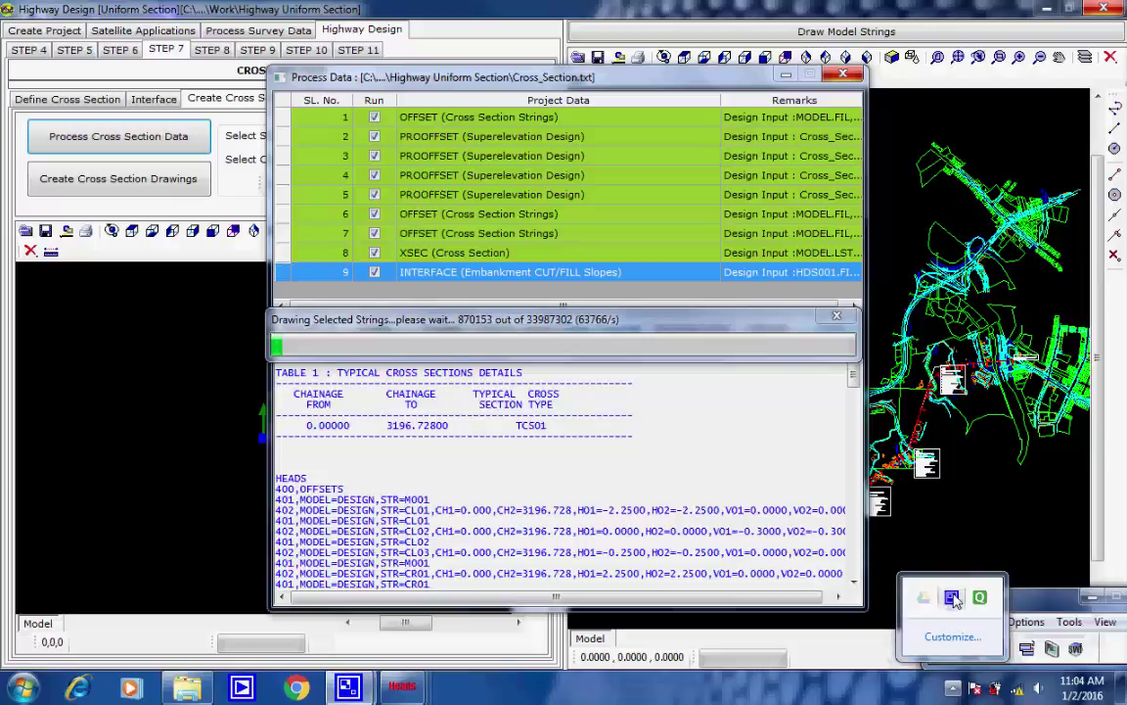
{"action": "left_click", "coordinate": [1105, 646]}
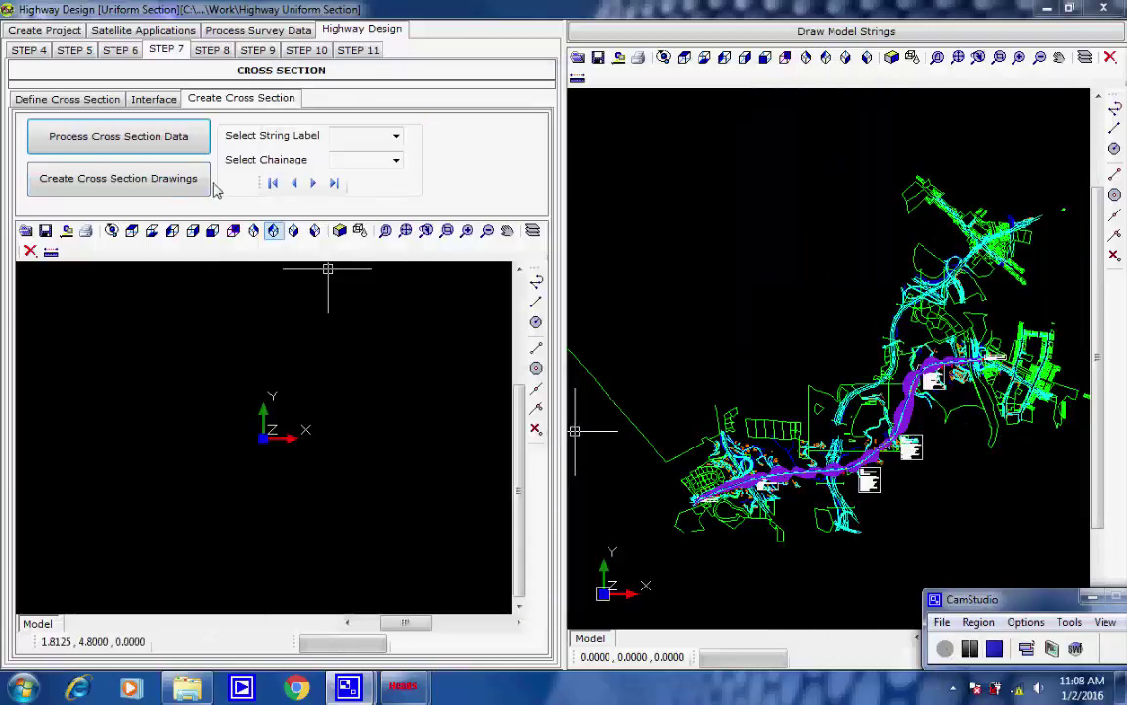
- Create the cross section drawings from the processed data
{"action": "left_click", "coordinate": [165, 184]}
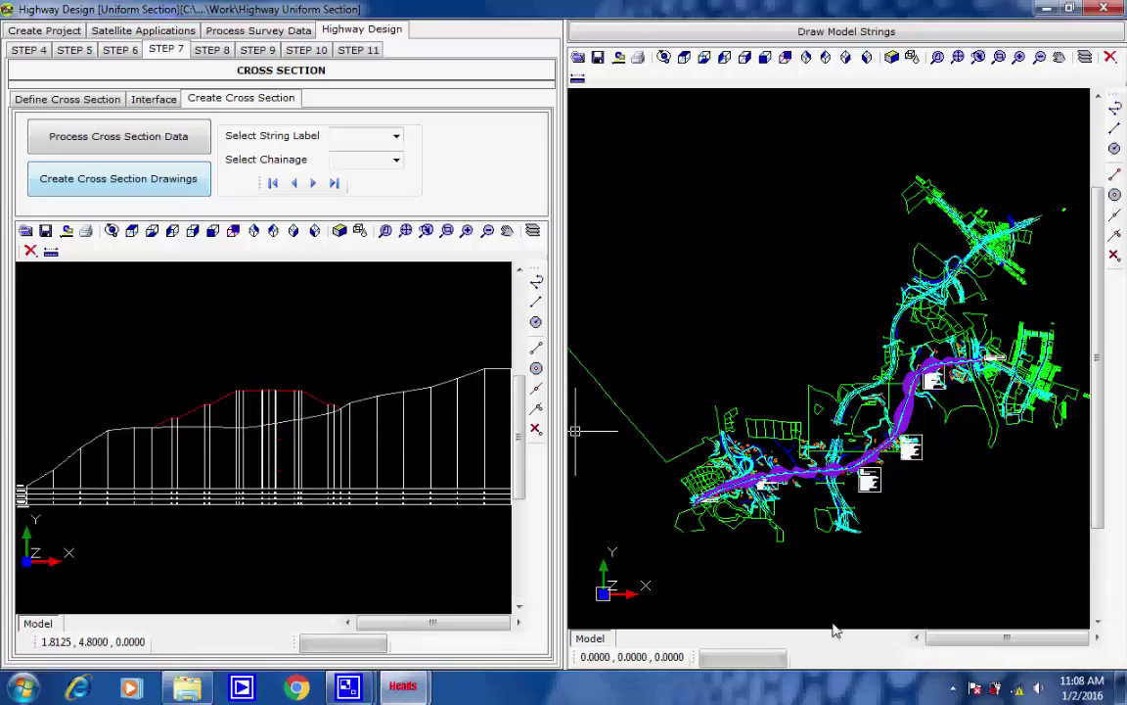
{"action": "left_click", "coordinate": [953, 690]}
{"action": "left_click", "coordinate": [951, 598]}
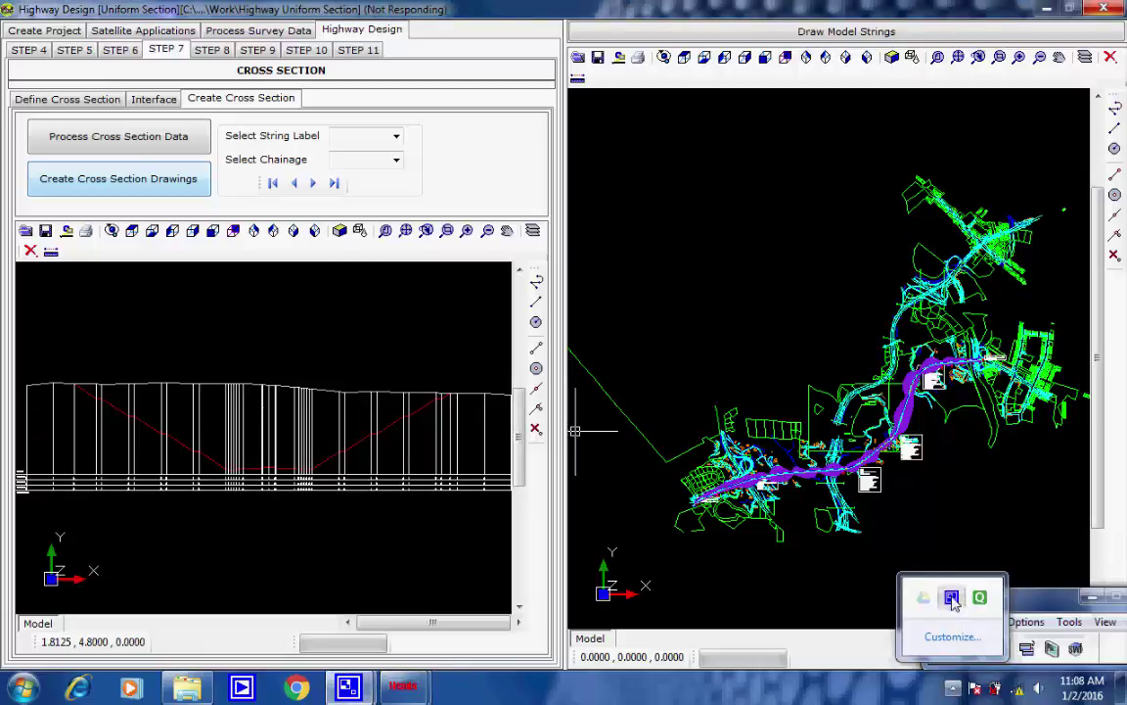
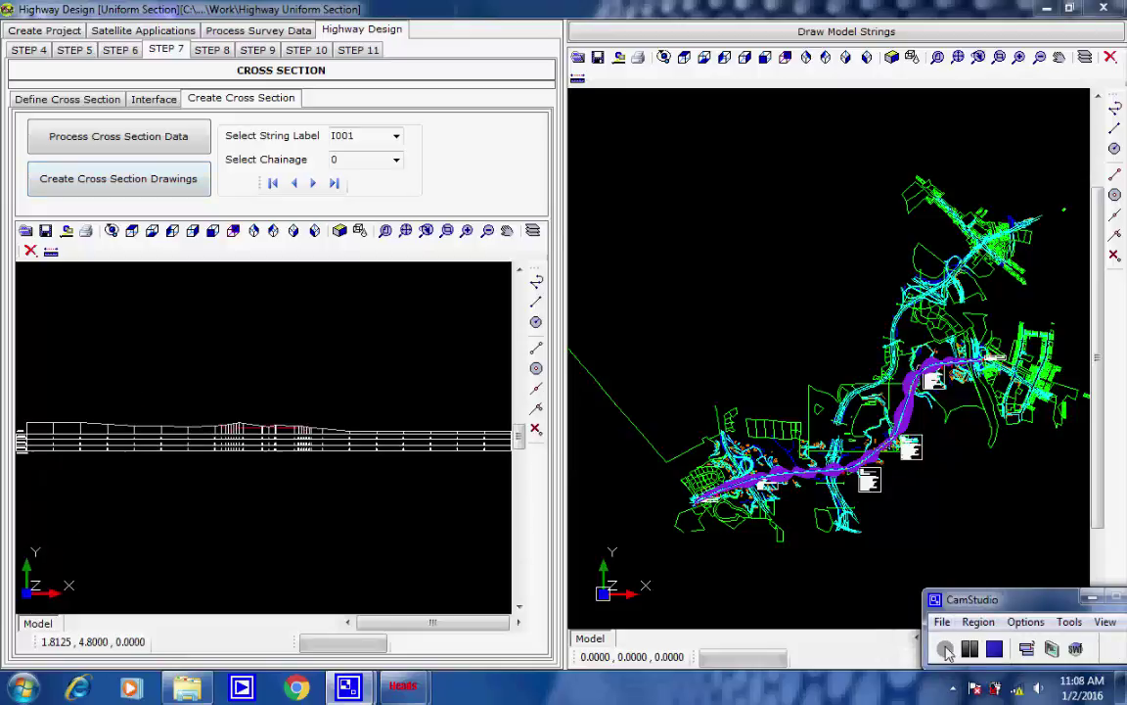
- Display the cross section of string I001 at chainage 1100 and examine its datum, level and offset rows
{"action": "left_click", "coordinate": [396, 159]}
{"action": "scroll", "coordinate": [385, 299], "scroll_direction": "down", "scroll_amount": 9}
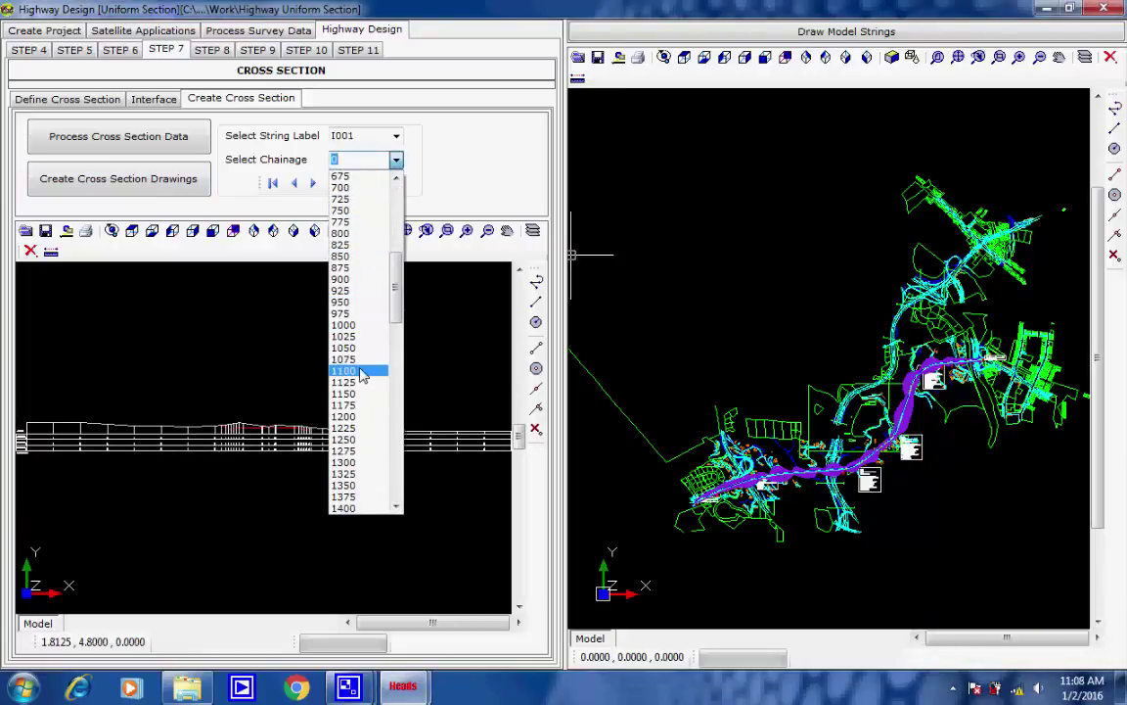
{"action": "left_click", "coordinate": [361, 372]}
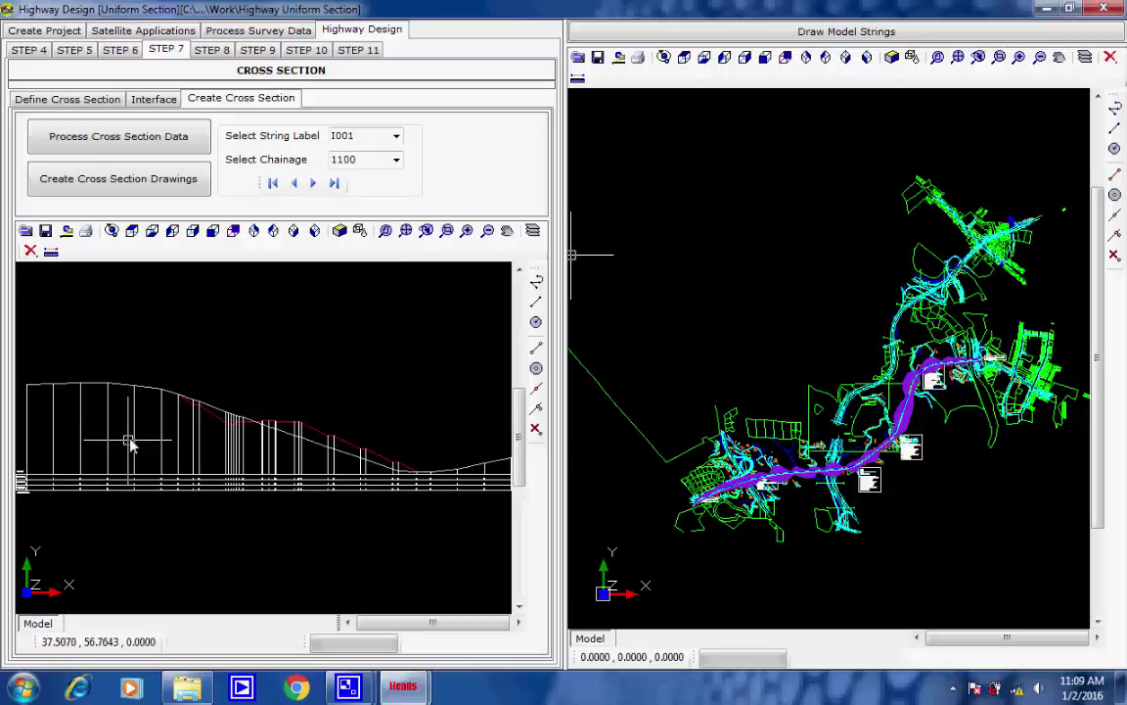
{"action": "scroll", "coordinate": [242, 432], "scroll_direction": "down", "scroll_amount": 2}
{"action": "scroll", "coordinate": [143, 495], "scroll_direction": "up", "scroll_amount": 6}
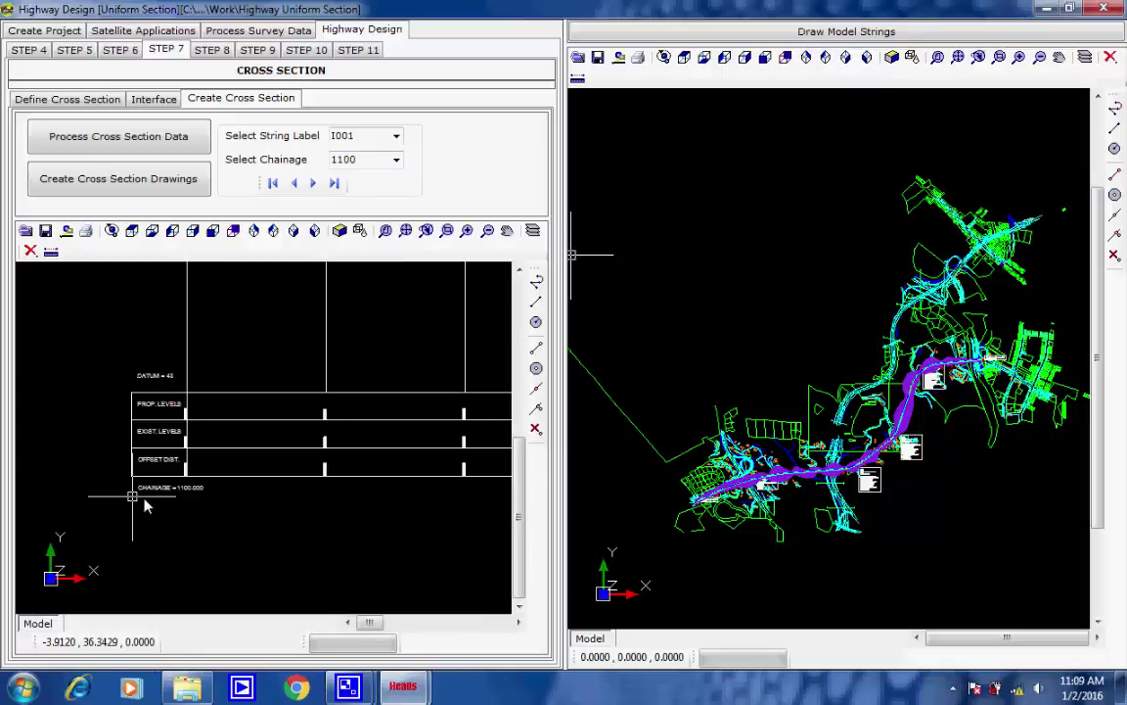
- Enlarge the chainage label of the cross section and locate chainage 1+100.000 along the highway in the model strings drawing
{"action": "scroll", "coordinate": [275, 477], "scroll_direction": "up", "scroll_amount": 3}
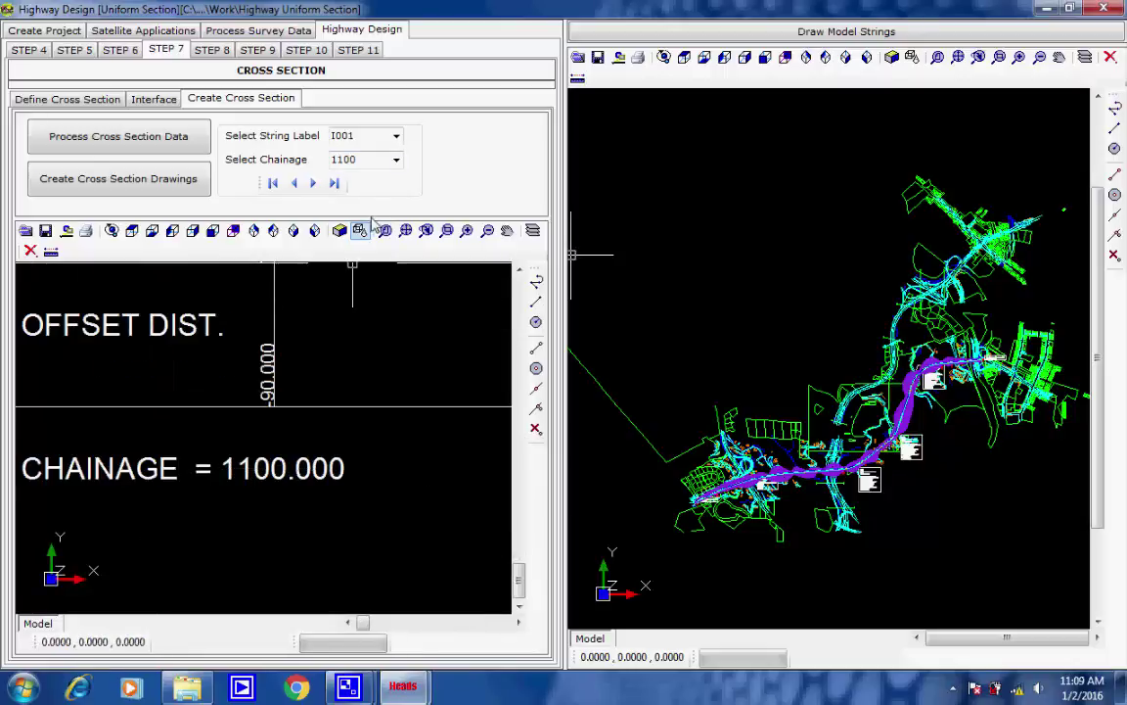
{"action": "double_click", "coordinate": [335, 164]}
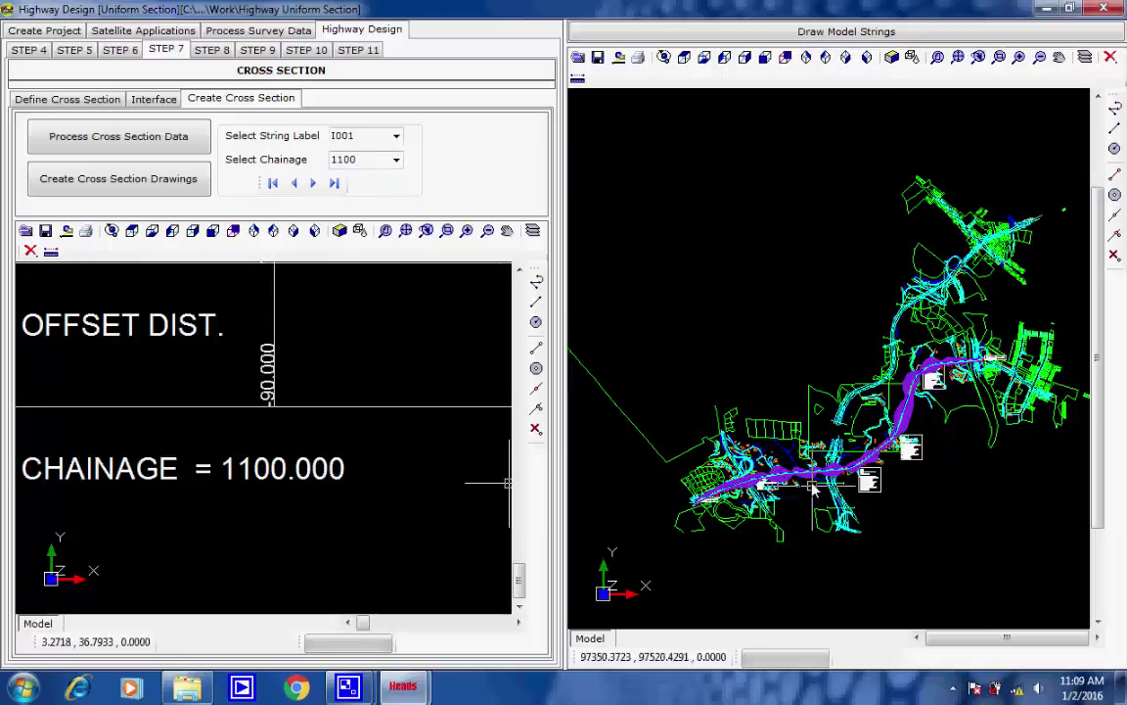
{"action": "scroll", "coordinate": [809, 479], "scroll_direction": "up", "scroll_amount": 1}
{"action": "scroll", "coordinate": [810, 478], "scroll_direction": "up", "scroll_amount": 3}
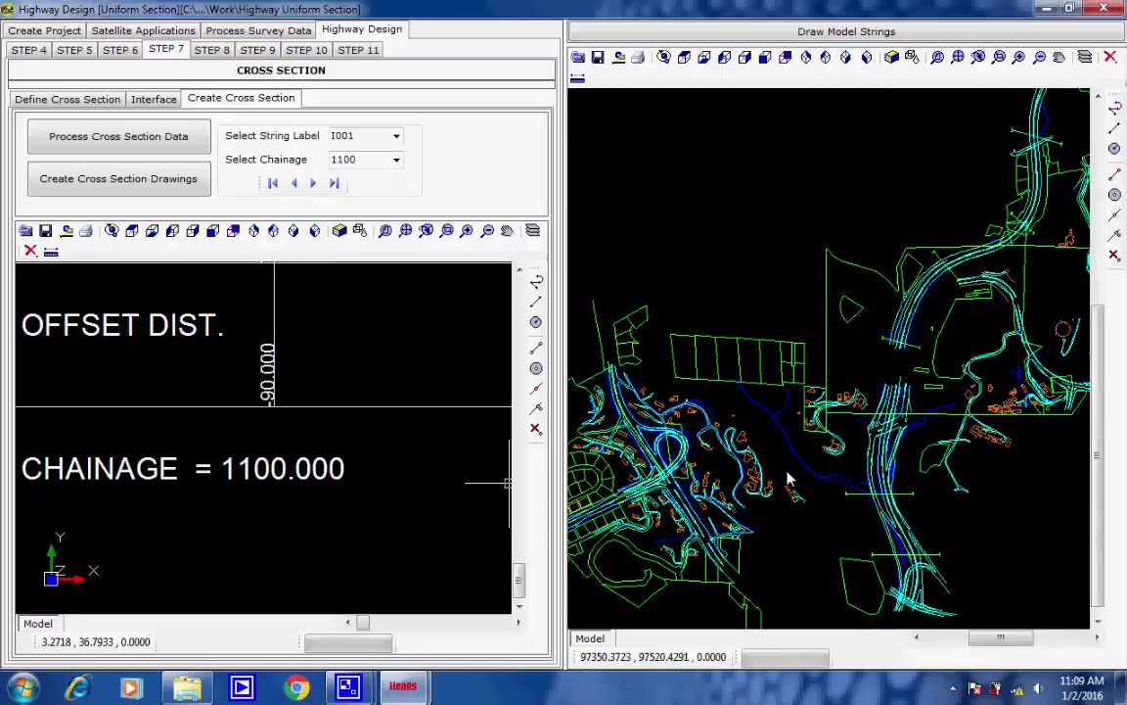
{"action": "scroll", "coordinate": [789, 472], "scroll_direction": "up", "scroll_amount": 3}
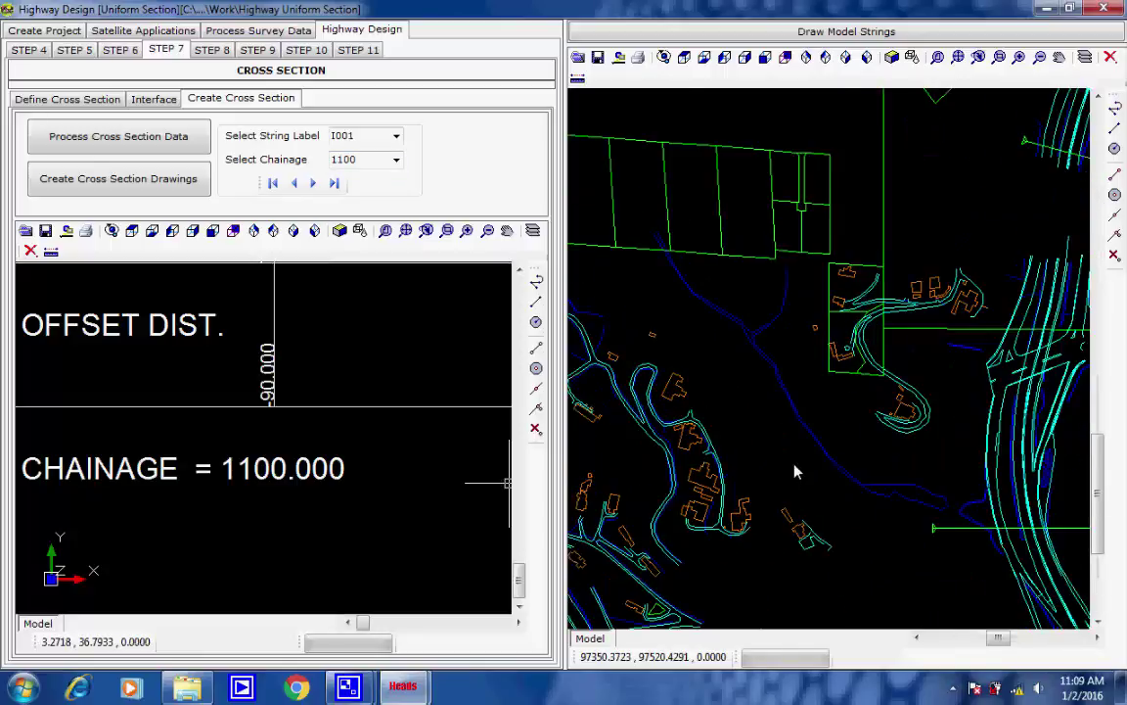
{"action": "scroll", "coordinate": [794, 472], "scroll_direction": "up", "scroll_amount": 1}
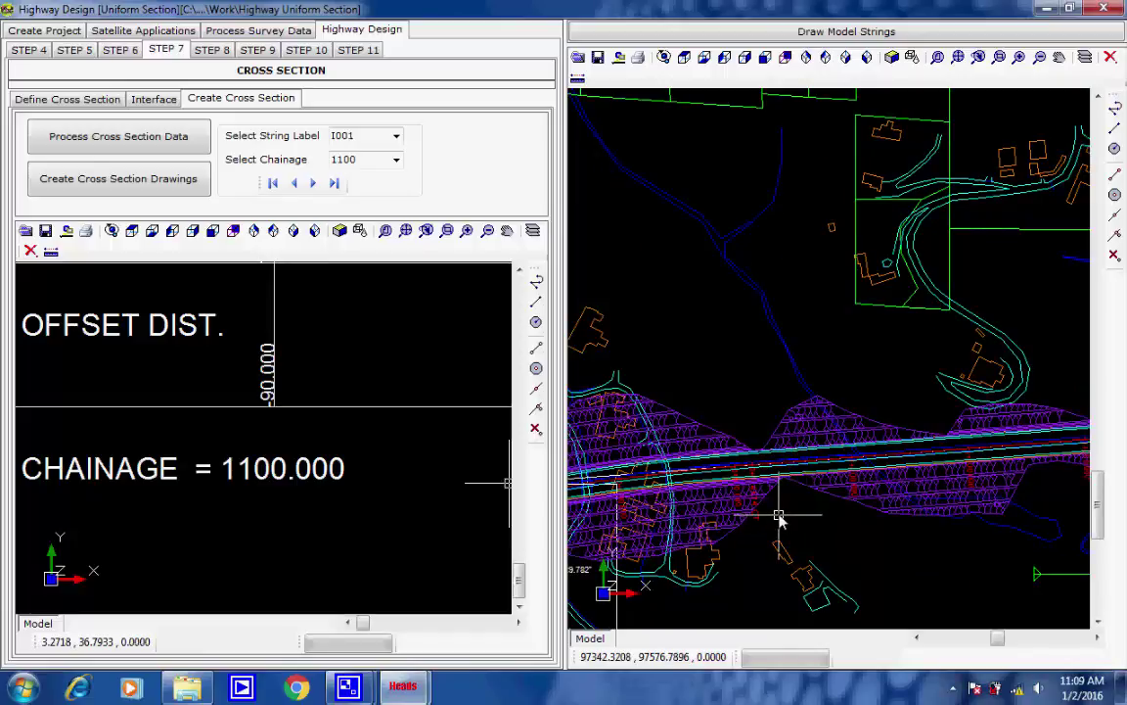
{"action": "scroll", "coordinate": [780, 504], "scroll_direction": "up", "scroll_amount": 3}
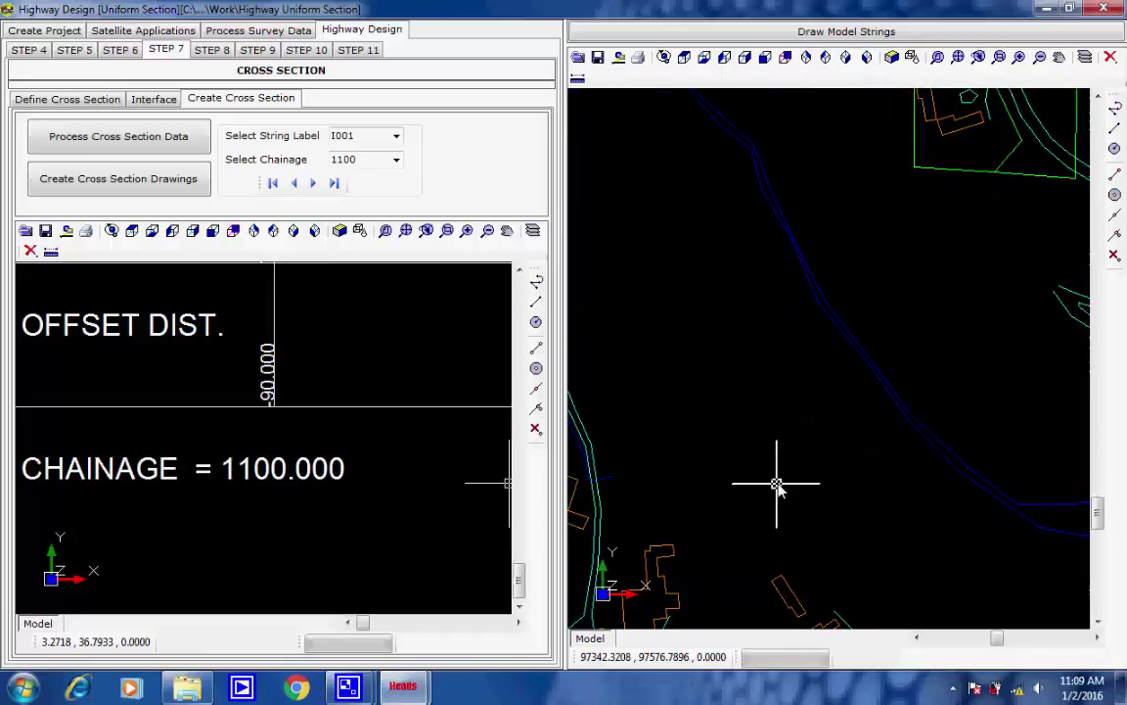
{"action": "scroll", "coordinate": [822, 496], "scroll_direction": "down", "scroll_amount": 2}
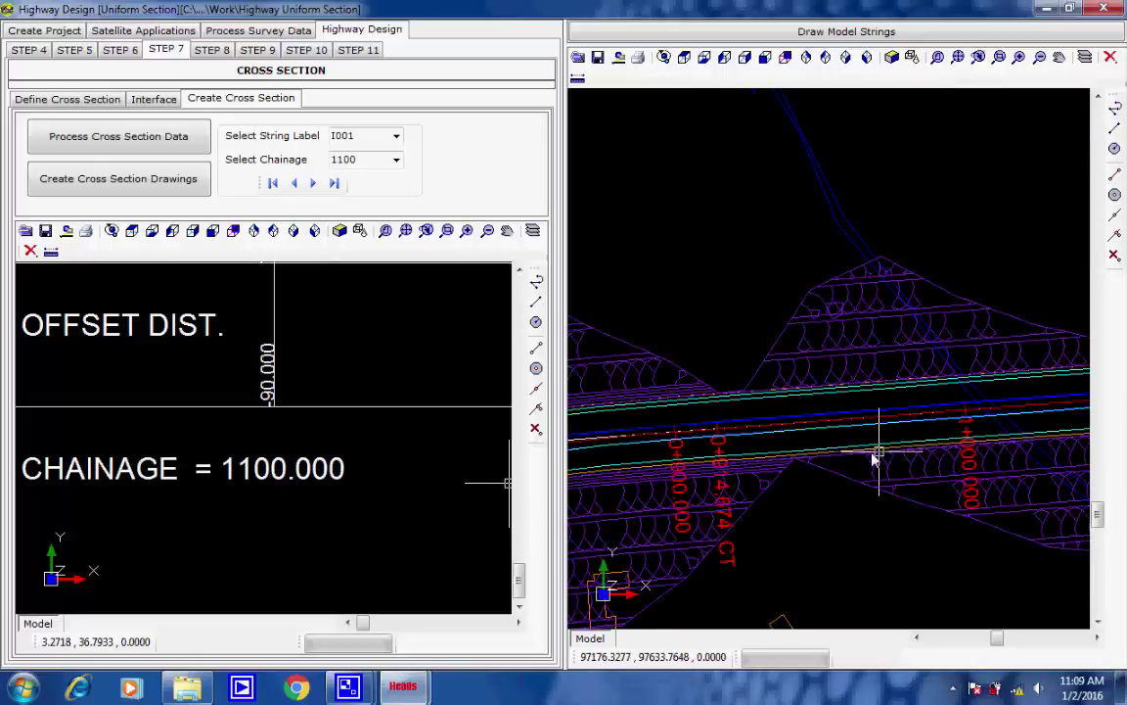
{"action": "middle_click_drag", "start_coordinate": [1061, 397], "coordinate": [843, 400]}
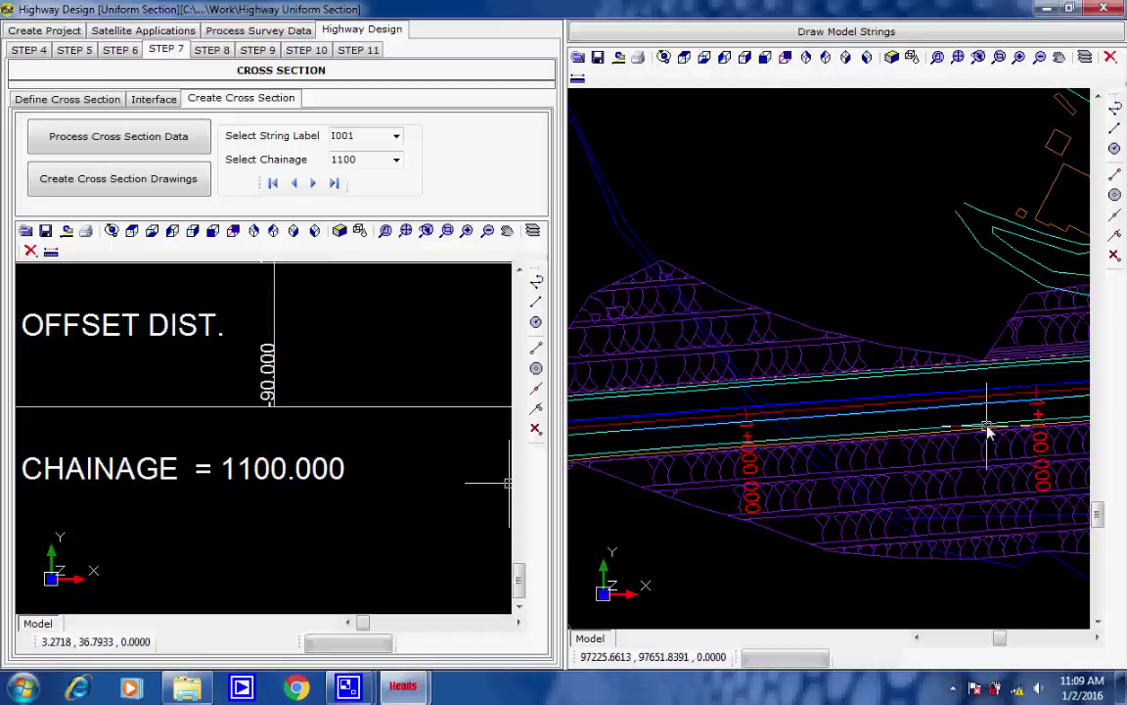
{"action": "middle_click_drag", "start_coordinate": [987, 433], "coordinate": [801, 466]}
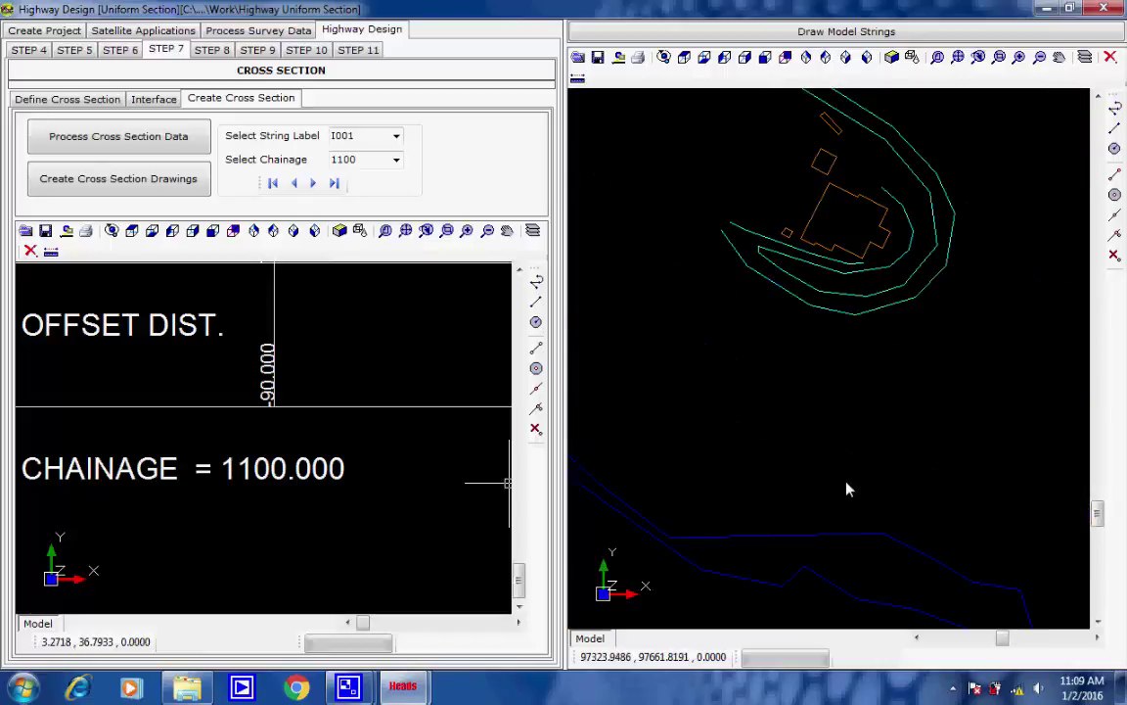
{"action": "scroll", "coordinate": [874, 481], "scroll_direction": "up", "scroll_amount": 1}
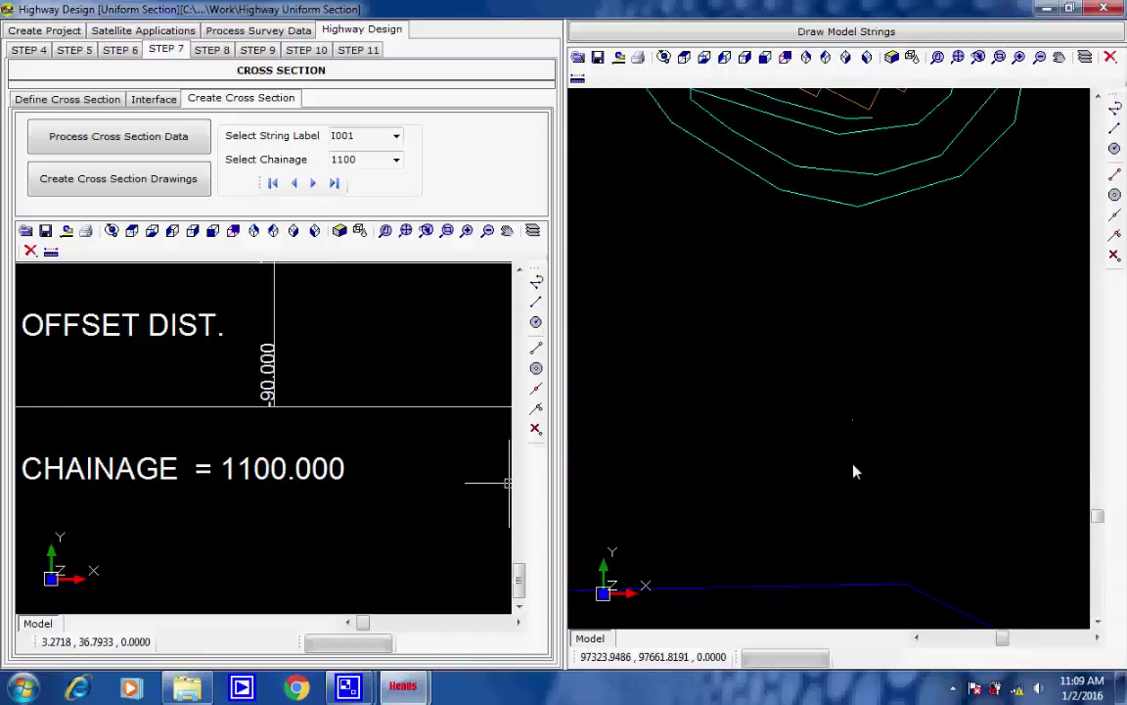
{"action": "scroll", "coordinate": [854, 471], "scroll_direction": "up", "scroll_amount": 1}
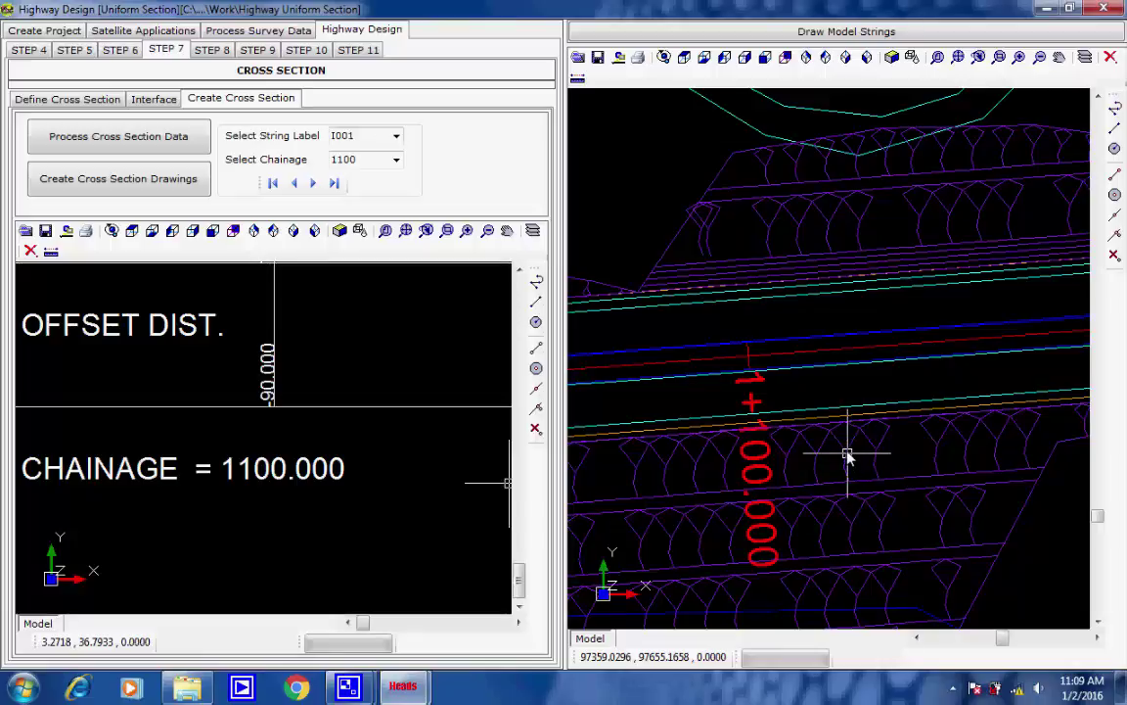
- Define the pavement layers of schedule 1 with the default data for the main road carriageways and save them
{"action": "left_click", "coordinate": [212, 50]}
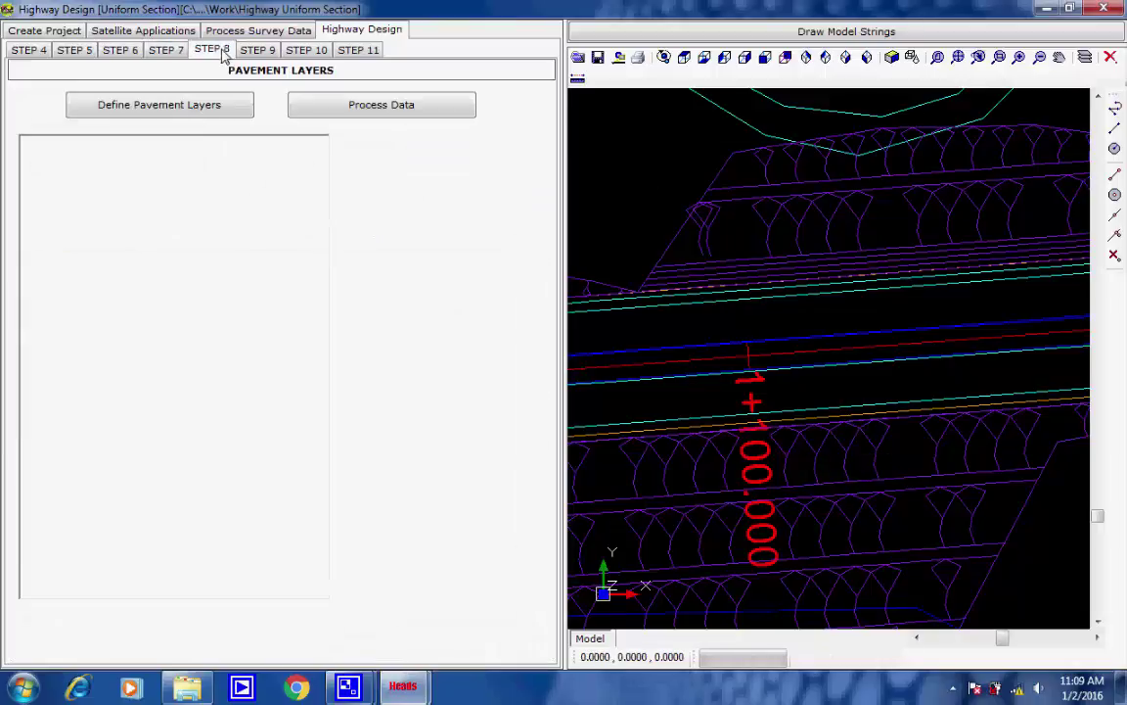
{"action": "left_click", "coordinate": [189, 112]}
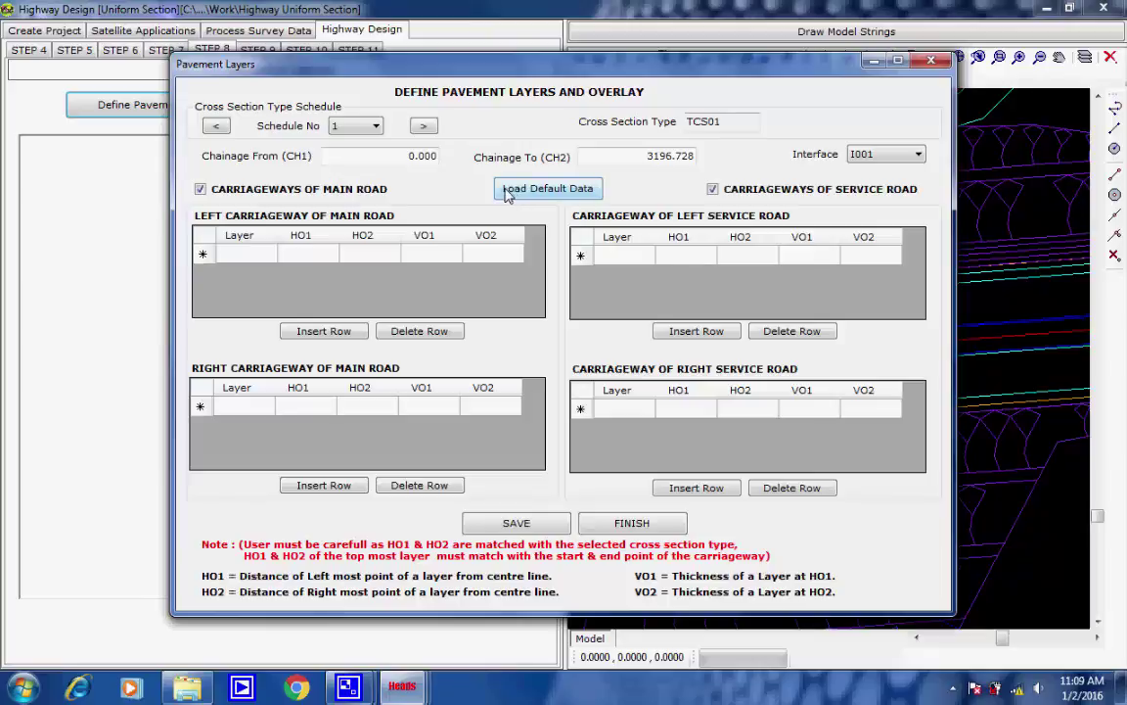
{"action": "double_click", "coordinate": [406, 158]}
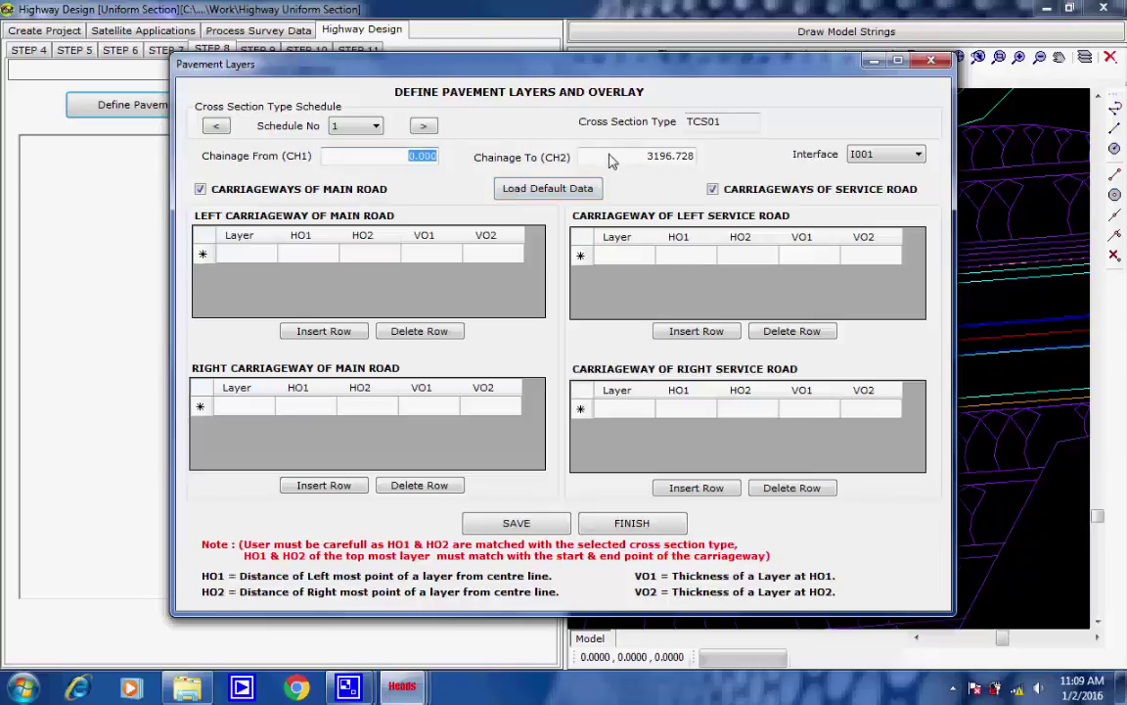
{"action": "double_click", "coordinate": [699, 156]}
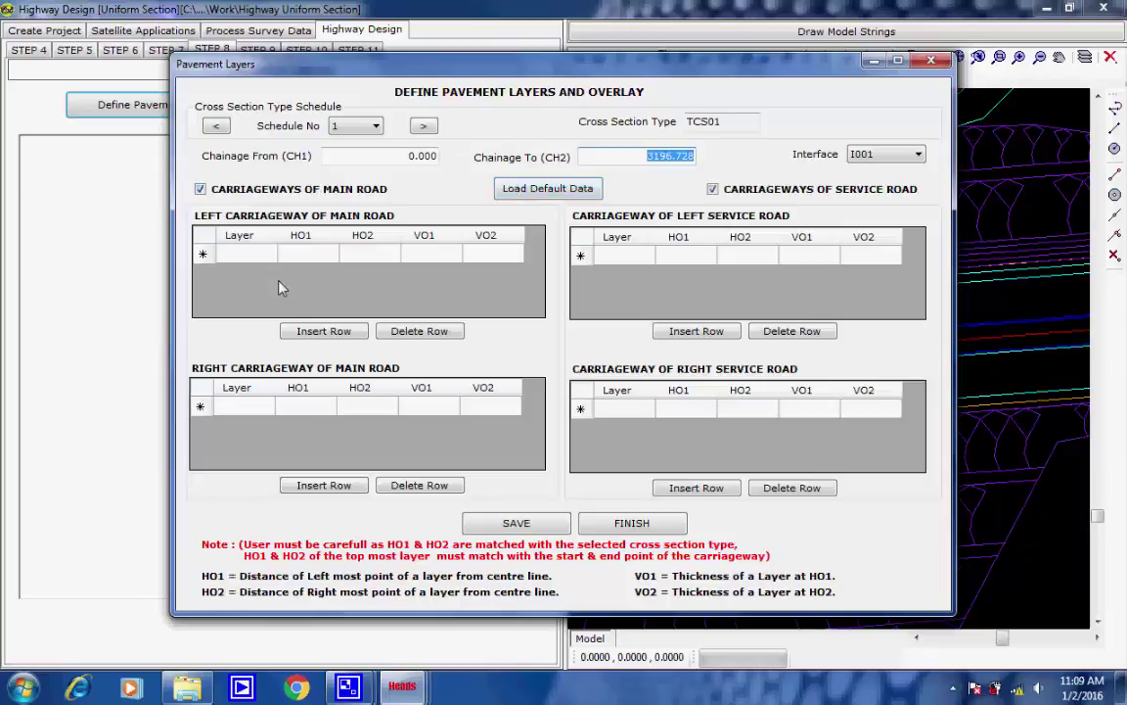
{"action": "left_click", "coordinate": [510, 191]}
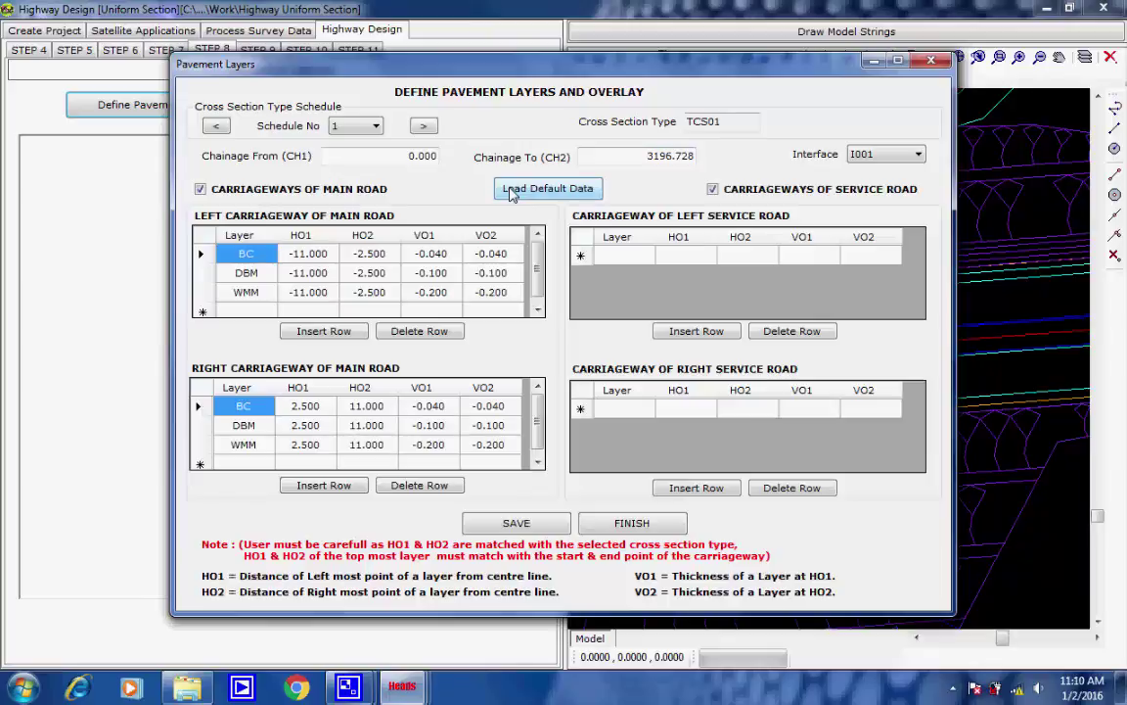
{"action": "left_click", "coordinate": [516, 525]}
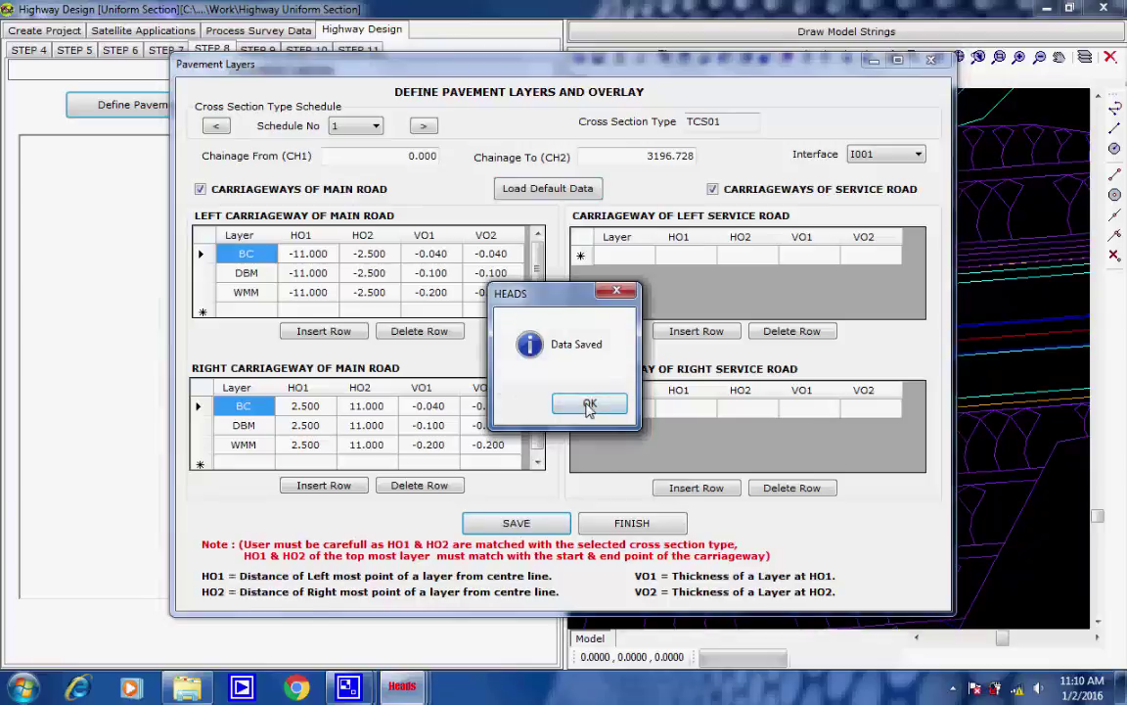
{"action": "left_click", "coordinate": [588, 403]}
{"action": "left_click", "coordinate": [627, 523]}
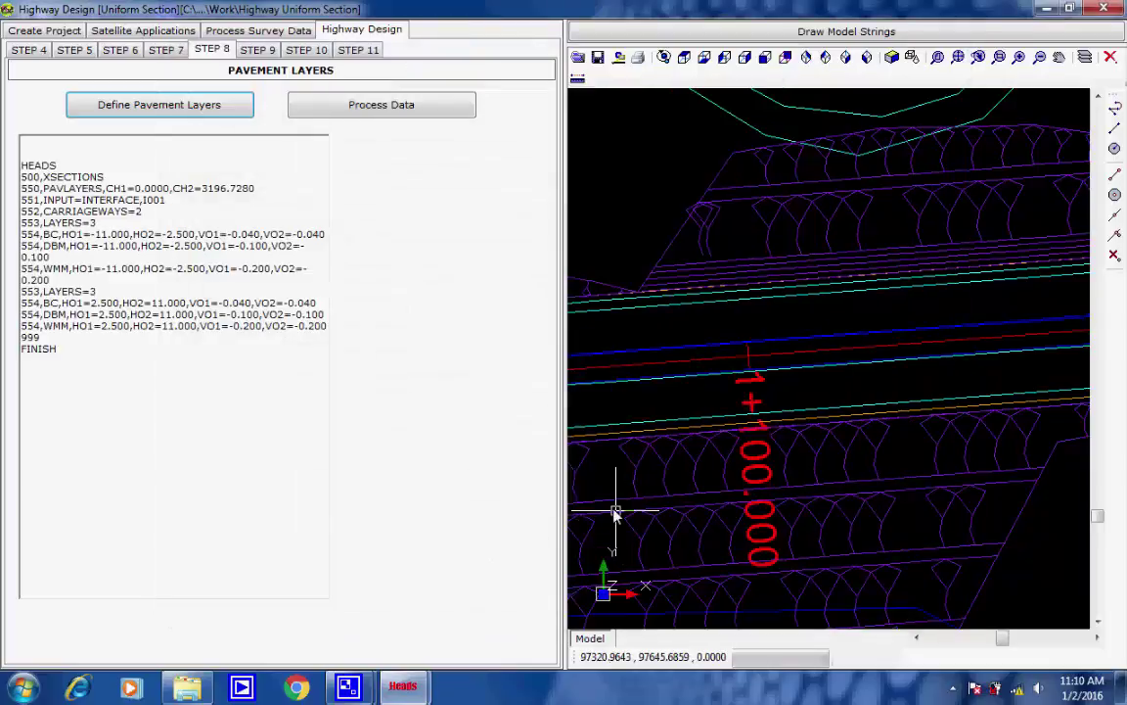
- Run the DEVELOP XSECTIONS process on the pavement layer data and finish it
{"action": "left_click", "coordinate": [377, 118]}
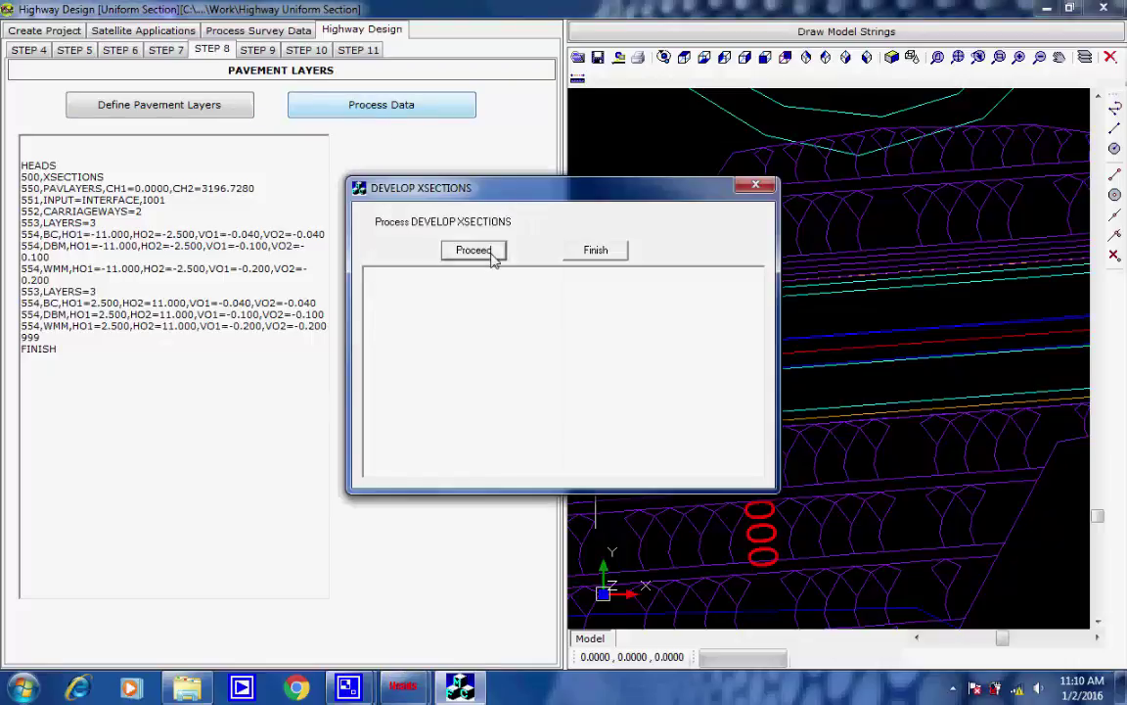
{"action": "left_click", "coordinate": [493, 254]}
{"action": "left_click", "coordinate": [704, 382]}
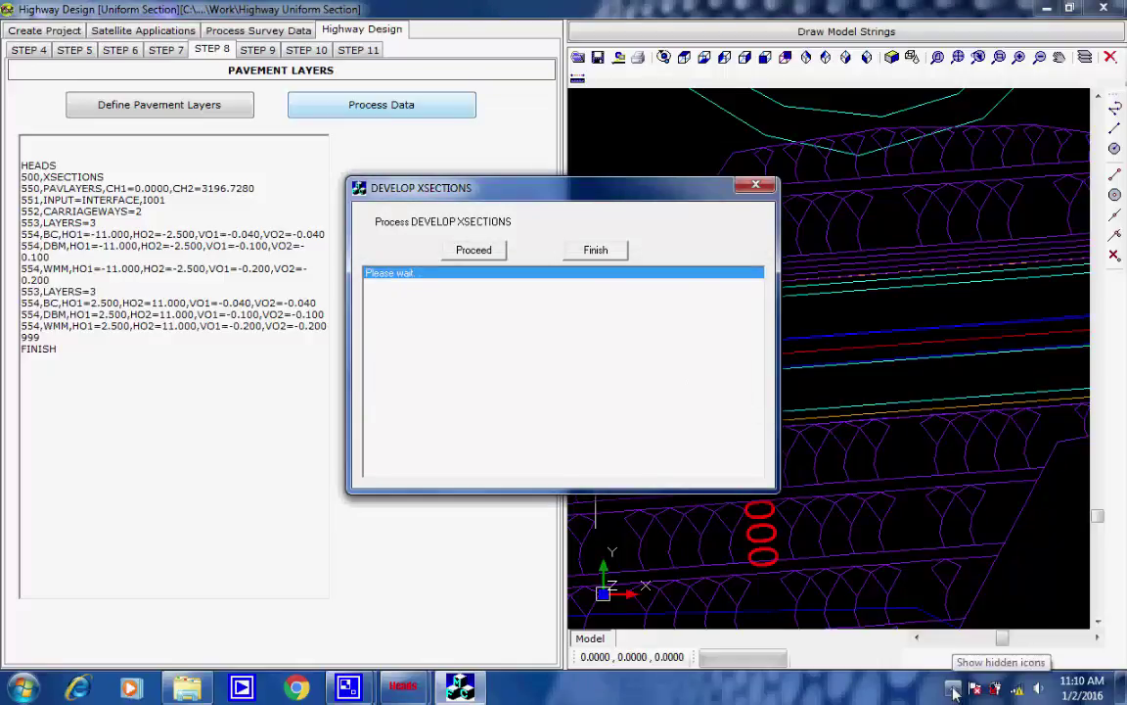
{"action": "left_click", "coordinate": [954, 686]}
{"action": "left_click", "coordinate": [951, 599]}
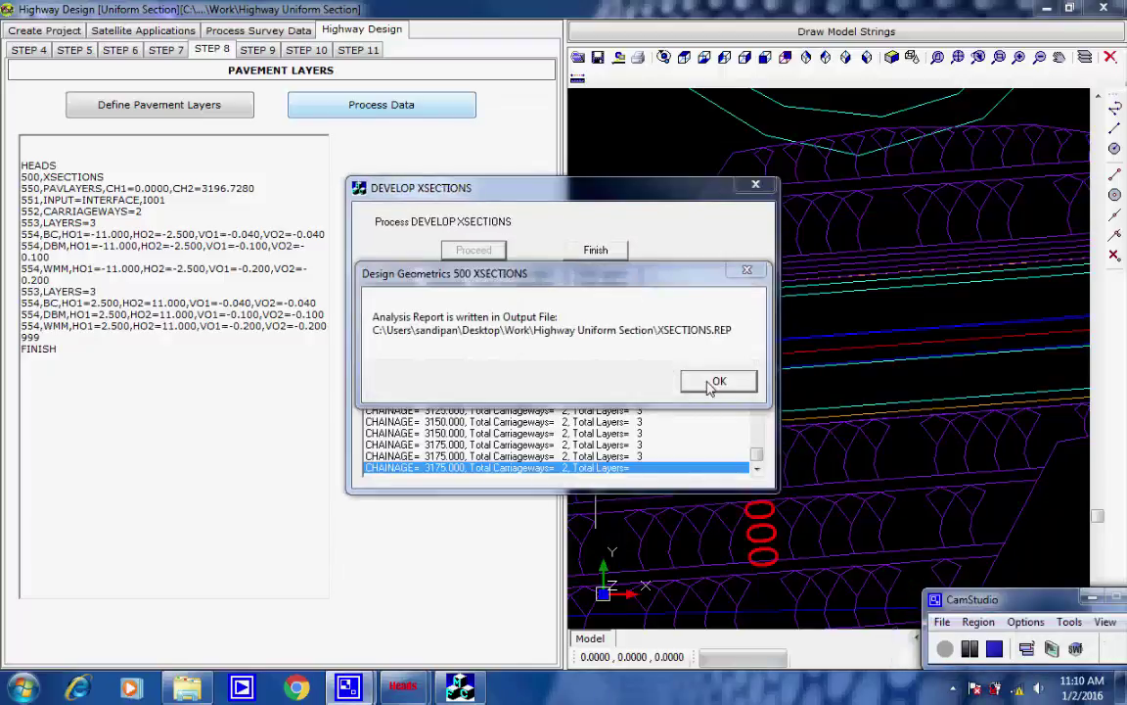
{"action": "left_click", "coordinate": [716, 381]}
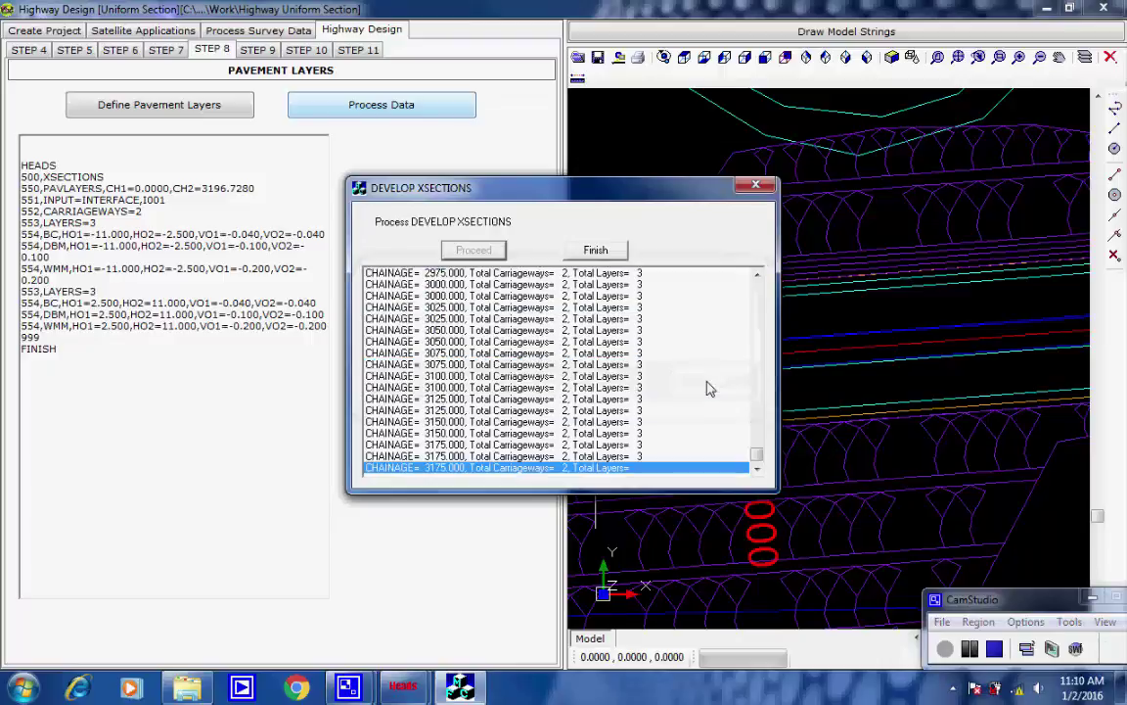
{"action": "left_click", "coordinate": [612, 251]}
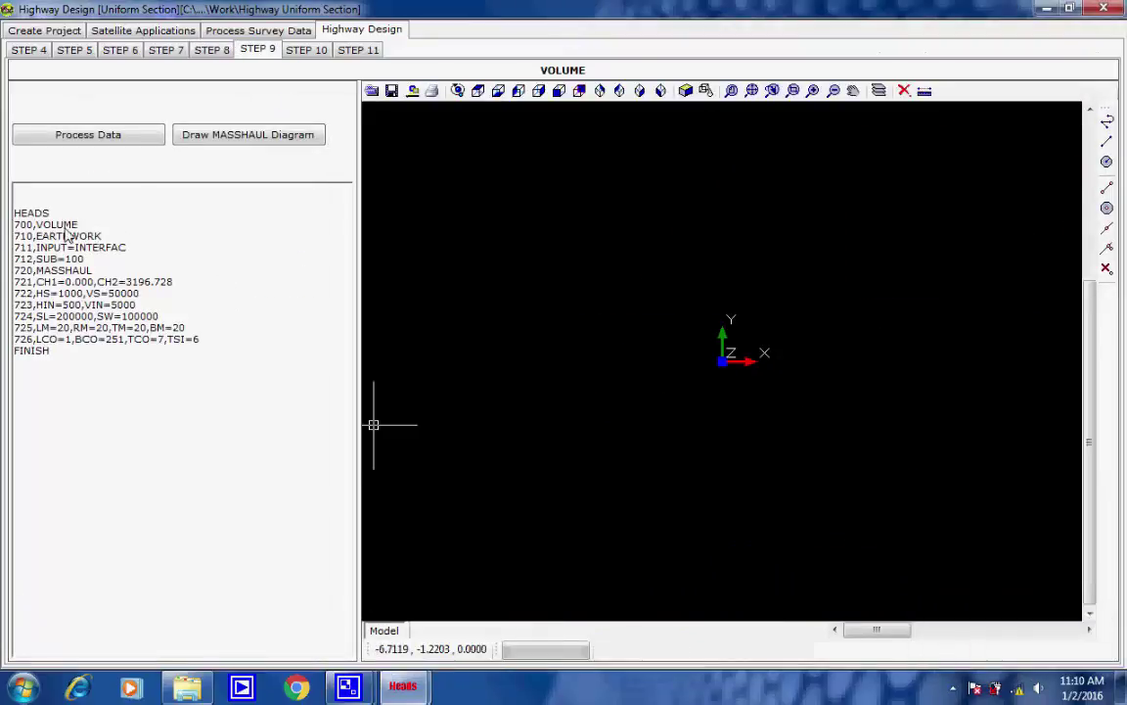
- Check the earthwork entries in the volume input data and run the VOLUME process
{"action": "left_click_drag", "start_coordinate": [78, 225], "coordinate": [13, 225]}
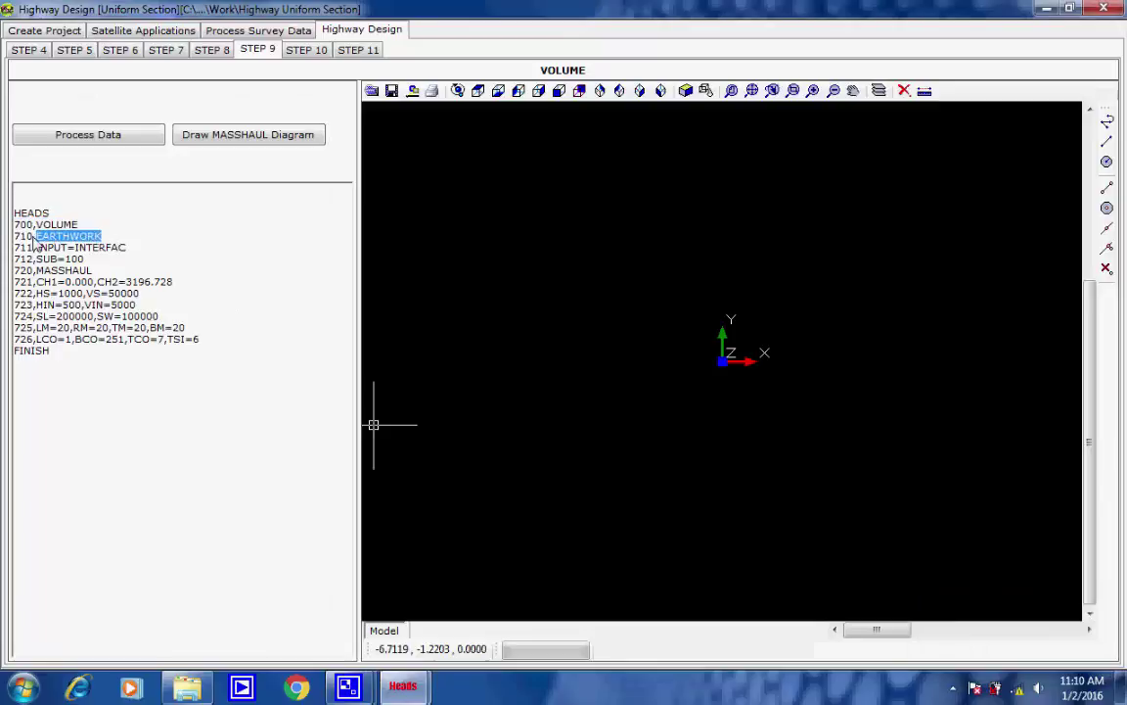
{"action": "triple_click", "coordinate": [101, 238]}
{"action": "left_click", "coordinate": [135, 250]}
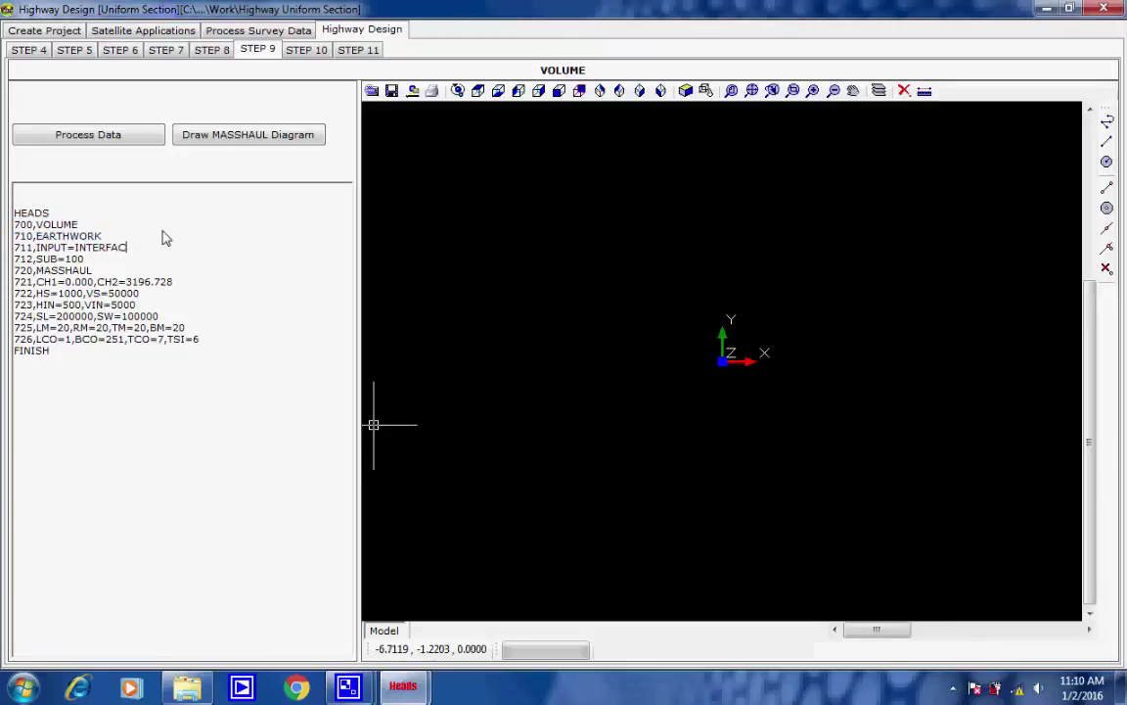
{"action": "left_click", "coordinate": [127, 142]}
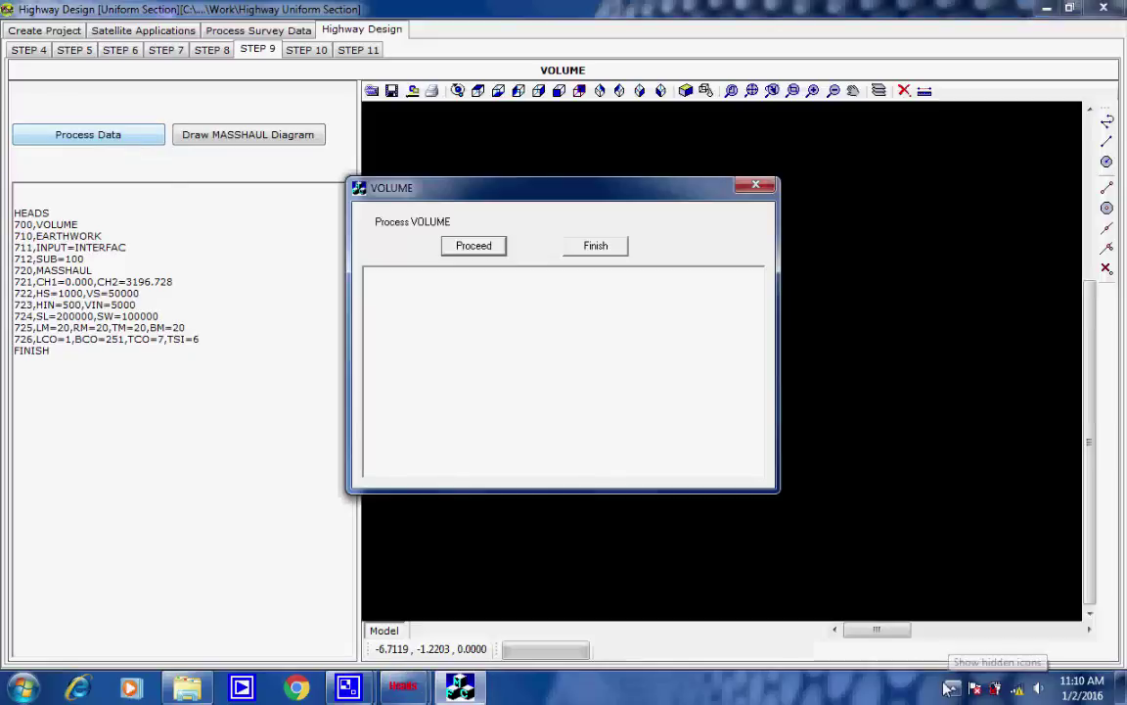
{"action": "left_click", "coordinate": [495, 248]}
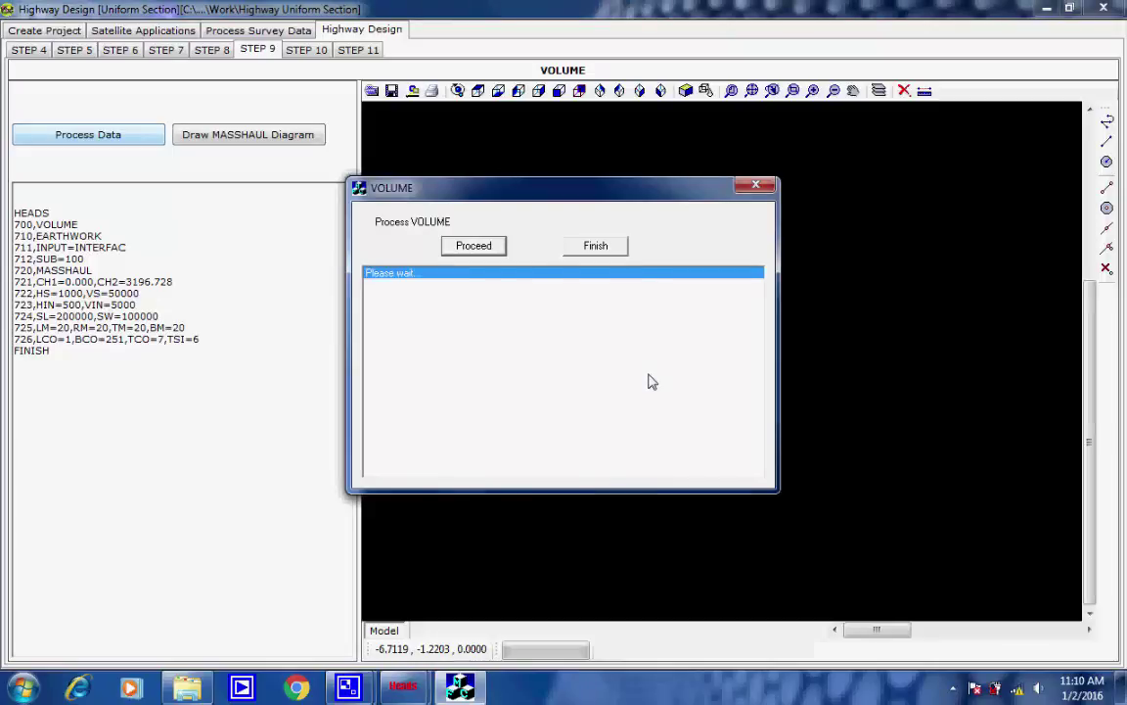
{"action": "left_click", "coordinate": [719, 379]}
{"action": "left_click", "coordinate": [615, 250]}
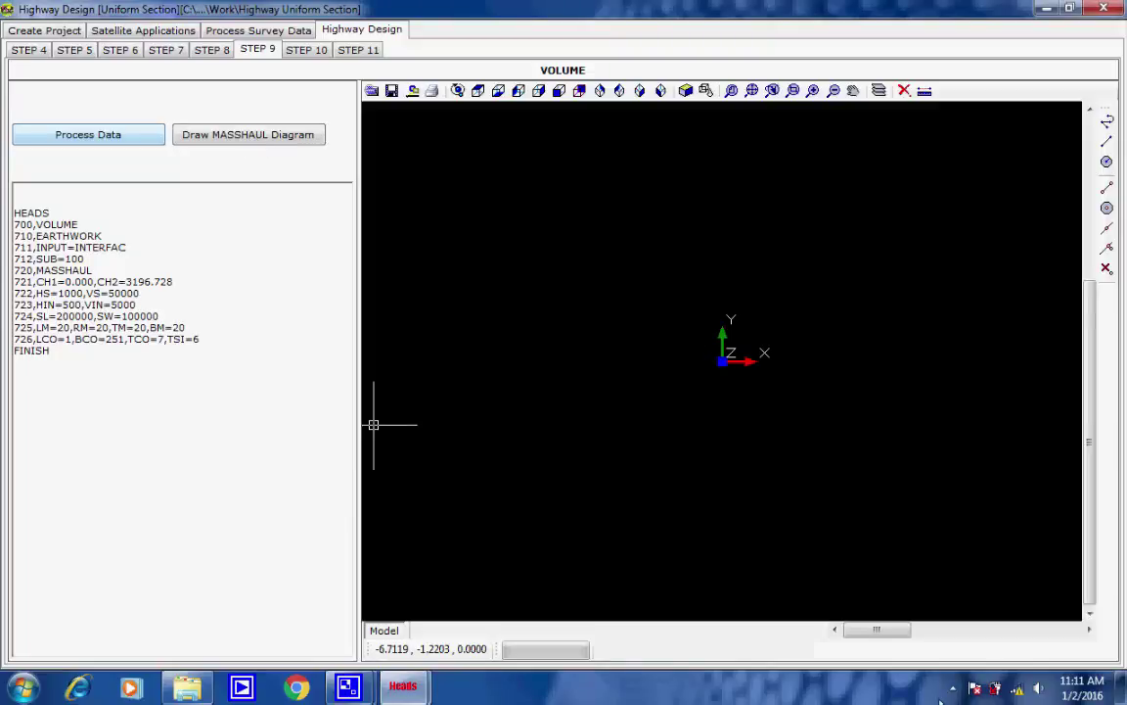
{"action": "left_click", "coordinate": [952, 688]}
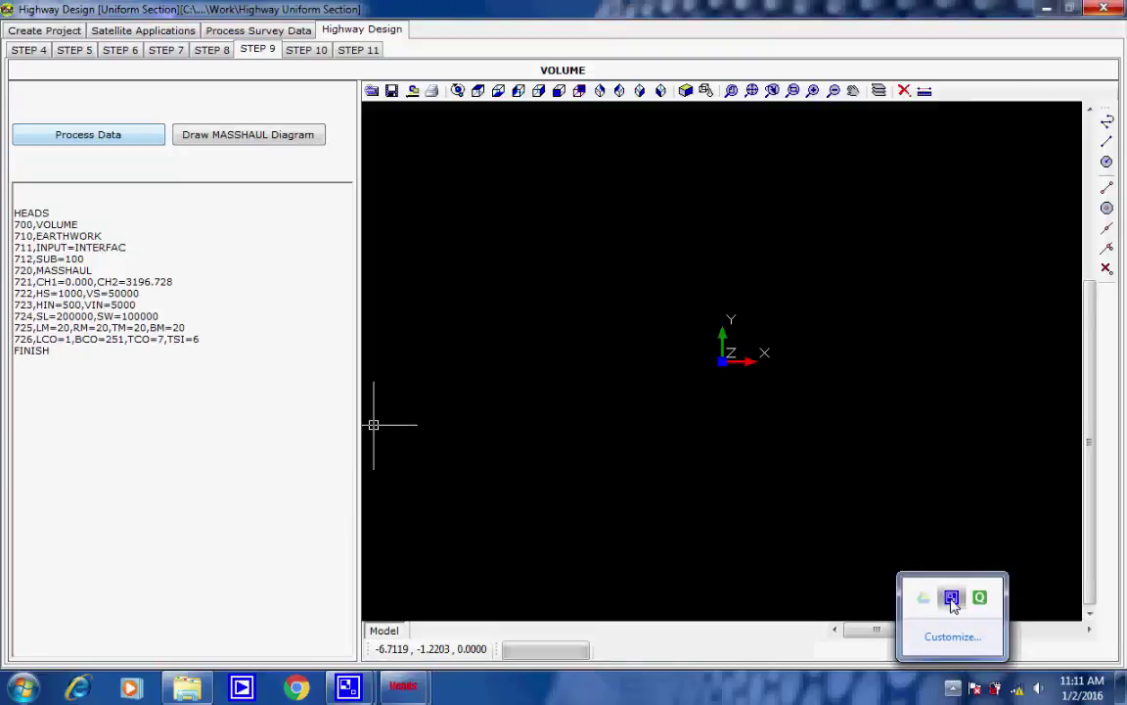
{"action": "left_click", "coordinate": [952, 599]}
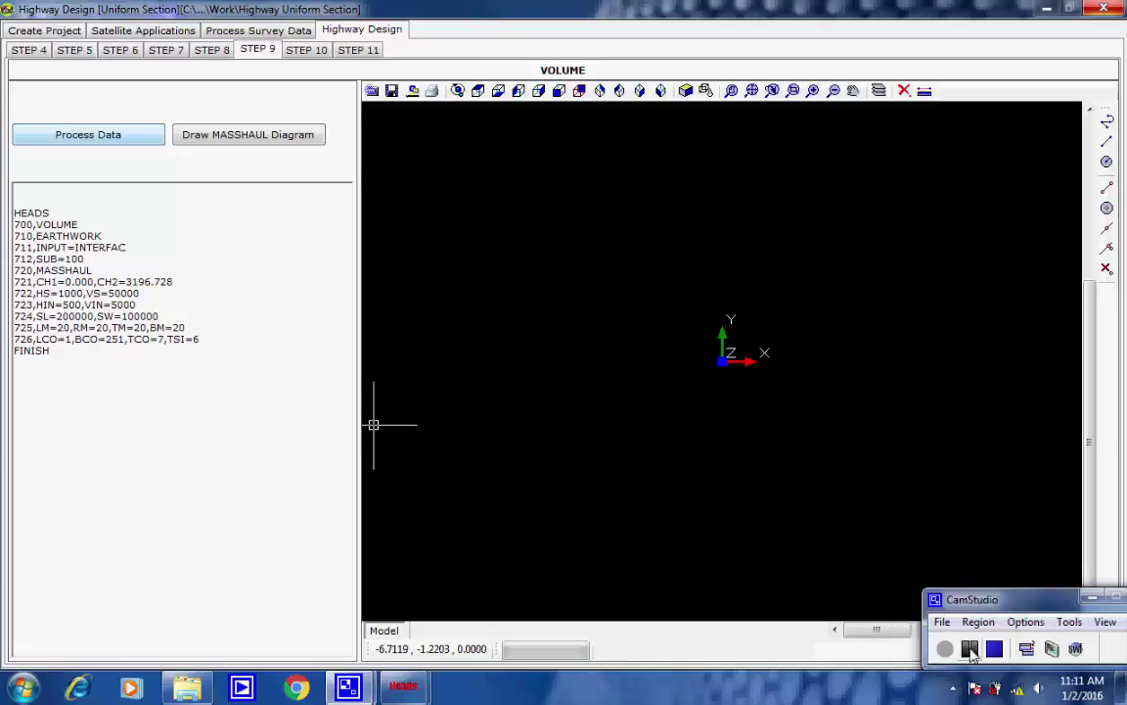
{"action": "left_click", "coordinate": [946, 649]}
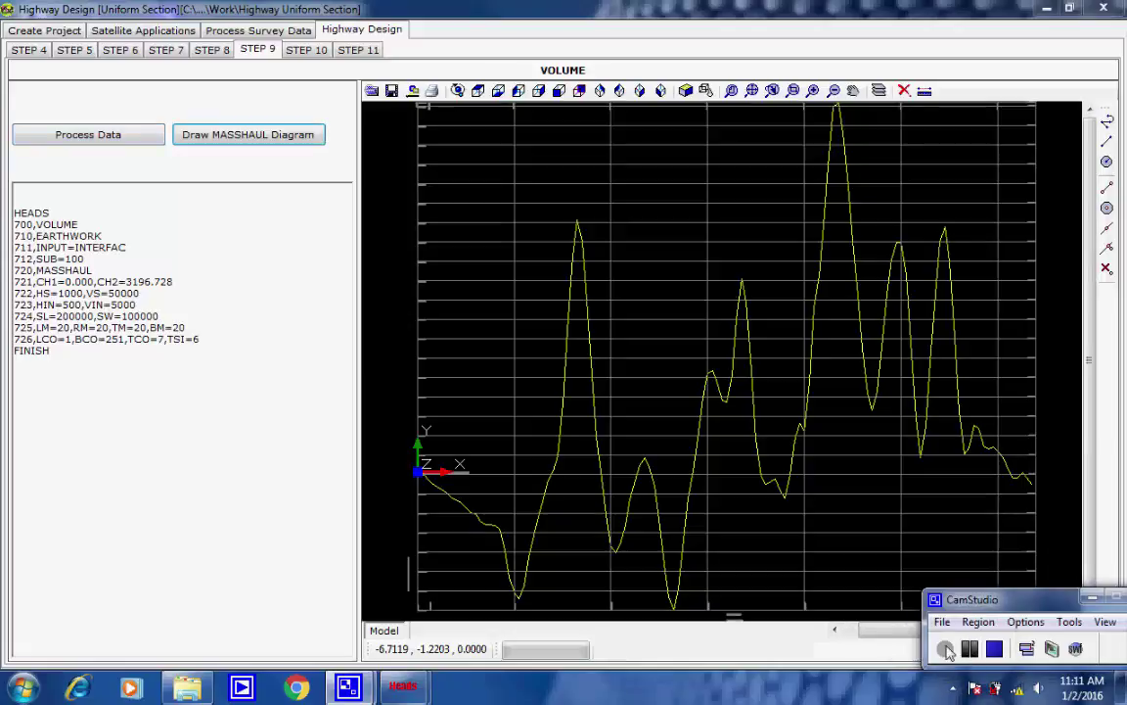
- Process the horizontal alignment schematic drawing for string M001 of the DESIGN model with the default sheet and scale values
{"action": "left_click", "coordinate": [306, 49]}
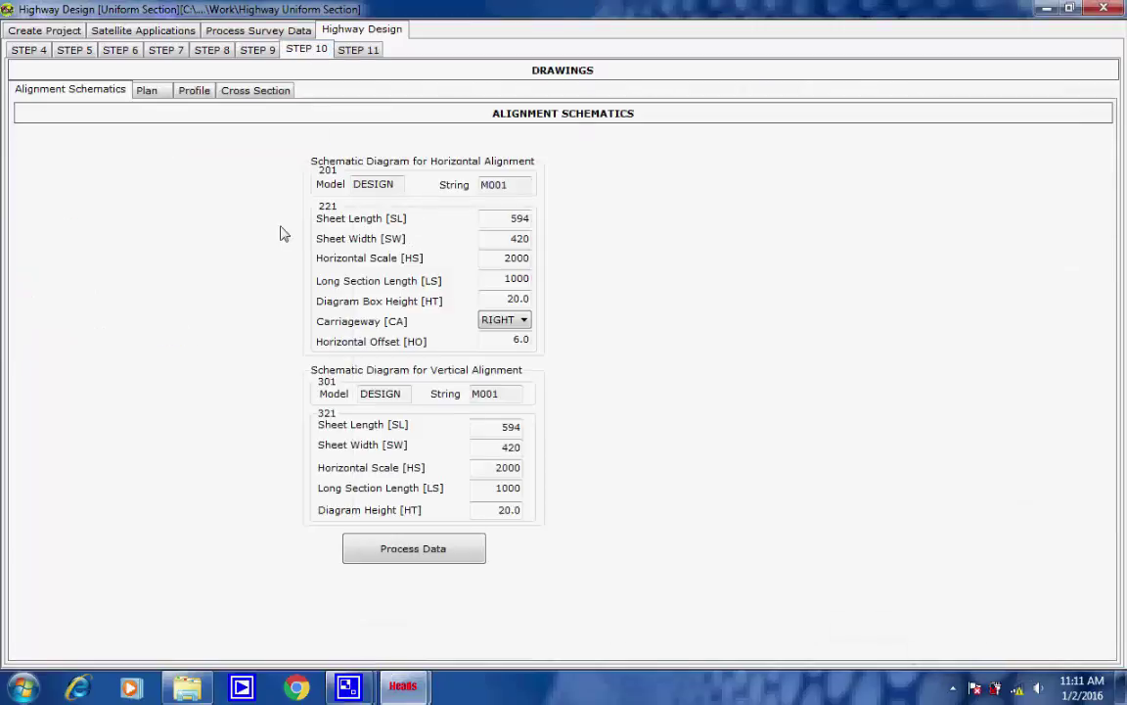
{"action": "left_click", "coordinate": [391, 552]}
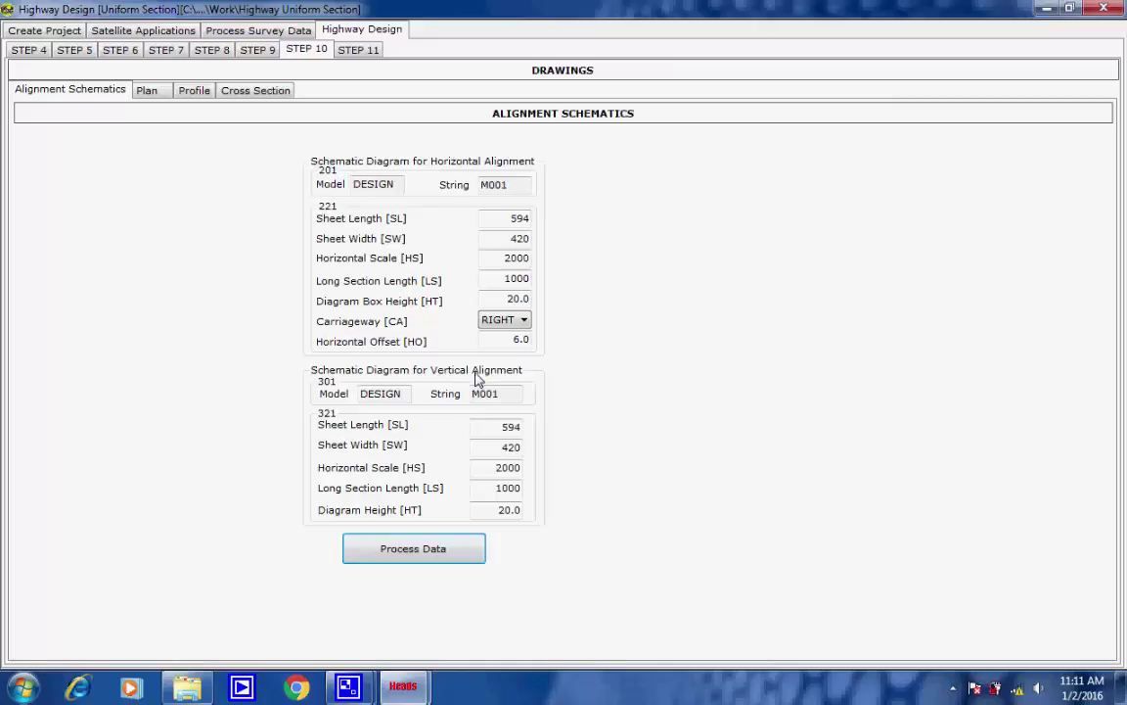
{"action": "left_click", "coordinate": [407, 540]}
{"action": "left_click", "coordinate": [474, 249]}
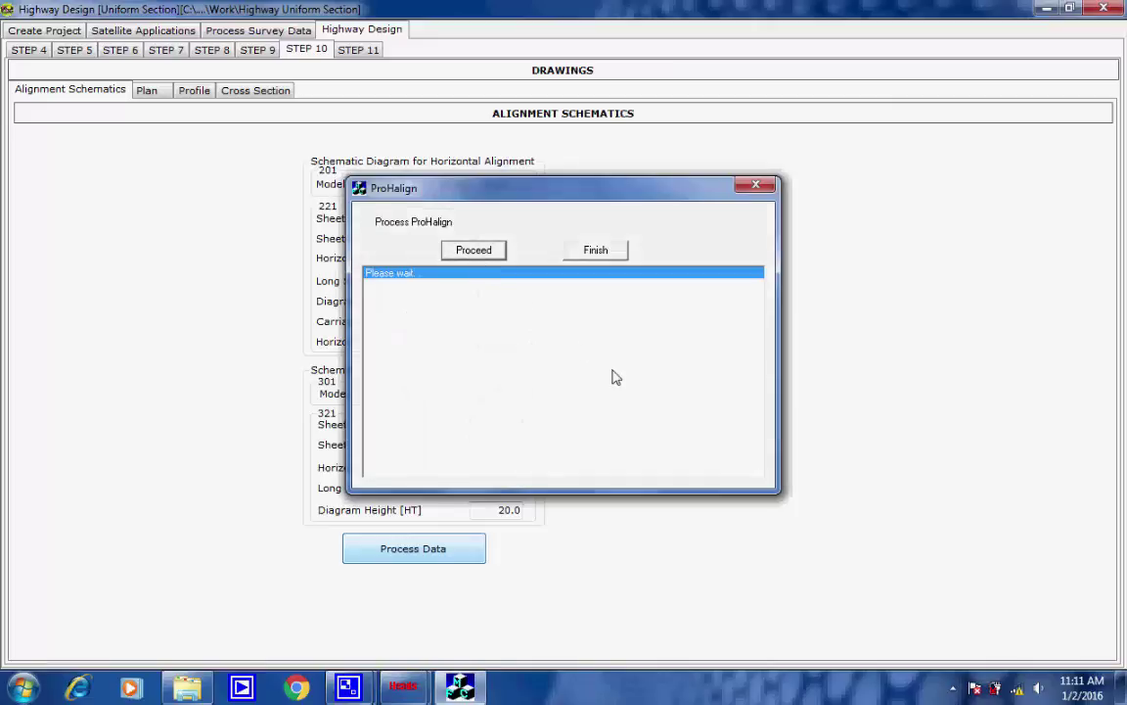
{"action": "left_click", "coordinate": [669, 383]}
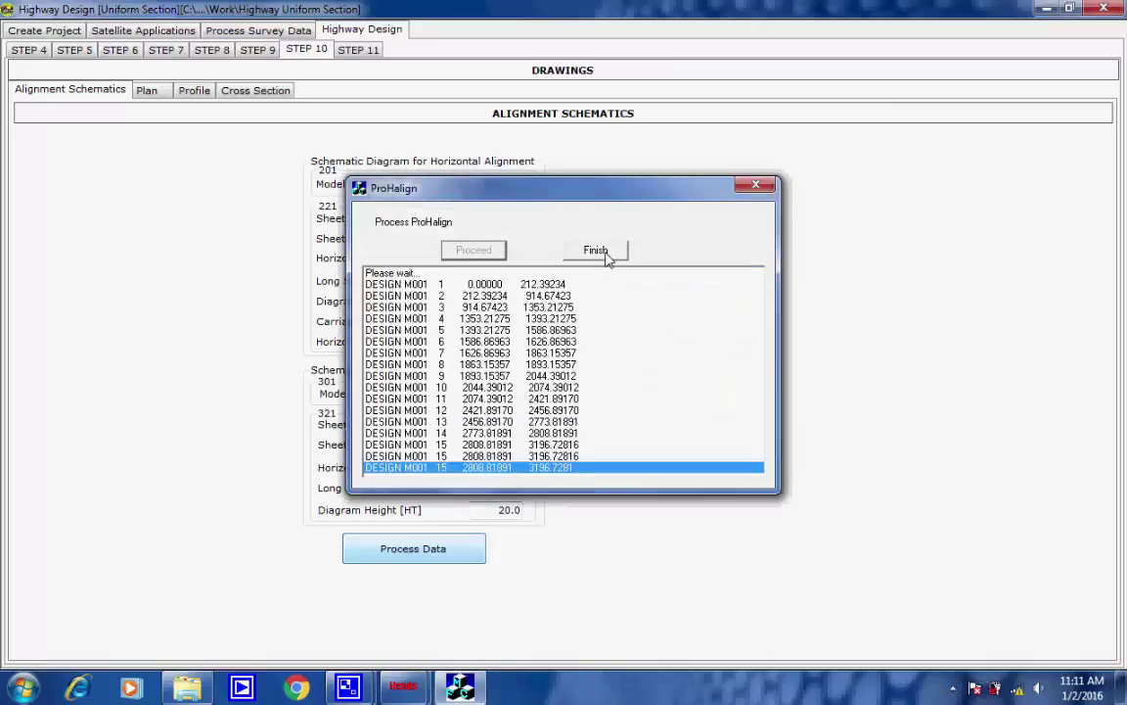
{"action": "left_click", "coordinate": [603, 252]}
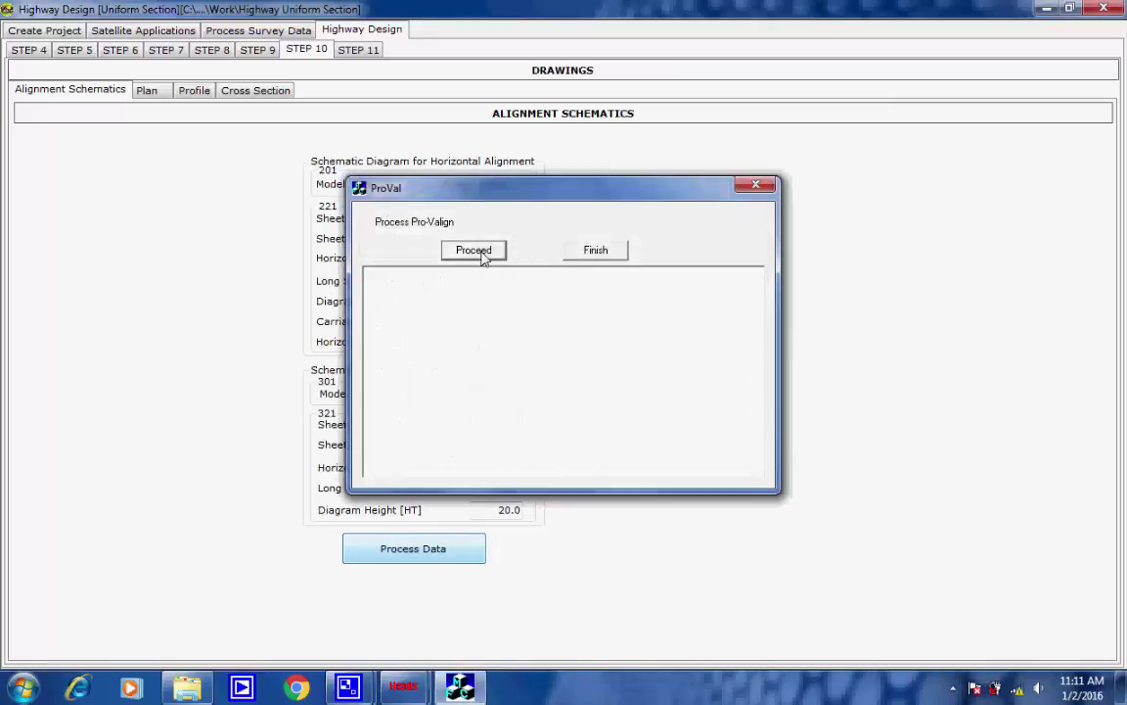
- Run the Pro-Valign process to create the vertical alignment schematic drawing and finish it
{"action": "left_click", "coordinate": [479, 252]}
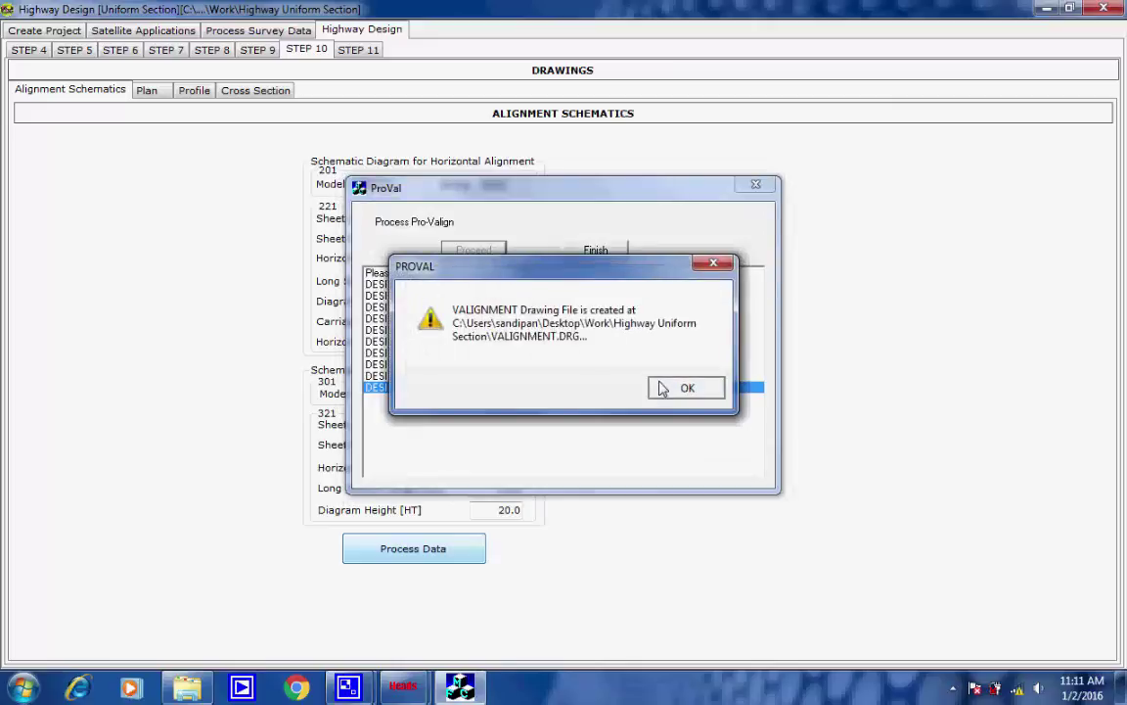
{"action": "left_click", "coordinate": [683, 388]}
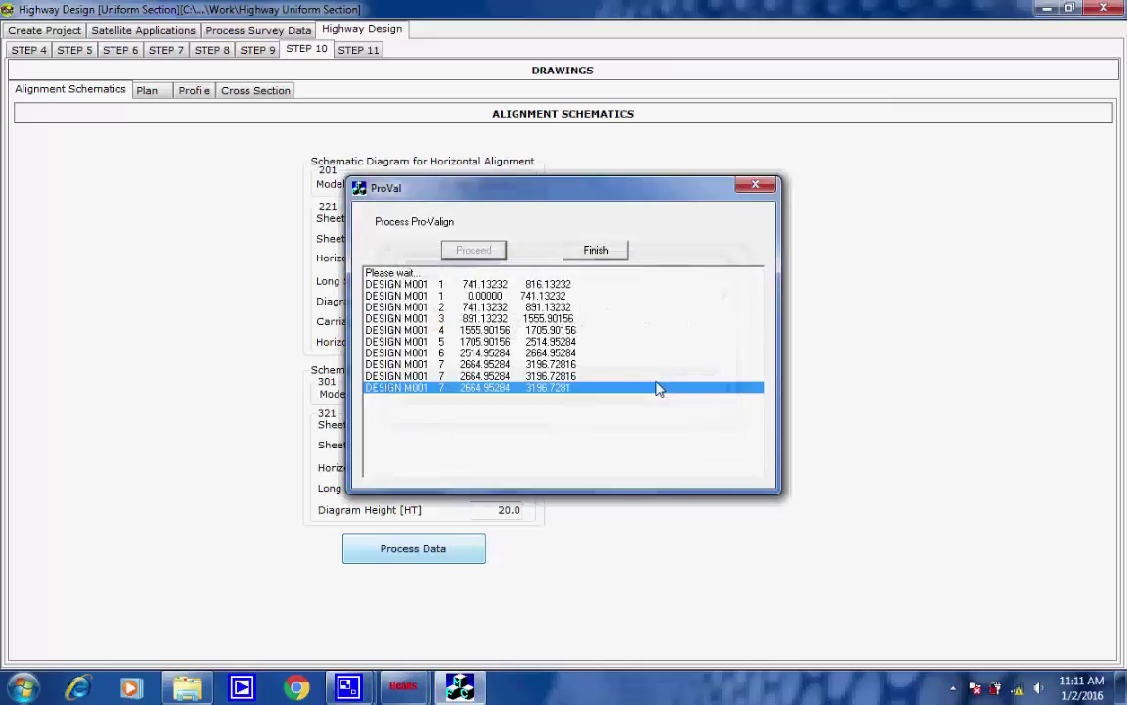
{"action": "left_click", "coordinate": [614, 253]}
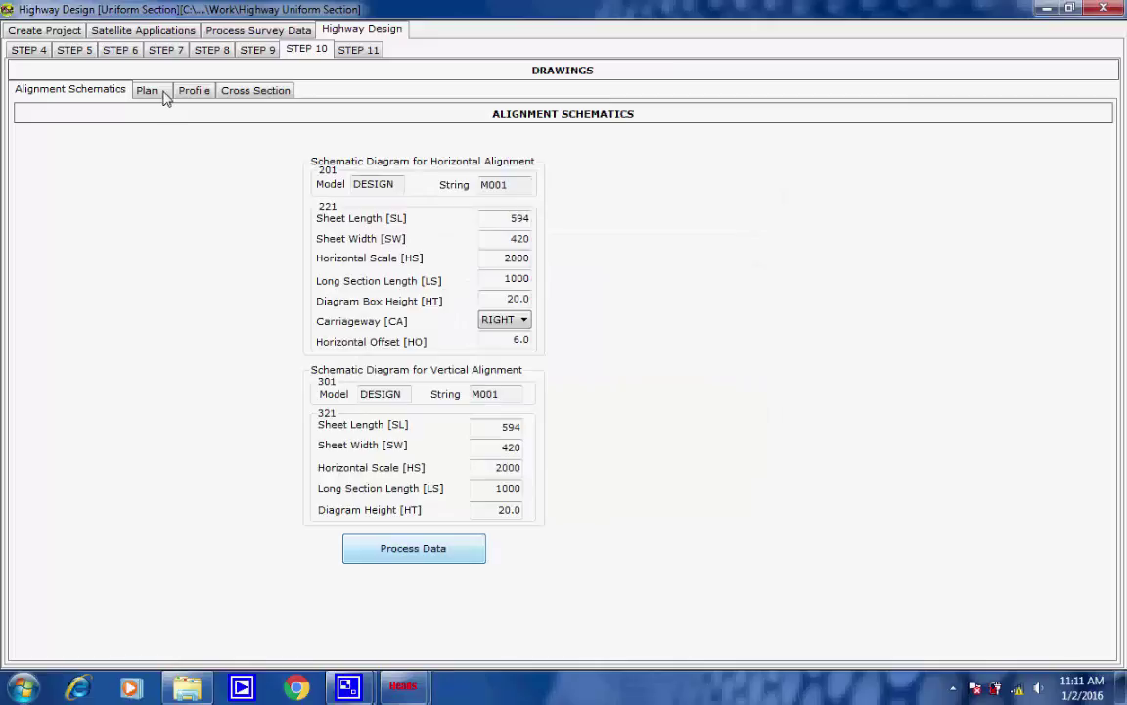
{"action": "left_click", "coordinate": [953, 688]}
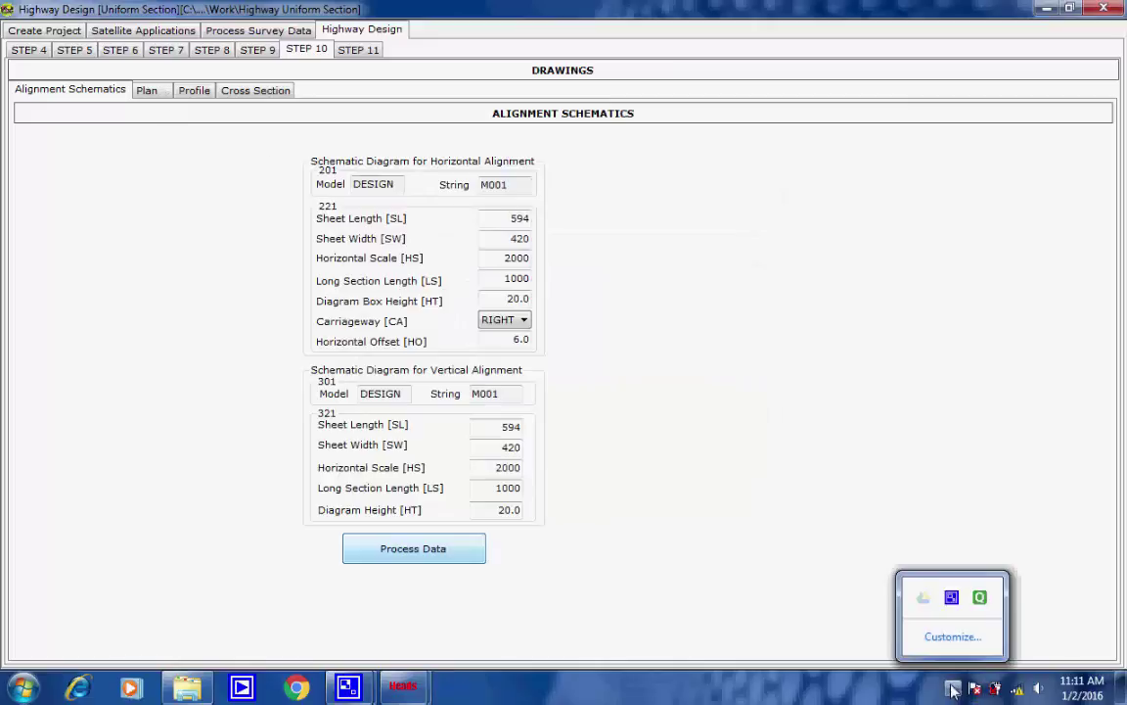
{"action": "left_click", "coordinate": [952, 599]}
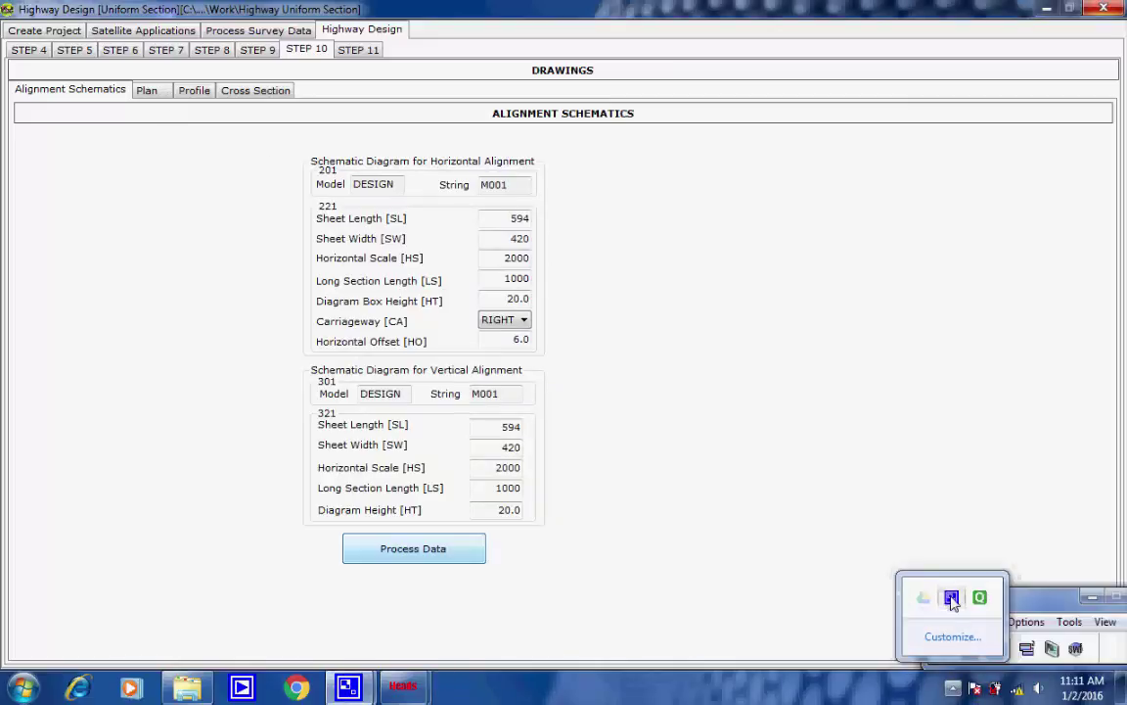
{"action": "left_click", "coordinate": [1113, 654]}
{"action": "left_click", "coordinate": [970, 649]}
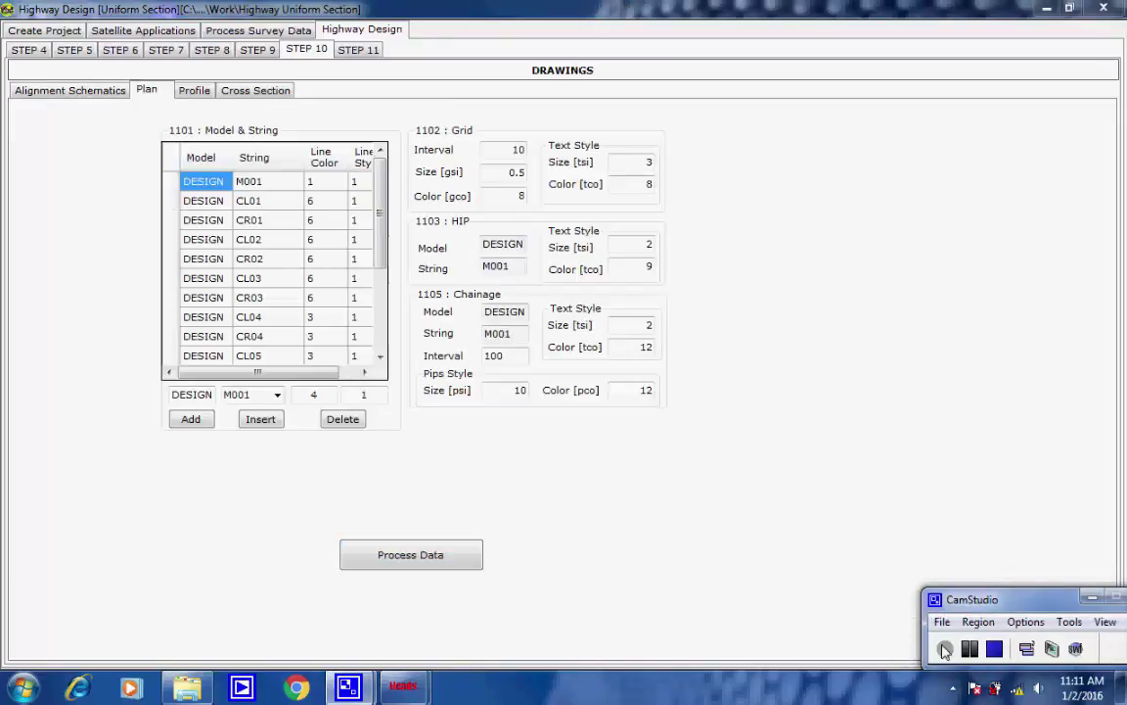
- Process the plan drawing of the DESIGN model strings with the default grid, HIP and chainage settings and finish it
{"action": "left_click_drag", "start_coordinate": [382, 239], "coordinate": [397, 188]}
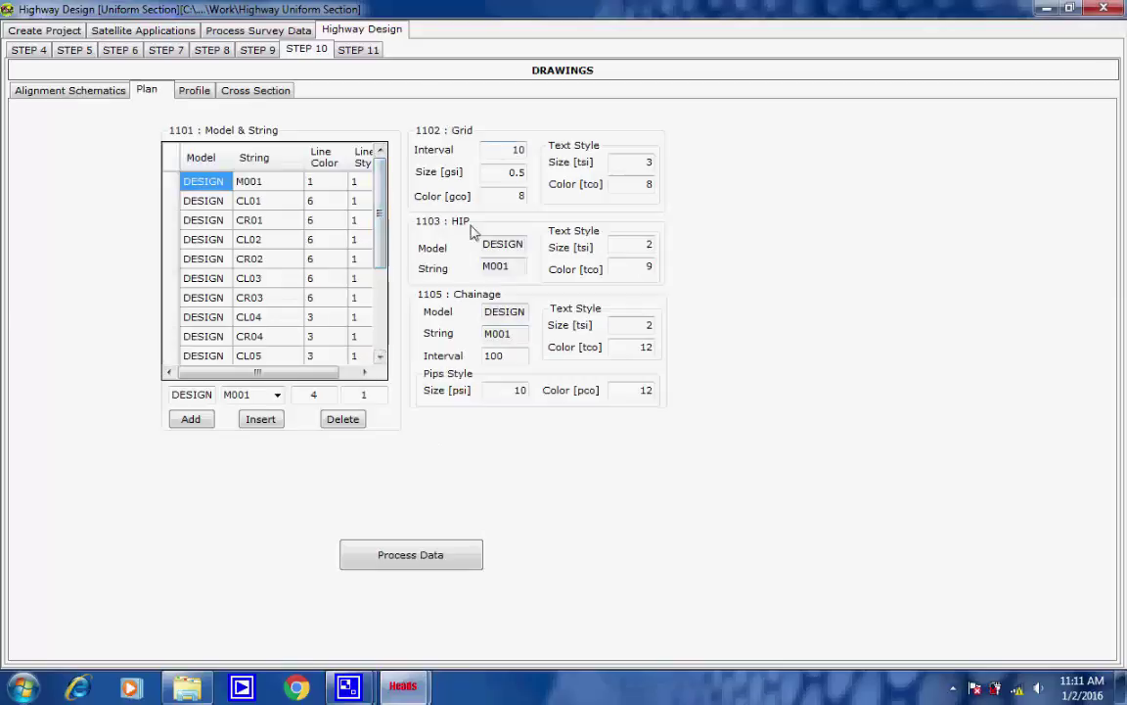
{"action": "left_click", "coordinate": [399, 556]}
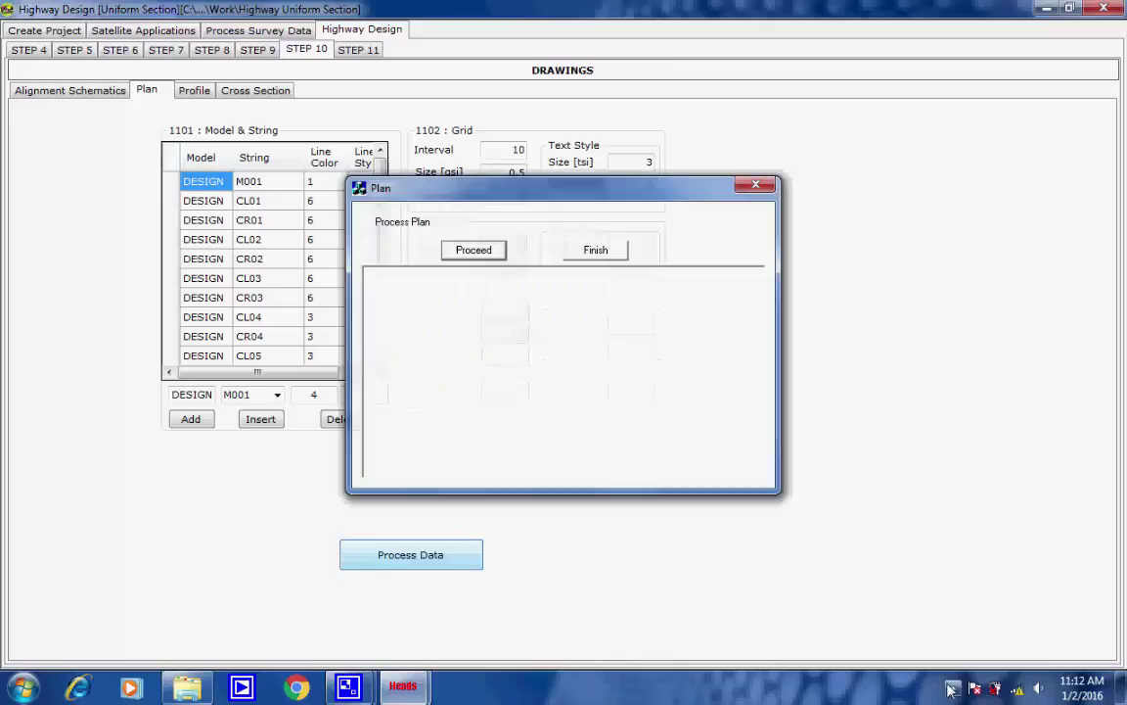
{"action": "left_click", "coordinate": [492, 252]}
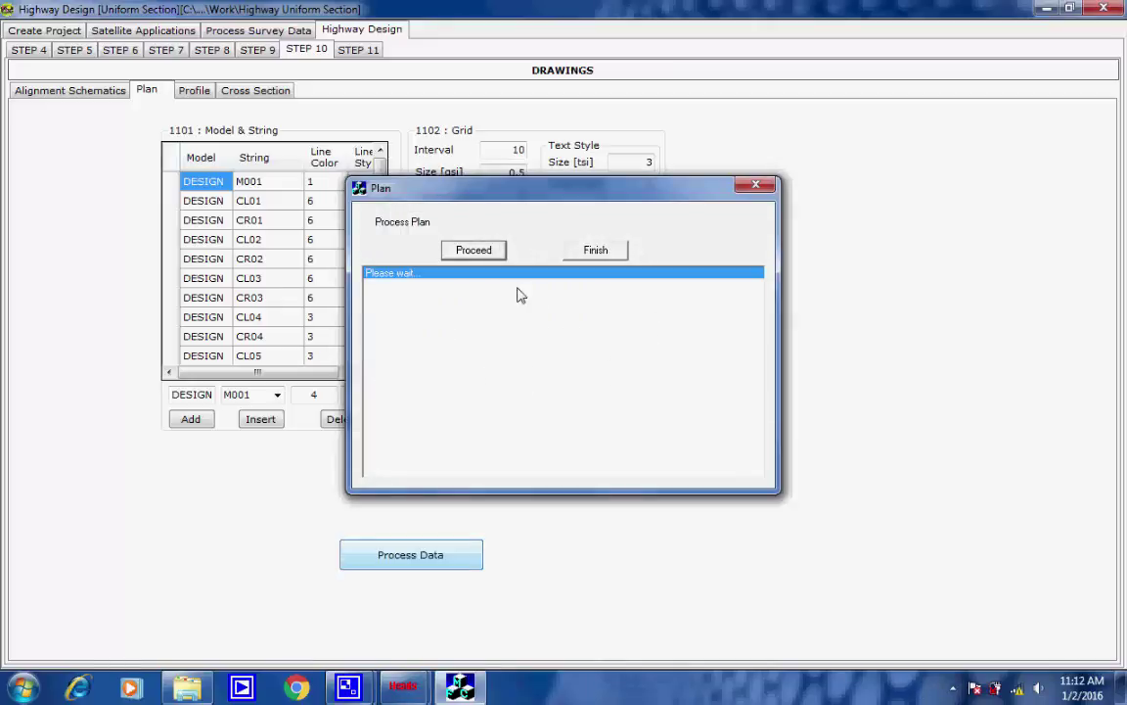
{"action": "left_click", "coordinate": [952, 689]}
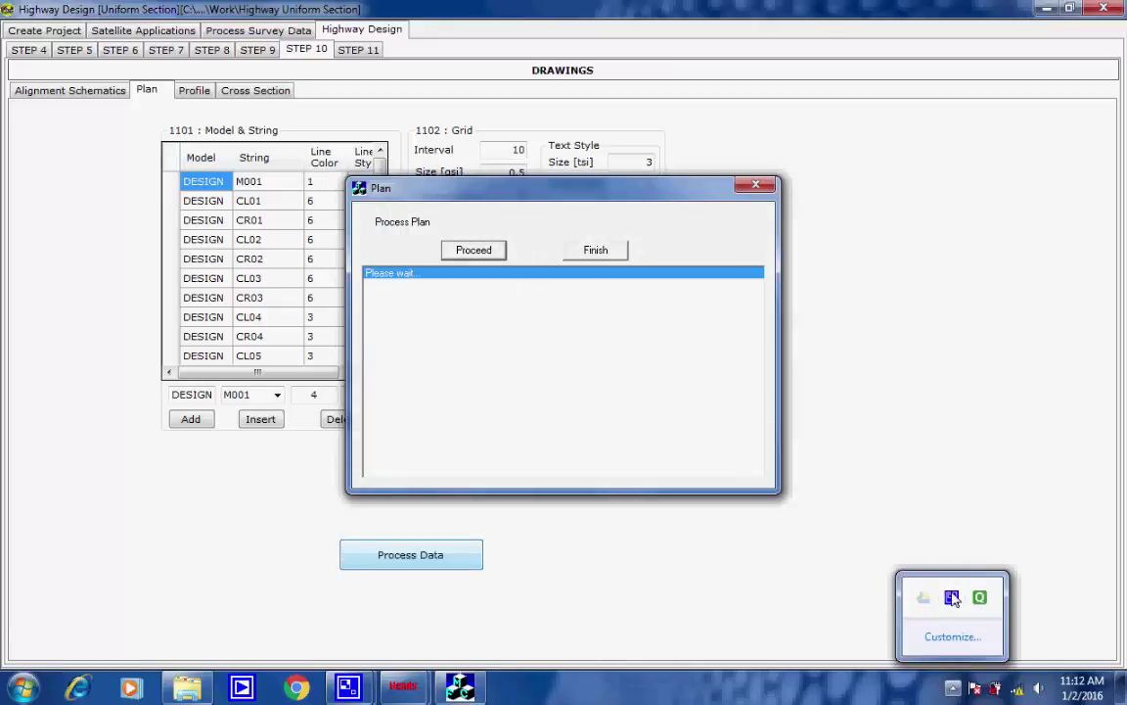
{"action": "left_click", "coordinate": [953, 598]}
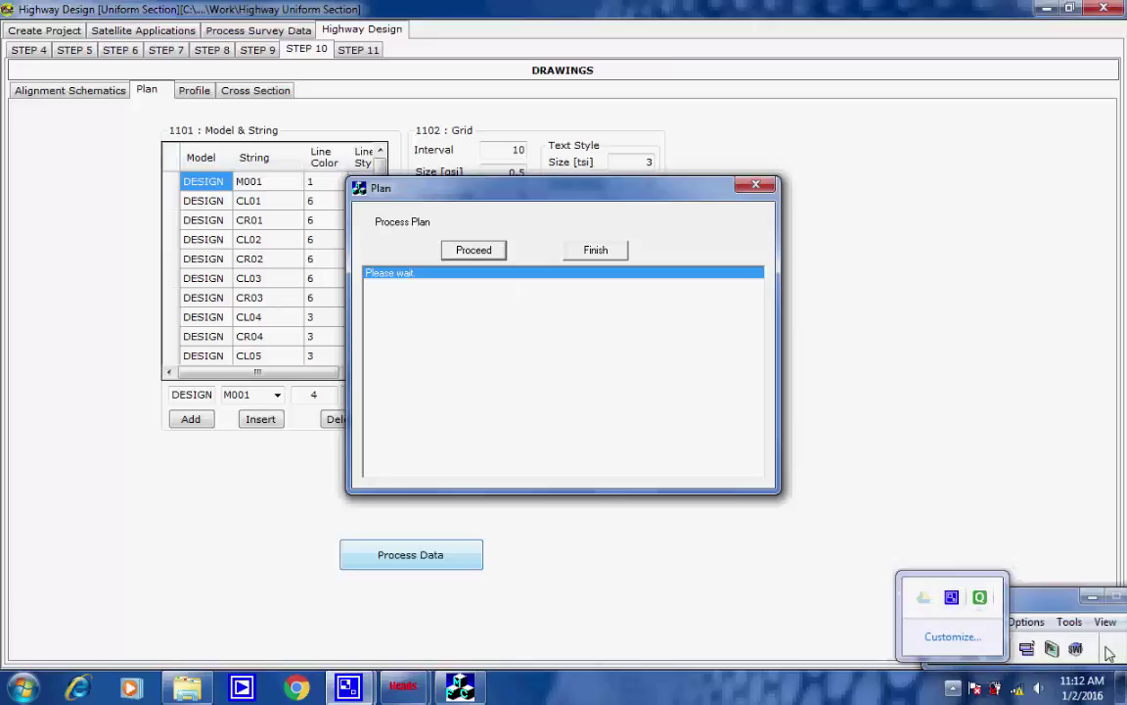
{"action": "left_click", "coordinate": [1027, 650]}
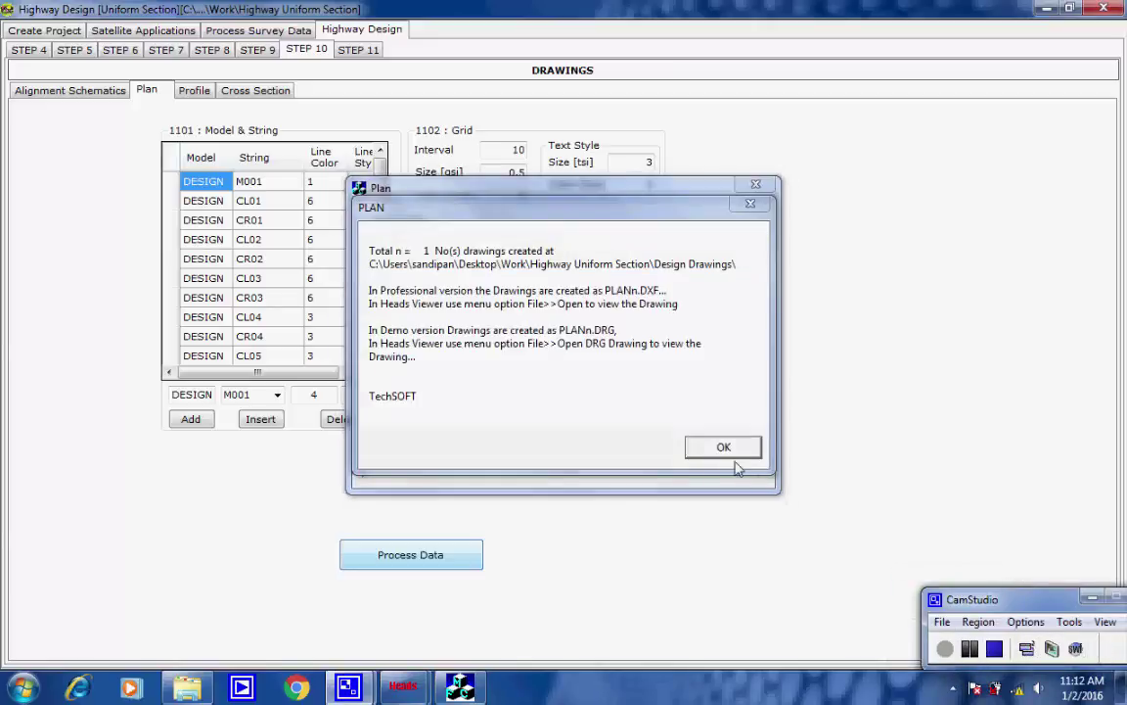
{"action": "left_click", "coordinate": [724, 448]}
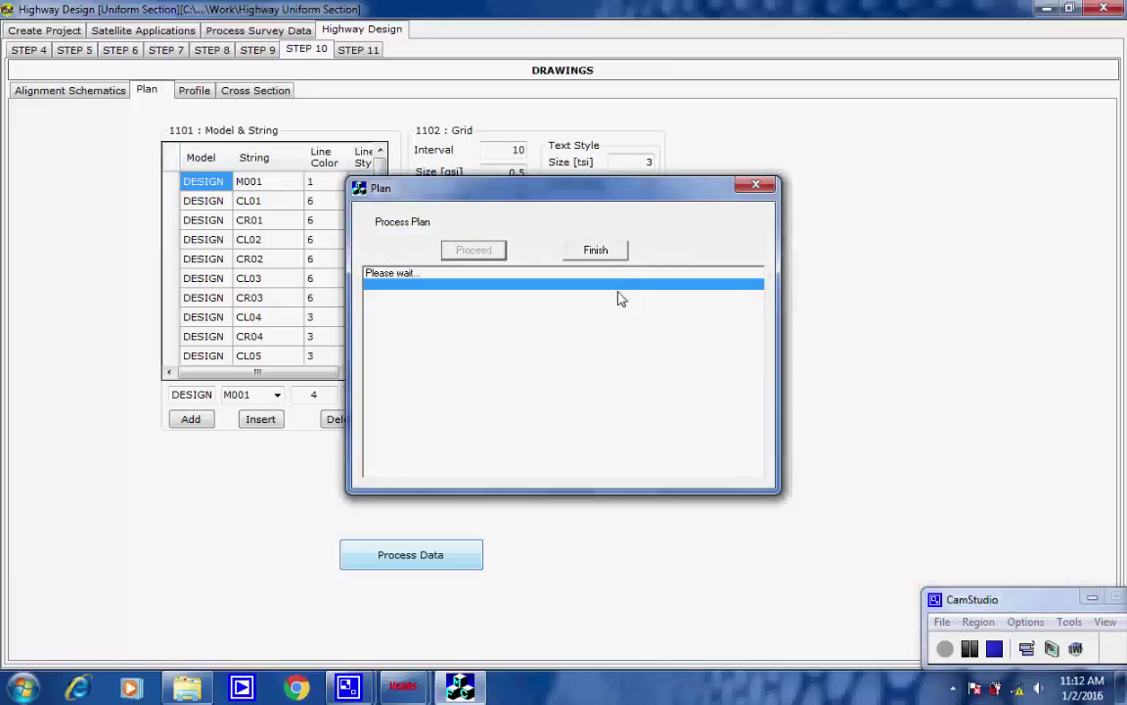
{"action": "left_click", "coordinate": [596, 250]}
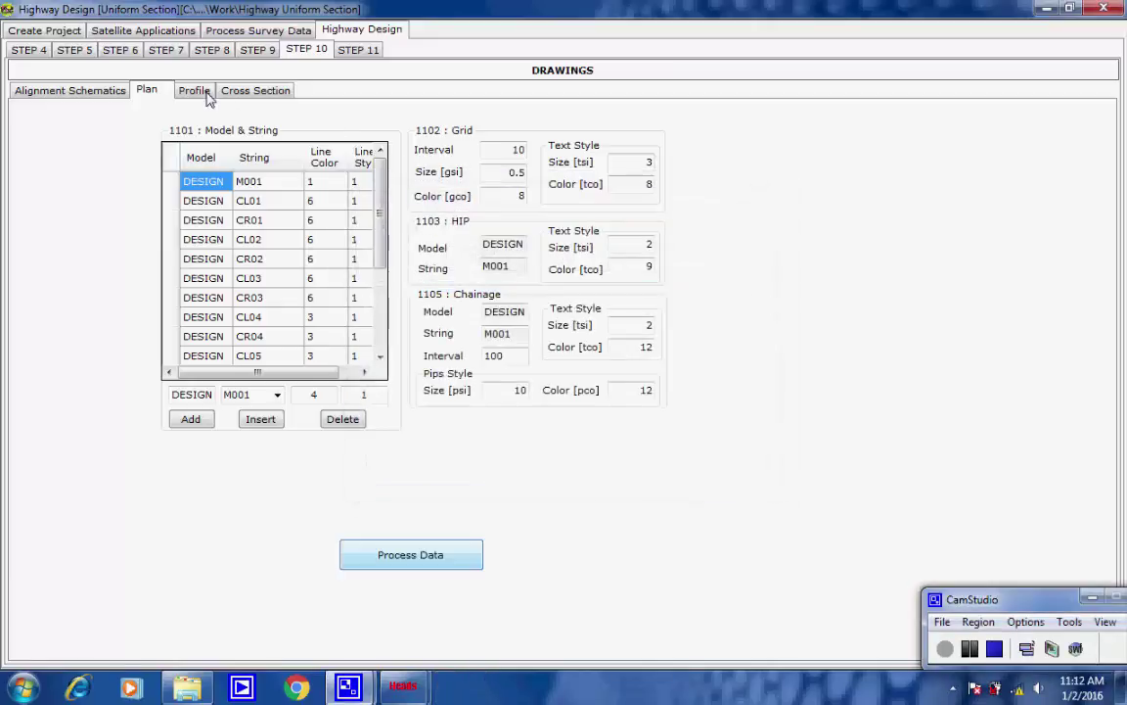
- Check the profile drawing's chainage range, scales and sheet size, and run the PROFILE process through to its finish
{"action": "left_click", "coordinate": [969, 650]}
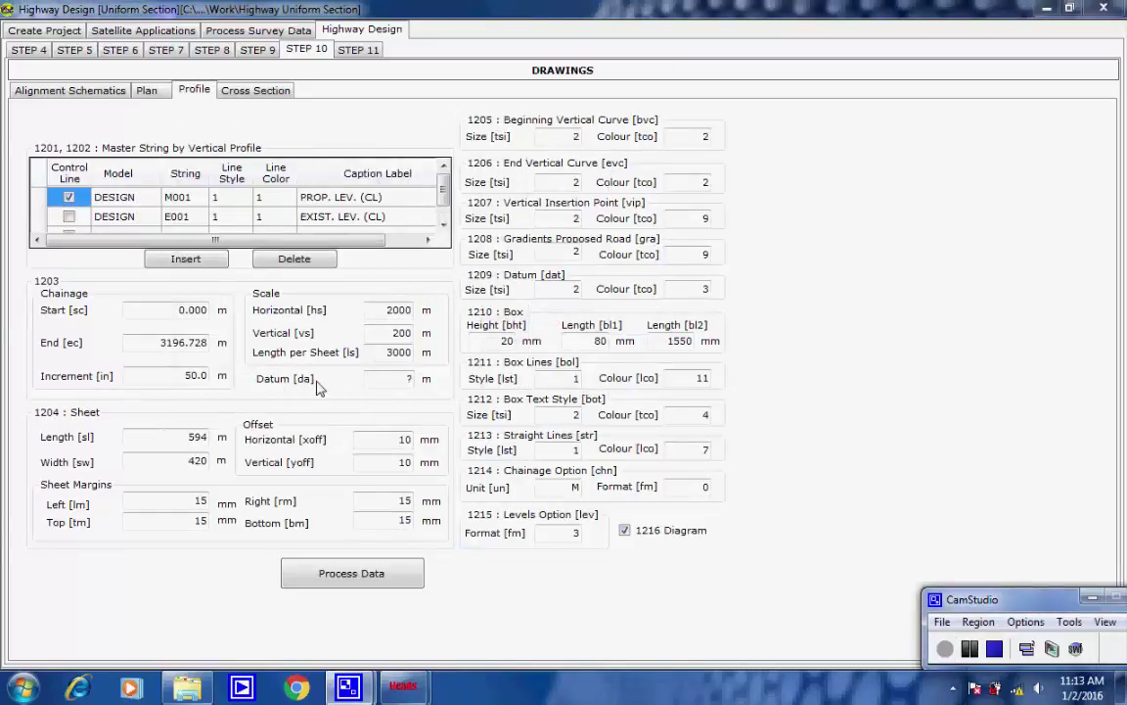
{"action": "left_click_drag", "start_coordinate": [176, 312], "coordinate": [216, 312]}
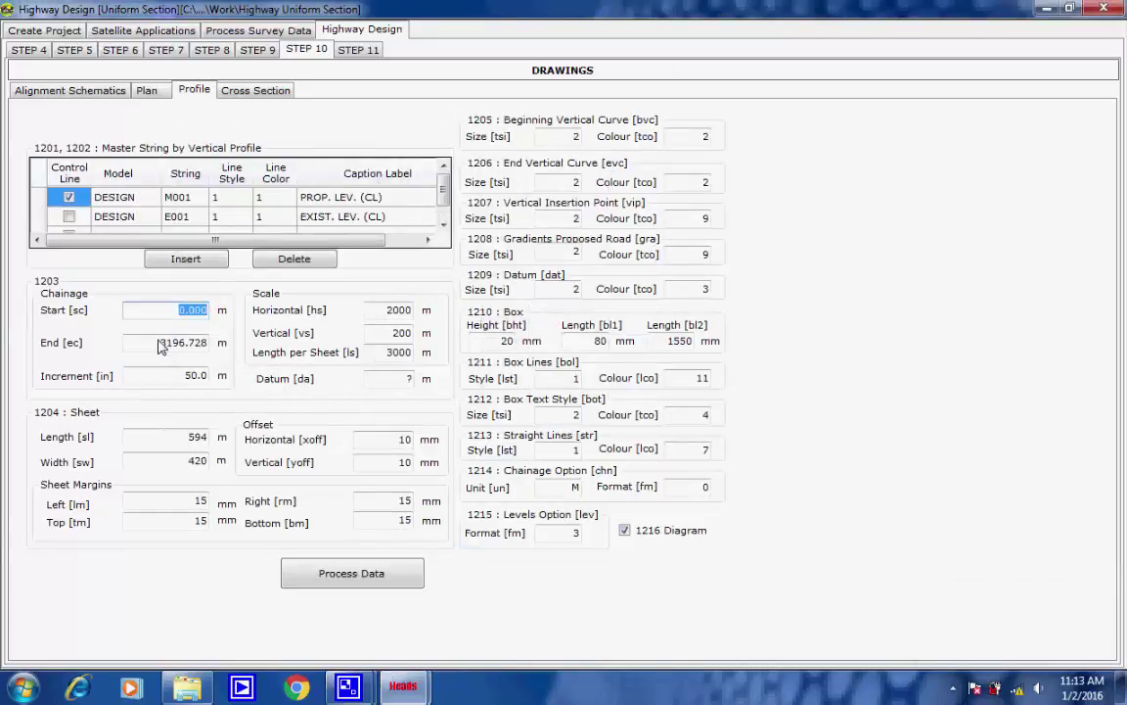
{"action": "left_click_drag", "start_coordinate": [158, 343], "coordinate": [209, 376]}
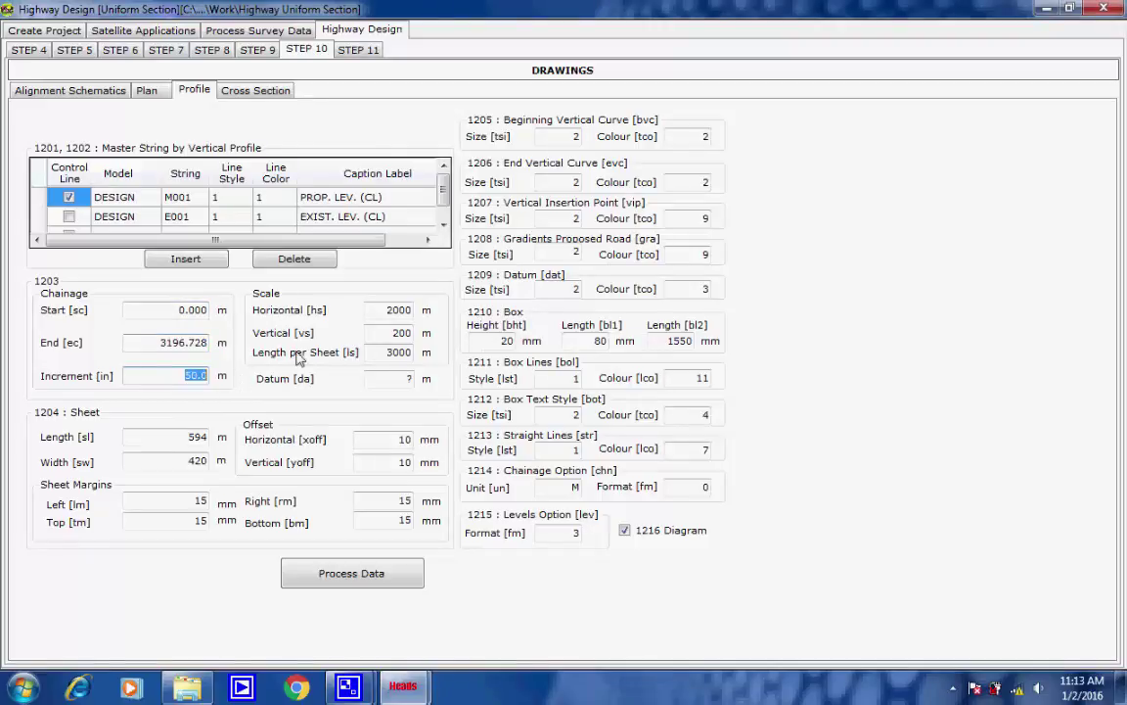
{"action": "left_click_drag", "start_coordinate": [377, 311], "coordinate": [413, 352]}
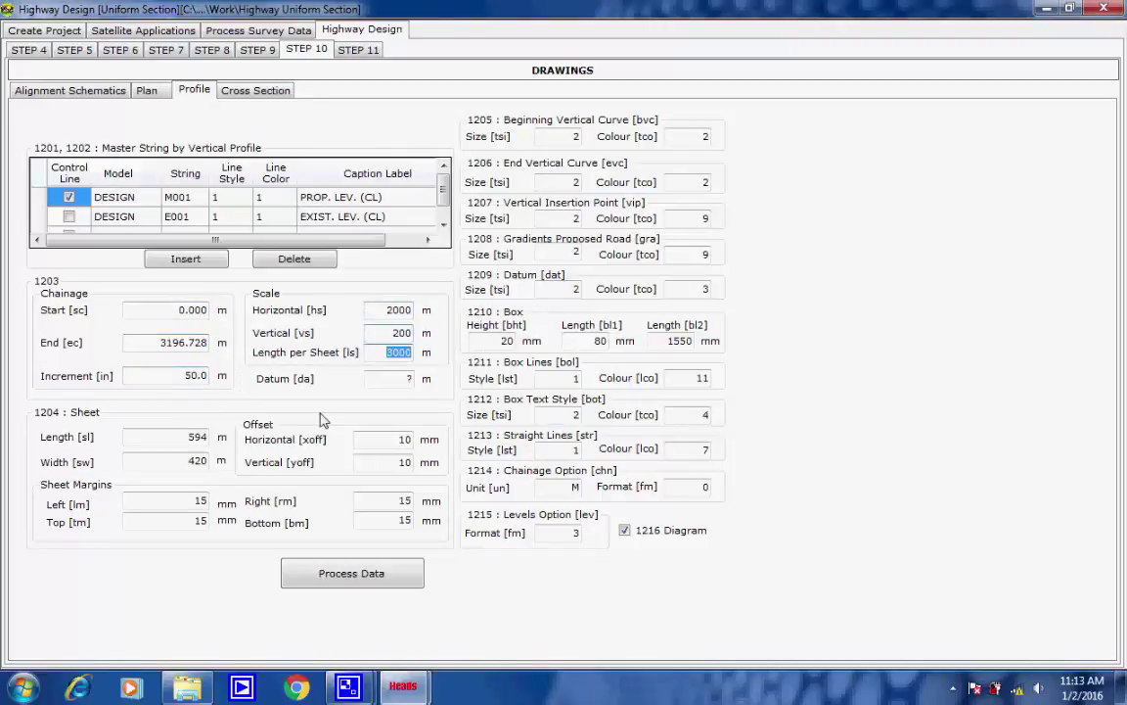
{"action": "left_click", "coordinate": [189, 436]}
{"action": "left_click_drag", "start_coordinate": [221, 441], "coordinate": [231, 469]}
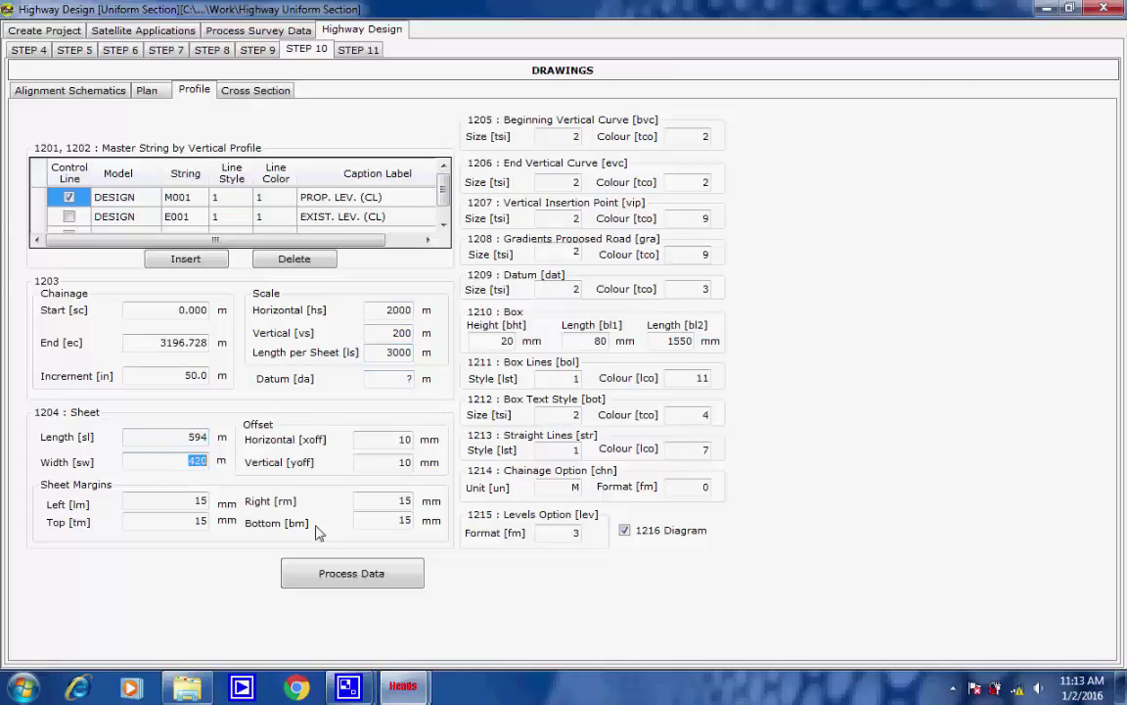
{"action": "left_click", "coordinate": [207, 464]}
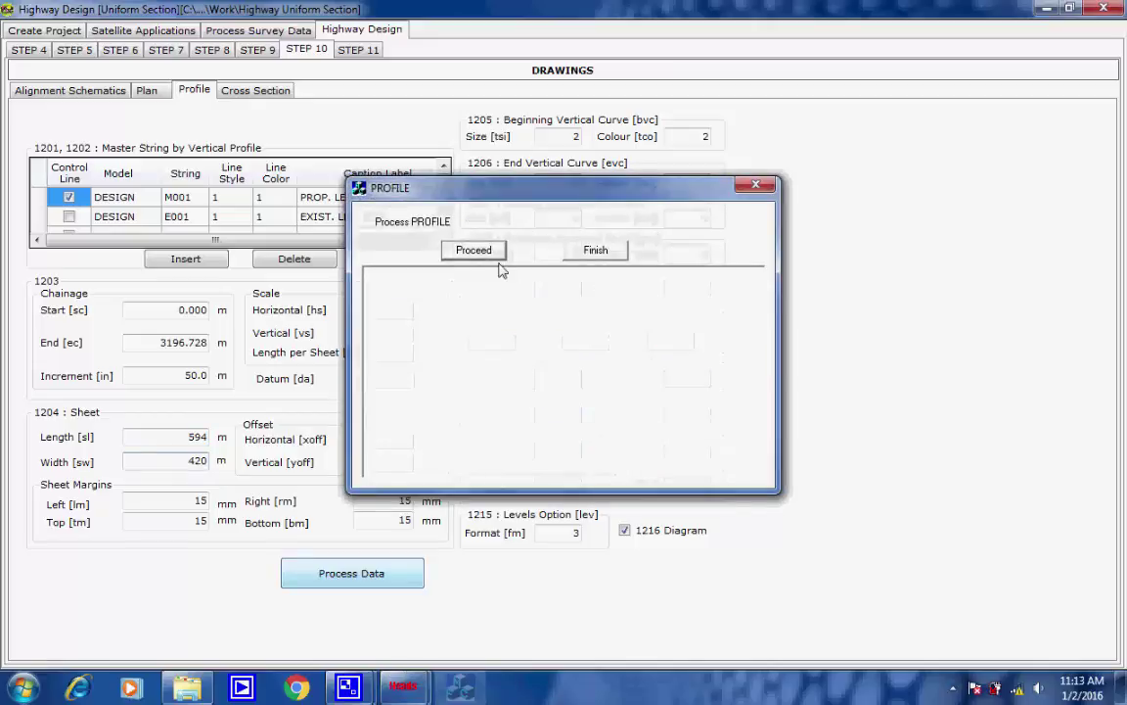
{"action": "left_click", "coordinate": [499, 252]}
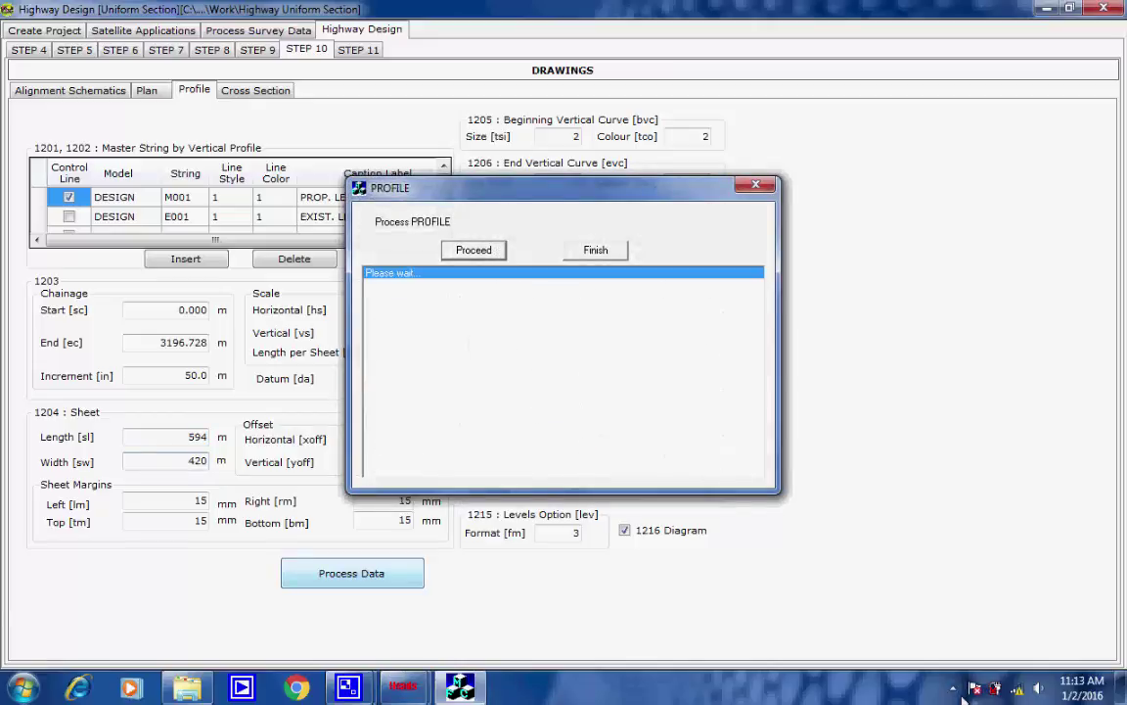
{"action": "left_click", "coordinate": [954, 687]}
{"action": "left_click", "coordinate": [952, 598]}
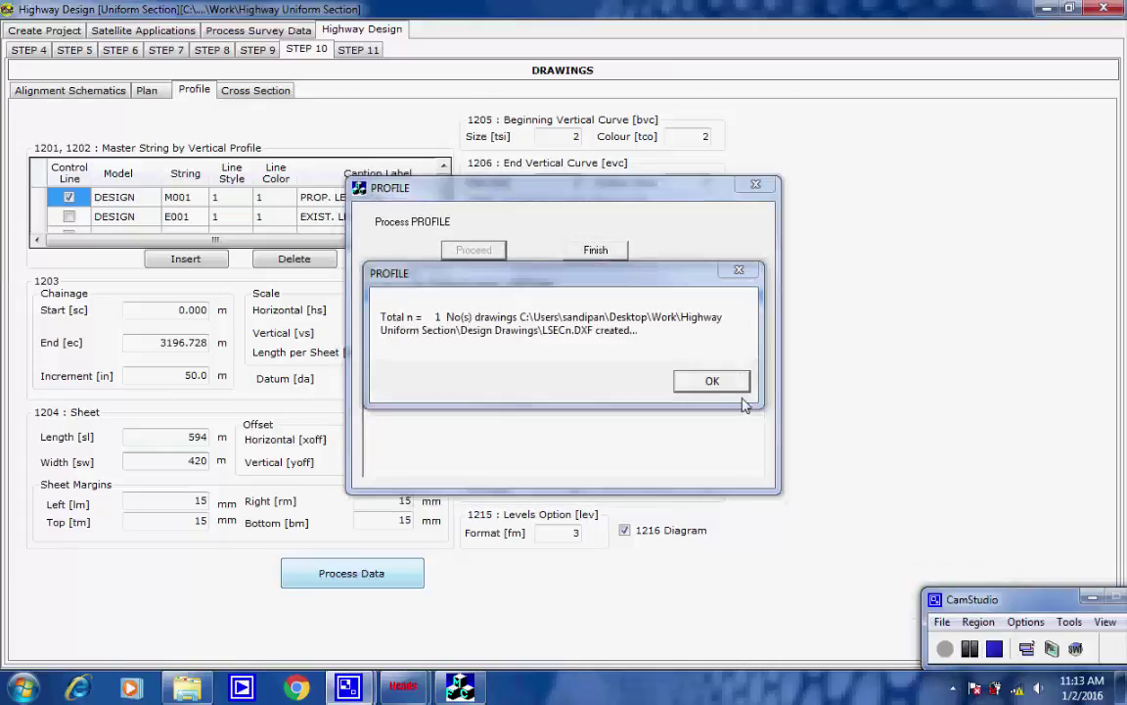
{"action": "left_click", "coordinate": [713, 381]}
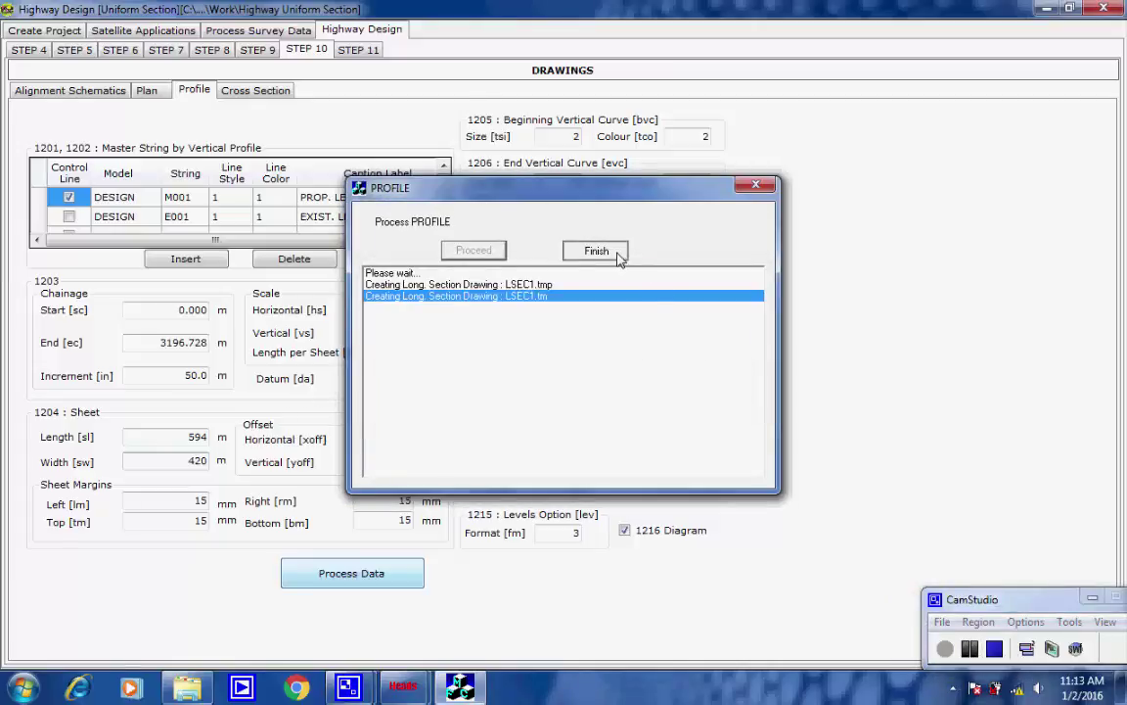
{"action": "left_click", "coordinate": [616, 253]}
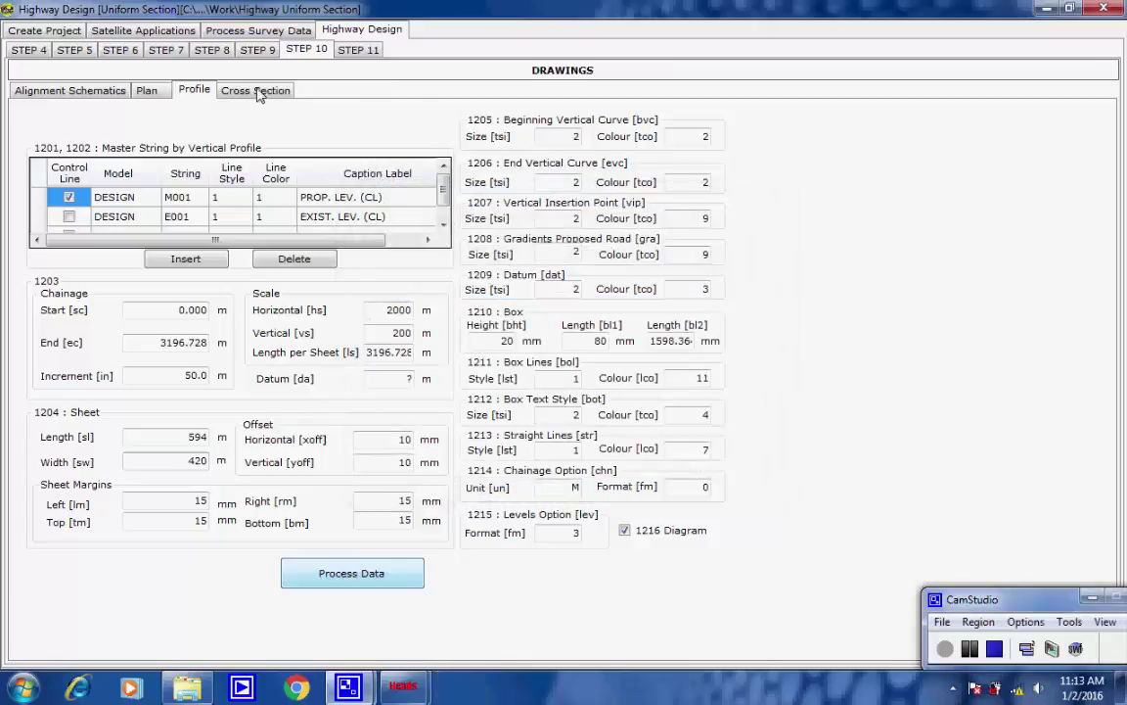
- Check the chainage range, increment and horizontal and vertical scales set for the cross section drawing
{"action": "left_click", "coordinate": [970, 647]}
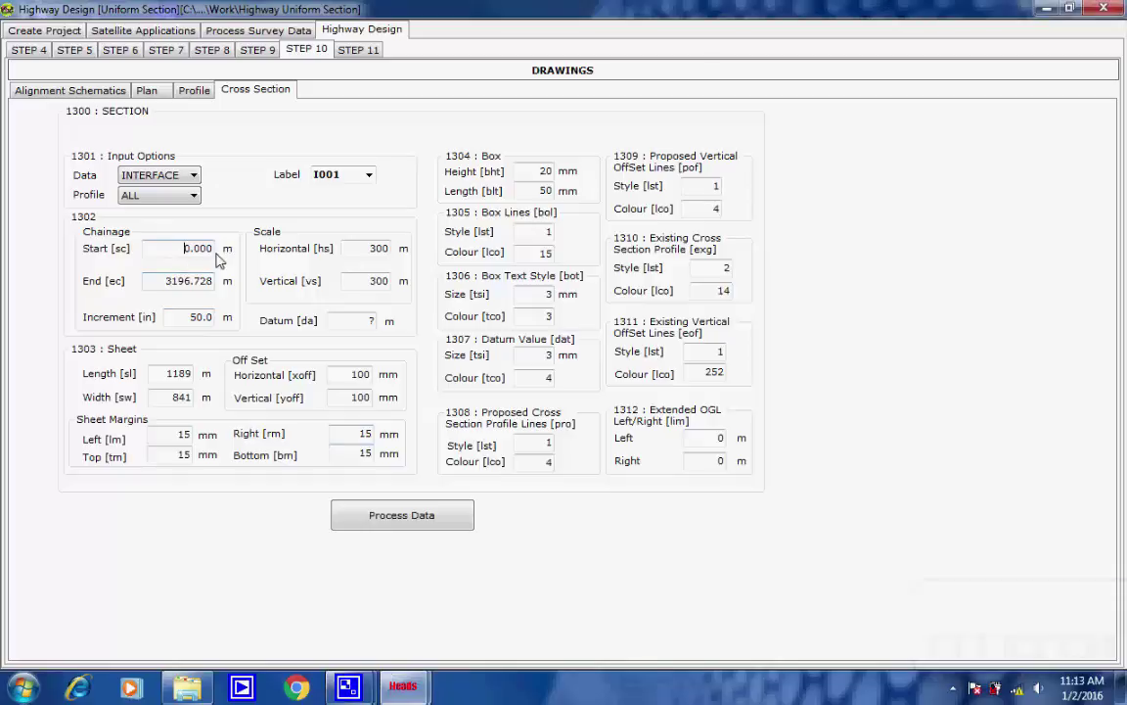
{"action": "double_click", "coordinate": [207, 251]}
{"action": "double_click", "coordinate": [174, 284]}
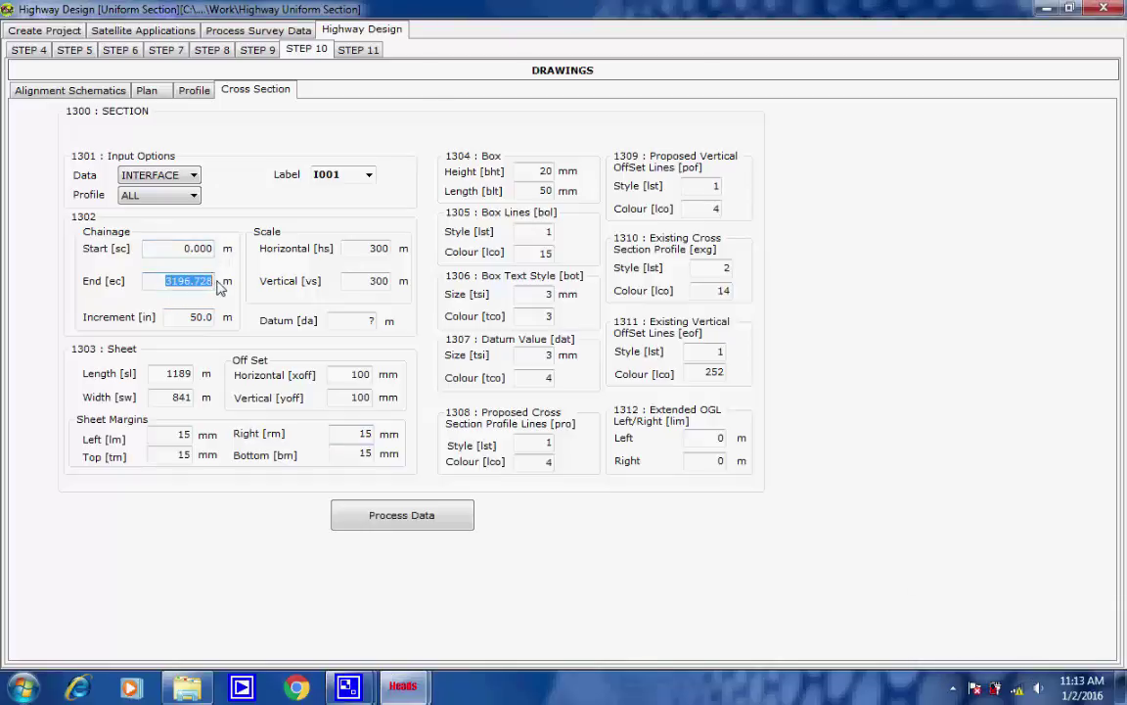
{"action": "double_click", "coordinate": [191, 317]}
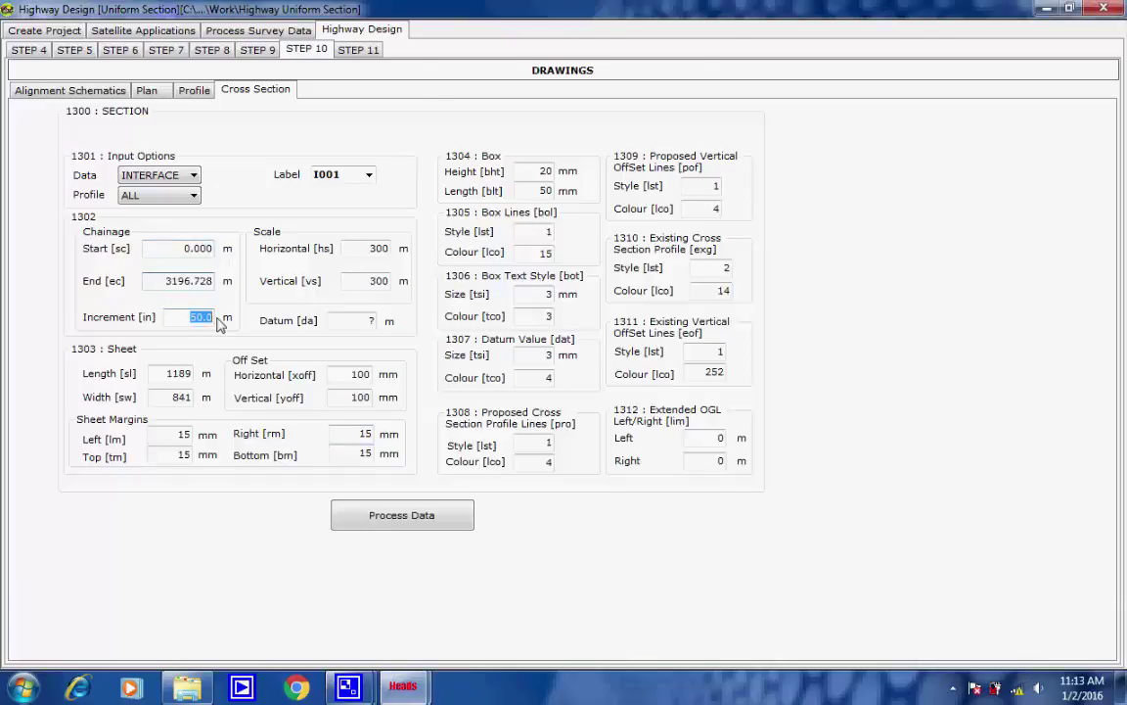
{"action": "double_click", "coordinate": [379, 249]}
{"action": "double_click", "coordinate": [376, 283]}
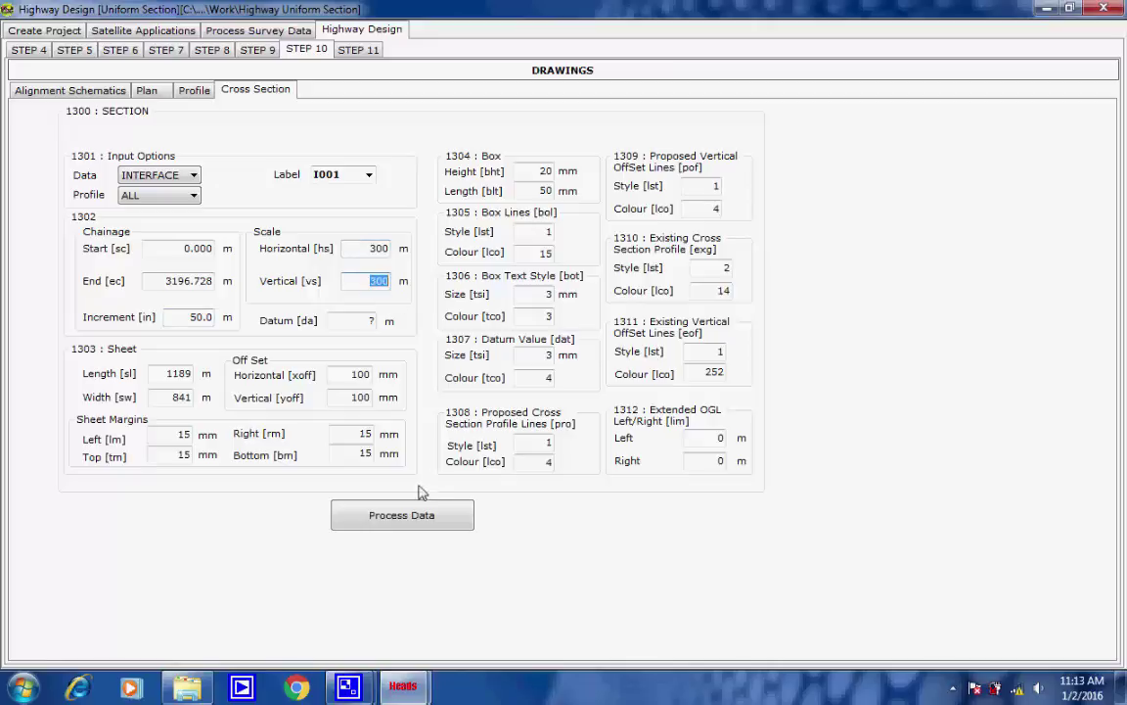
{"action": "left_click", "coordinate": [368, 281]}
- Run the SECTION process to create the cross section drawings and finish it
{"action": "left_click", "coordinate": [372, 528]}
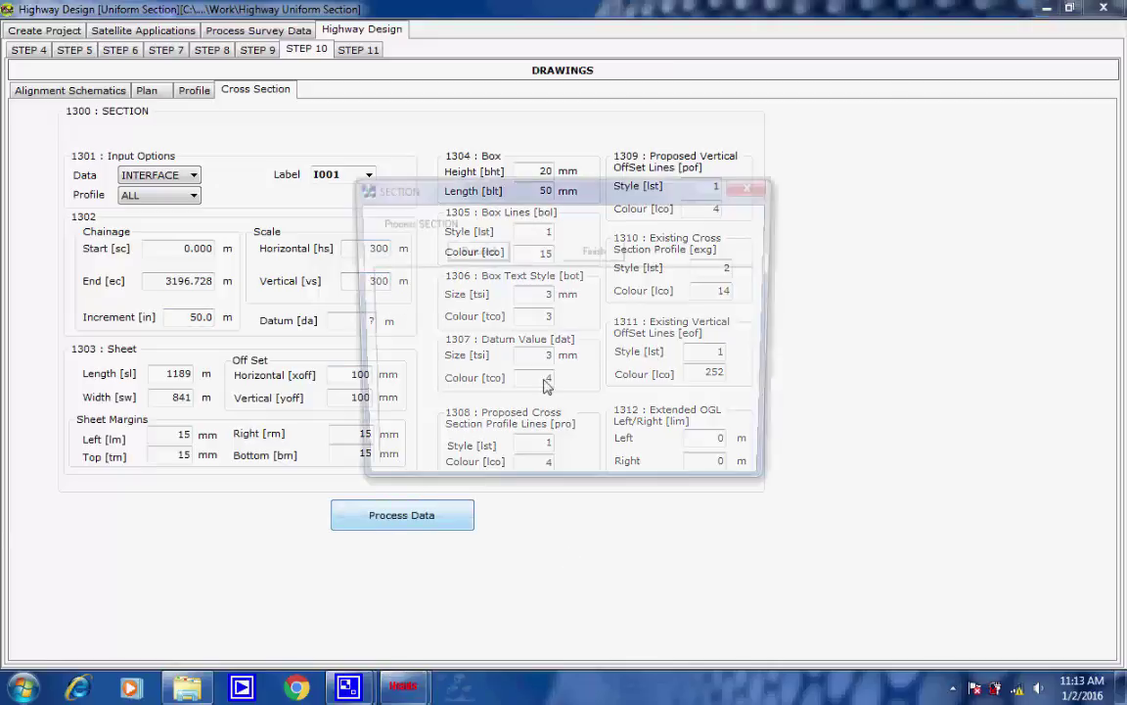
{"action": "left_click", "coordinate": [497, 250]}
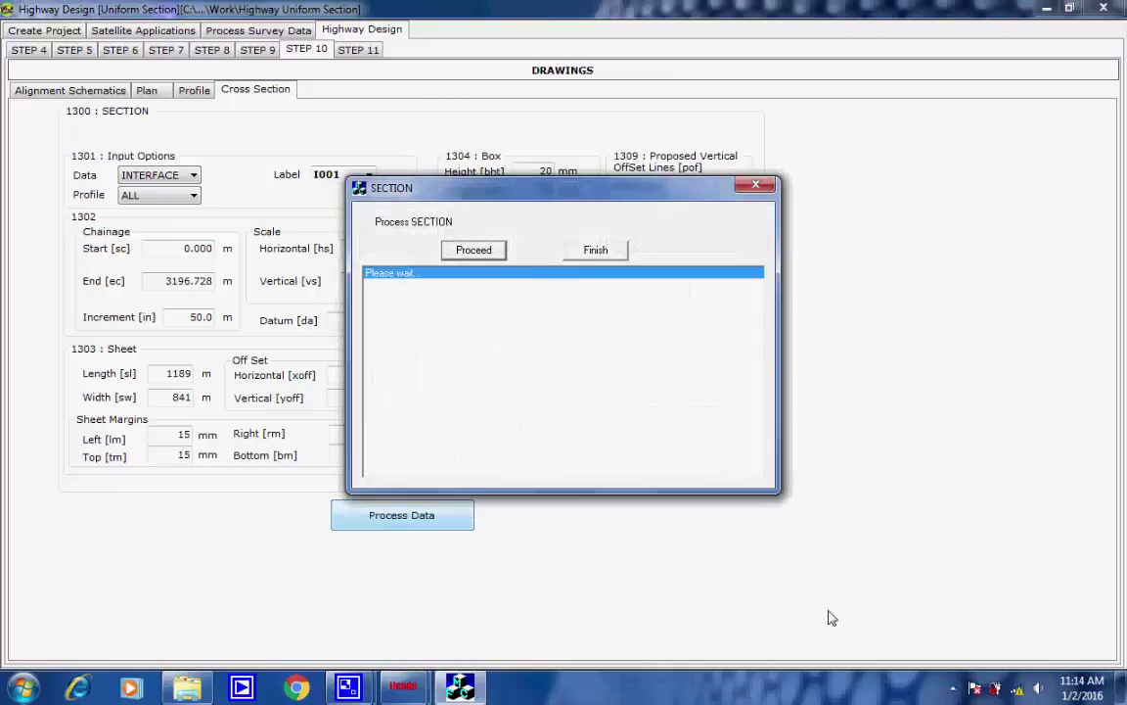
{"action": "left_click", "coordinate": [951, 687]}
{"action": "left_click", "coordinate": [954, 599]}
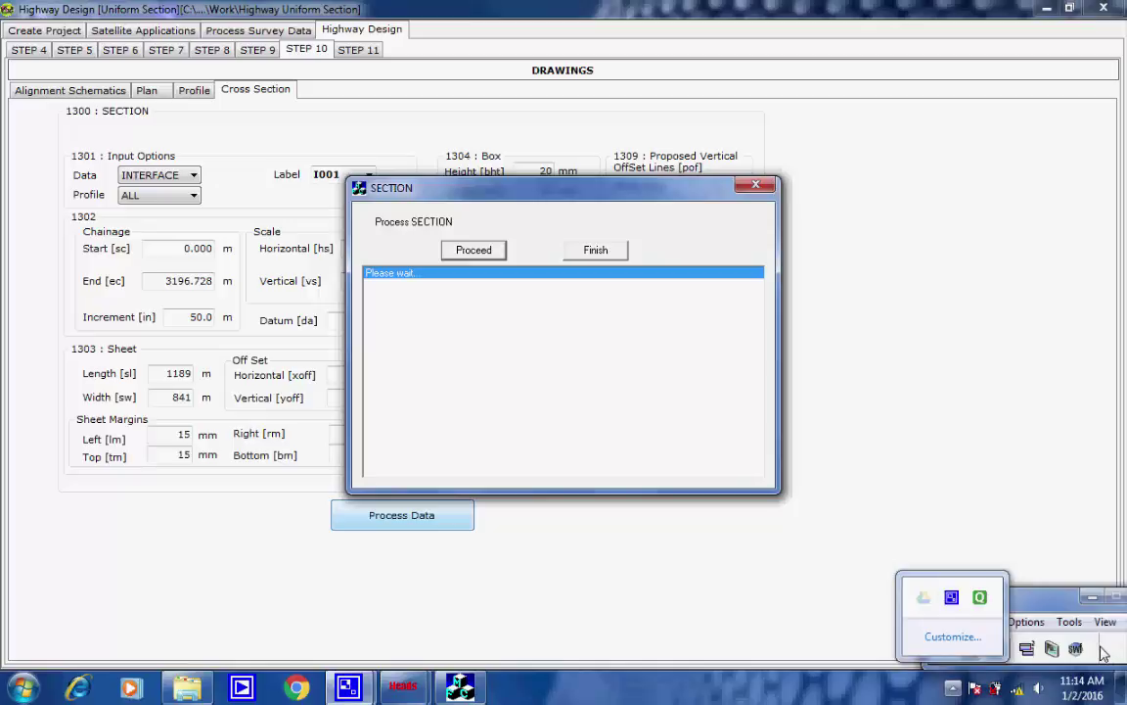
{"action": "left_click", "coordinate": [1090, 648]}
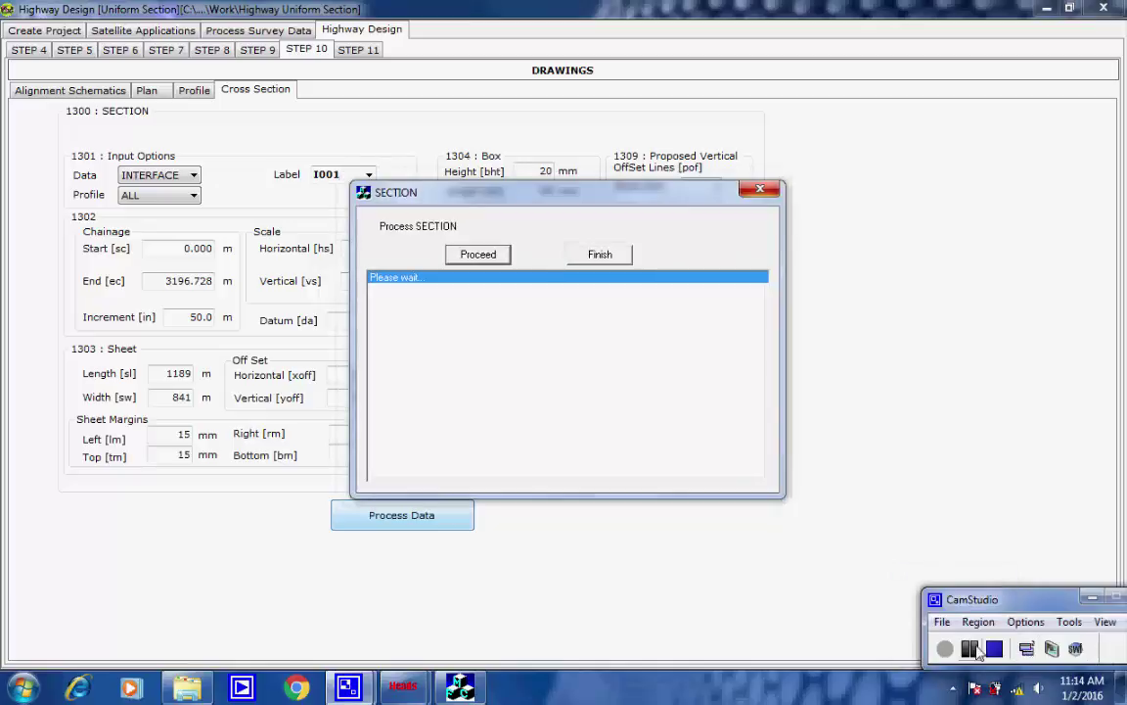
{"action": "left_click", "coordinate": [972, 649]}
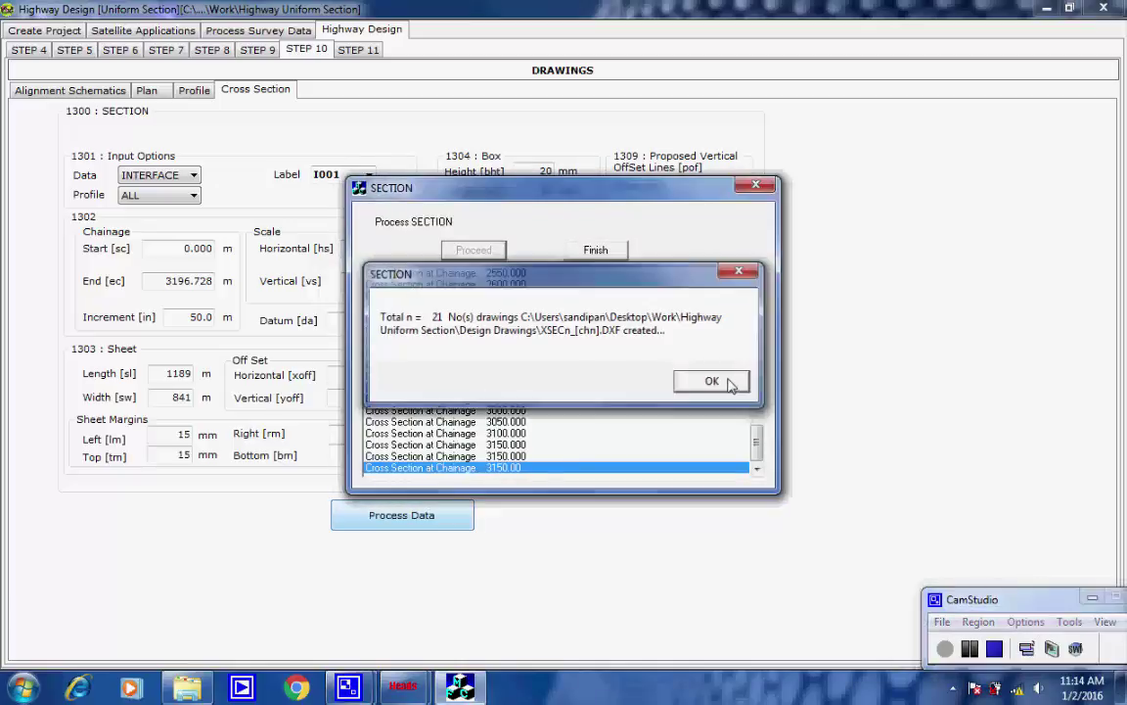
{"action": "left_click", "coordinate": [713, 380]}
{"action": "left_click", "coordinate": [614, 253]}
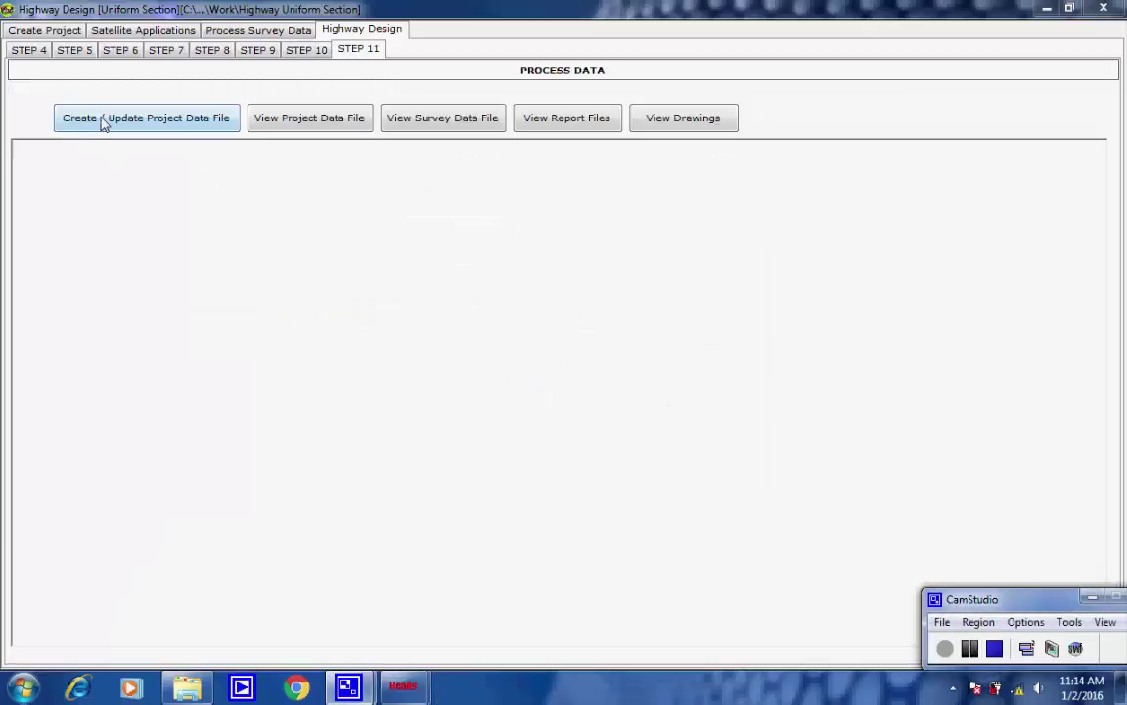
- Create the project data file of the highway design, look through its contents and close it
{"action": "left_click", "coordinate": [106, 123]}
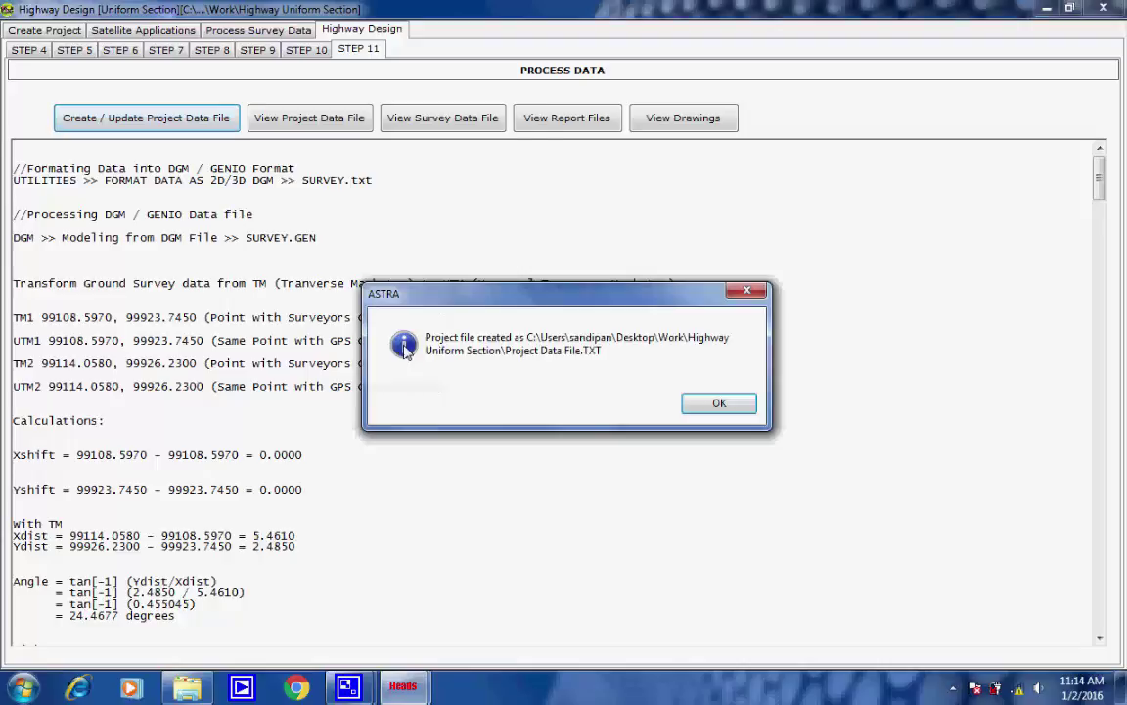
{"action": "left_click", "coordinate": [701, 403]}
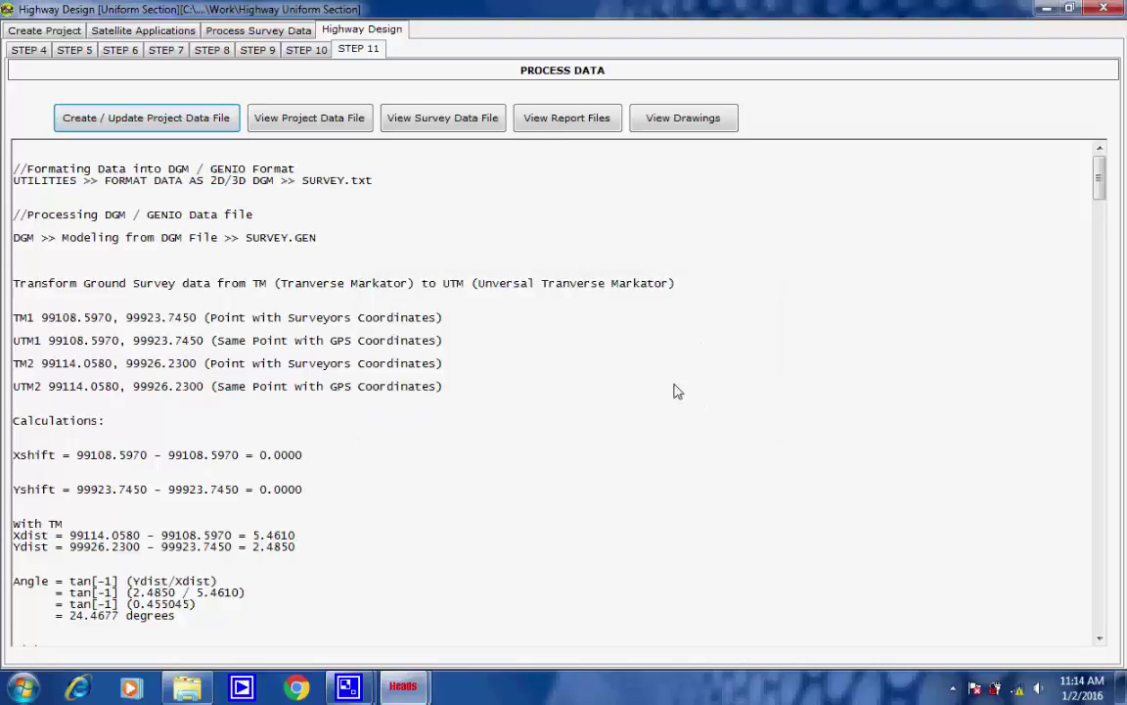
{"action": "left_click", "coordinate": [337, 126]}
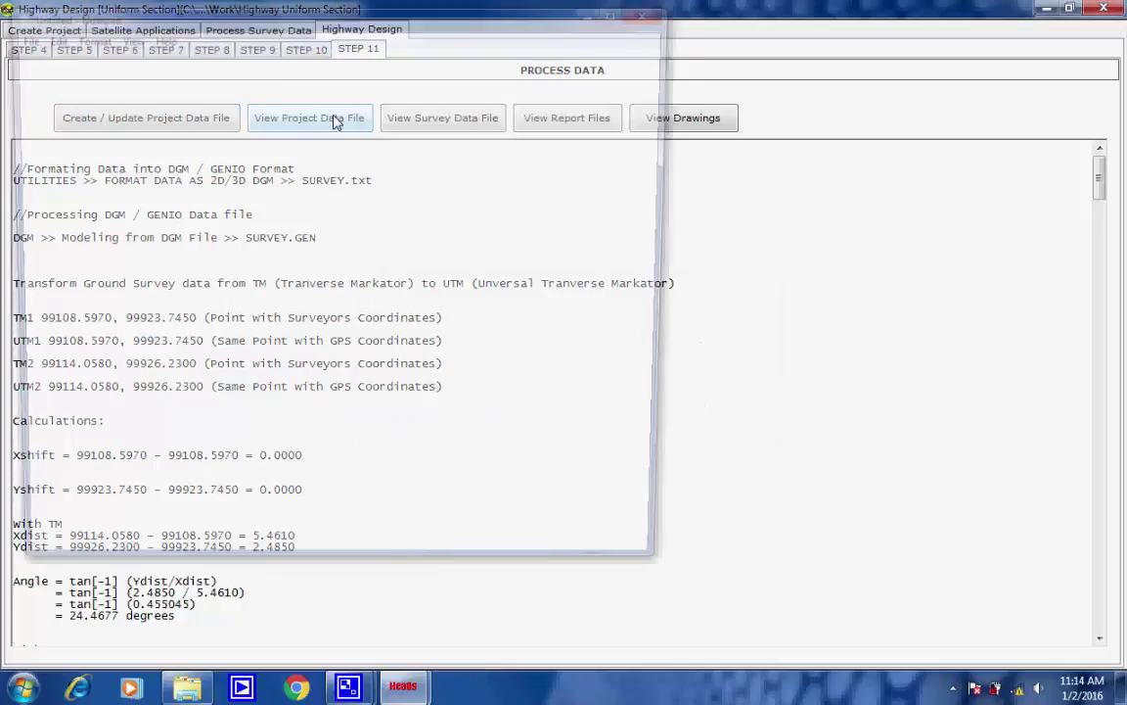
{"action": "left_click_drag", "start_coordinate": [664, 91], "coordinate": [665, 494]}
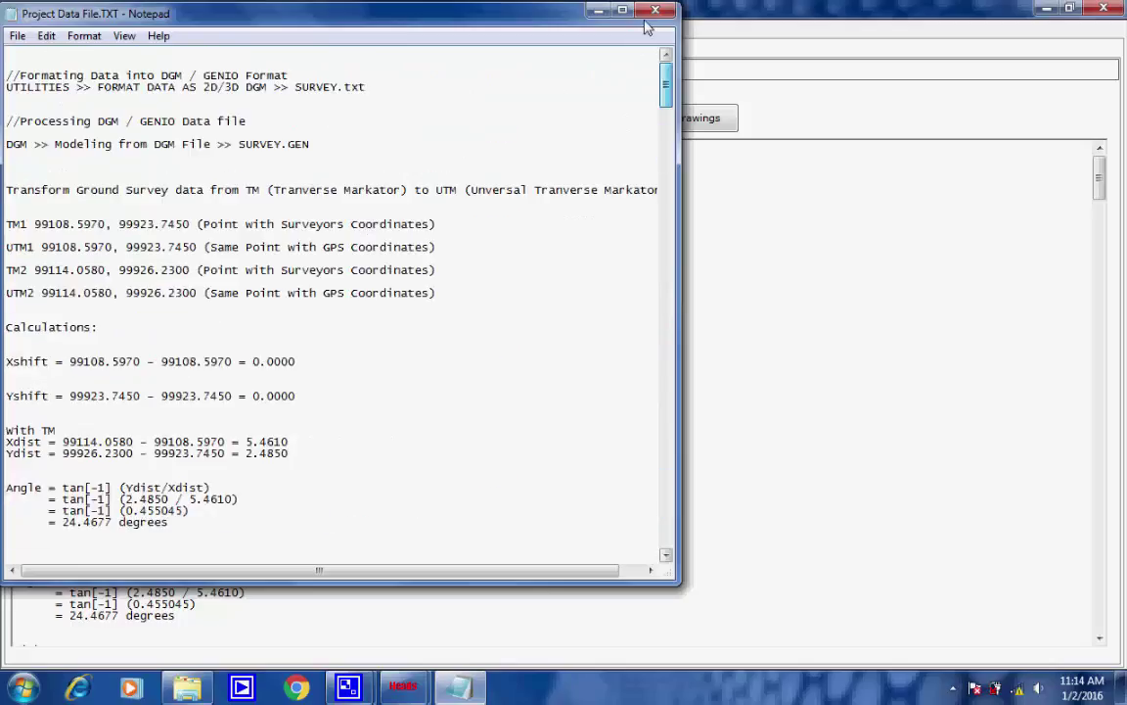
{"action": "left_click", "coordinate": [655, 9]}
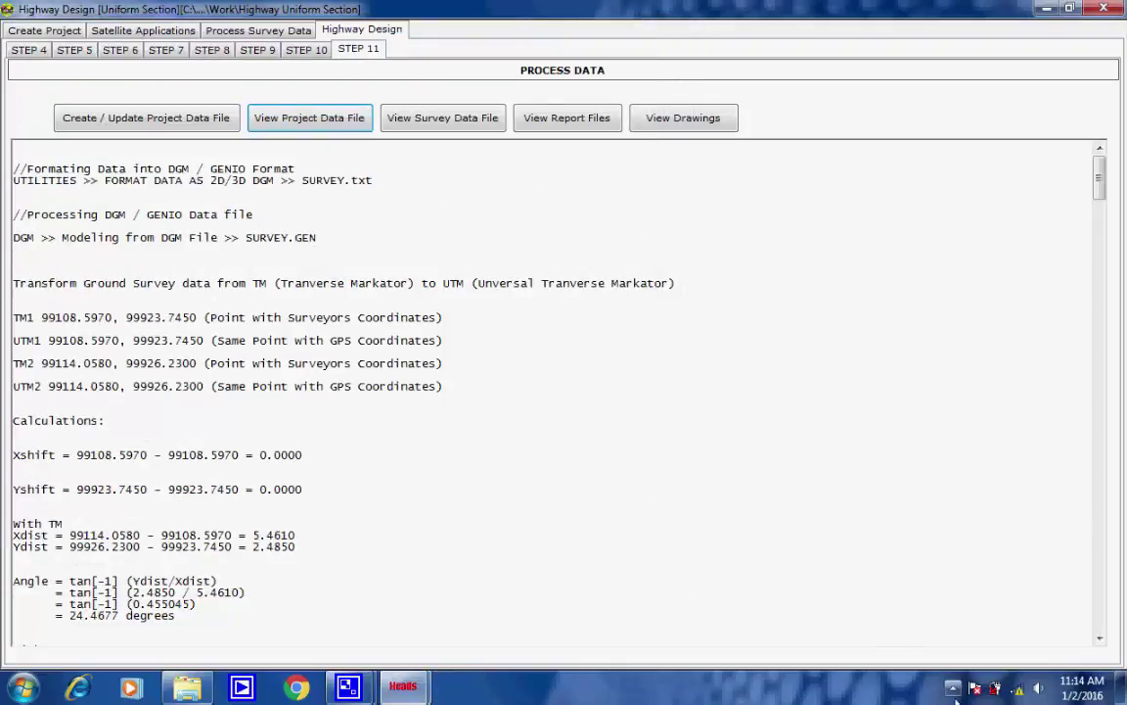
{"action": "left_click", "coordinate": [953, 688]}
{"action": "left_click", "coordinate": [951, 598]}
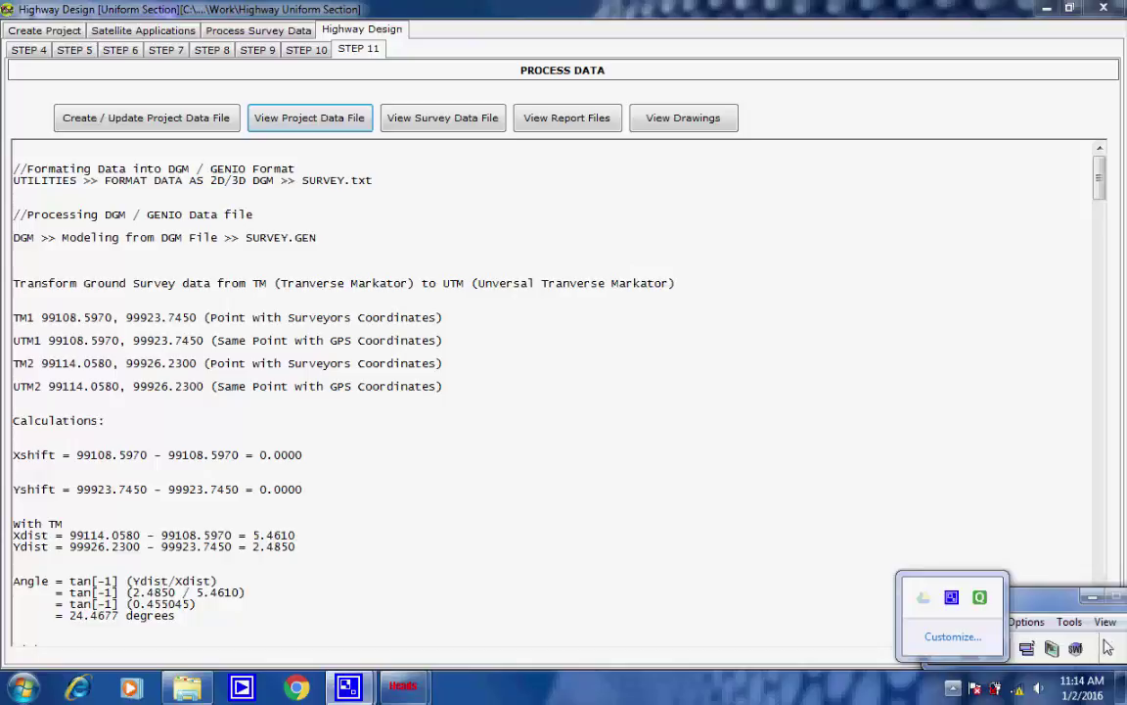
{"action": "left_click", "coordinate": [1107, 646]}
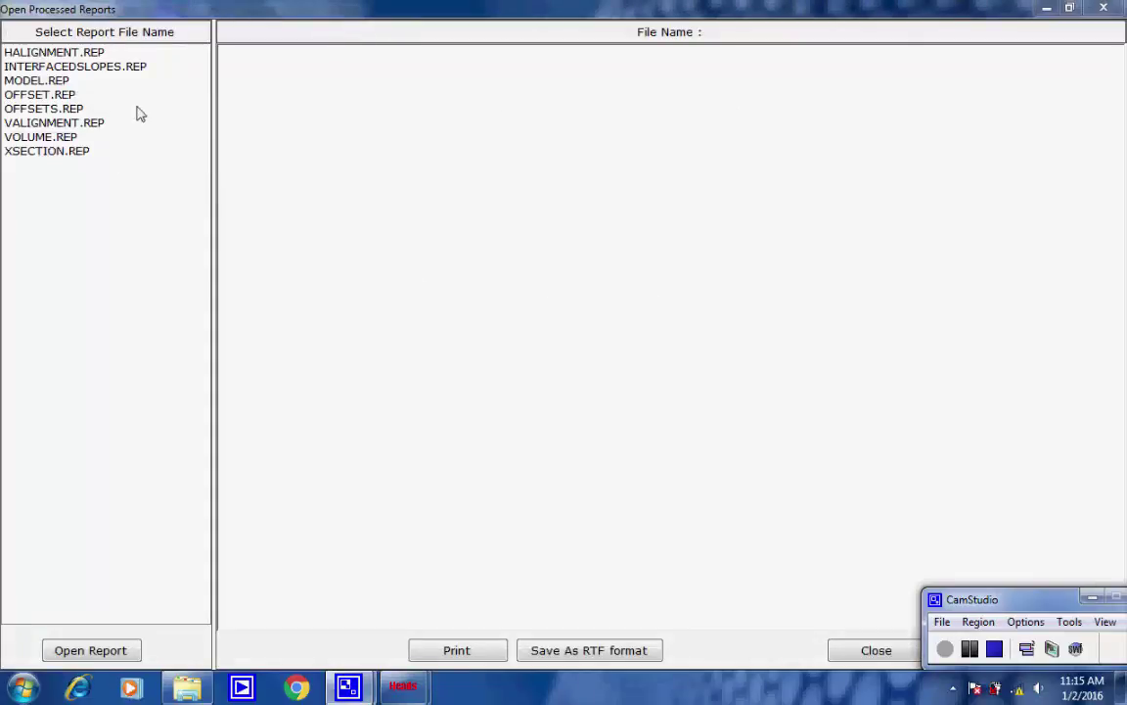
- Open the HALIGNMENT.REP report and review its element data, element summary and horizontal intersection point tables
{"action": "left_click", "coordinate": [106, 54]}
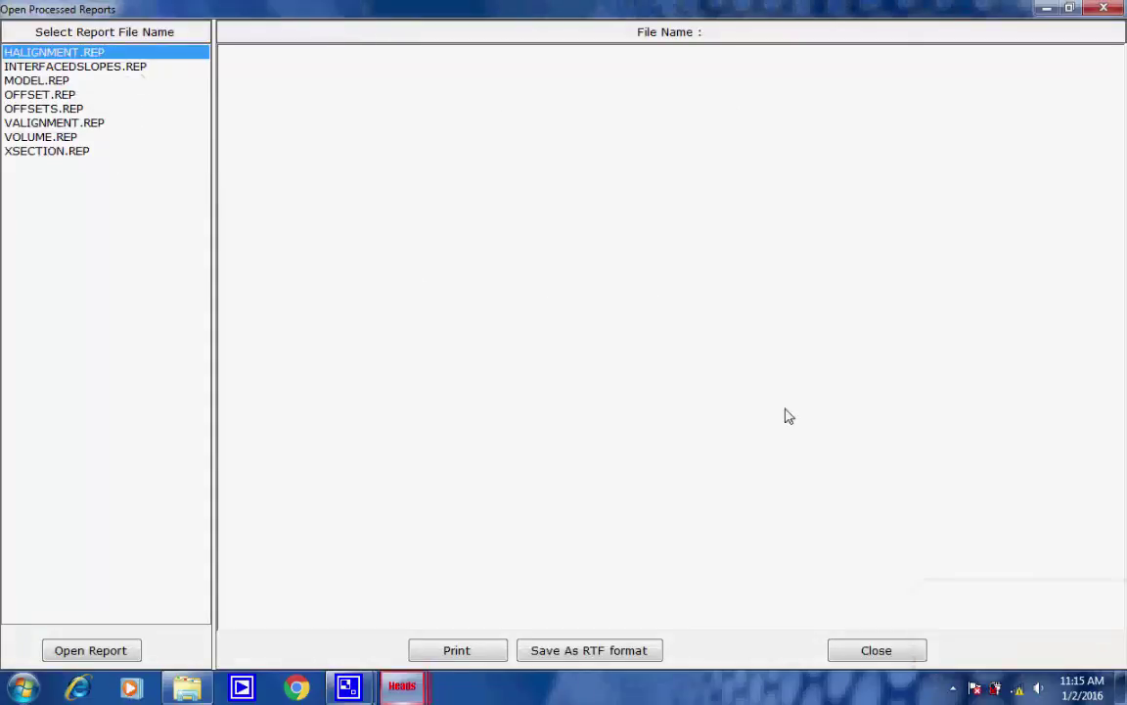
{"action": "left_click", "coordinate": [953, 689]}
{"action": "left_click", "coordinate": [952, 599]}
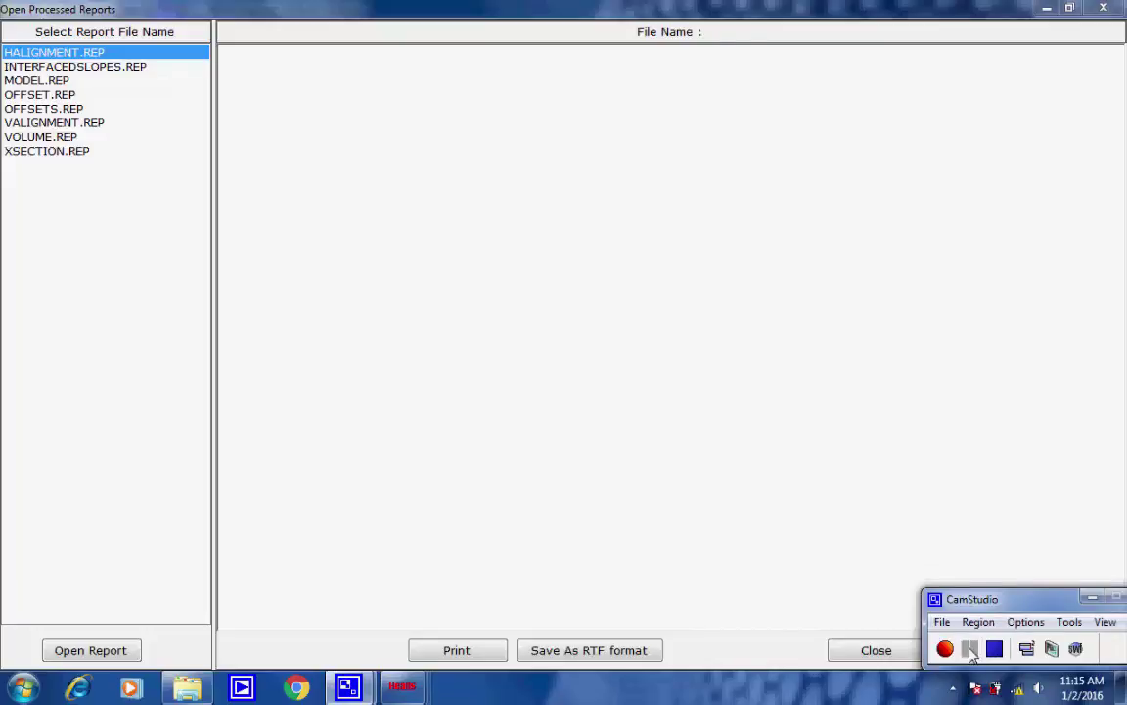
{"action": "left_click", "coordinate": [945, 648]}
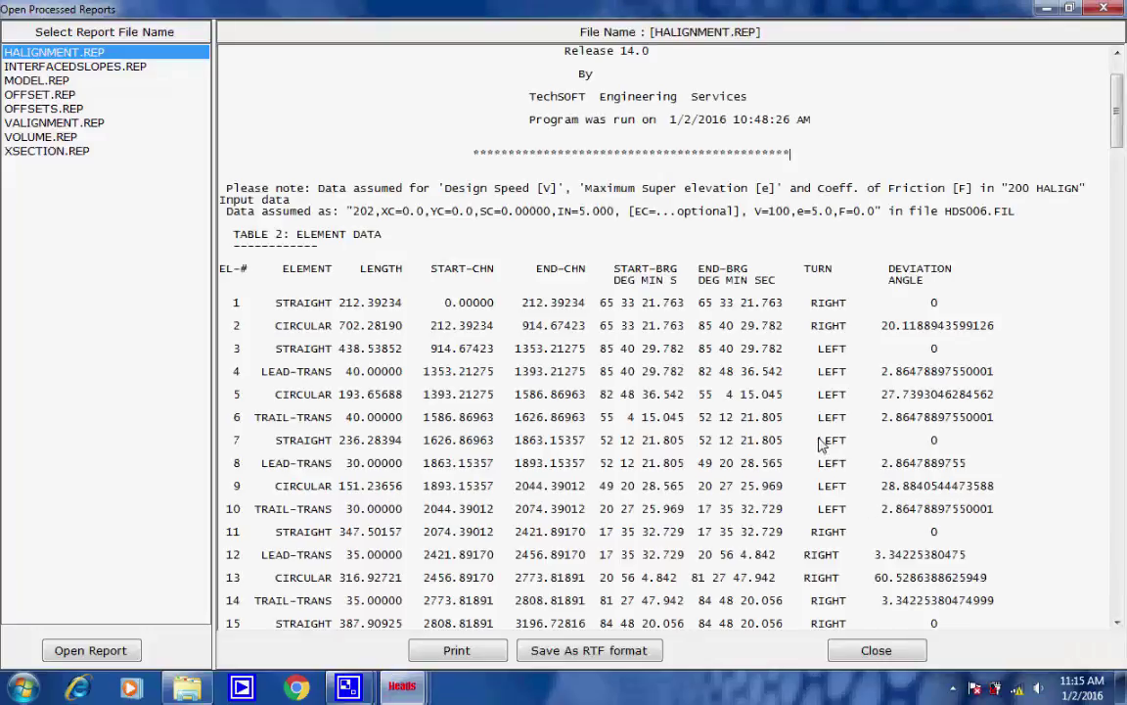
{"action": "scroll", "coordinate": [822, 448], "scroll_direction": "down", "scroll_amount": 3}
{"action": "scroll", "coordinate": [822, 451], "scroll_direction": "down", "scroll_amount": 4}
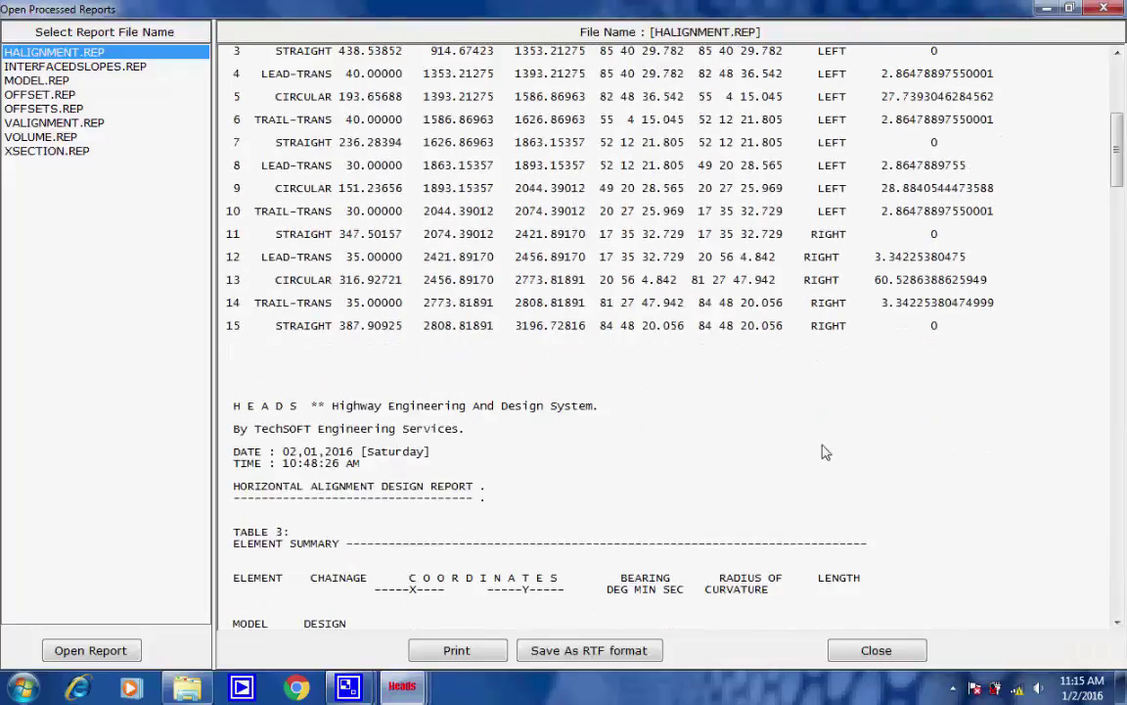
{"action": "scroll", "coordinate": [818, 443], "scroll_direction": "down", "scroll_amount": 9}
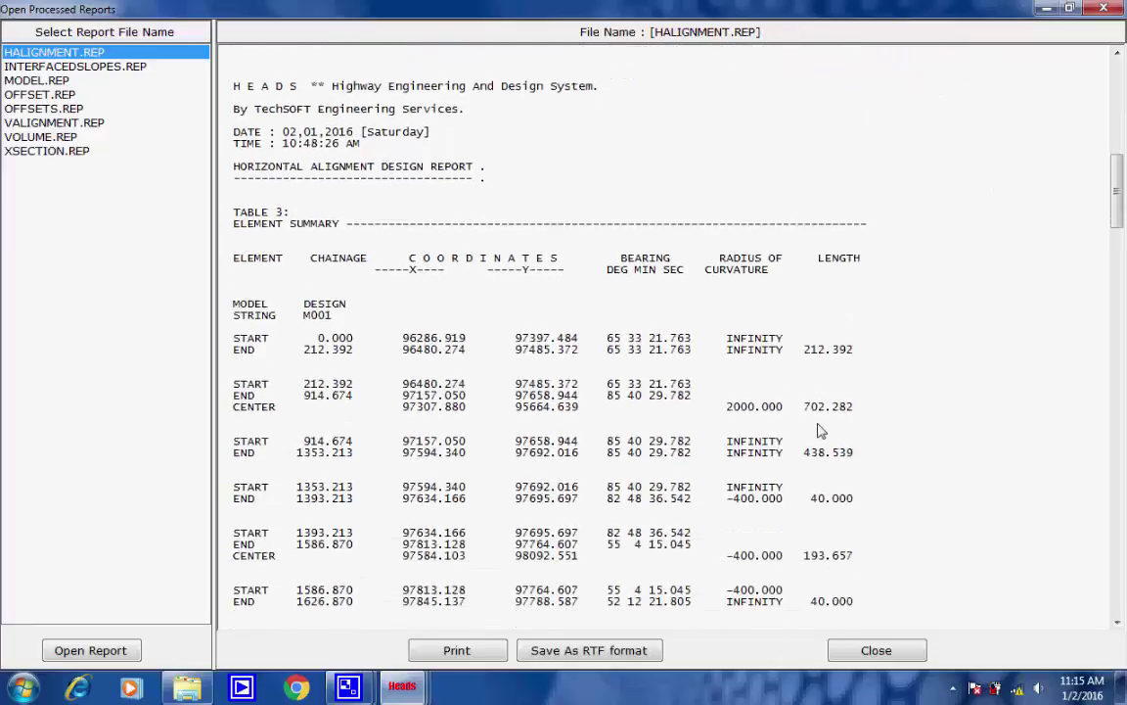
{"action": "scroll", "coordinate": [820, 423], "scroll_direction": "down", "scroll_amount": 20}
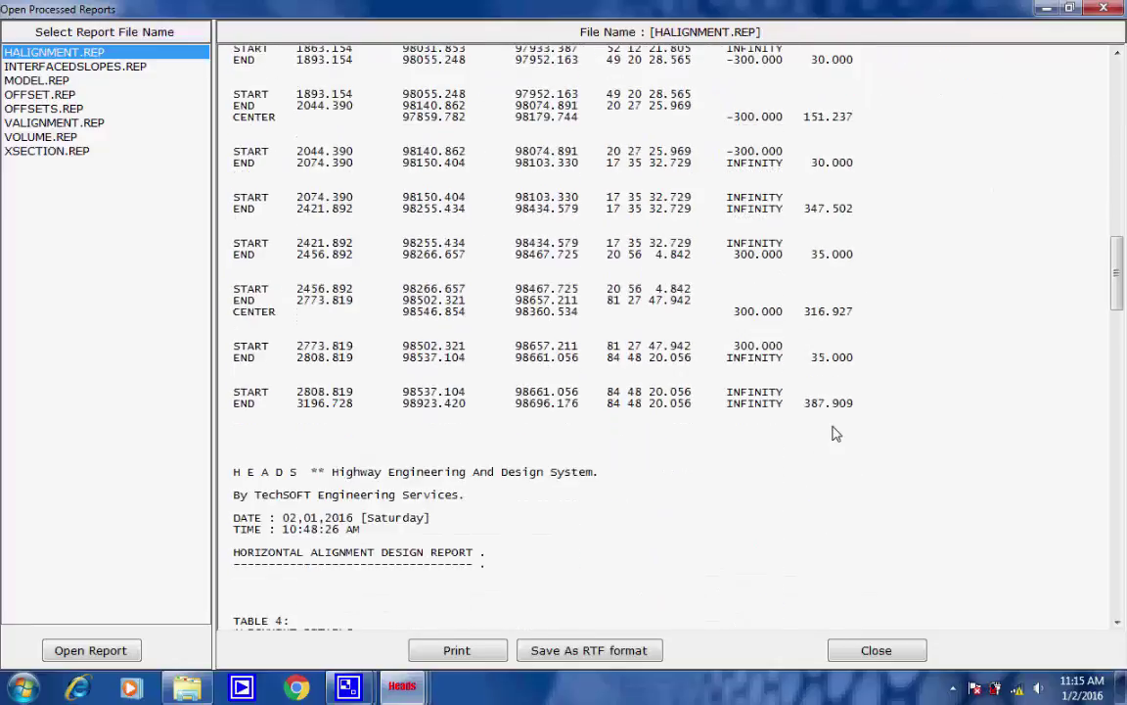
{"action": "scroll", "coordinate": [830, 428], "scroll_direction": "down", "scroll_amount": 20}
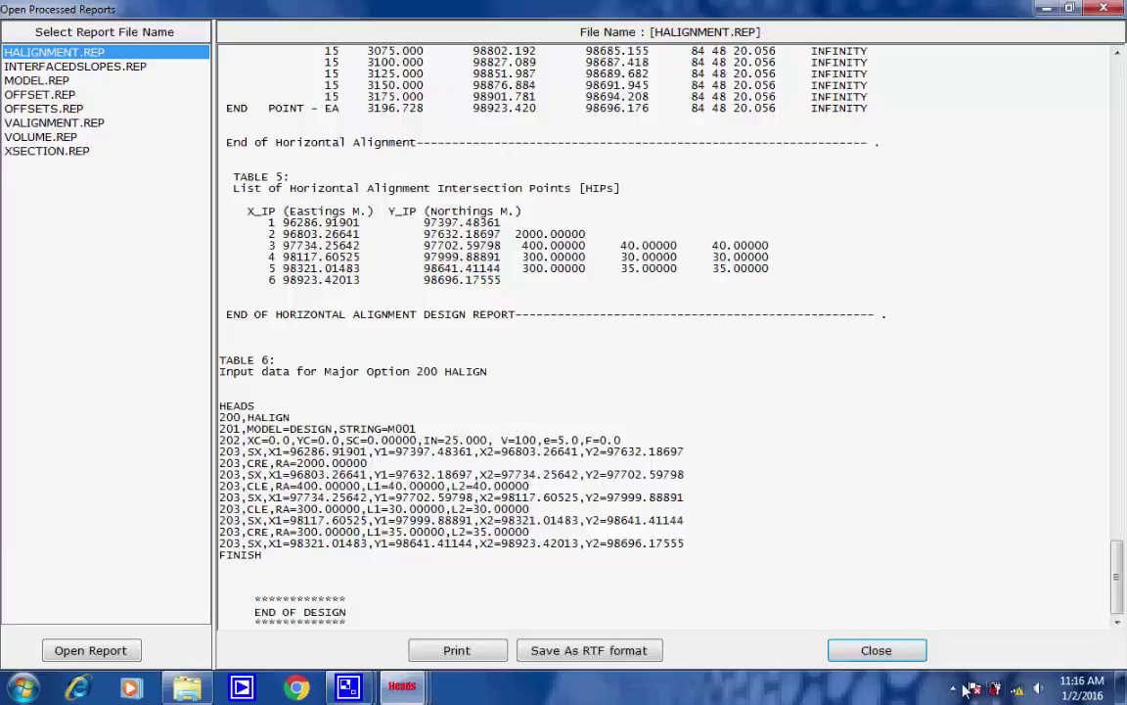
- Open the VOLUME.REP report, review the earthwork and pavement layer quantities by chainage, and close the report viewer
{"action": "left_click", "coordinate": [953, 687]}
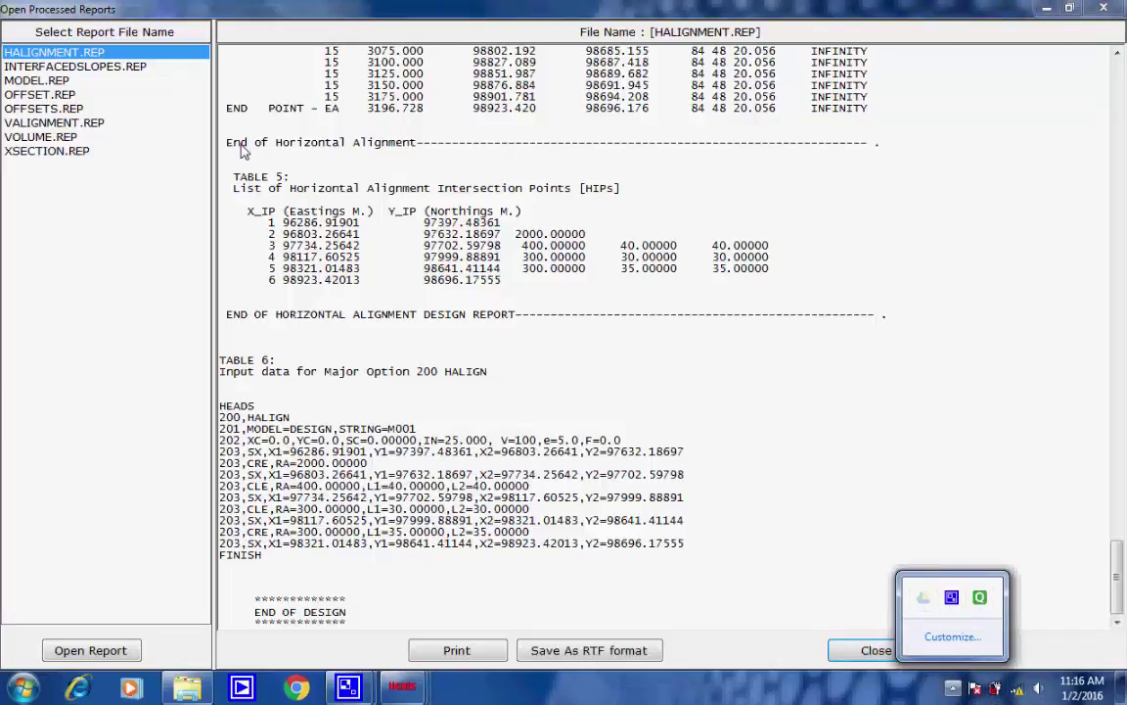
{"action": "left_click", "coordinate": [41, 137]}
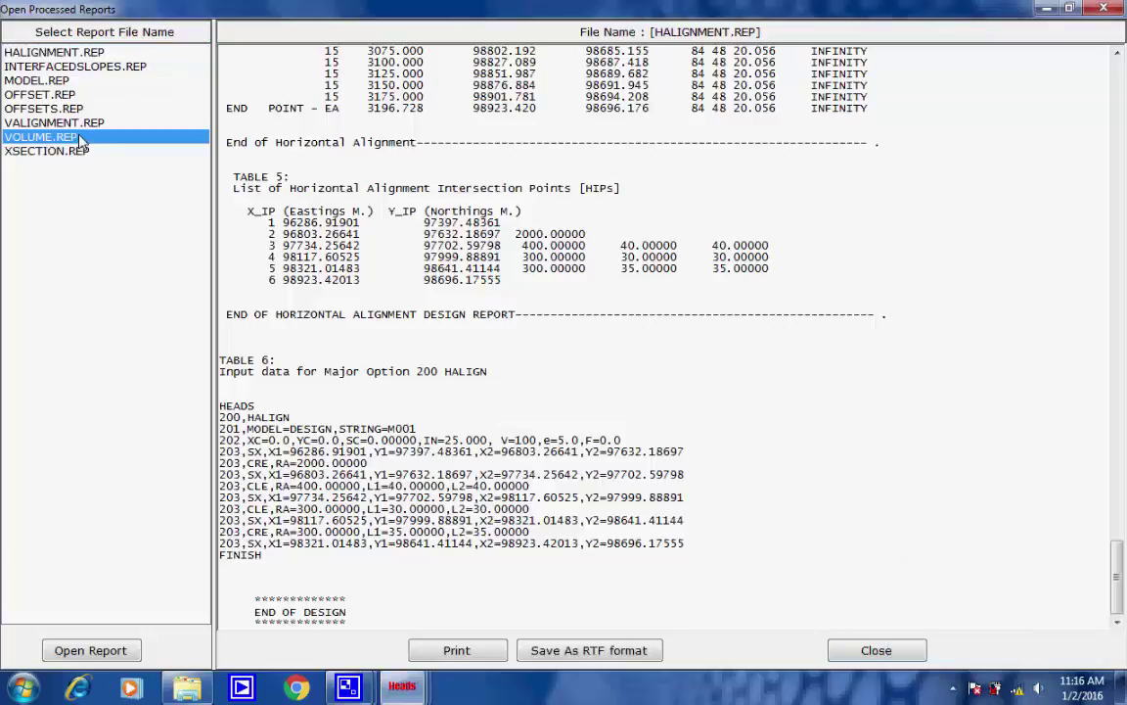
{"action": "double_click", "coordinate": [81, 139]}
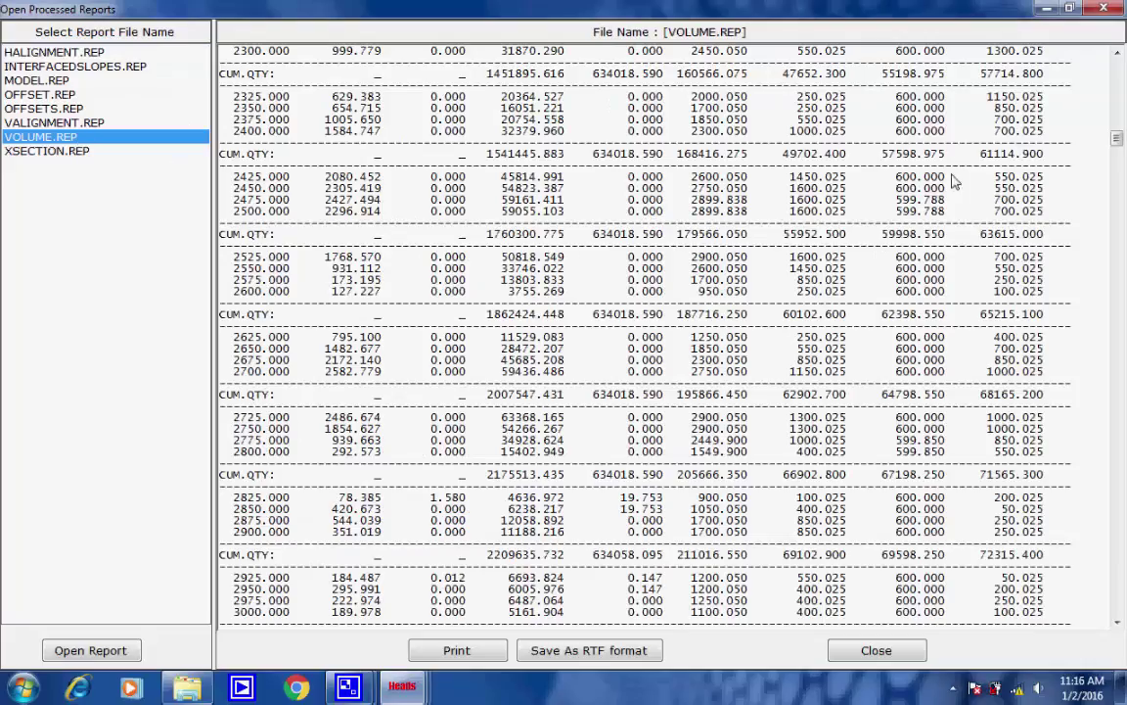
{"action": "left_click_drag", "start_coordinate": [1118, 142], "coordinate": [1116, 75]}
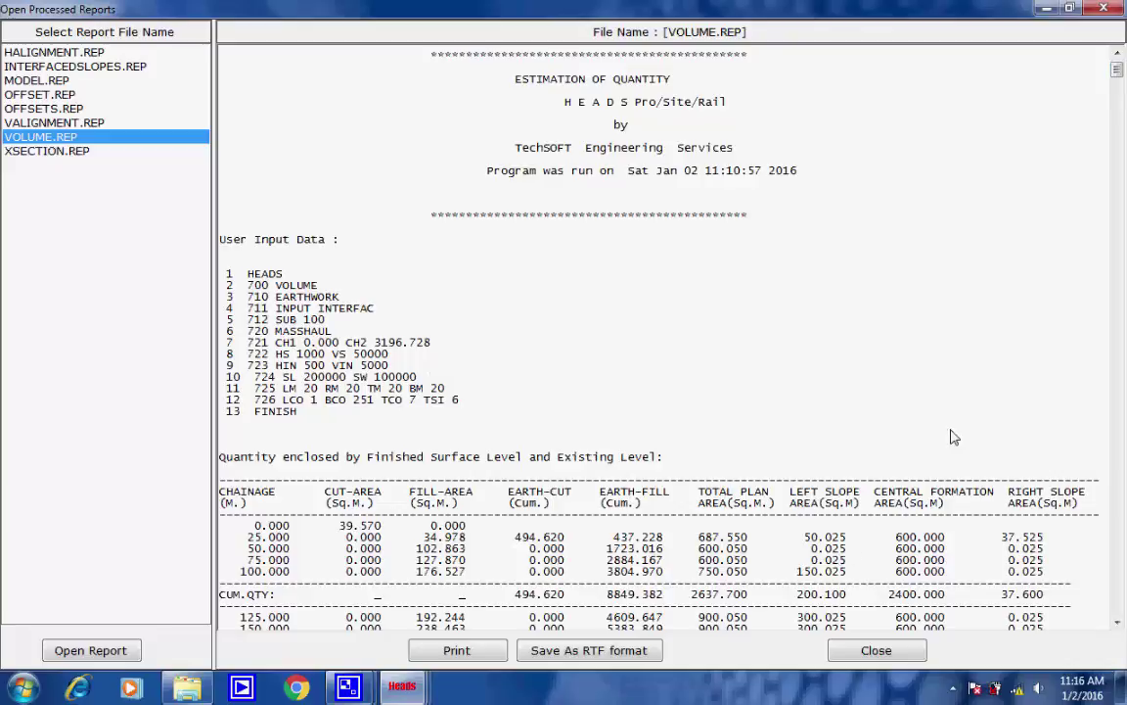
{"action": "left_click_drag", "start_coordinate": [1121, 73], "coordinate": [1117, 166]}
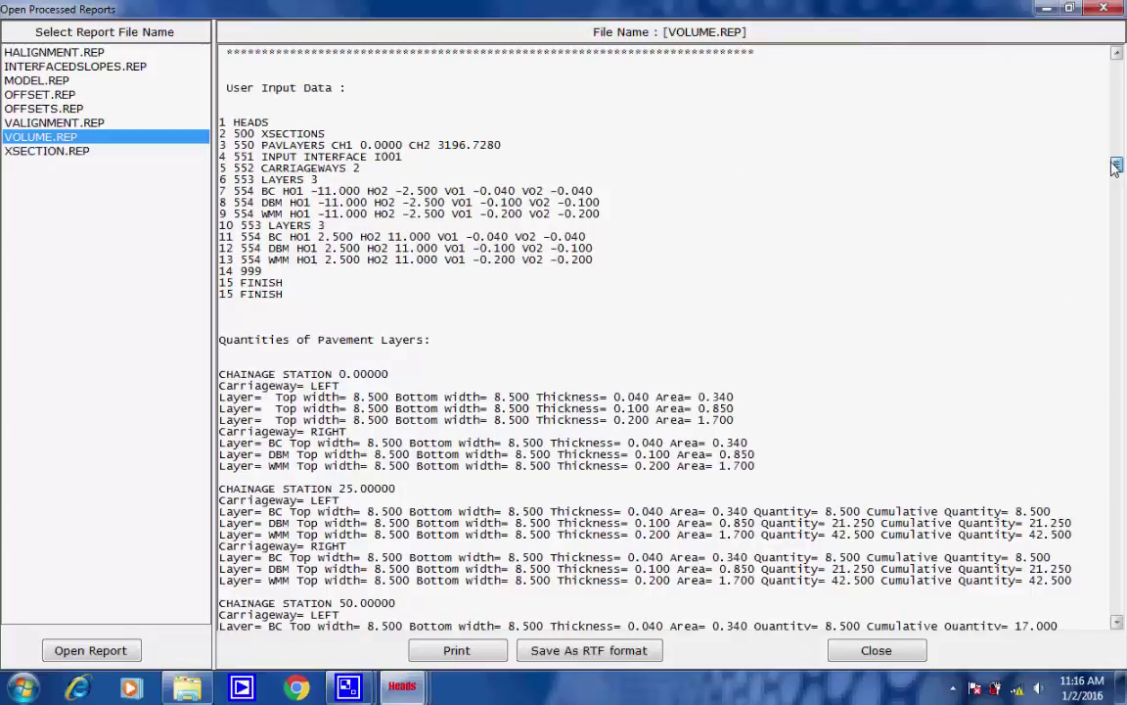
{"action": "left_click_drag", "start_coordinate": [1116, 166], "coordinate": [1116, 447]}
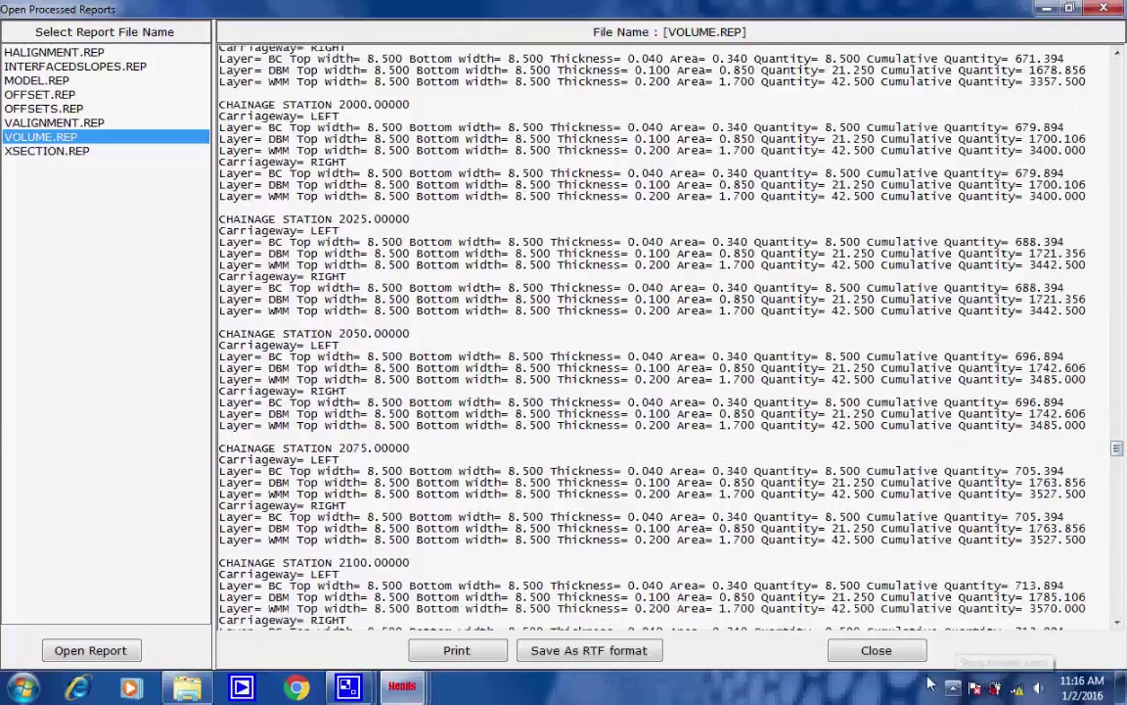
{"action": "left_click", "coordinate": [858, 653]}
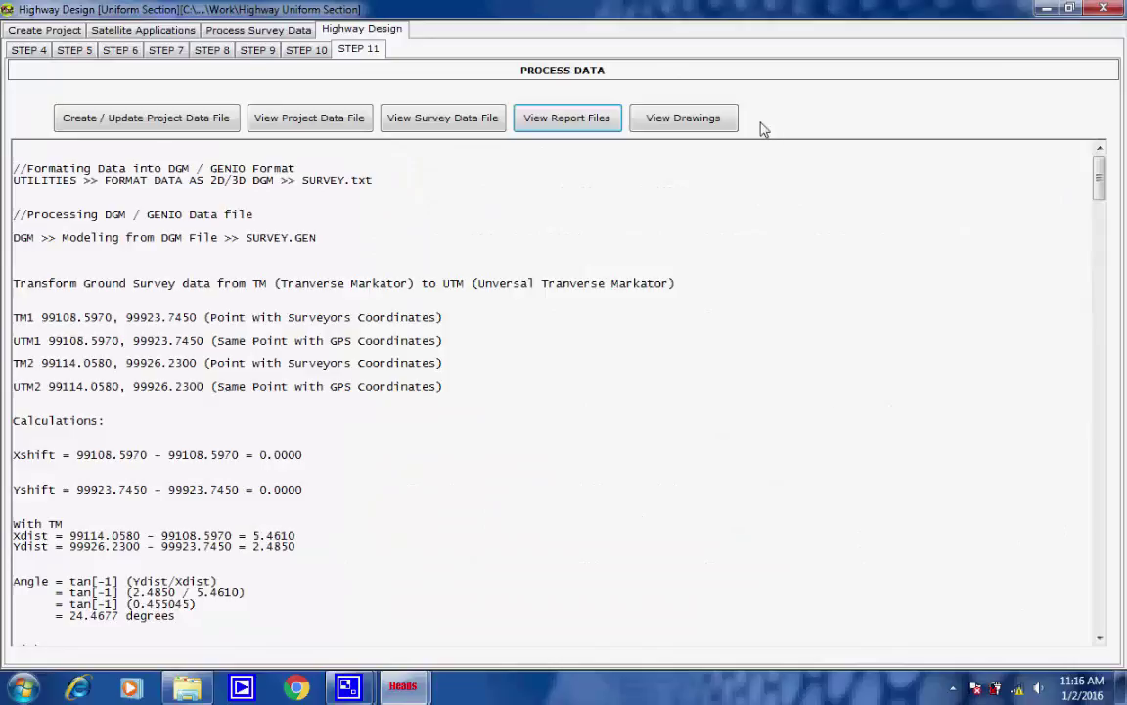
- Open all the drawings created in the Design Drawings folder of the project
{"action": "left_click", "coordinate": [675, 122]}
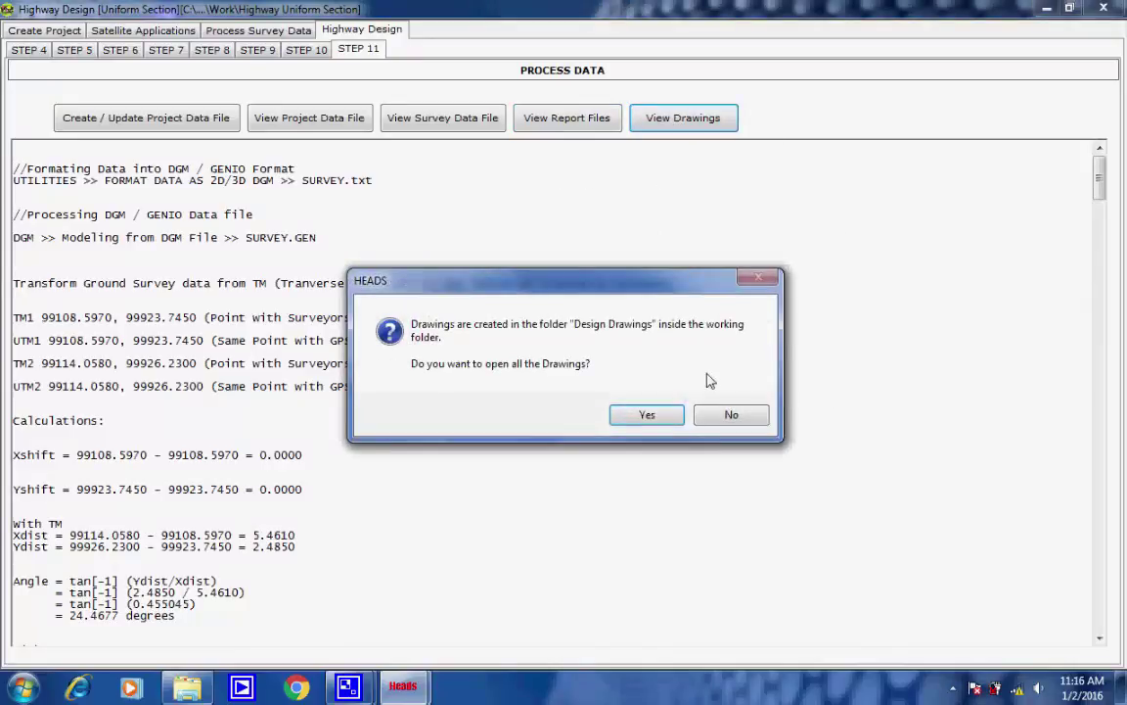
{"action": "left_click", "coordinate": [668, 421]}
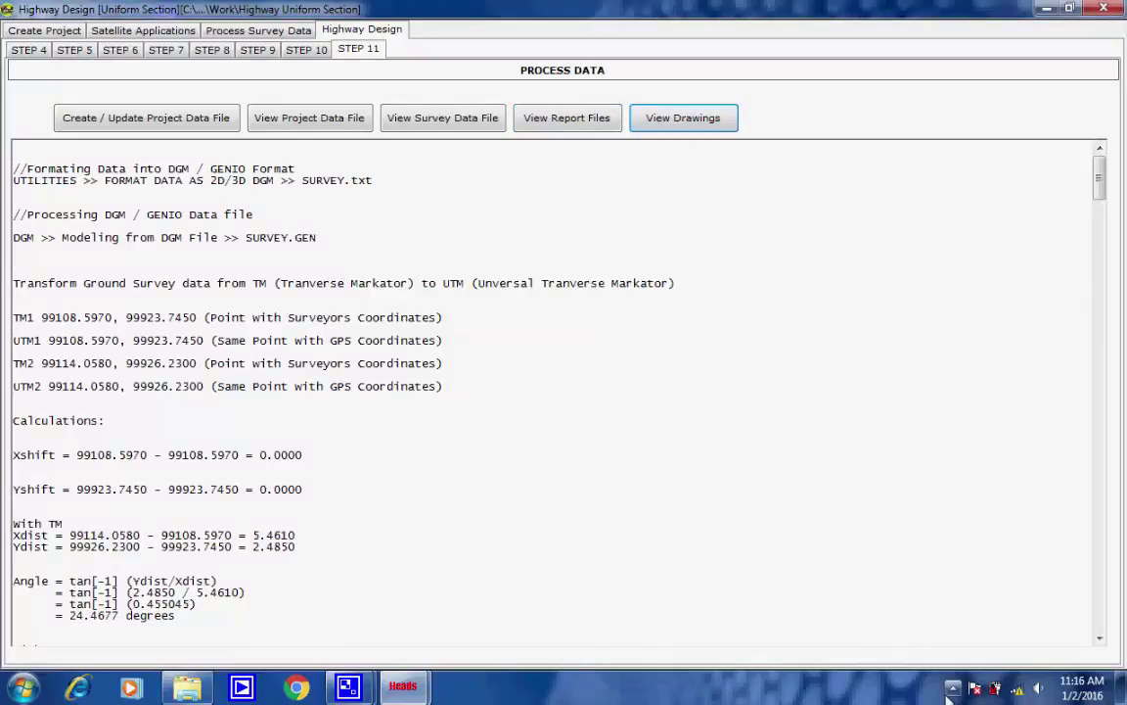
{"action": "left_click", "coordinate": [949, 690]}
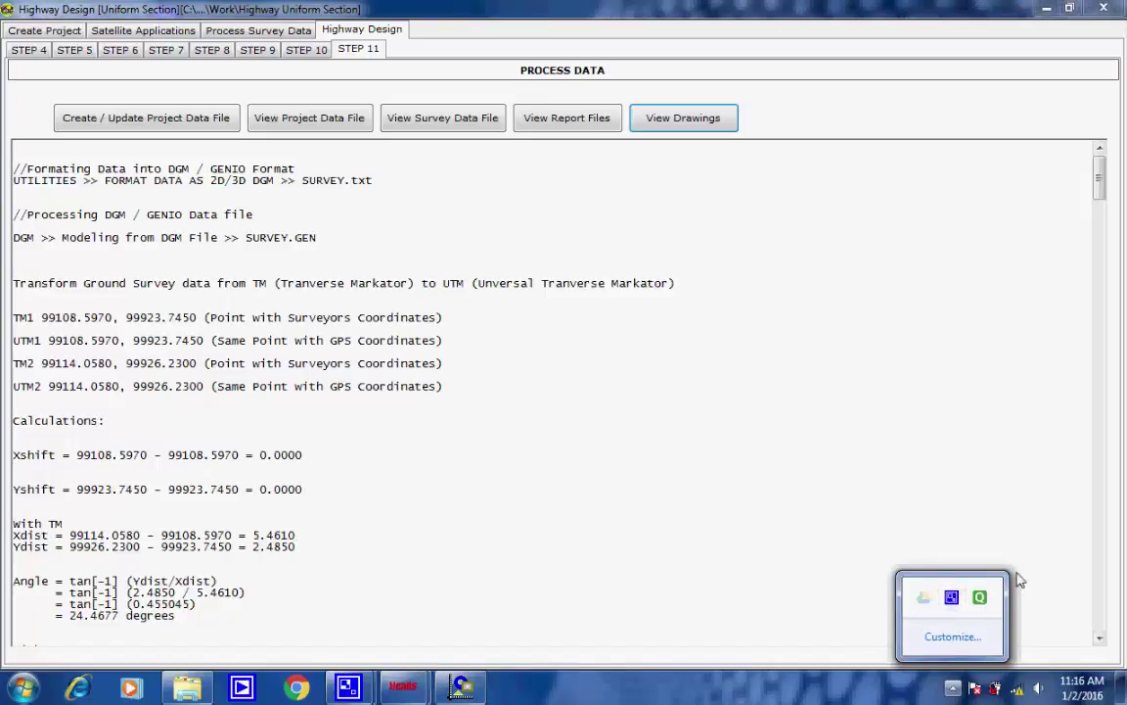
{"action": "left_click", "coordinate": [956, 602]}
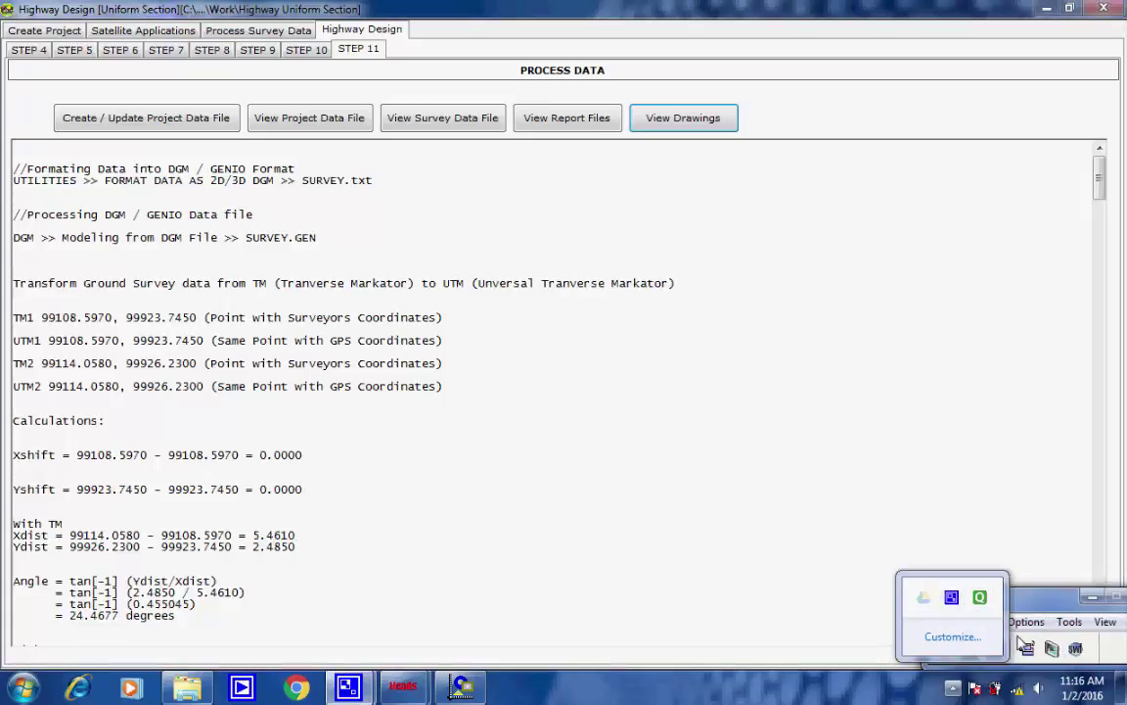
- Examine the LSEC1.DXF longitudinal section, covering its level, chainage, vertical and horizontal alignment and superelevation rows from the start to the last curves
{"action": "left_click", "coordinate": [1106, 646]}
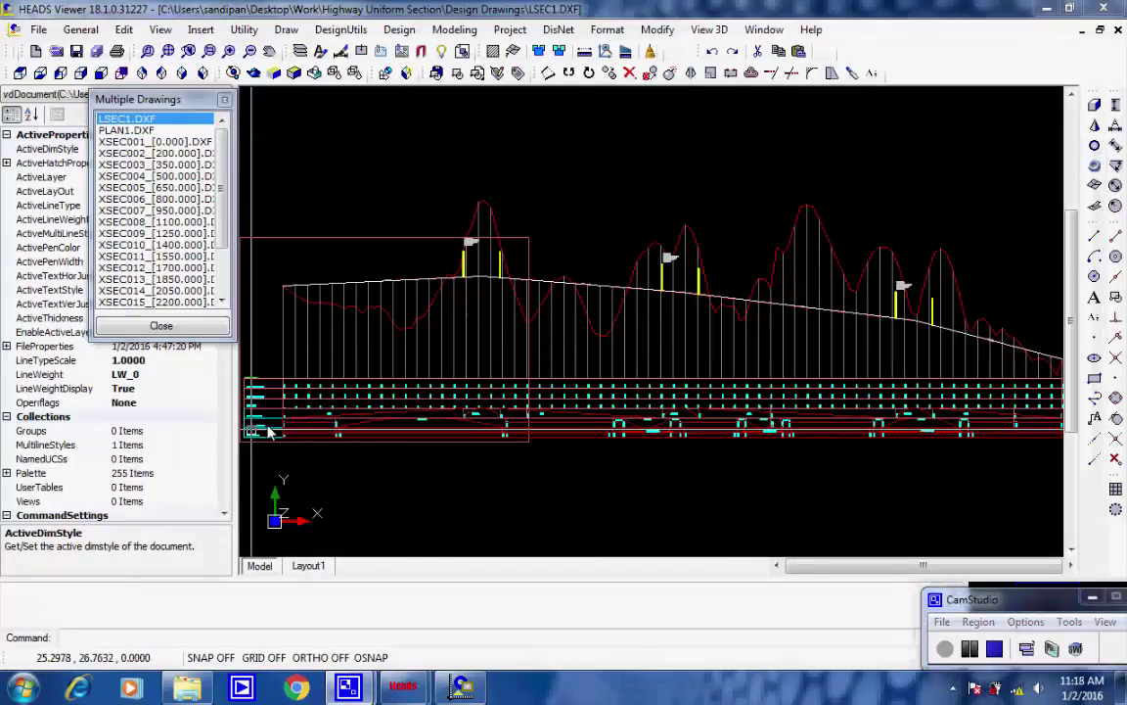
{"action": "scroll", "coordinate": [377, 431], "scroll_direction": "up", "scroll_amount": 5}
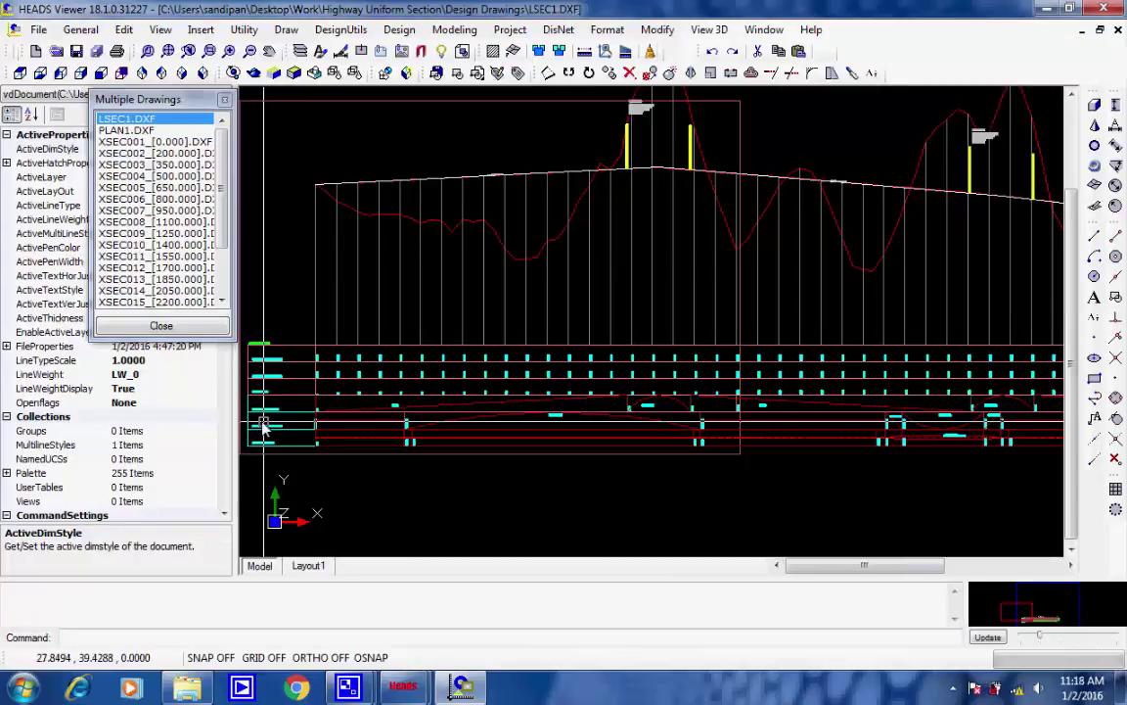
{"action": "scroll", "coordinate": [416, 409], "scroll_direction": "up", "scroll_amount": 6}
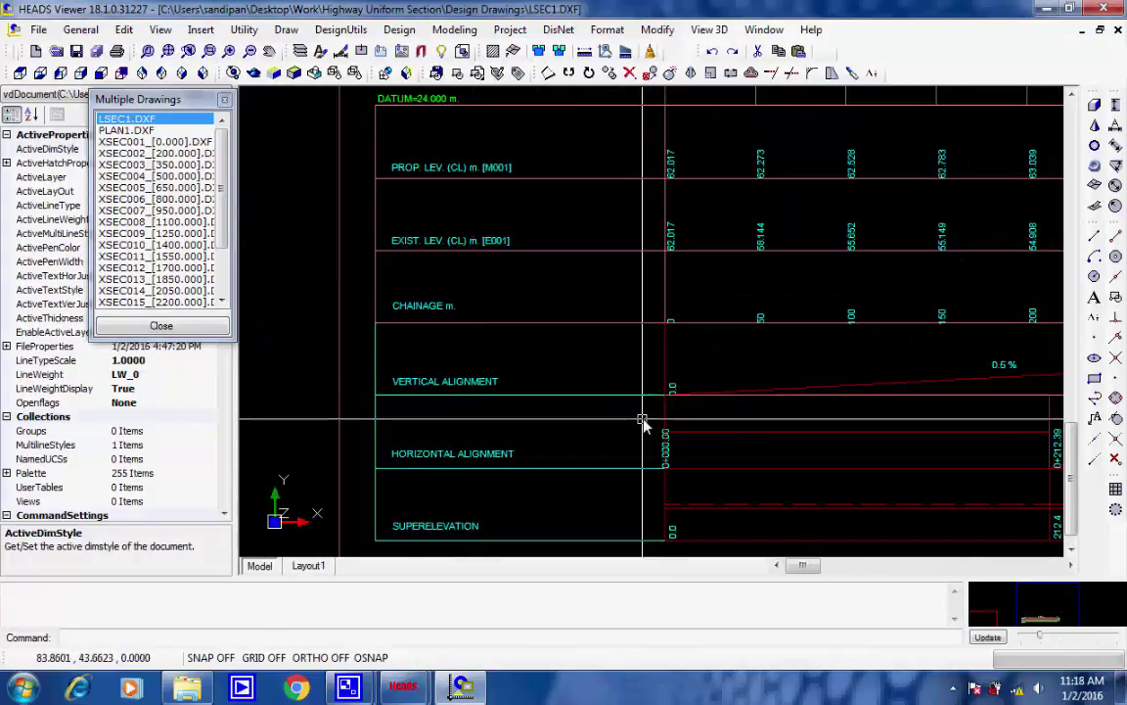
{"action": "scroll", "coordinate": [640, 431], "scroll_direction": "down", "scroll_amount": 8}
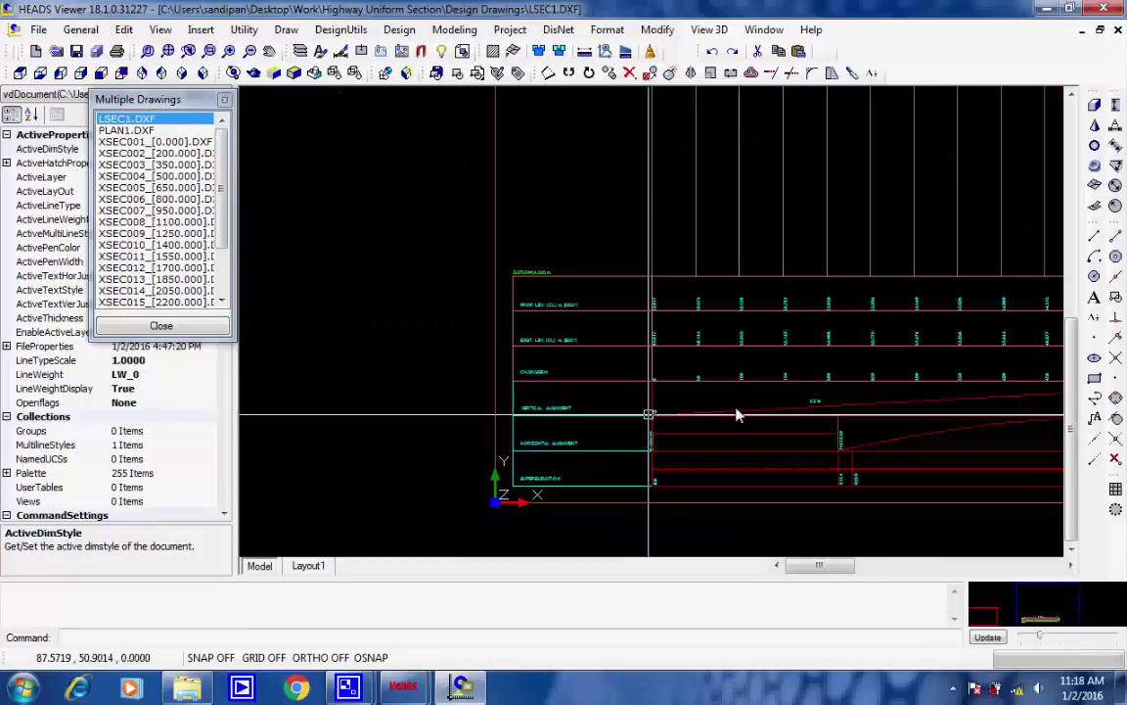
{"action": "middle_click_drag", "start_coordinate": [945, 396], "coordinate": [487, 398]}
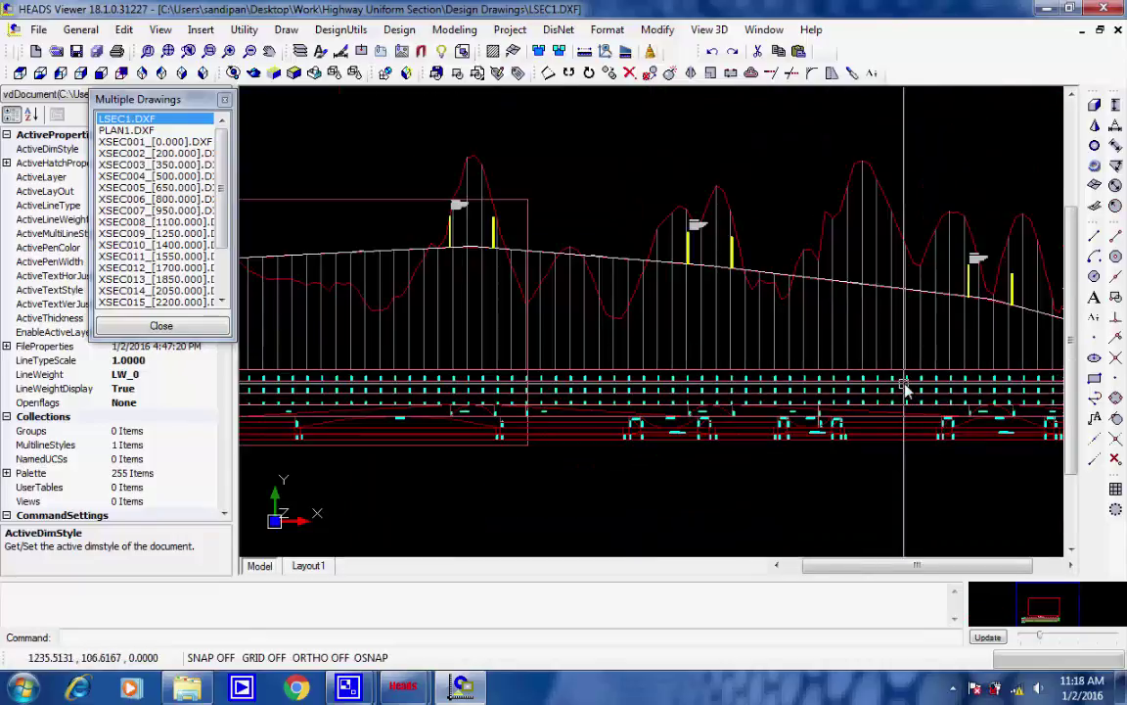
{"action": "middle_click_drag", "start_coordinate": [884, 384], "coordinate": [632, 376]}
{"action": "scroll", "coordinate": [632, 384], "scroll_direction": "up", "scroll_amount": 4}
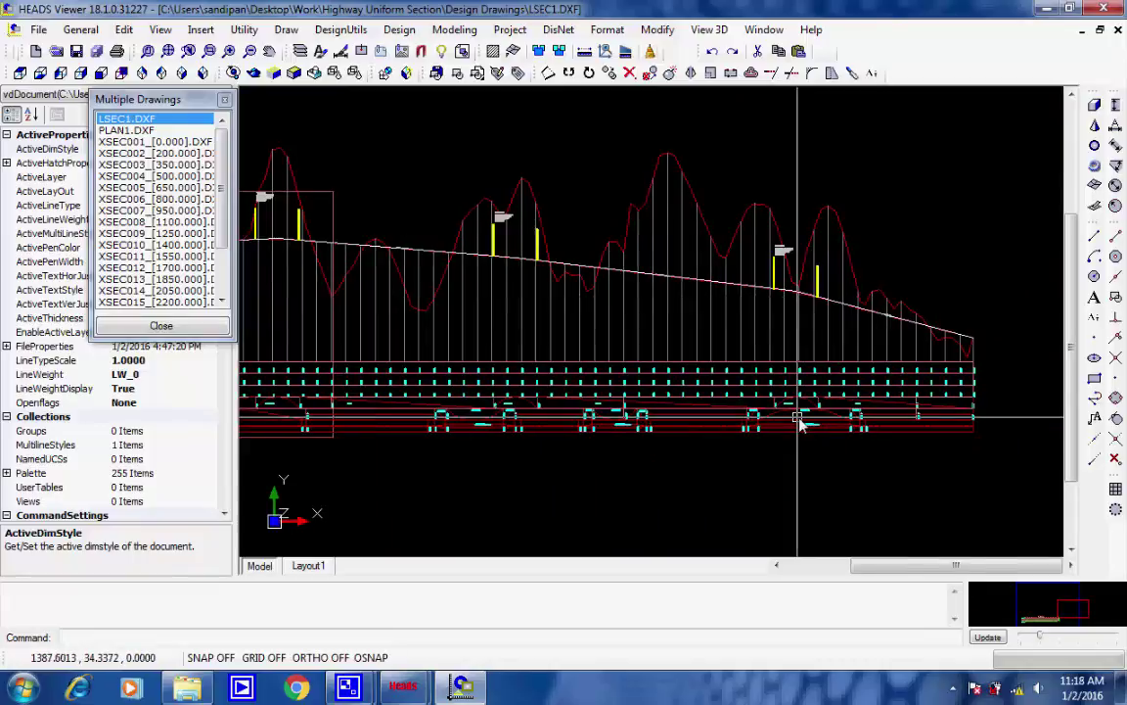
{"action": "scroll", "coordinate": [861, 470], "scroll_direction": "up", "scroll_amount": 5}
{"action": "middle_click_drag", "start_coordinate": [911, 445], "coordinate": [810, 436]}
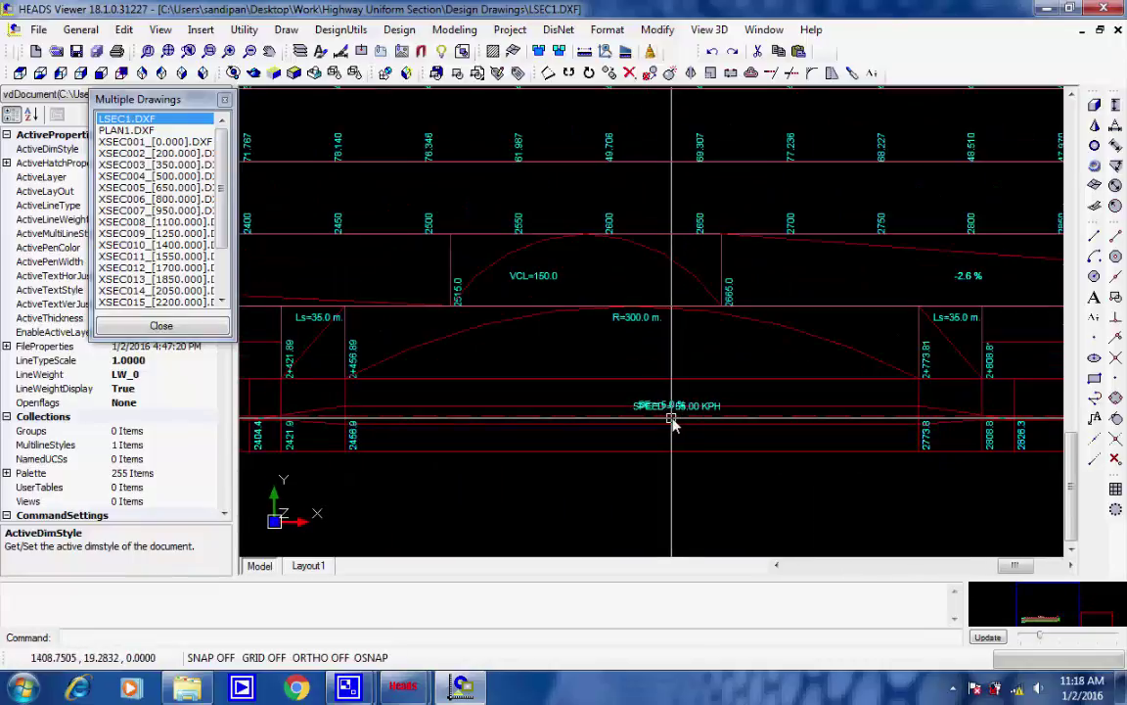
{"action": "scroll", "coordinate": [690, 422], "scroll_direction": "up", "scroll_amount": 2}
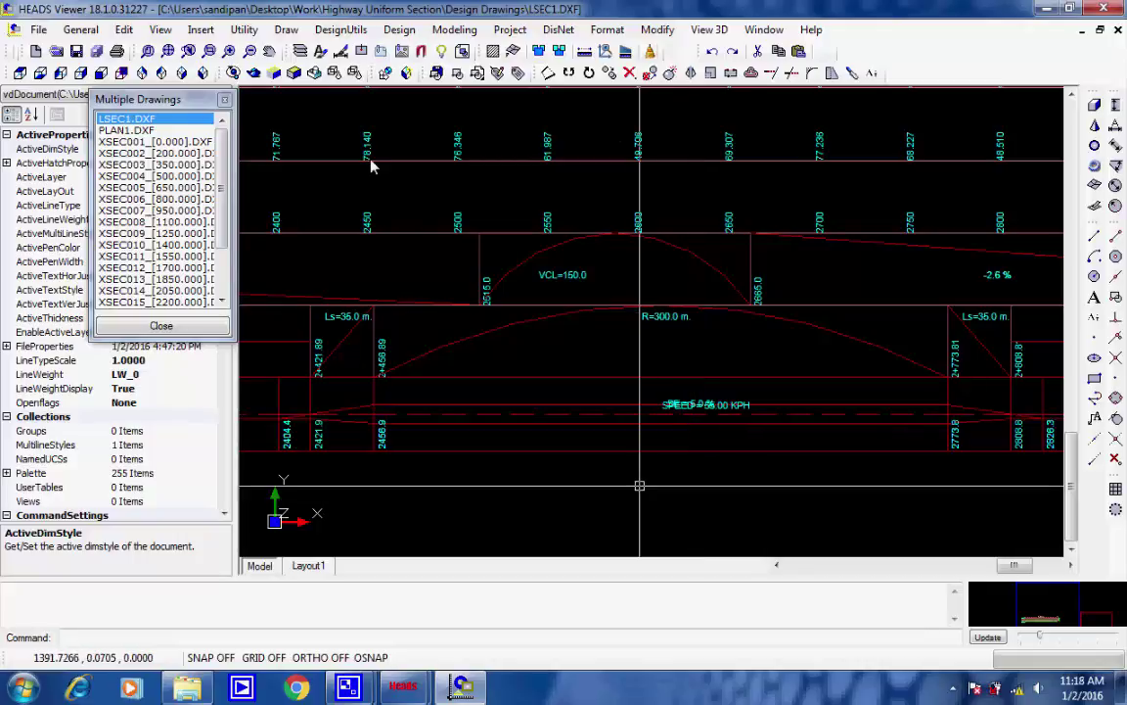
- Regenerate the longitudinal section drawing and examine the vertical curve annotations at VIP 4 on the profile
{"action": "left_click", "coordinate": [163, 29]}
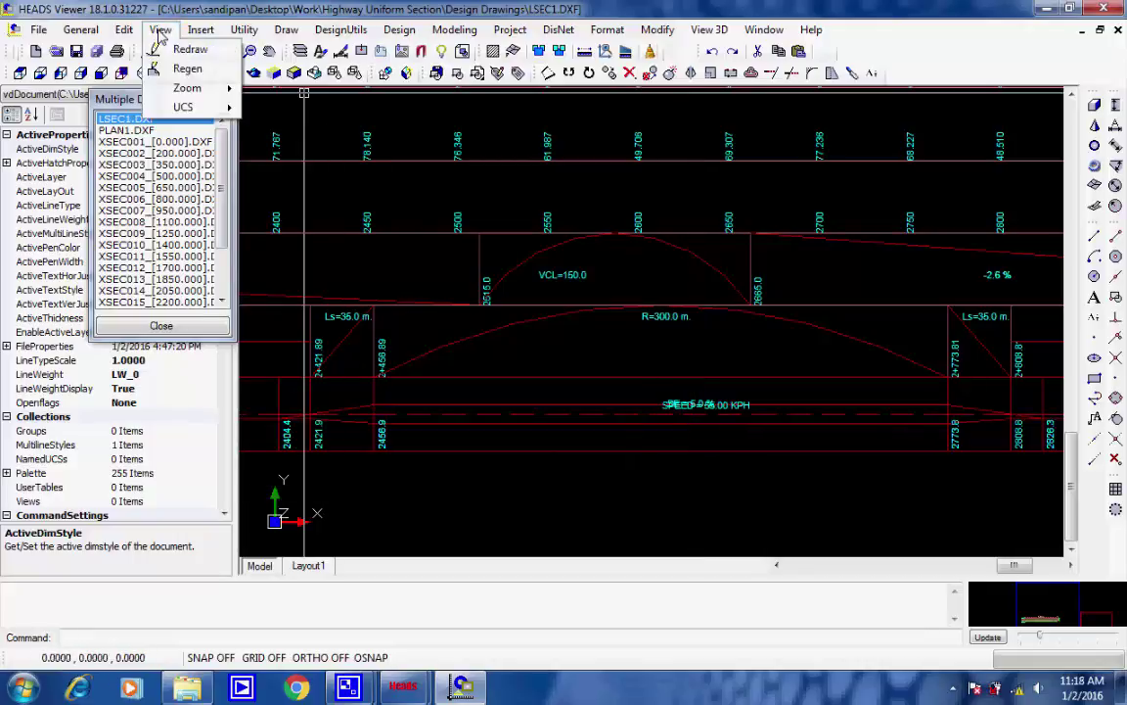
{"action": "left_click", "coordinate": [184, 69]}
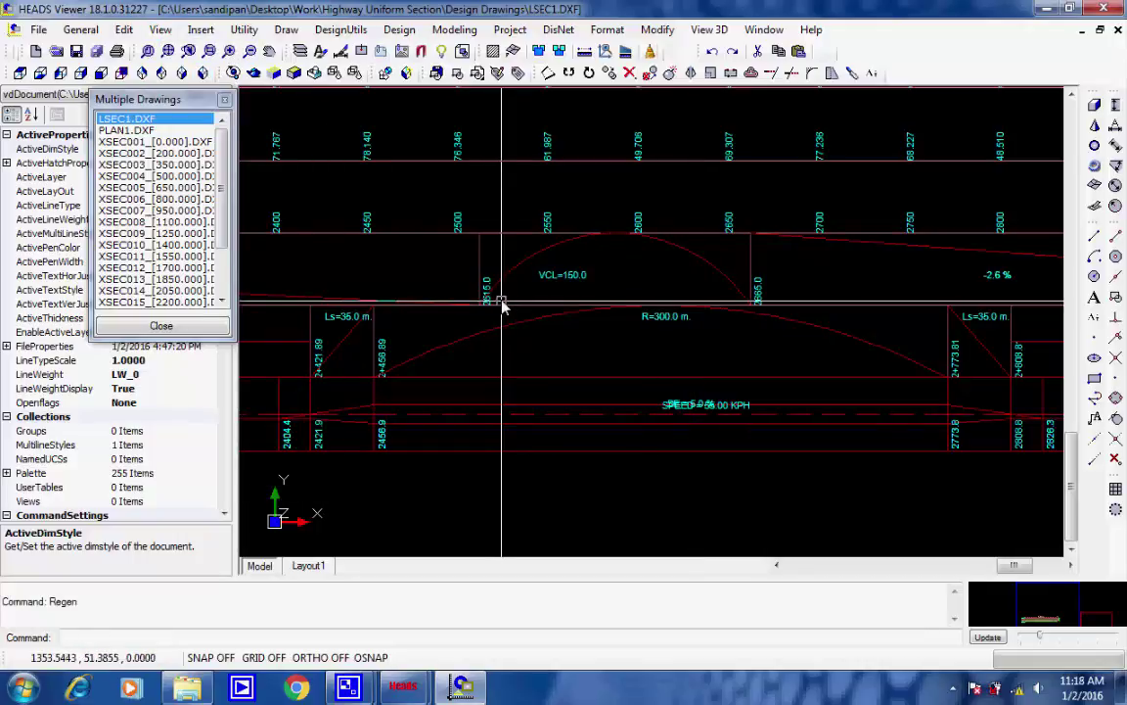
{"action": "scroll", "coordinate": [501, 305], "scroll_direction": "down", "scroll_amount": 5}
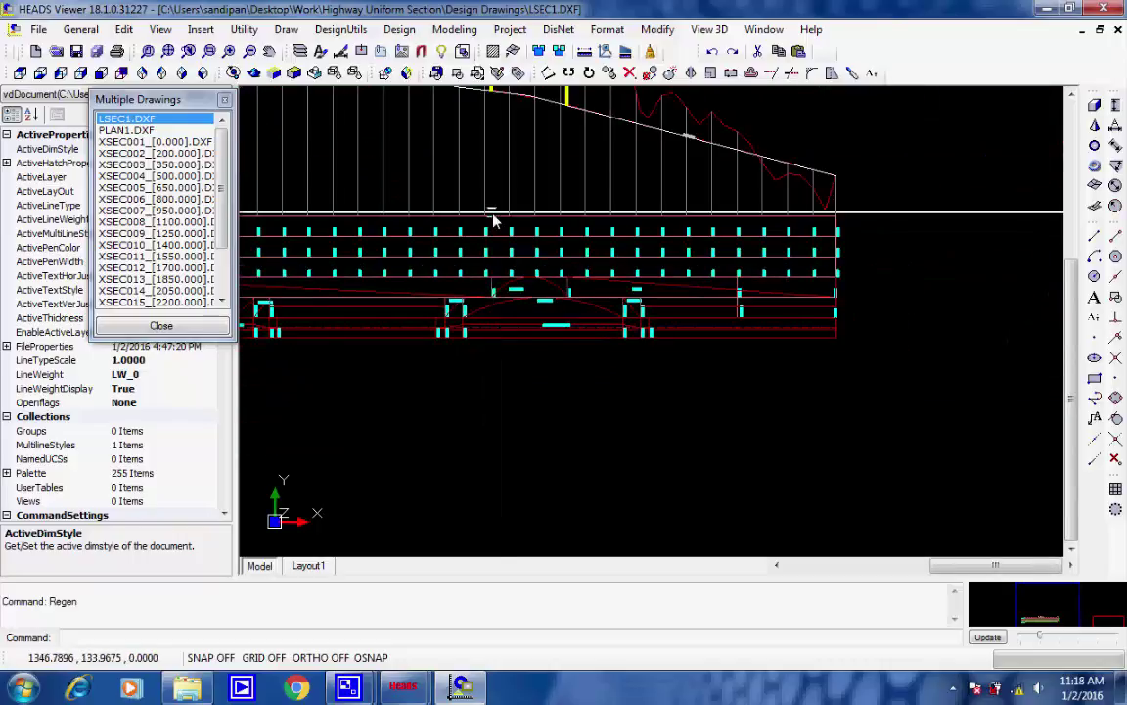
{"action": "scroll", "coordinate": [611, 251], "scroll_direction": "up", "scroll_amount": 5}
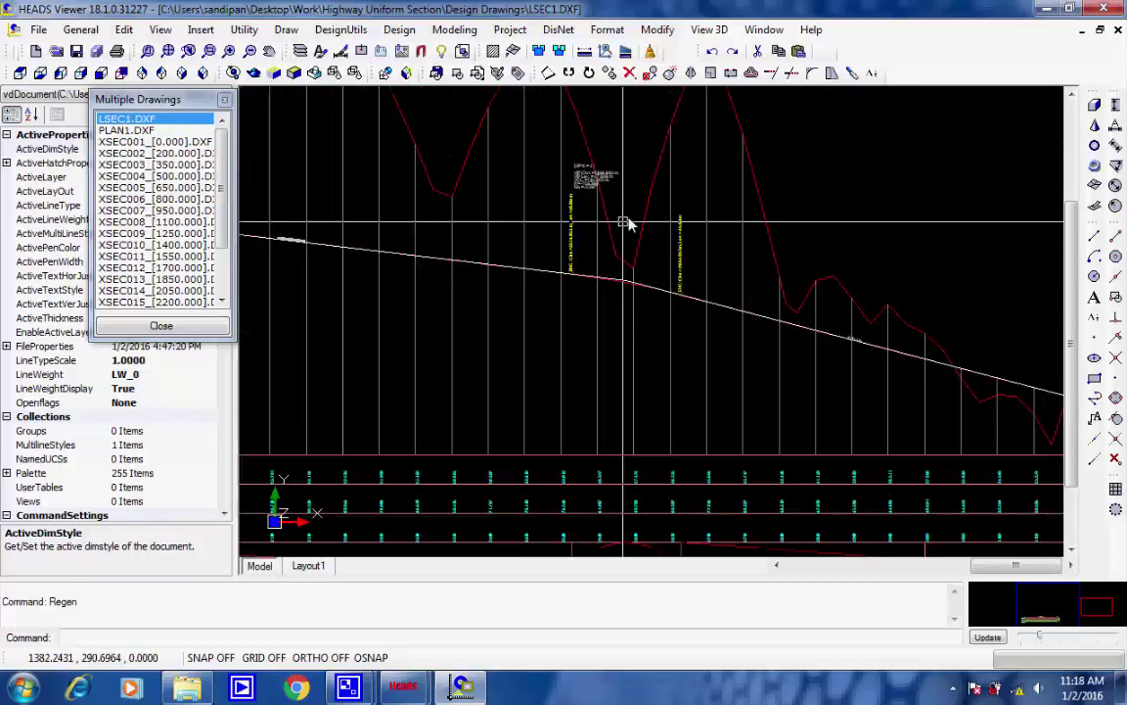
{"action": "scroll", "coordinate": [630, 223], "scroll_direction": "up", "scroll_amount": 5}
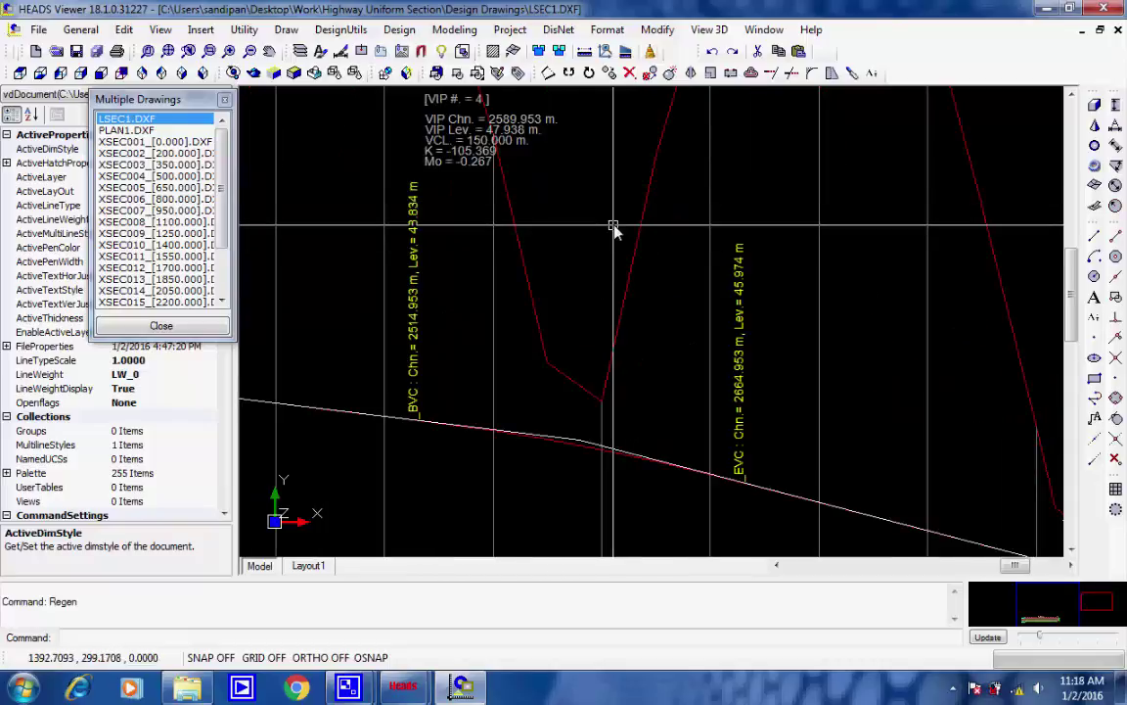
{"action": "scroll", "coordinate": [617, 235], "scroll_direction": "down", "scroll_amount": 3}
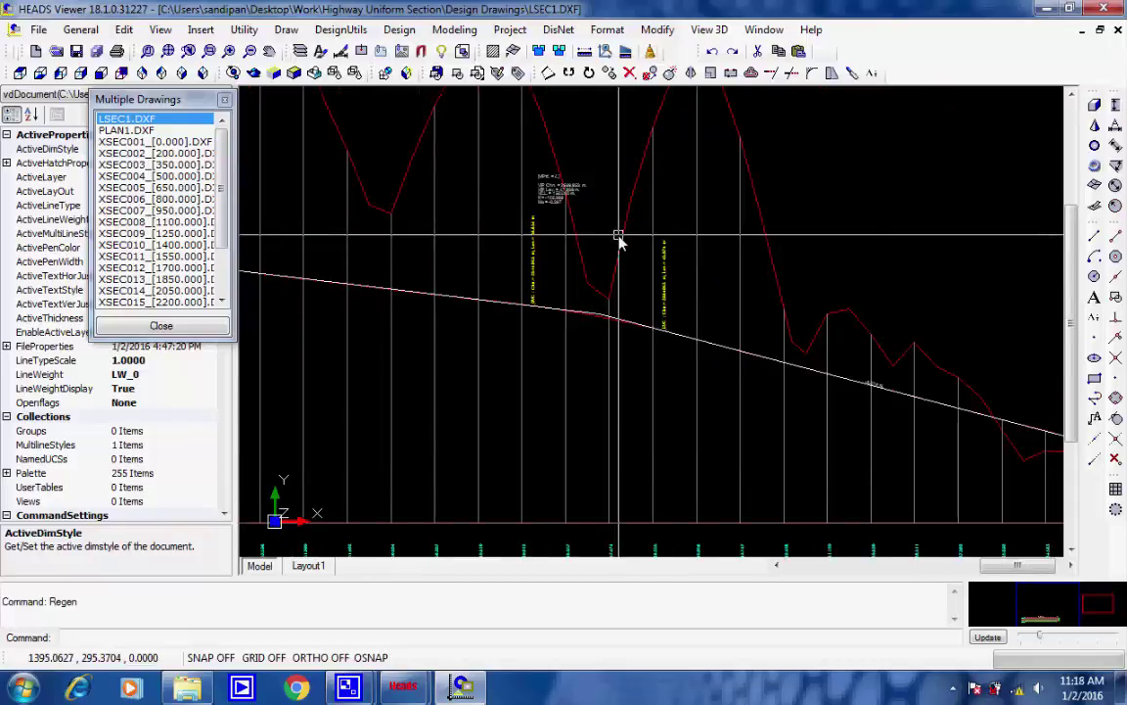
{"action": "scroll", "coordinate": [619, 239], "scroll_direction": "down", "scroll_amount": 4}
- Open the PLAN1.DXF drawing and examine the carriageway lines, side slopes and chainage labels along the alignment
{"action": "left_click", "coordinate": [128, 131]}
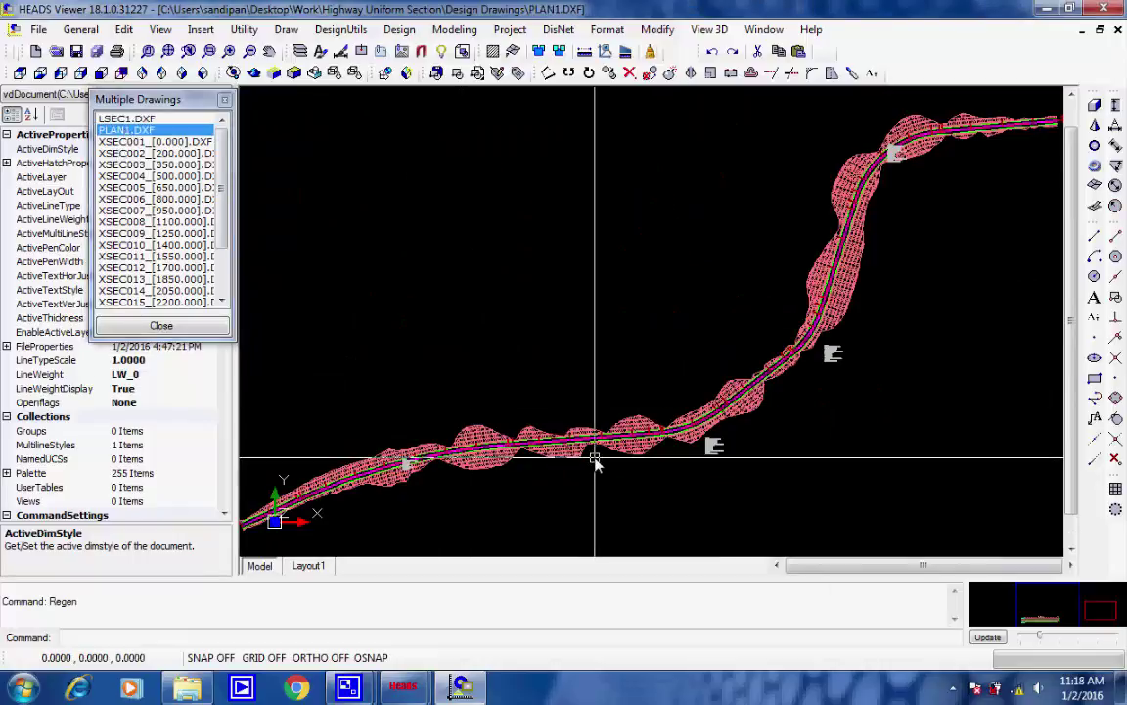
{"action": "scroll", "coordinate": [487, 448], "scroll_direction": "up", "scroll_amount": 5}
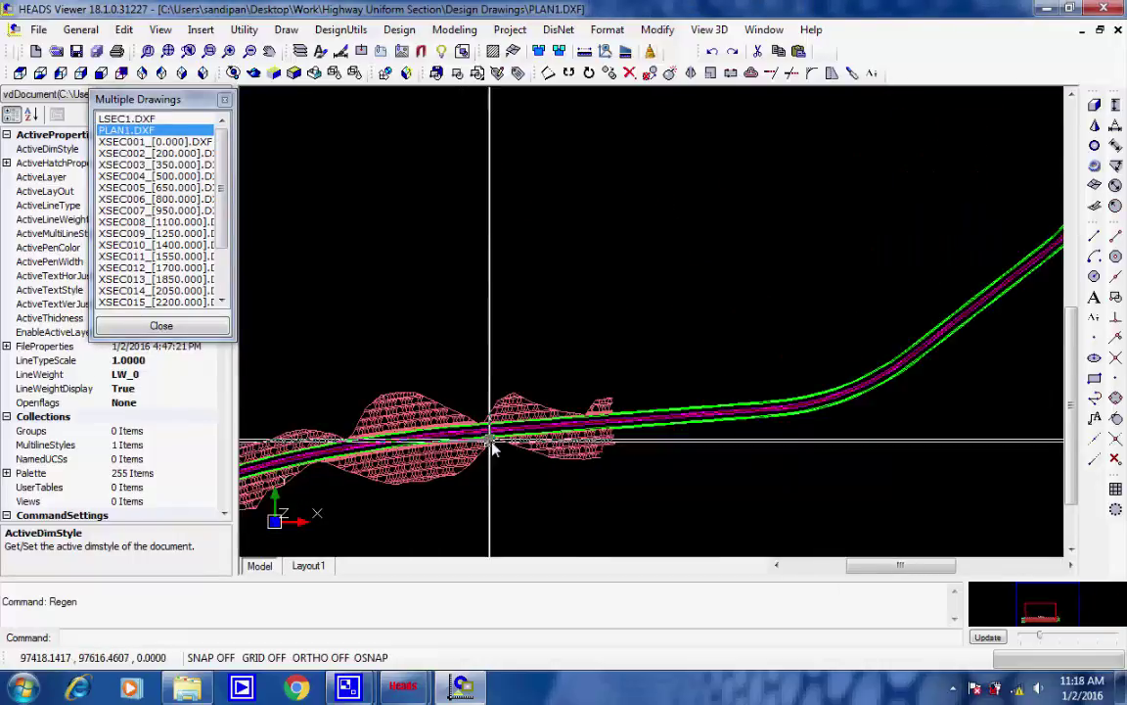
{"action": "scroll", "coordinate": [489, 442], "scroll_direction": "up", "scroll_amount": 4}
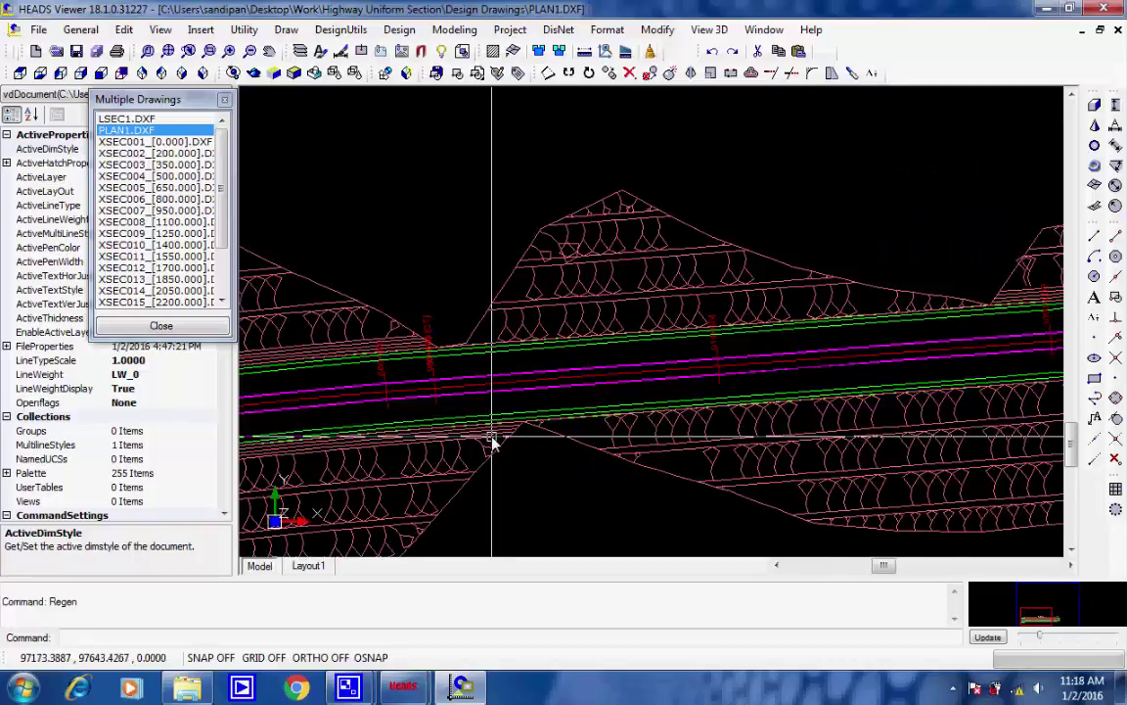
{"action": "scroll", "coordinate": [491, 442], "scroll_direction": "up", "scroll_amount": 4}
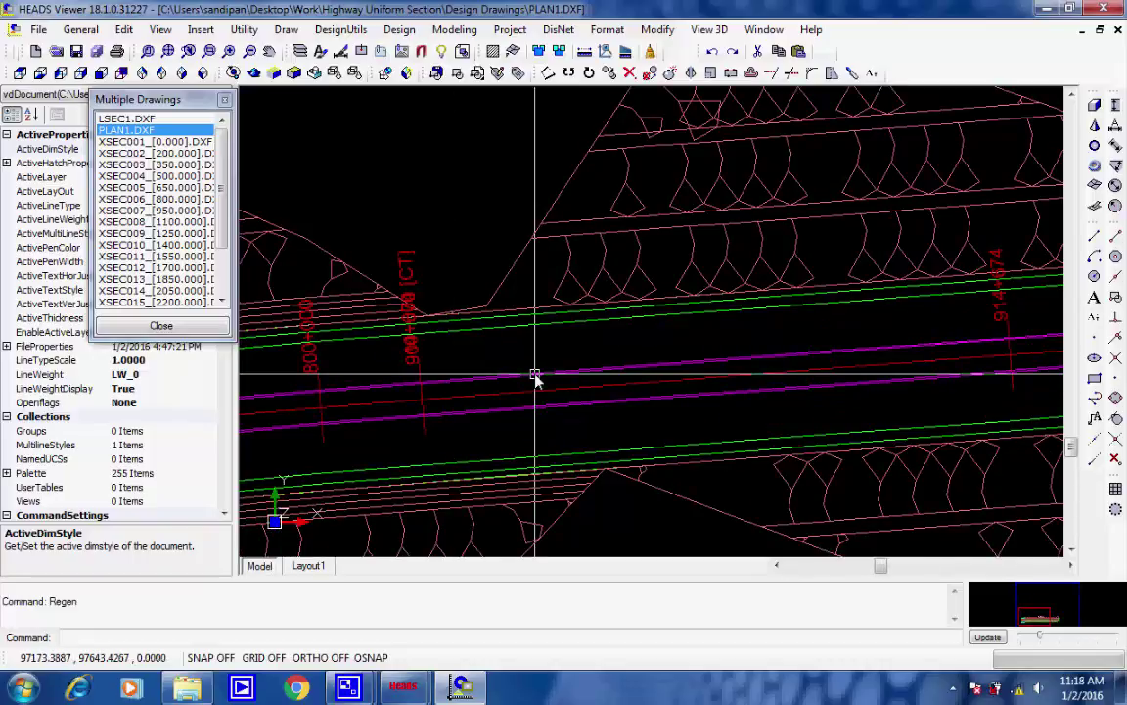
{"action": "scroll", "coordinate": [536, 384], "scroll_direction": "down", "scroll_amount": 3}
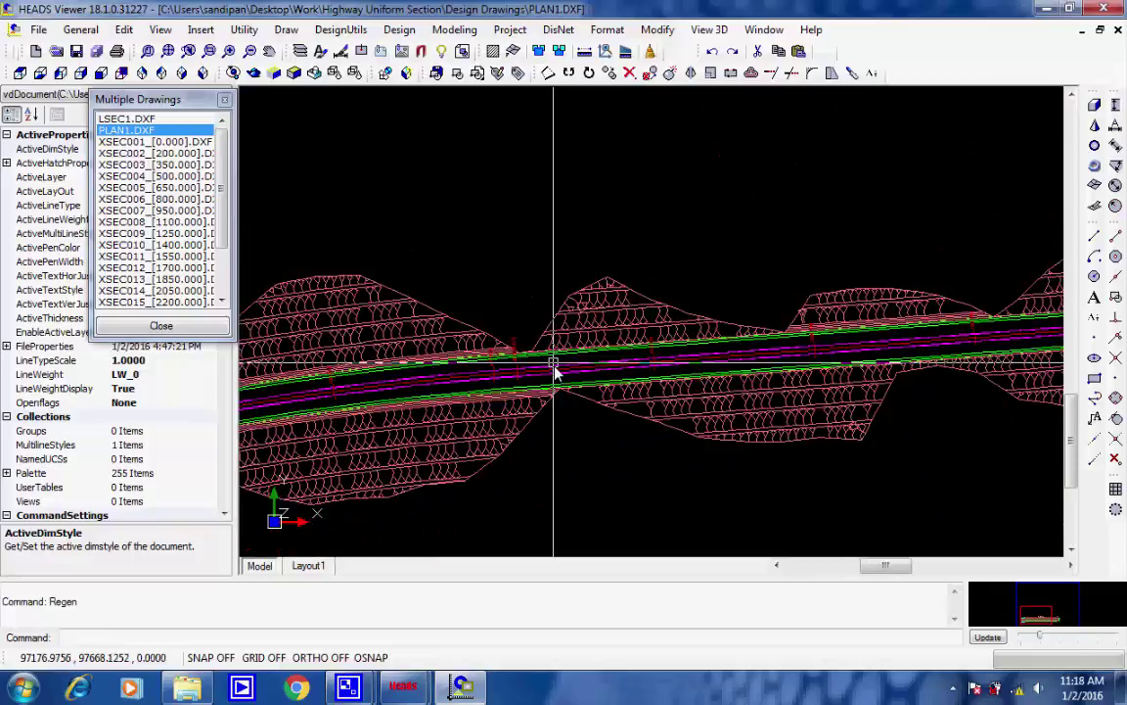
{"action": "scroll", "coordinate": [736, 406], "scroll_direction": "down", "scroll_amount": 3}
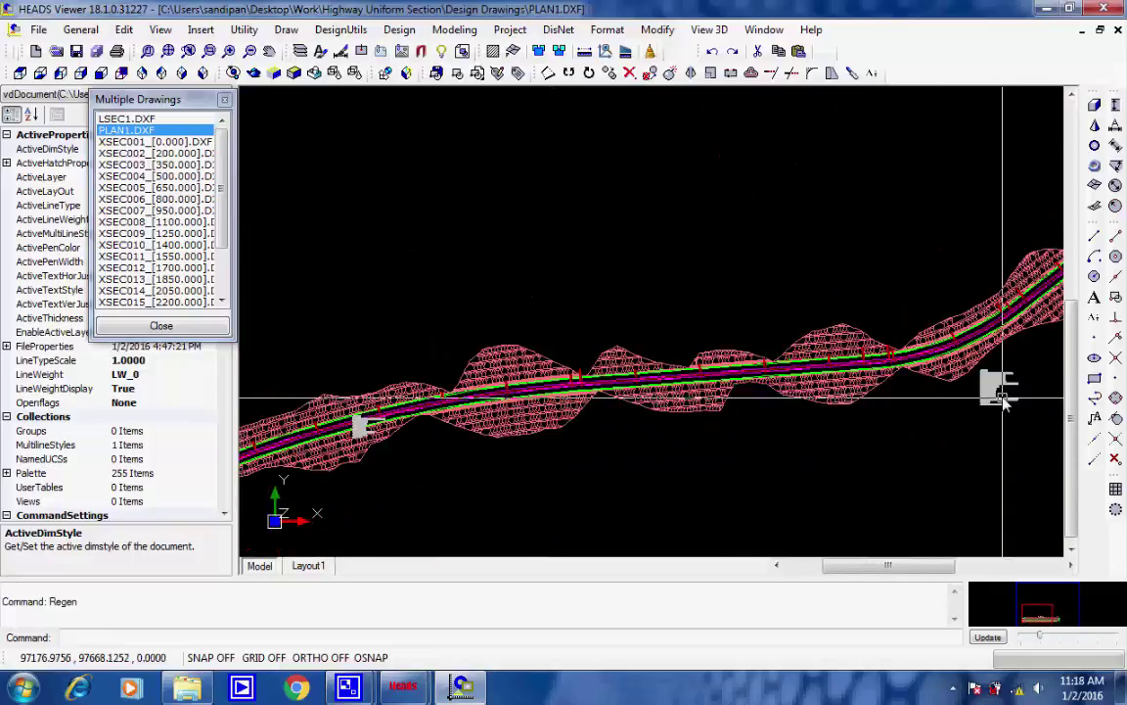
- Read the horizontal curve details of IP 2 in the plan and return to the full extents of the drawing
{"action": "scroll", "coordinate": [1006, 389], "scroll_direction": "up", "scroll_amount": 4}
{"action": "scroll", "coordinate": [1008, 369], "scroll_direction": "up", "scroll_amount": 6}
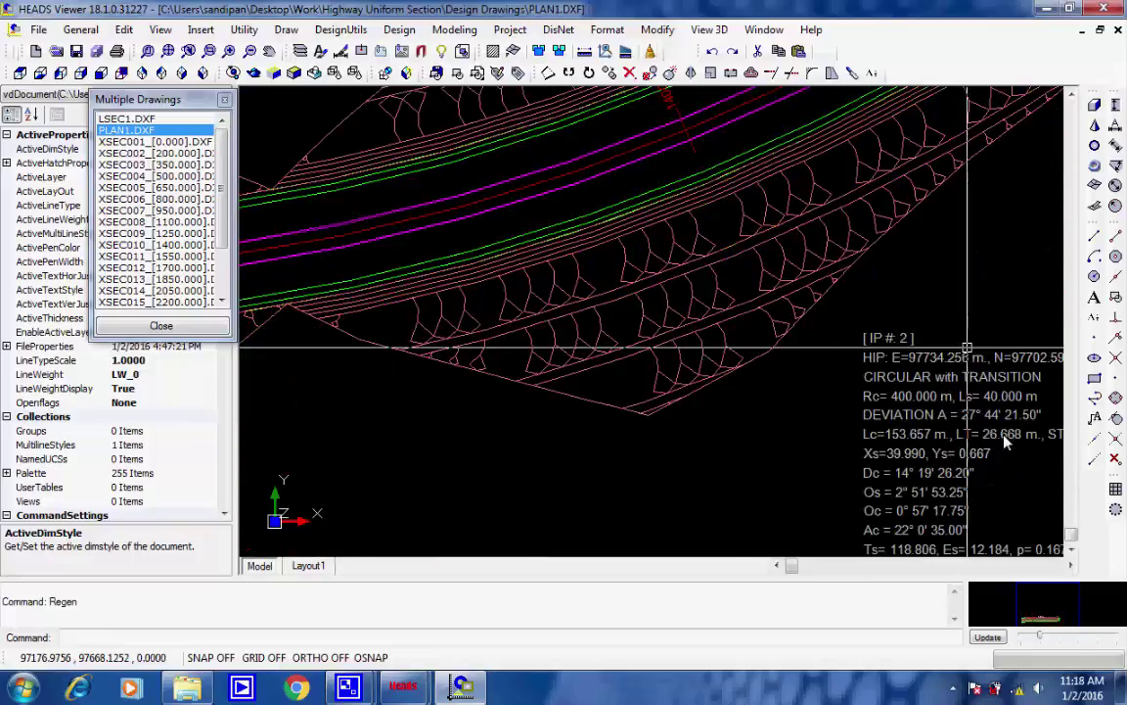
{"action": "scroll", "coordinate": [793, 291], "scroll_direction": "down", "scroll_amount": 4}
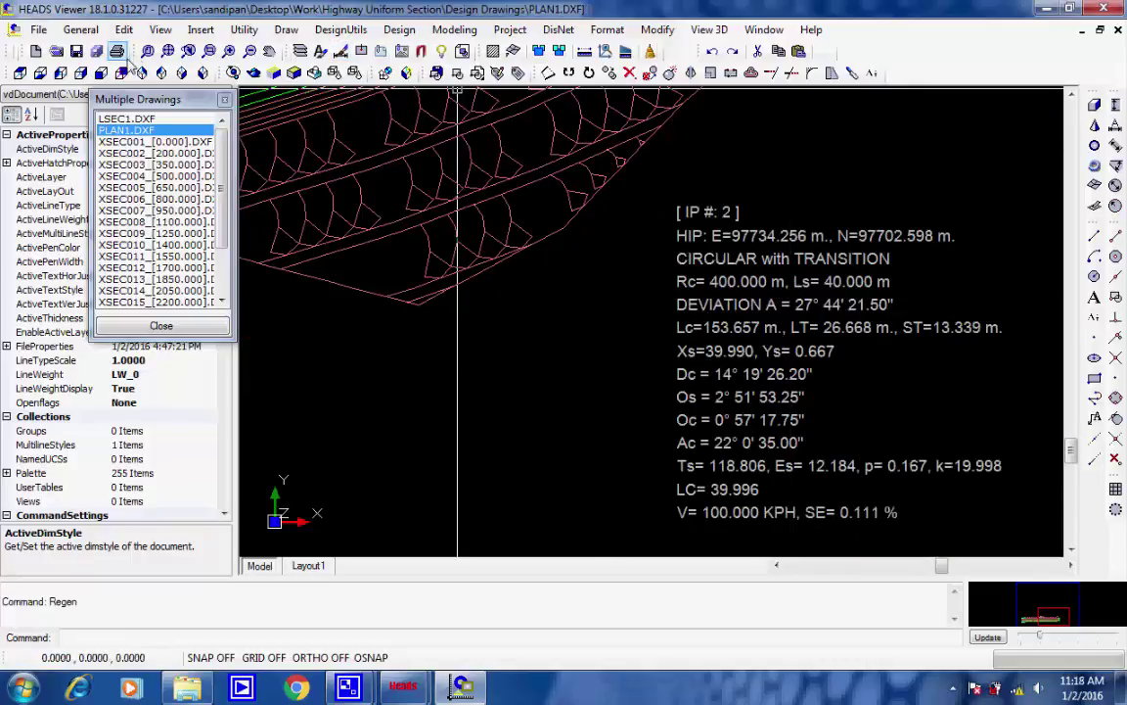
{"action": "left_click", "coordinate": [169, 51]}
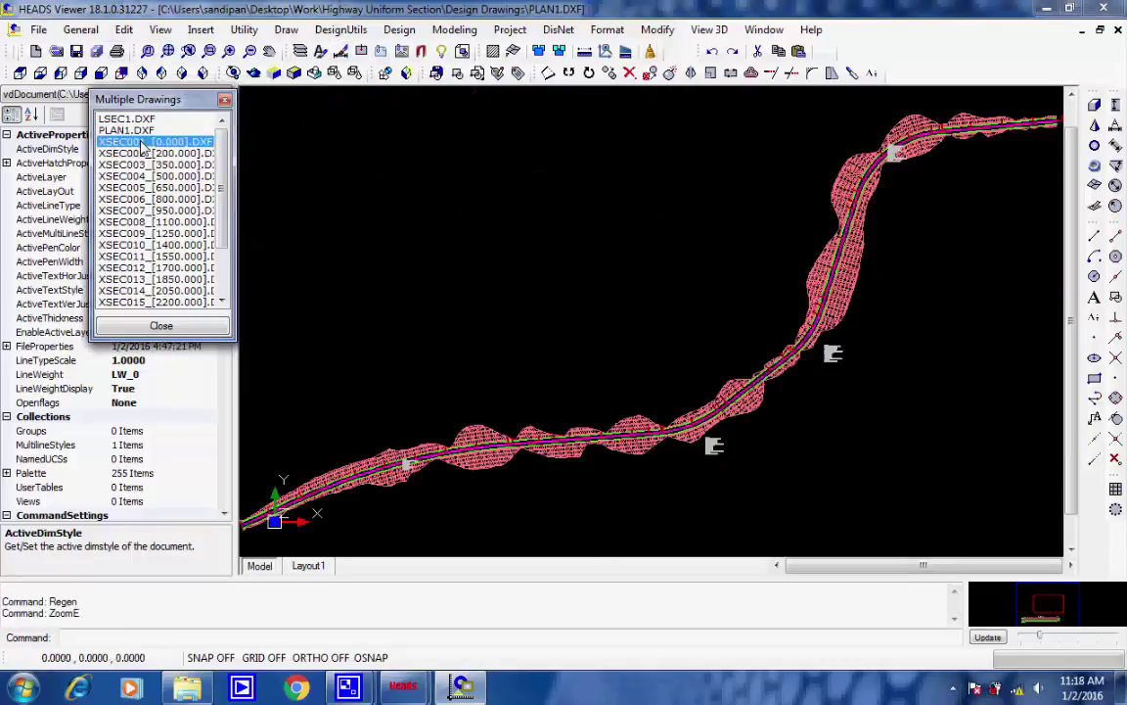
- Open the XSEC001_[0.000].DXF cross-section drawing and examine the road profile with its median, pavement layers and side slopes
{"action": "left_click", "coordinate": [144, 143]}
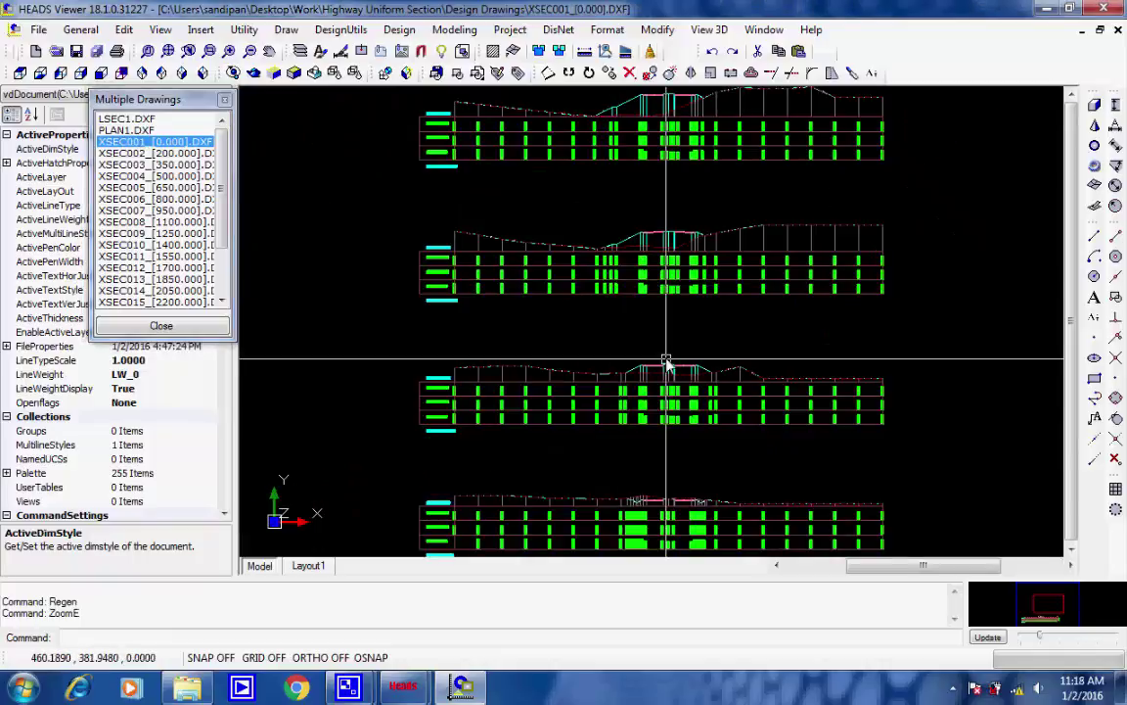
{"action": "scroll", "coordinate": [674, 227], "scroll_direction": "up", "scroll_amount": 5}
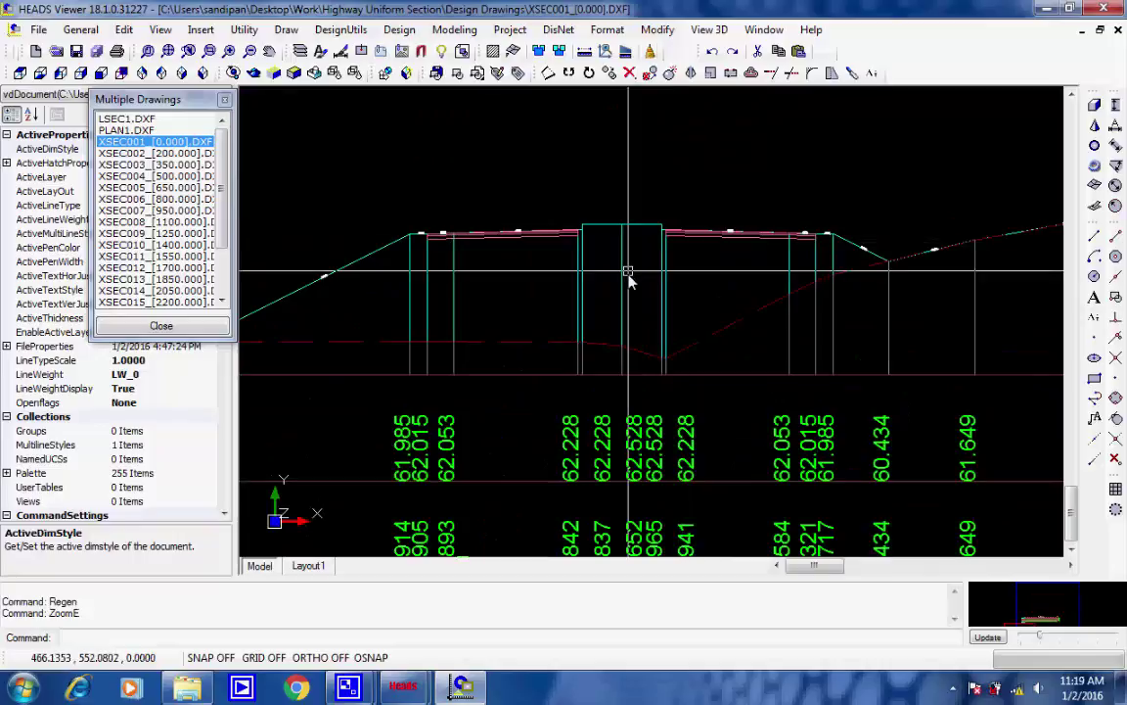
{"action": "scroll", "coordinate": [617, 300], "scroll_direction": "down", "scroll_amount": 3}
{"action": "scroll", "coordinate": [372, 322], "scroll_direction": "down", "scroll_amount": 3}
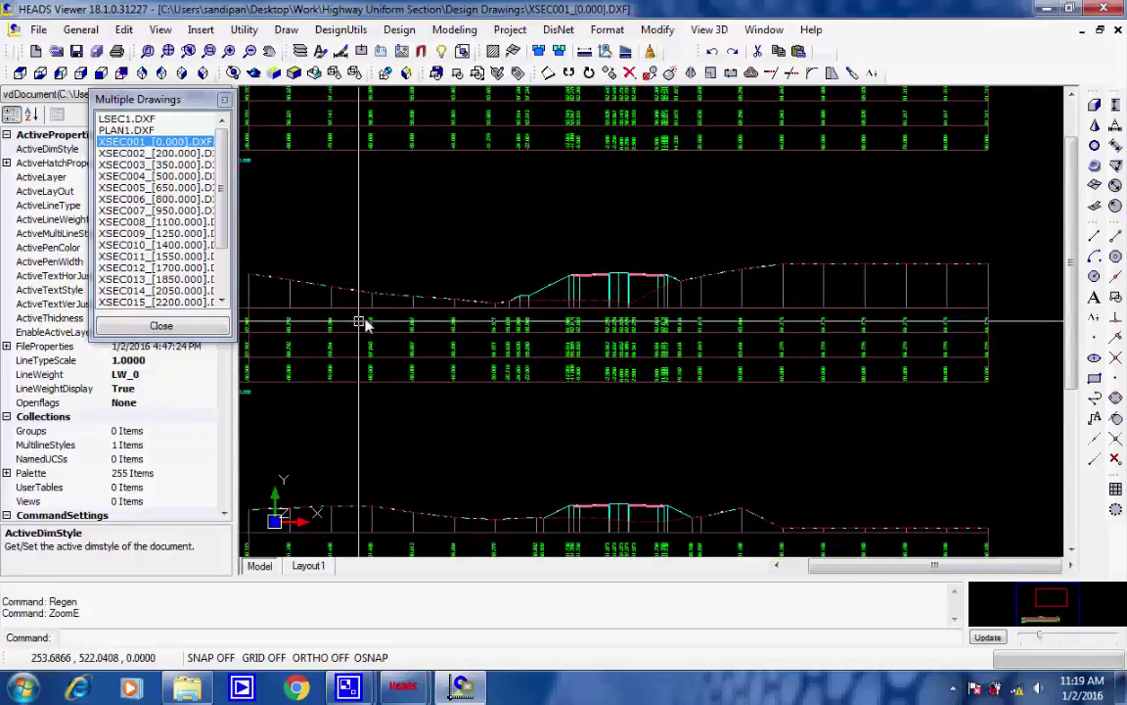
- Examine the proposed level, existing level and offset distance tables of the cross sections at chainages 100 and 150
{"action": "scroll", "coordinate": [578, 330], "scroll_direction": "up", "scroll_amount": 2}
{"action": "scroll", "coordinate": [520, 353], "scroll_direction": "up", "scroll_amount": 4}
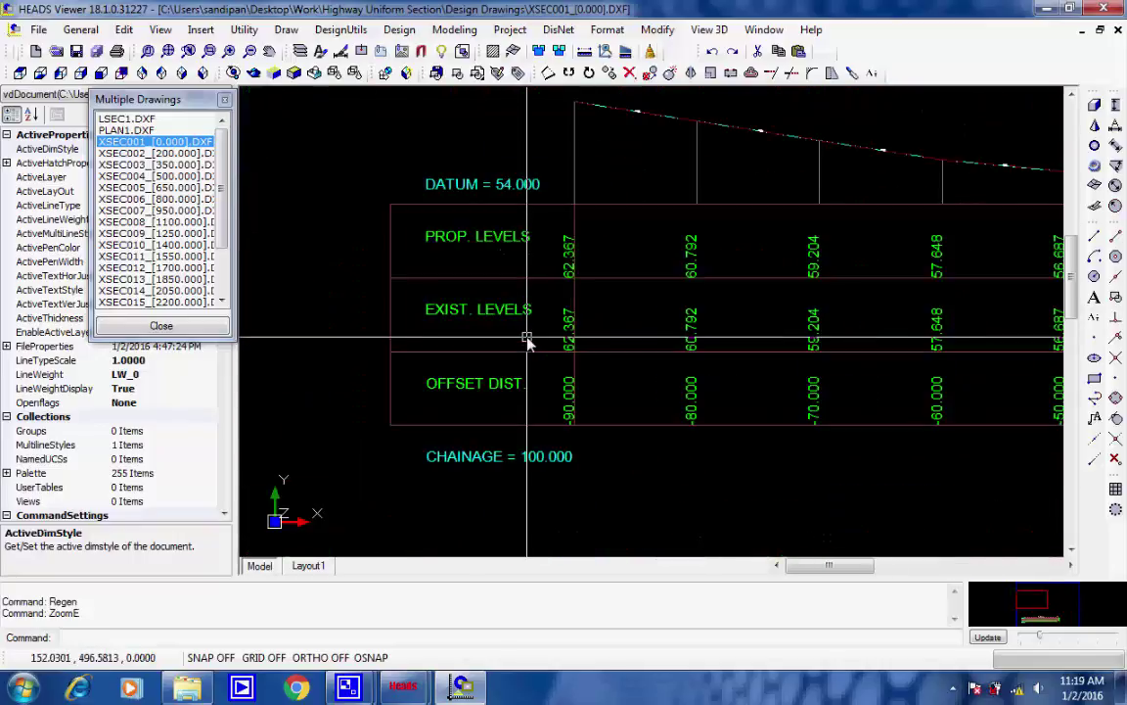
{"action": "scroll", "coordinate": [732, 307], "scroll_direction": "down", "scroll_amount": 4}
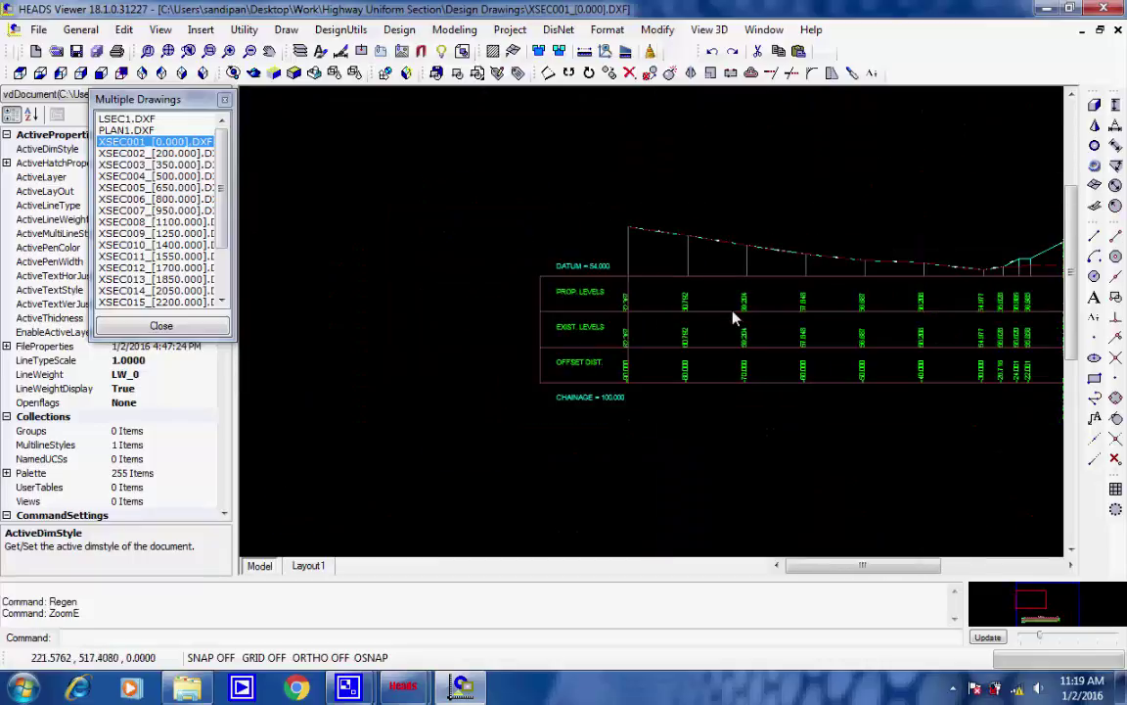
{"action": "scroll", "coordinate": [655, 323], "scroll_direction": "up", "scroll_amount": 4}
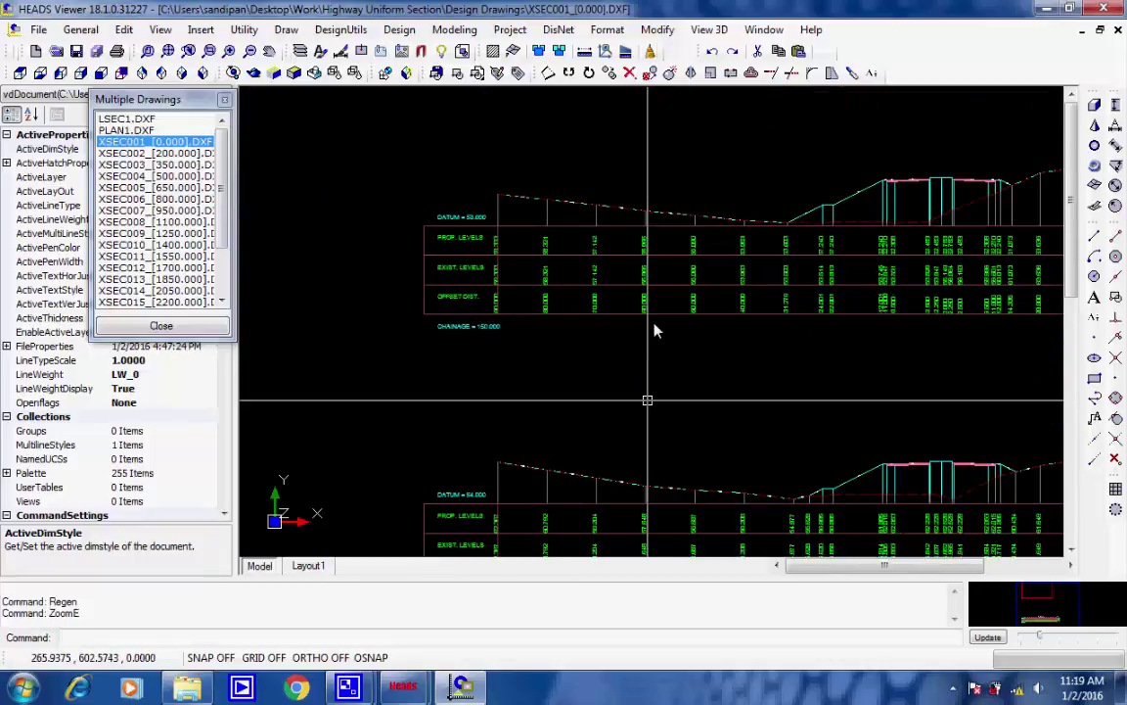
{"action": "scroll", "coordinate": [661, 321], "scroll_direction": "down", "scroll_amount": 4}
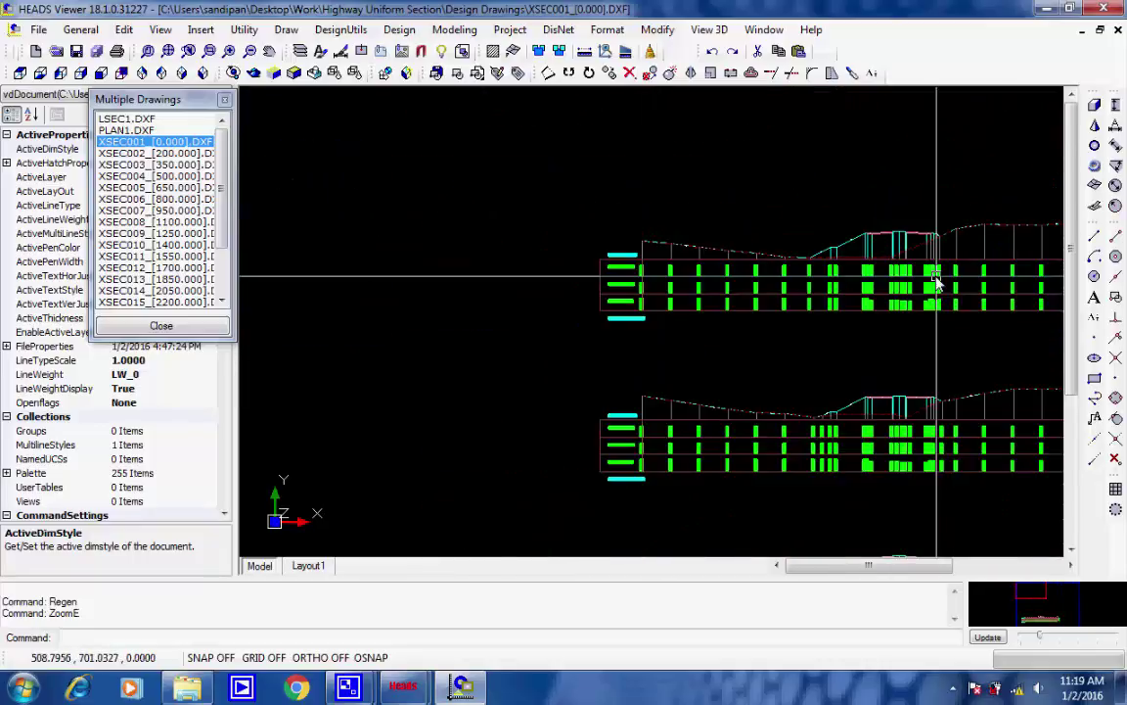
{"action": "middle_click_drag", "start_coordinate": [882, 278], "coordinate": [633, 187]}
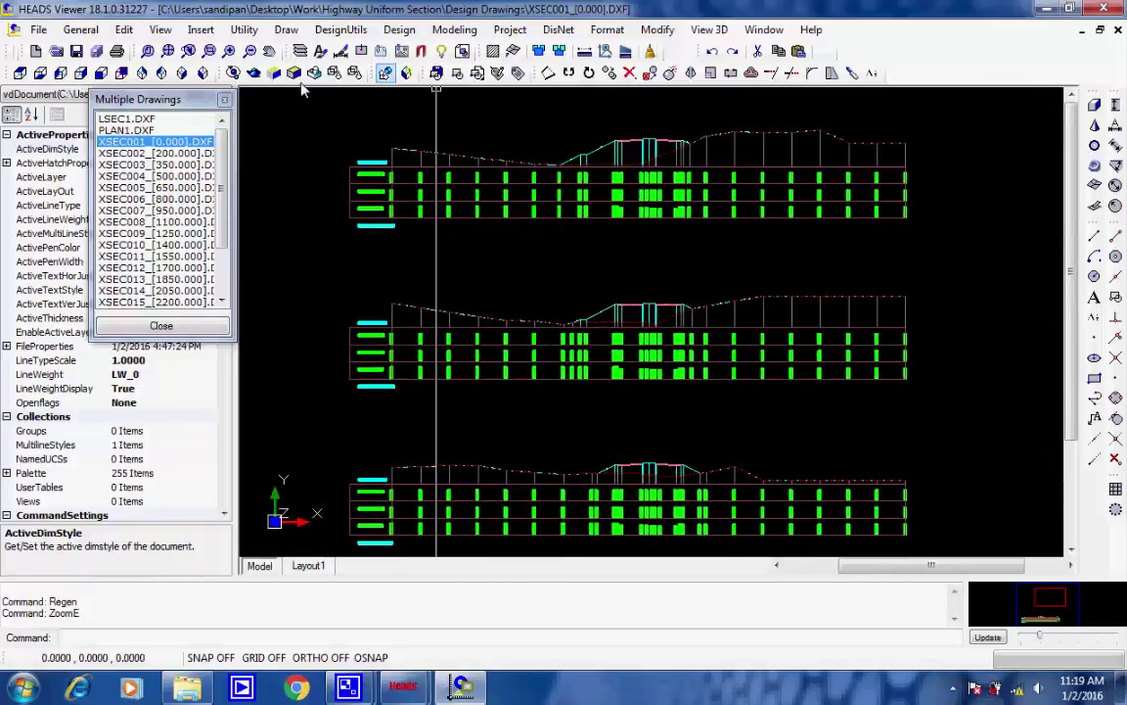
- Check which DXF, DWG and other file formats the cross-section drawing can be saved as, and leave without saving
{"action": "left_click", "coordinate": [39, 30]}
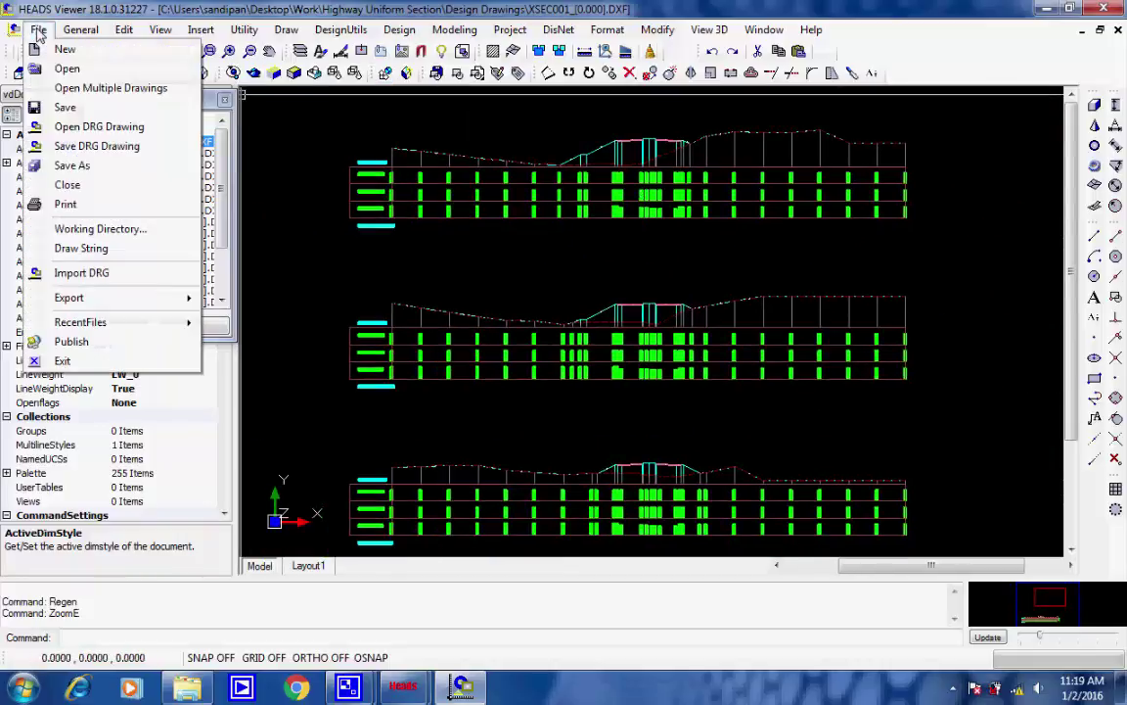
{"action": "left_click", "coordinate": [109, 170]}
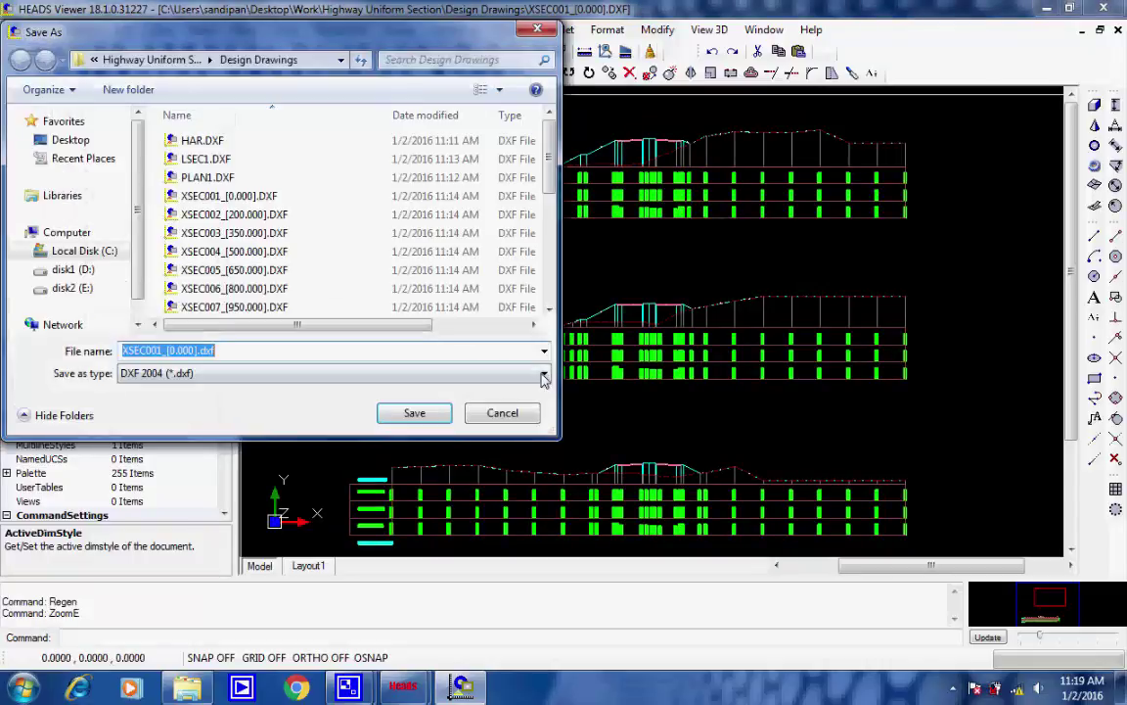
{"action": "left_click", "coordinate": [544, 373]}
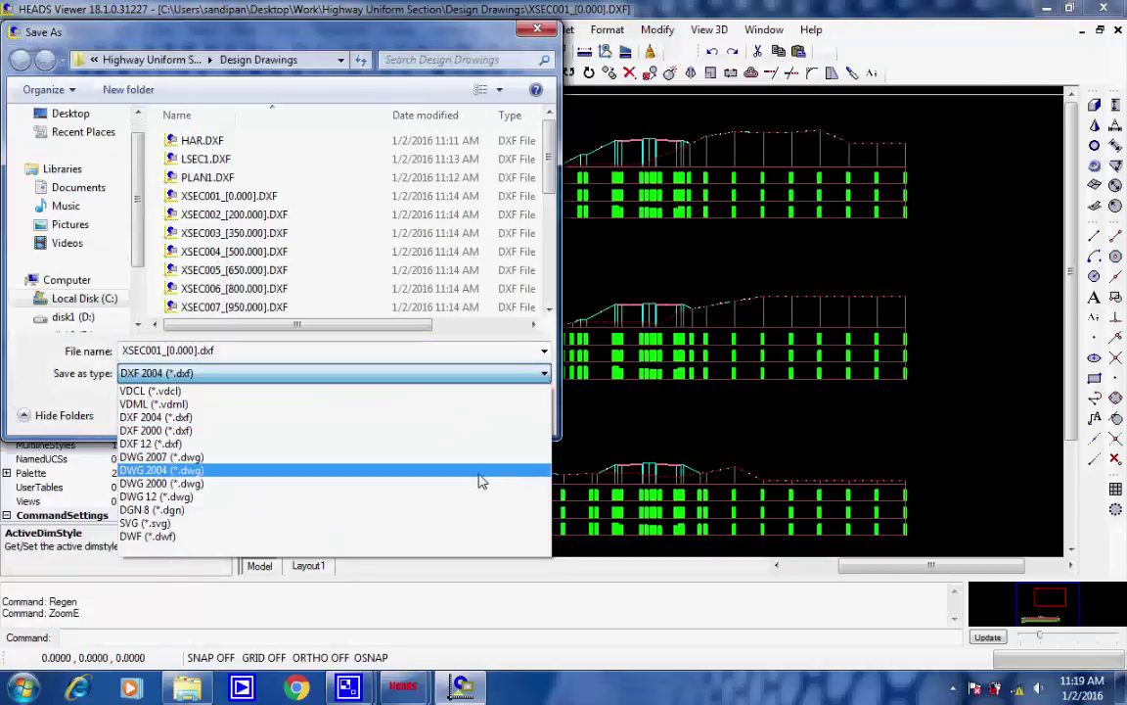
{"action": "left_click", "coordinate": [494, 380]}
{"action": "left_click", "coordinate": [518, 414]}
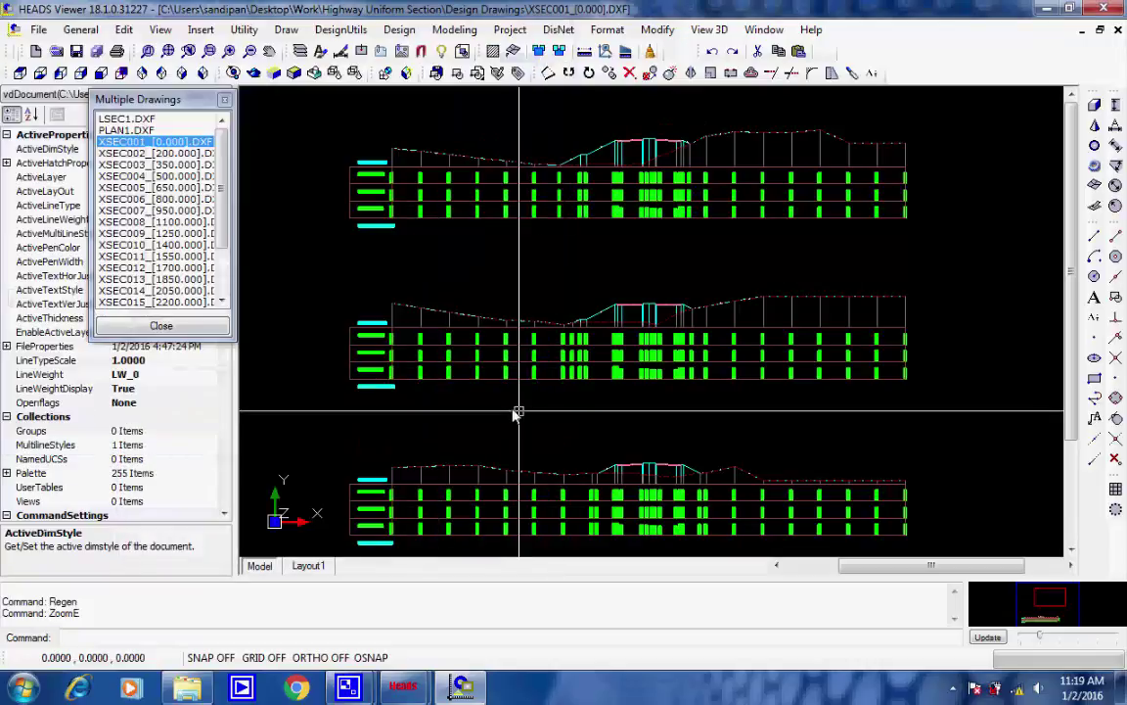
- Close the Multiple Drawings list without overwriting the previous drawings and exit the drawing viewer without saving Drawing1.vdml
{"action": "left_click", "coordinate": [225, 101]}
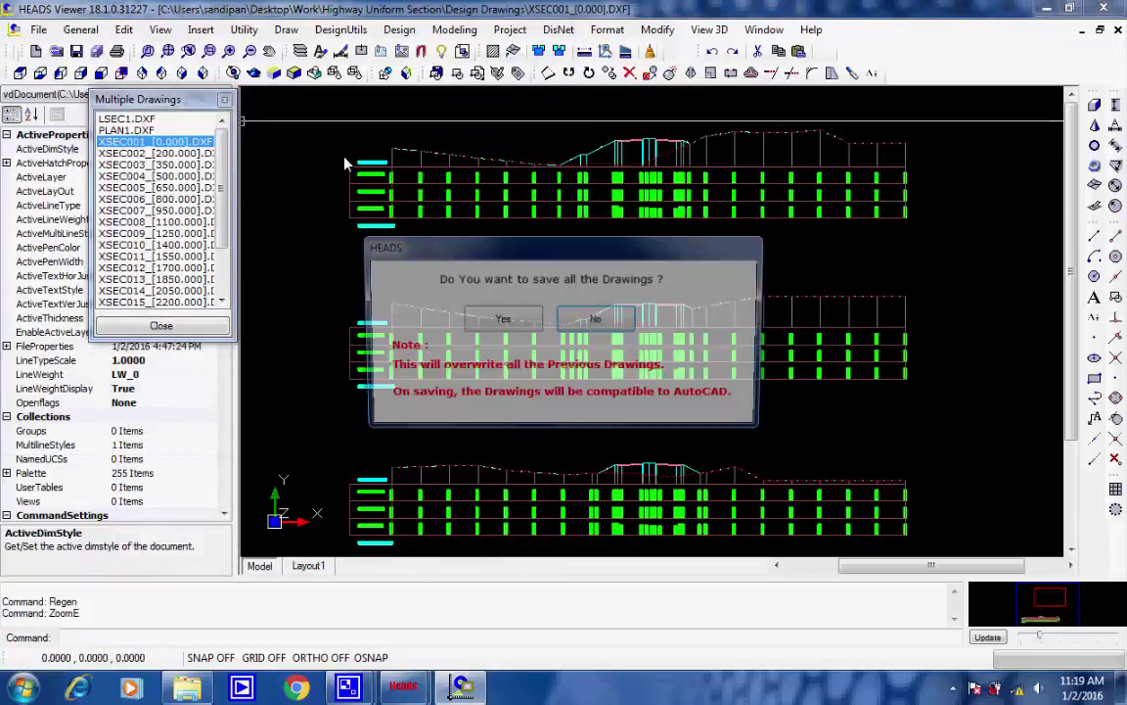
{"action": "left_click", "coordinate": [596, 320]}
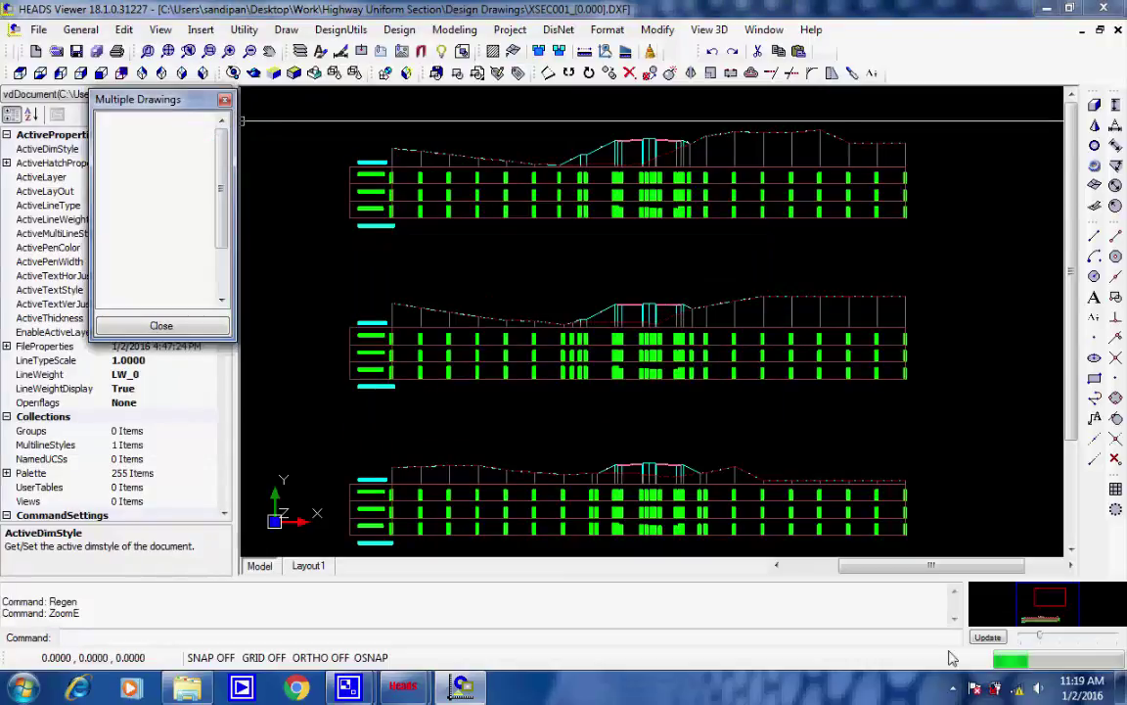
{"action": "left_click", "coordinate": [953, 688]}
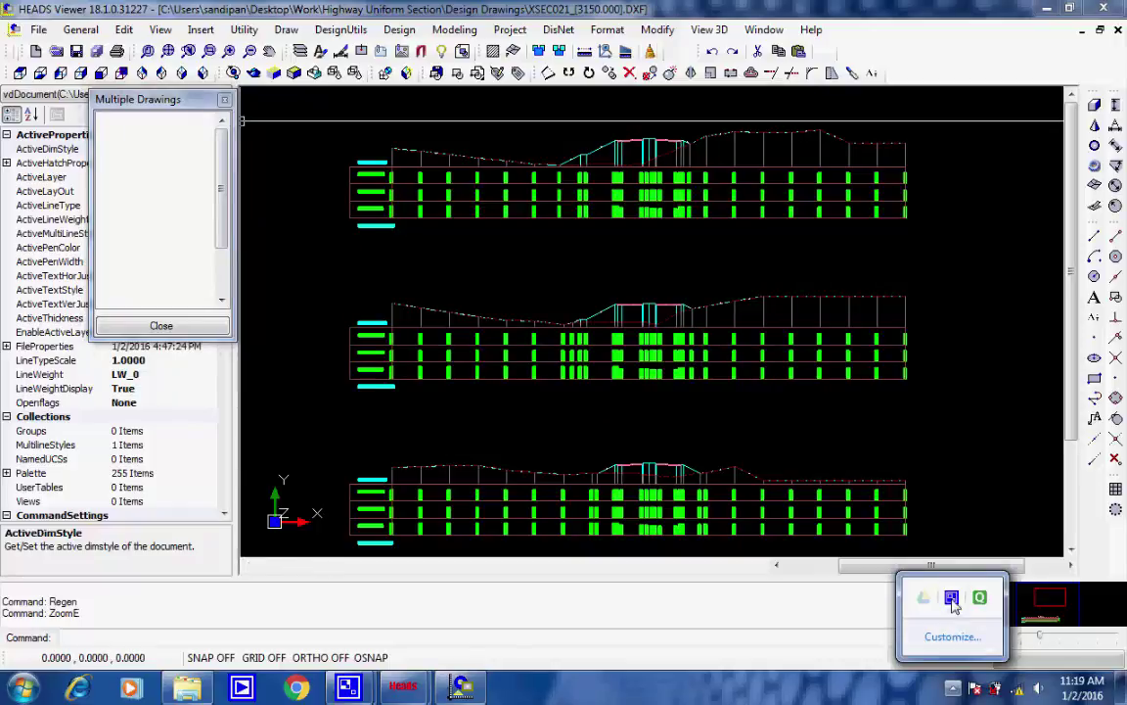
{"action": "left_click", "coordinate": [951, 597]}
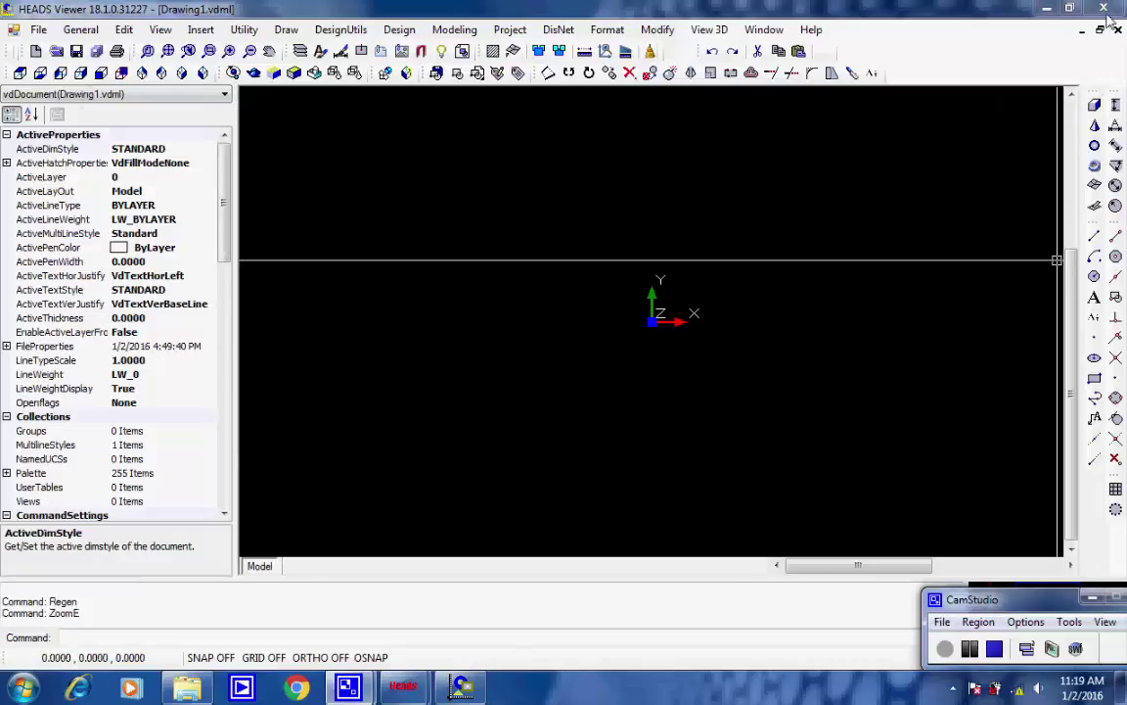
{"action": "left_click", "coordinate": [1104, 9]}
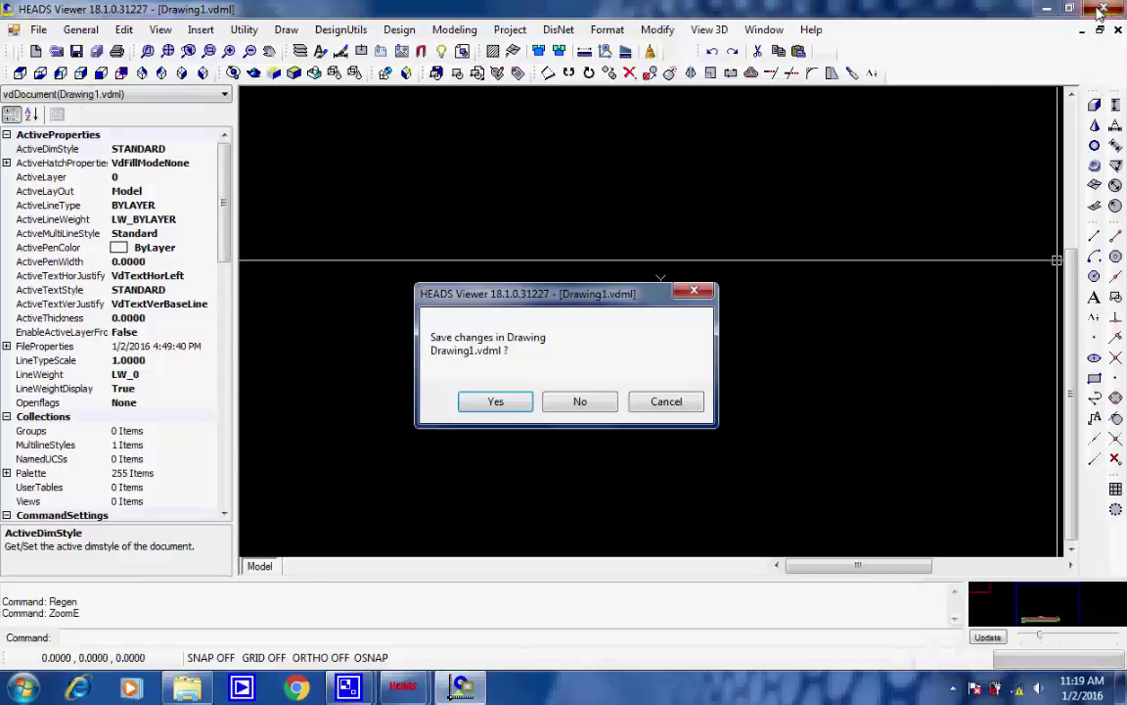
{"action": "left_click", "coordinate": [611, 403]}
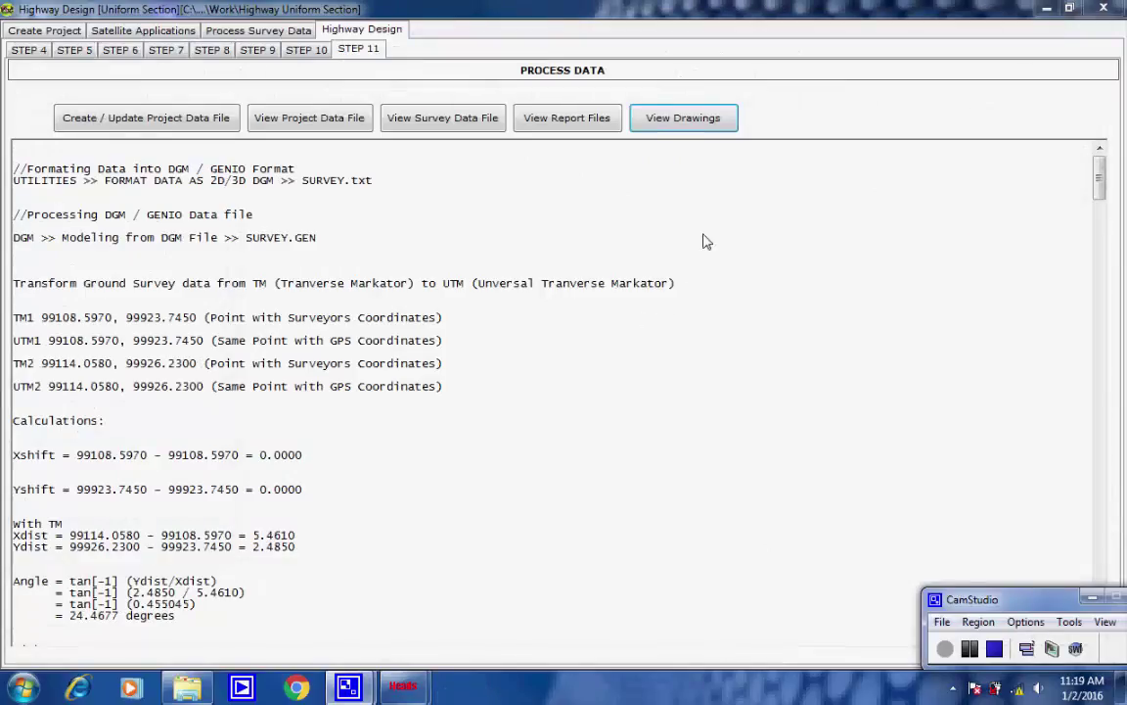
- Close the uniform-section highway design project and save its project data file
{"action": "left_click", "coordinate": [1104, 9]}
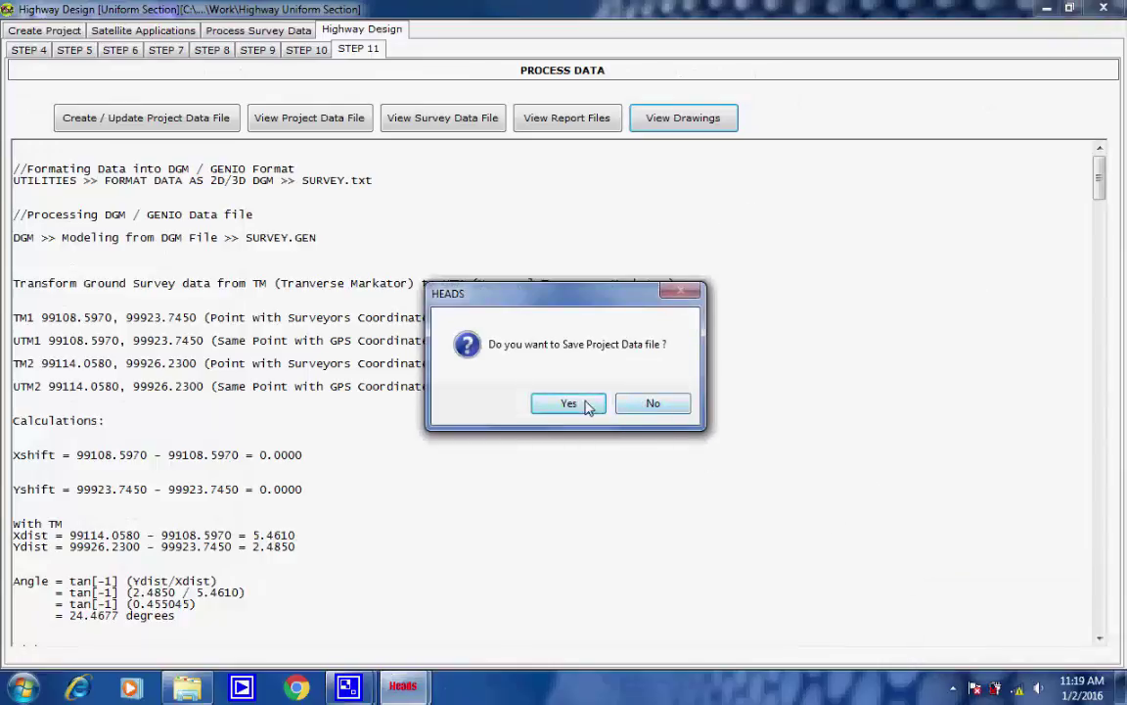
{"action": "left_click", "coordinate": [587, 404]}
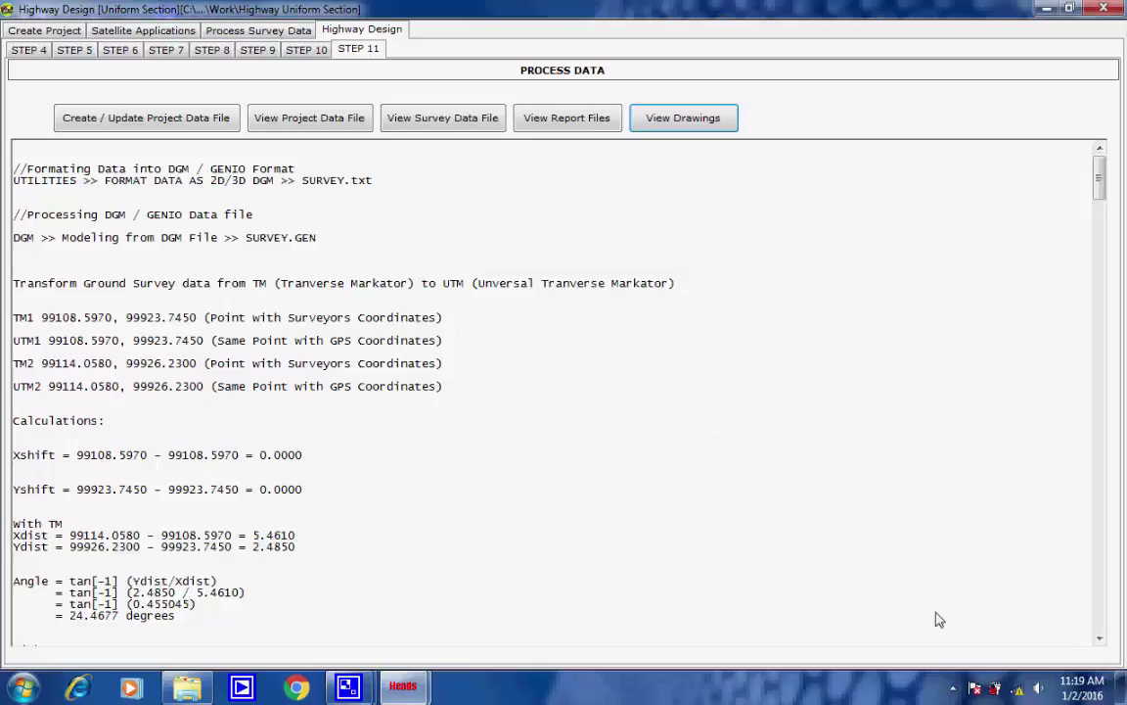
{"action": "left_click", "coordinate": [954, 675]}
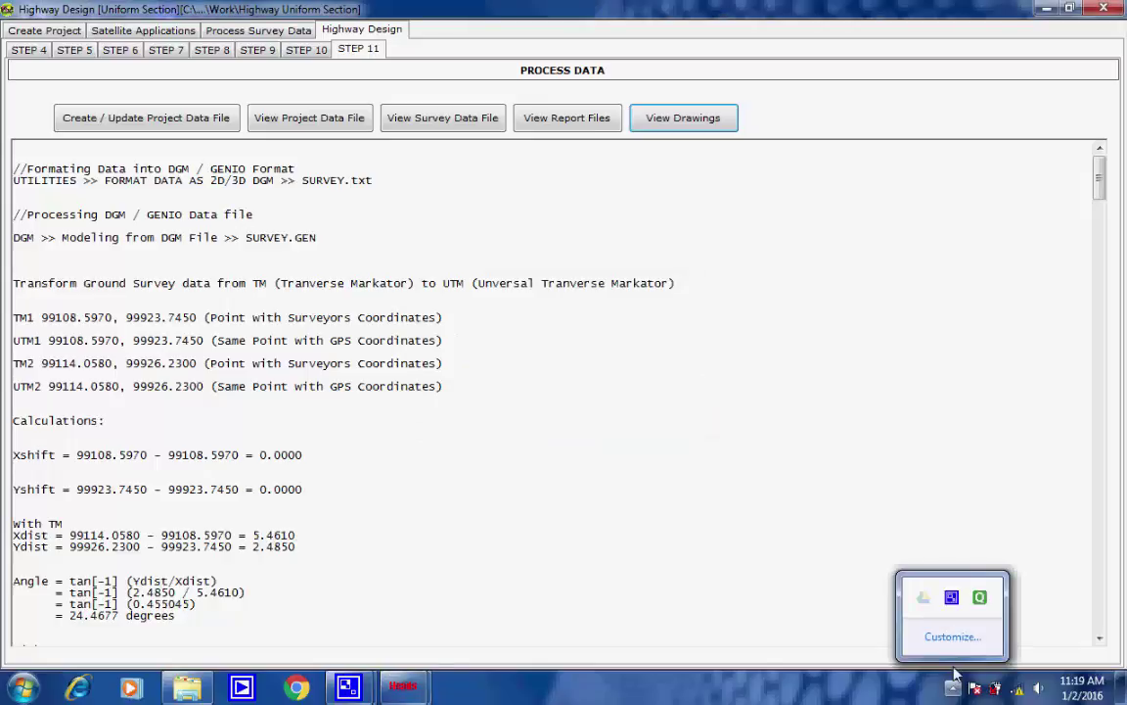
{"action": "left_click", "coordinate": [951, 598]}
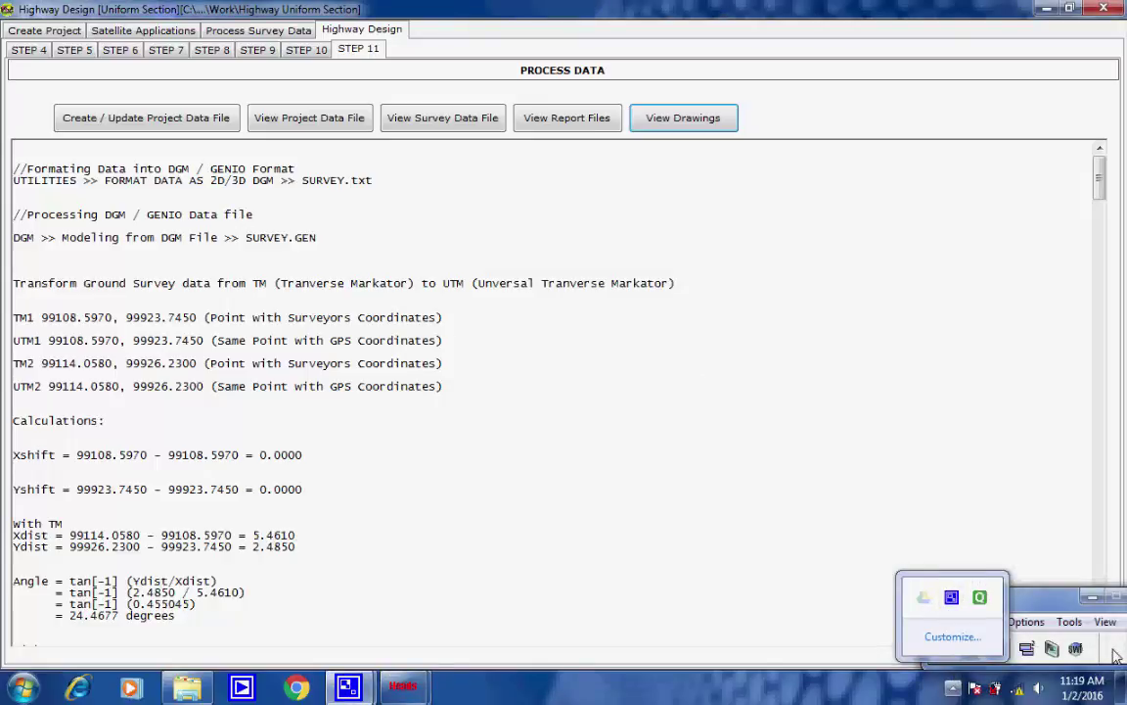
{"action": "left_click", "coordinate": [1116, 655]}
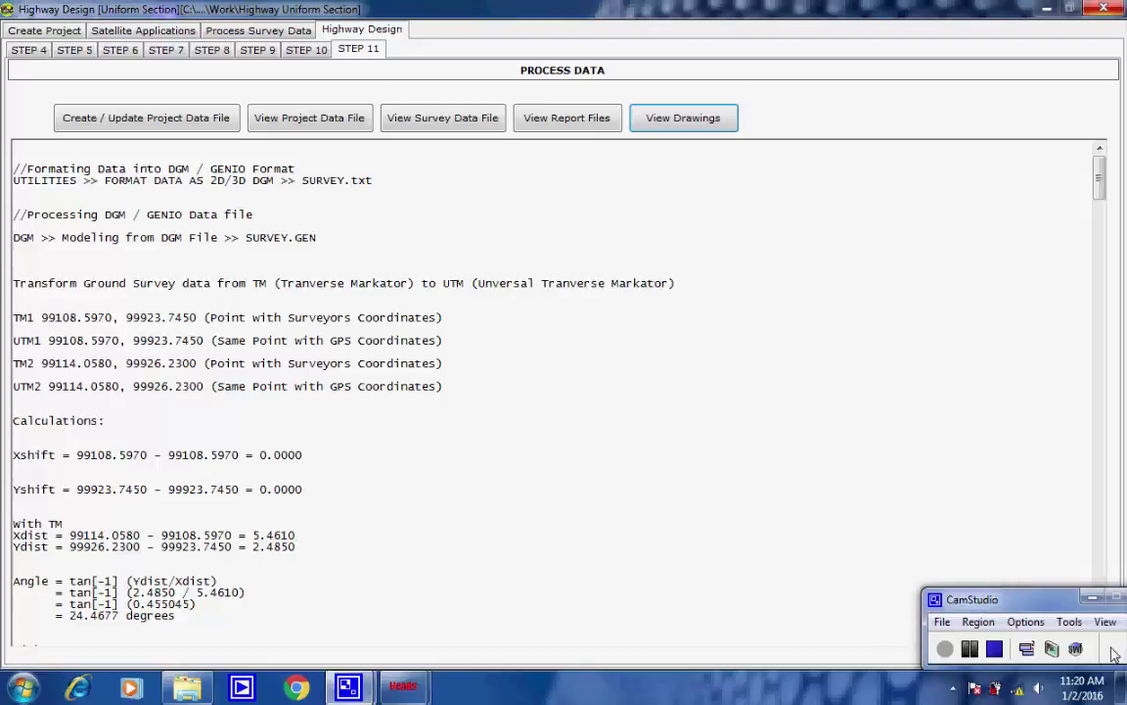